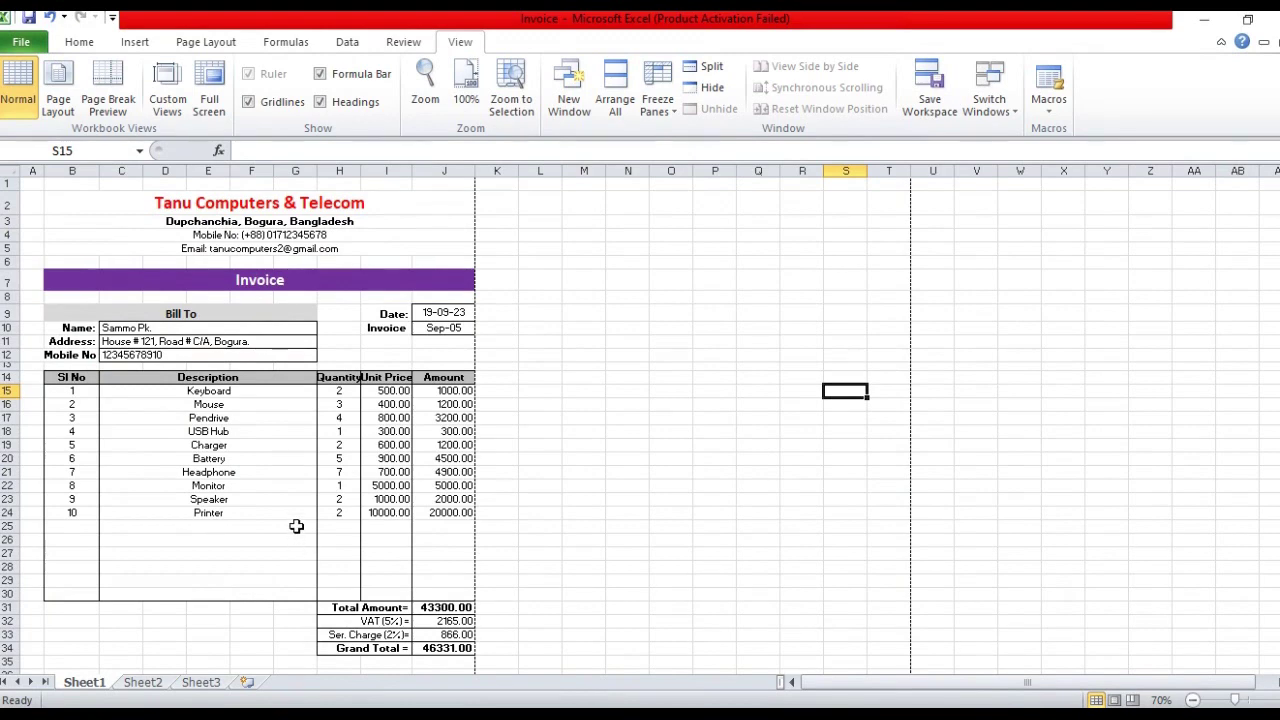
# Clear the descriptions and quantities in C15:H24, leaving only serial numbers 1–10
pyautogui.keyDown('ctrl'); pyautogui.scroll(4, 300, 523); pyautogui.keyUp('ctrl')
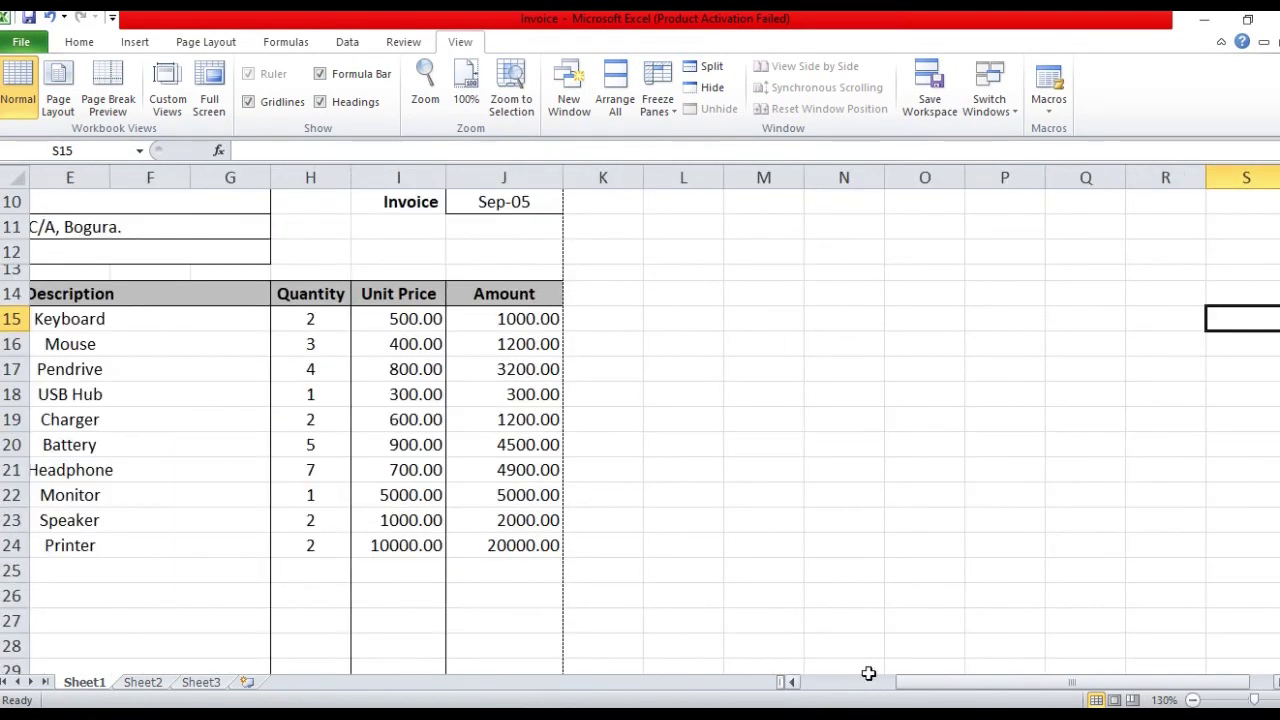
pyautogui.moveTo(914, 686); pyautogui.dragTo(826, 697)
pyautogui.scroll(3, 217, 434)
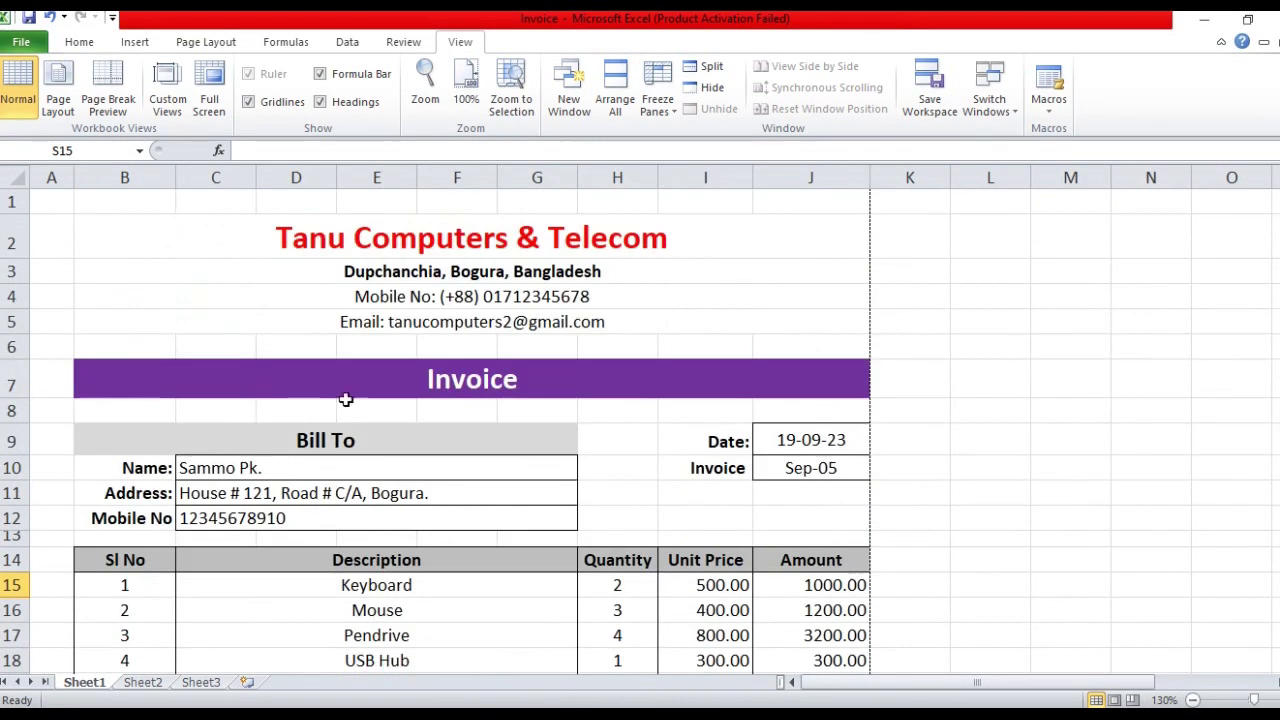
pyautogui.scroll(-1, 549, 374)
pyautogui.scroll(-5, 563, 391)
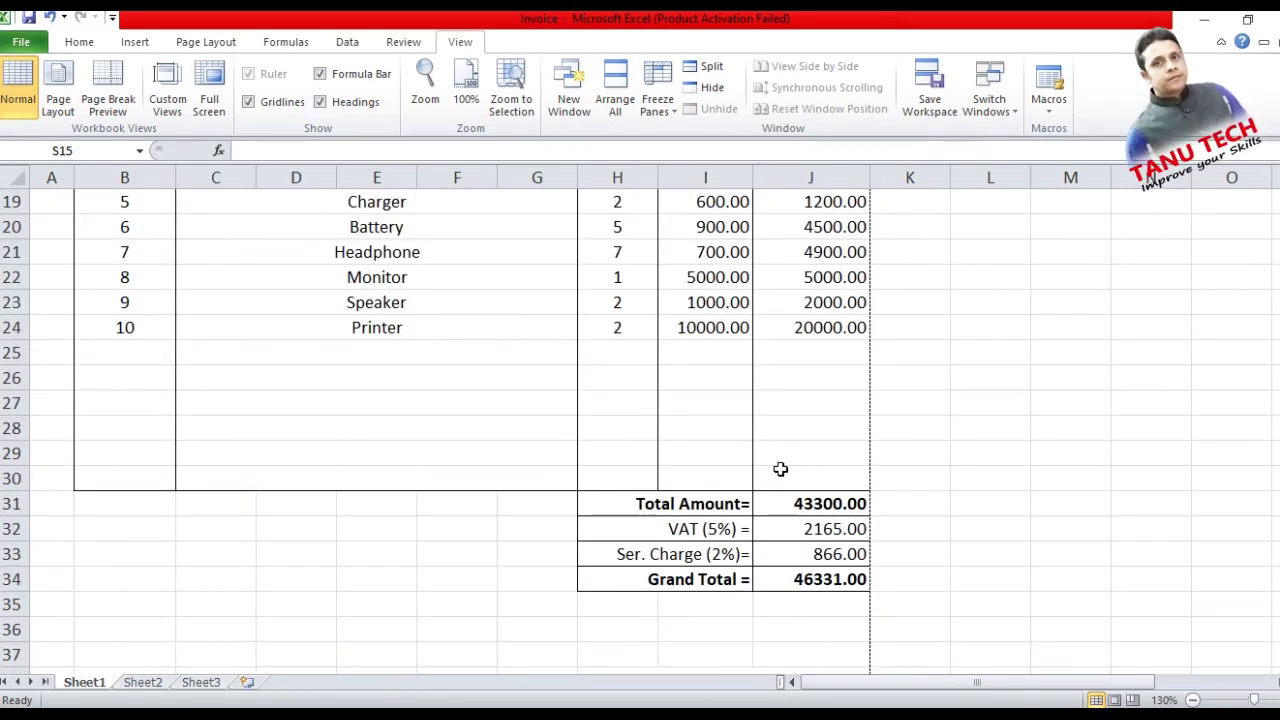
pyautogui.scroll(6, 586, 386)
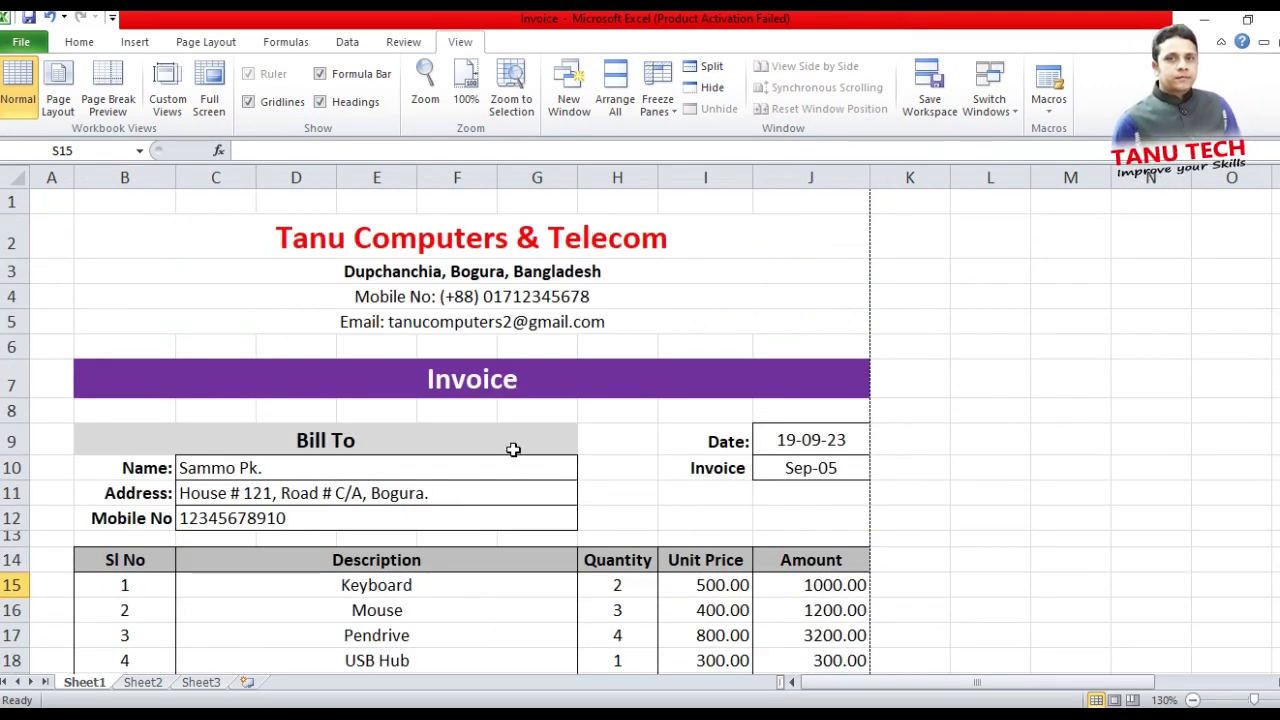
pyautogui.scroll(-2, 598, 366)
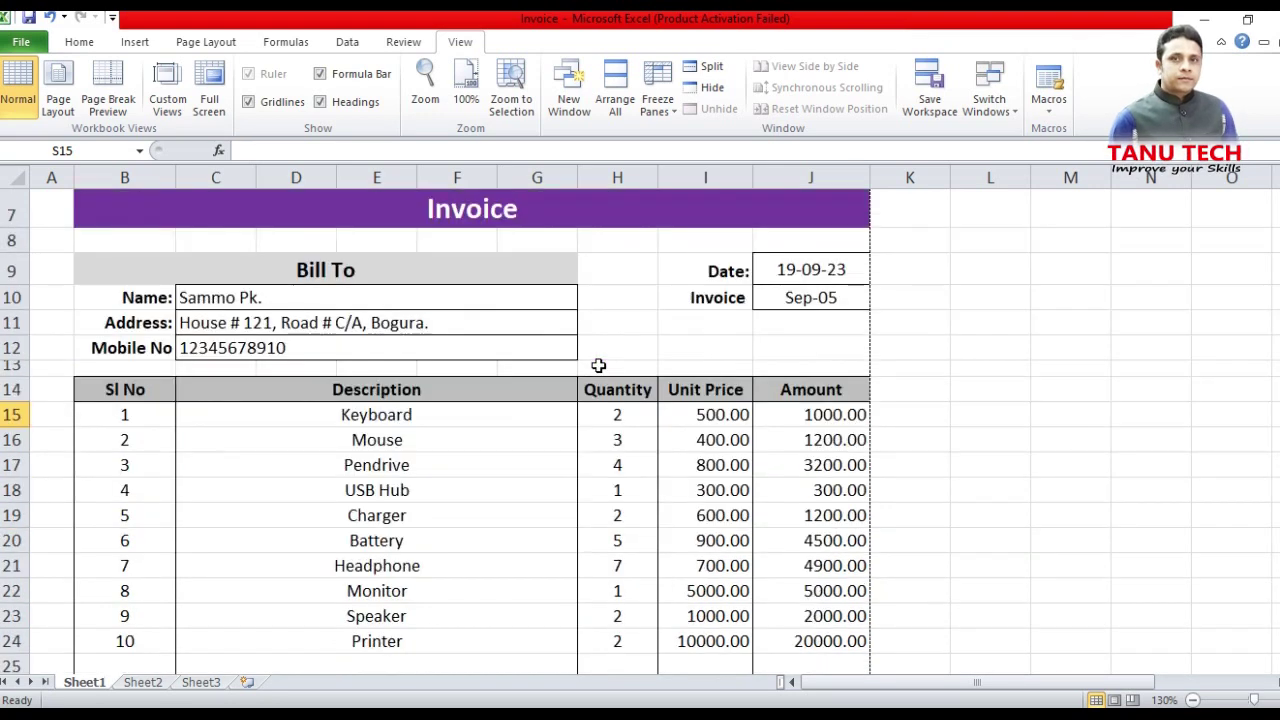
pyautogui.scroll(-1, 598, 366)
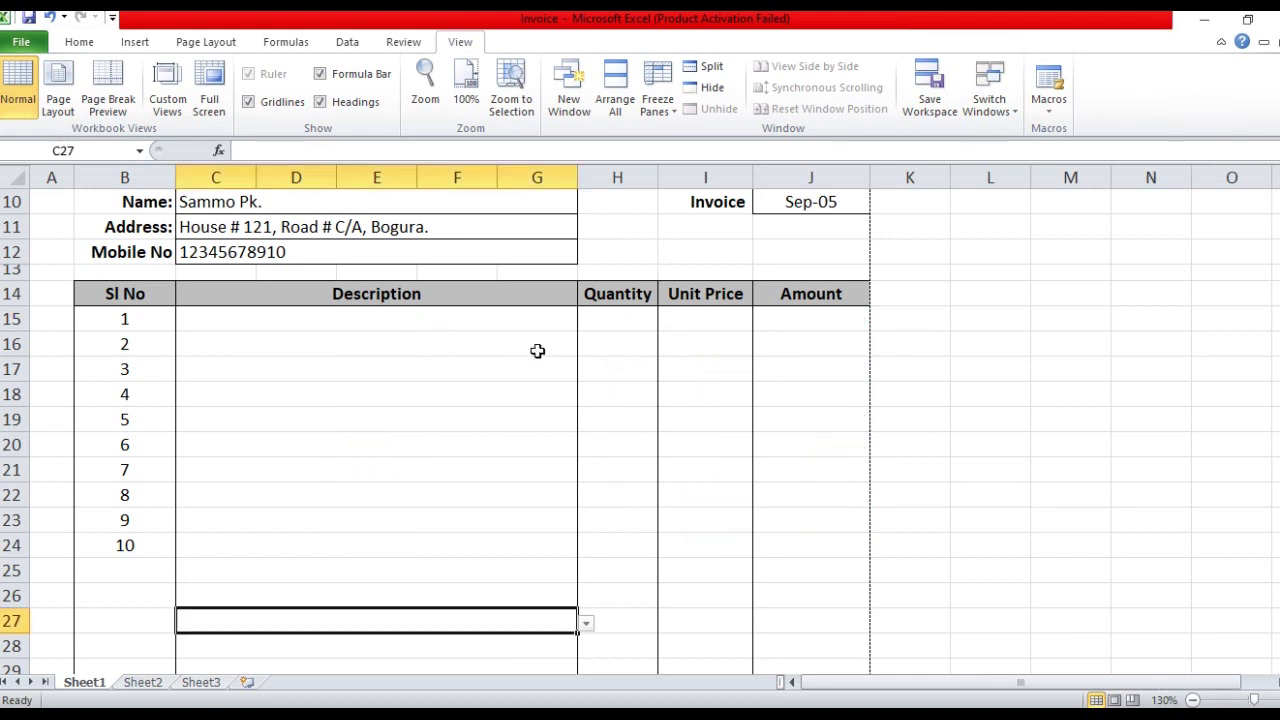
# Bill Keyboard from the dropdown in the first invoice row with quantity 2
pyautogui.click(532, 322)
pyautogui.click(586, 322)
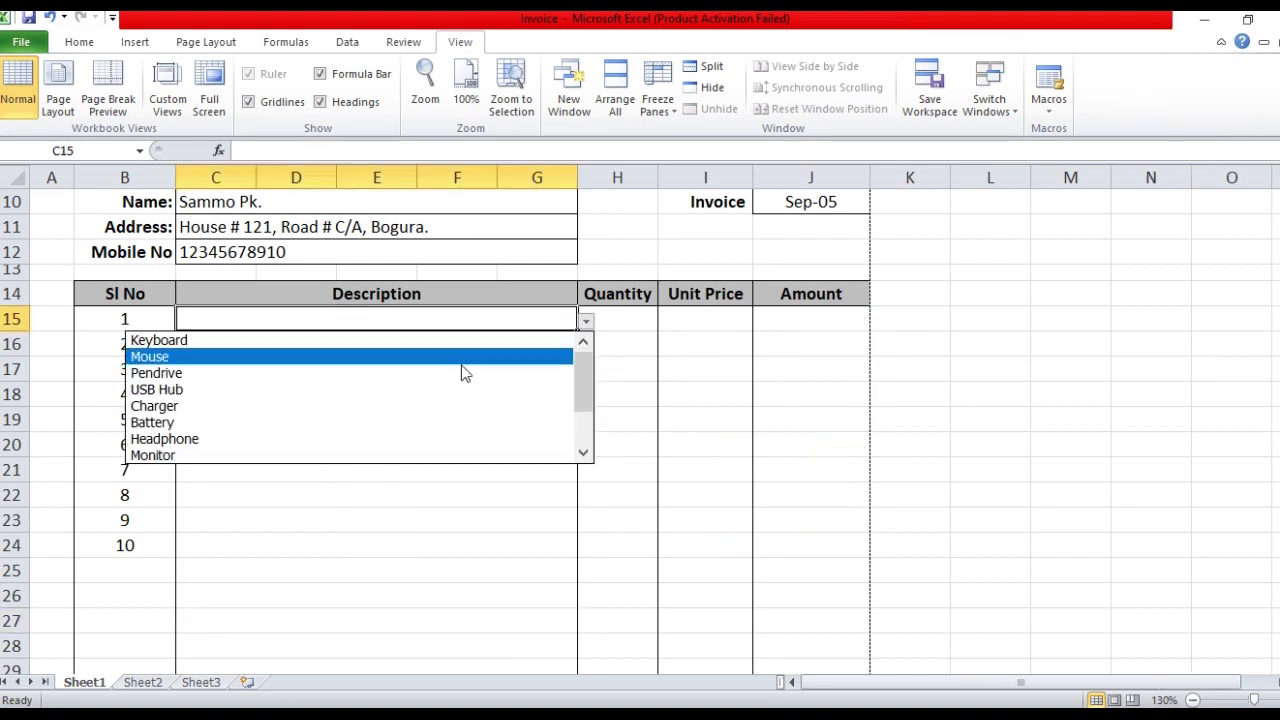
pyautogui.click(315, 340)
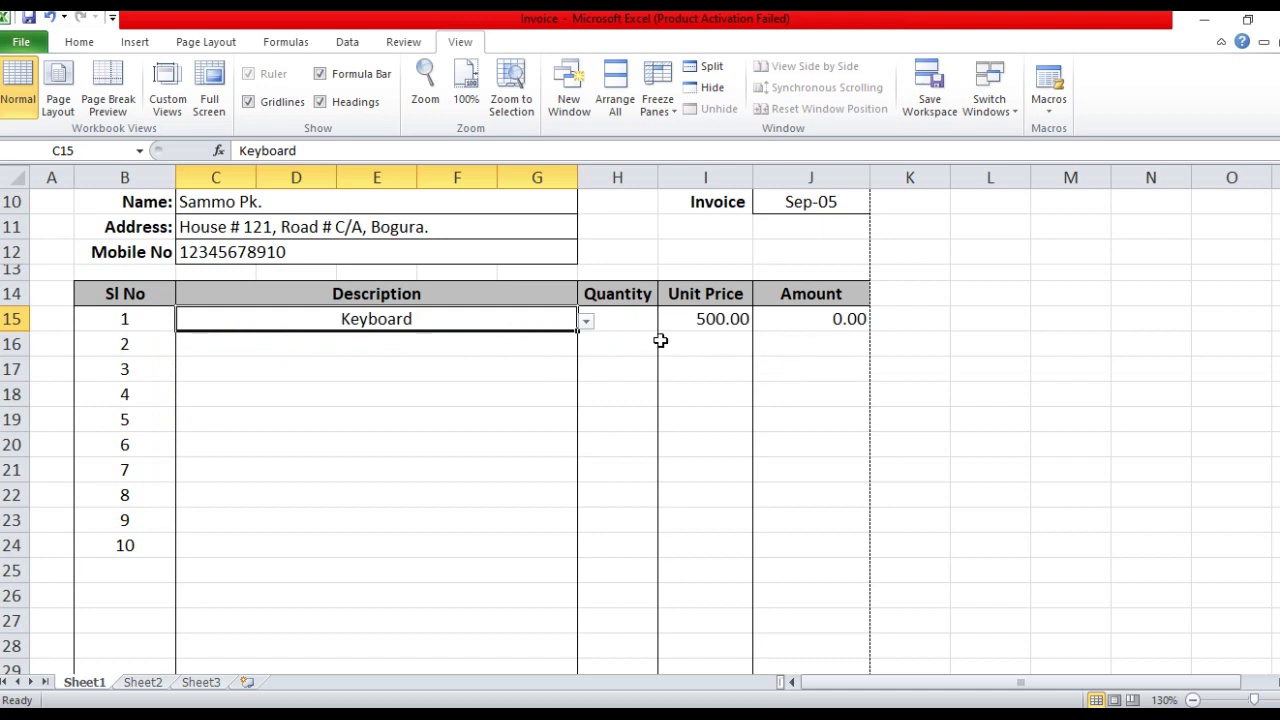
pyautogui.click(647, 320)
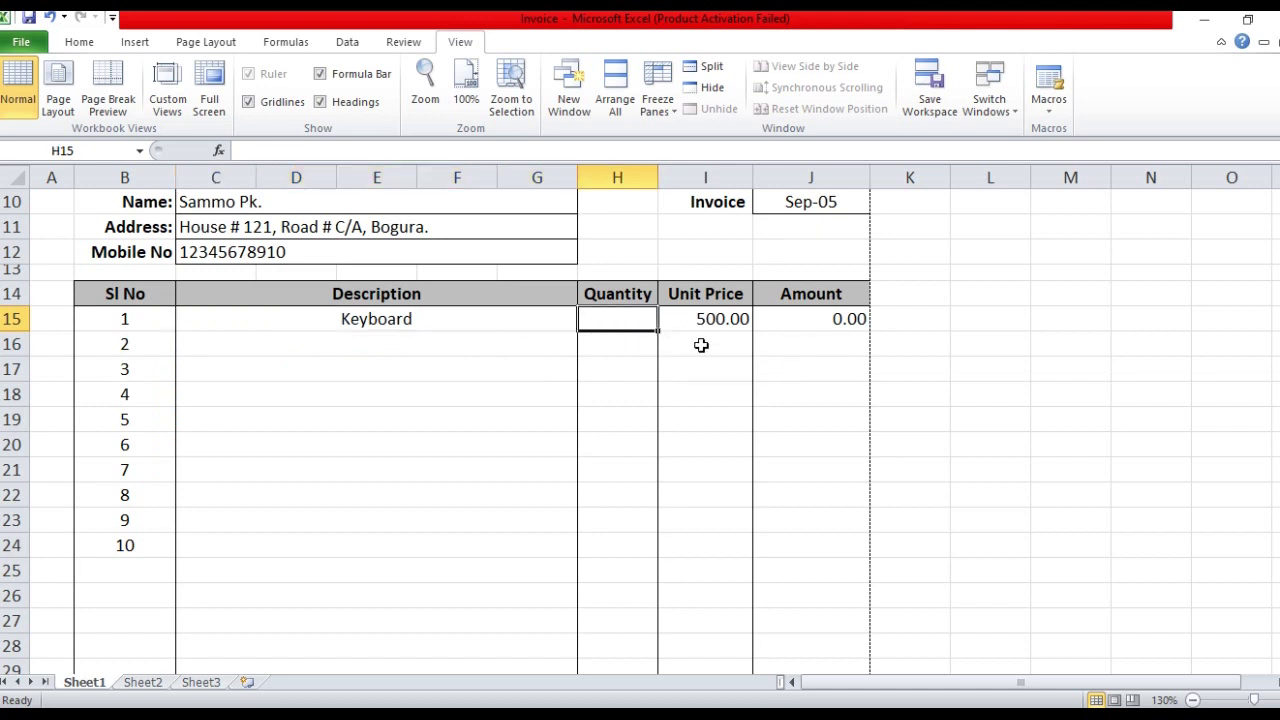
pyautogui.write('2')
pyautogui.press('Tab')
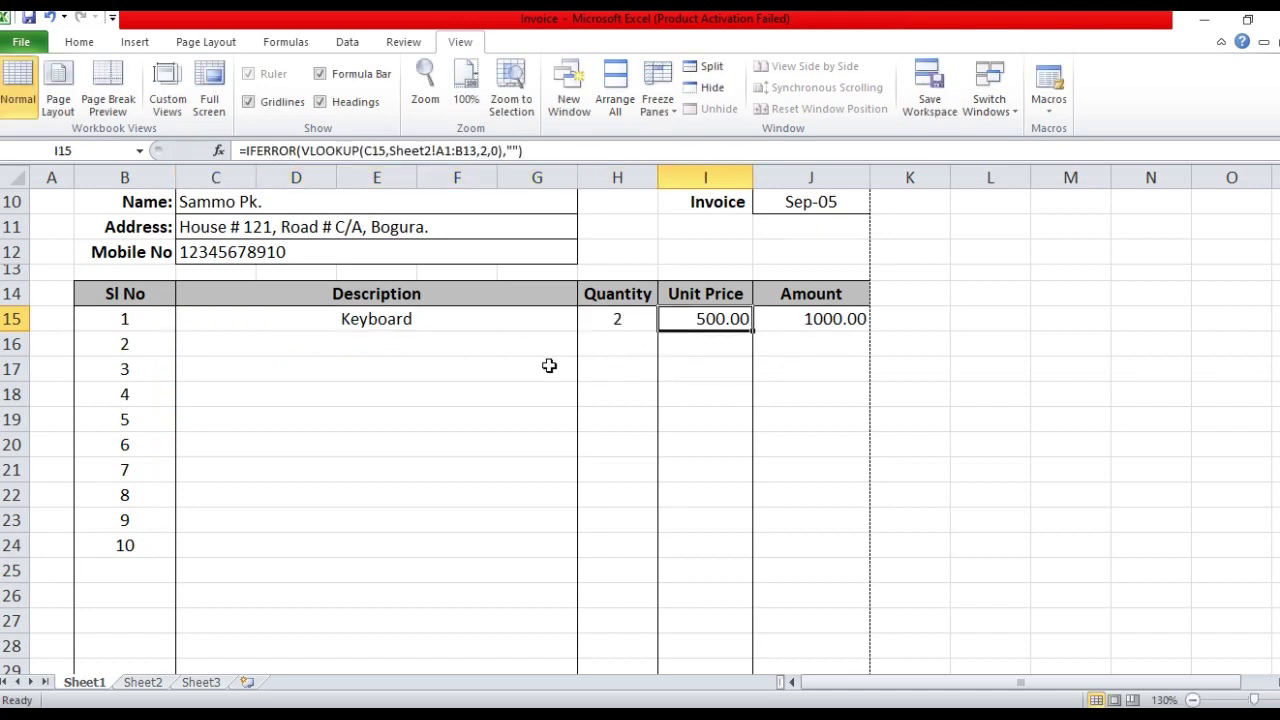
pyautogui.scroll(-3, 741, 374)
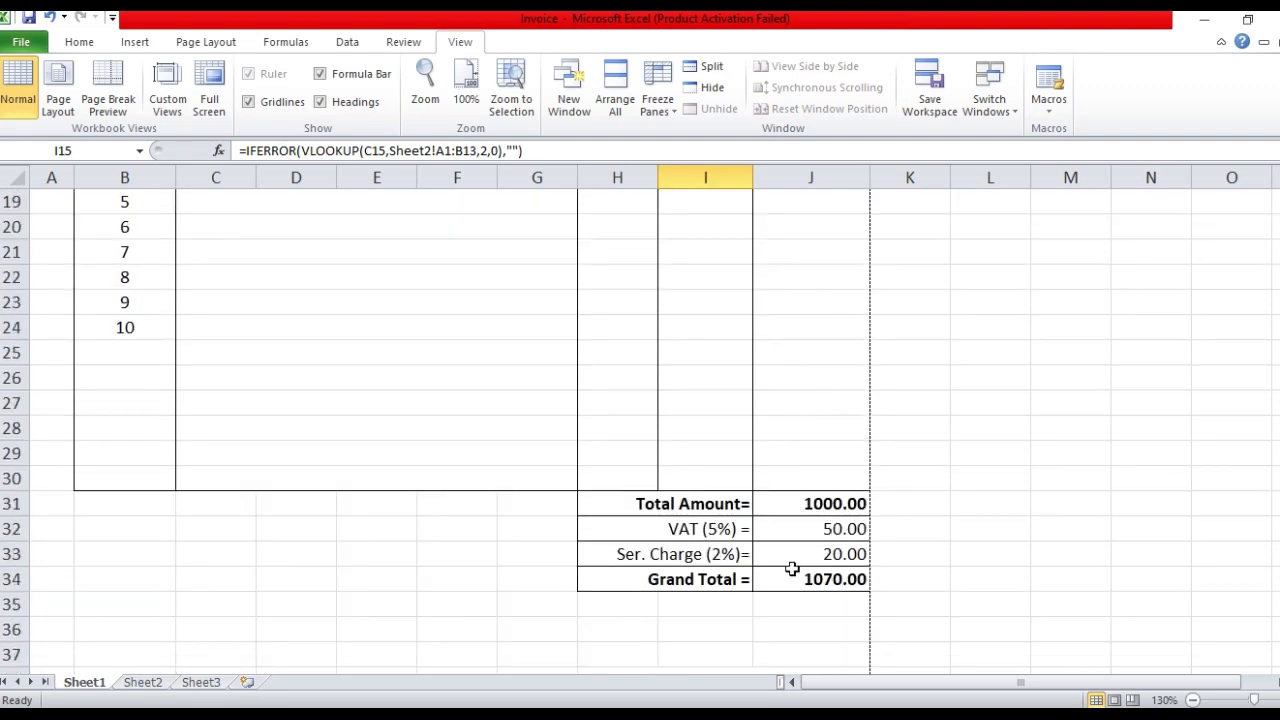
pyautogui.scroll(3, 795, 574)
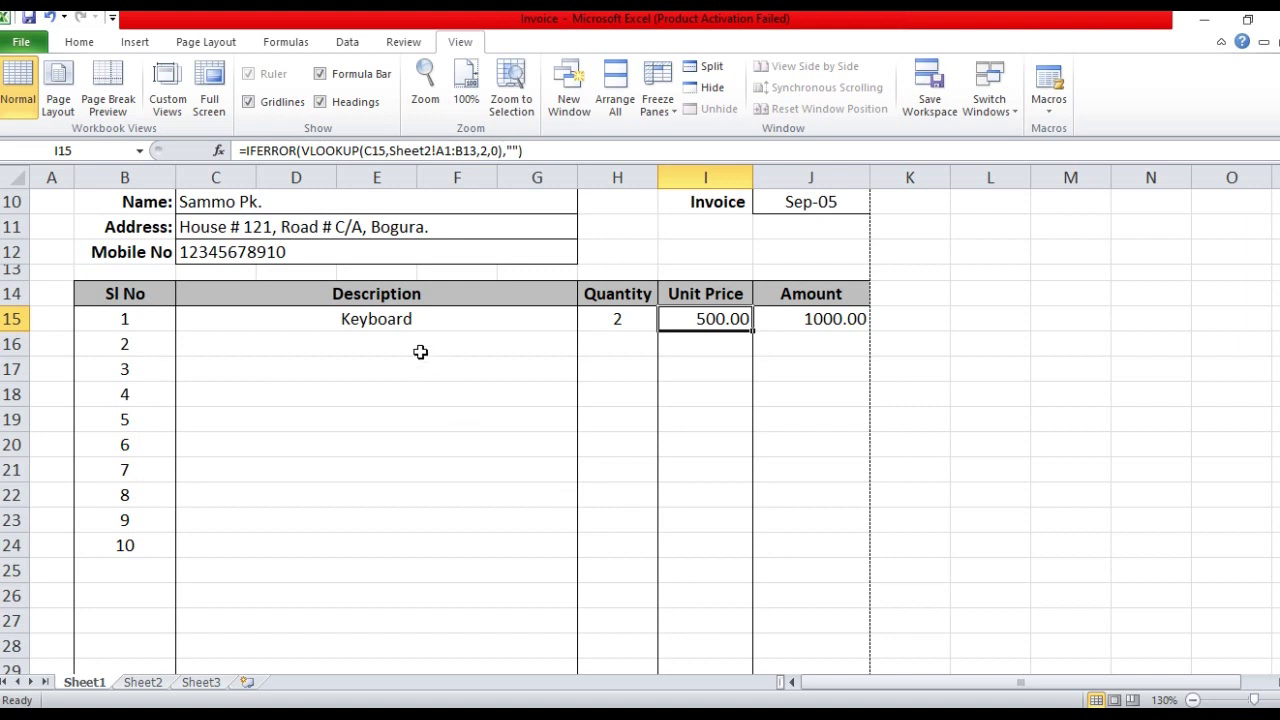
# Bill Pendrive from the dropdown in the second invoice row with quantity 3
pyautogui.click(420, 352)
pyautogui.click(598, 346)
pyautogui.click(563, 346)
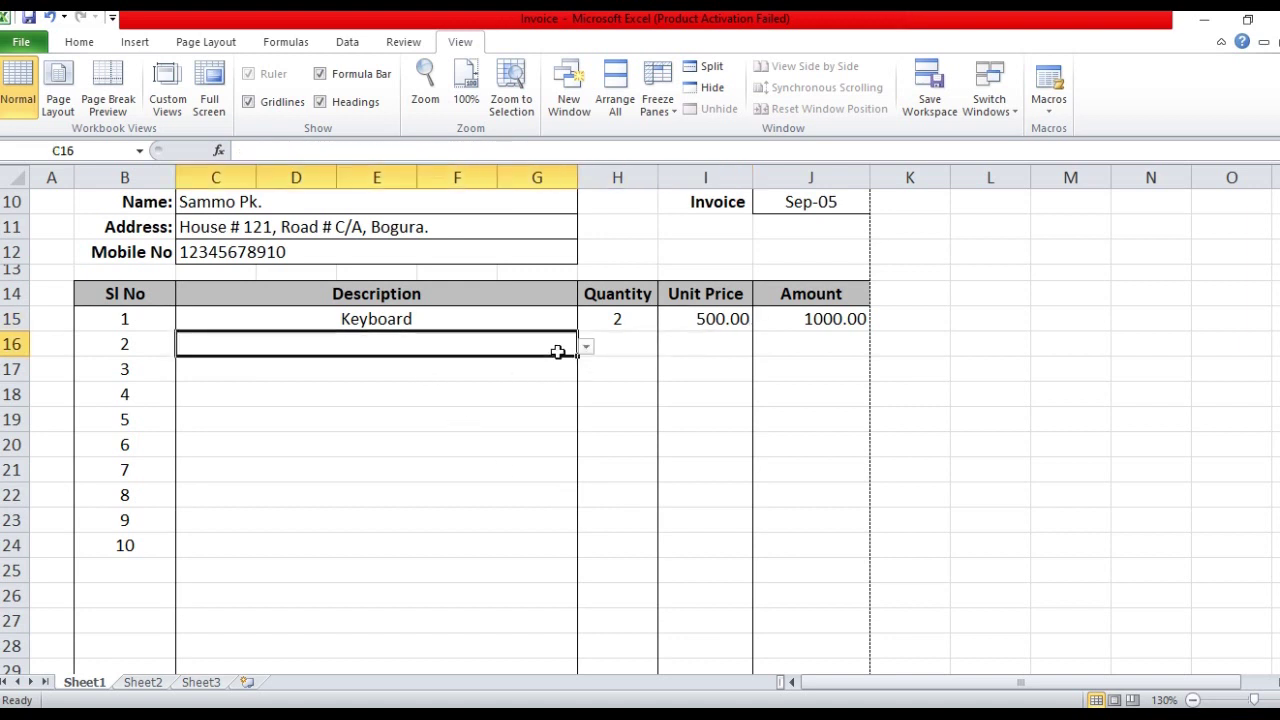
pyautogui.click(586, 347)
pyautogui.click(413, 399)
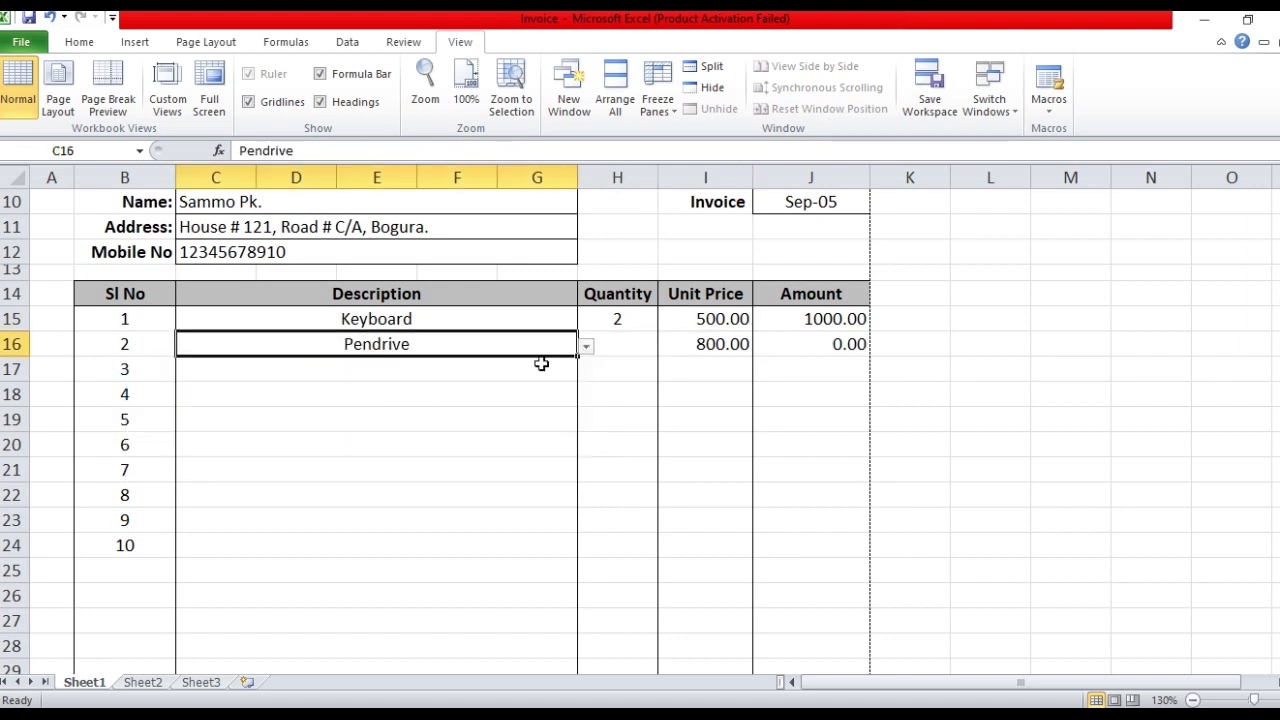
pyautogui.click(627, 342)
pyautogui.write('3')
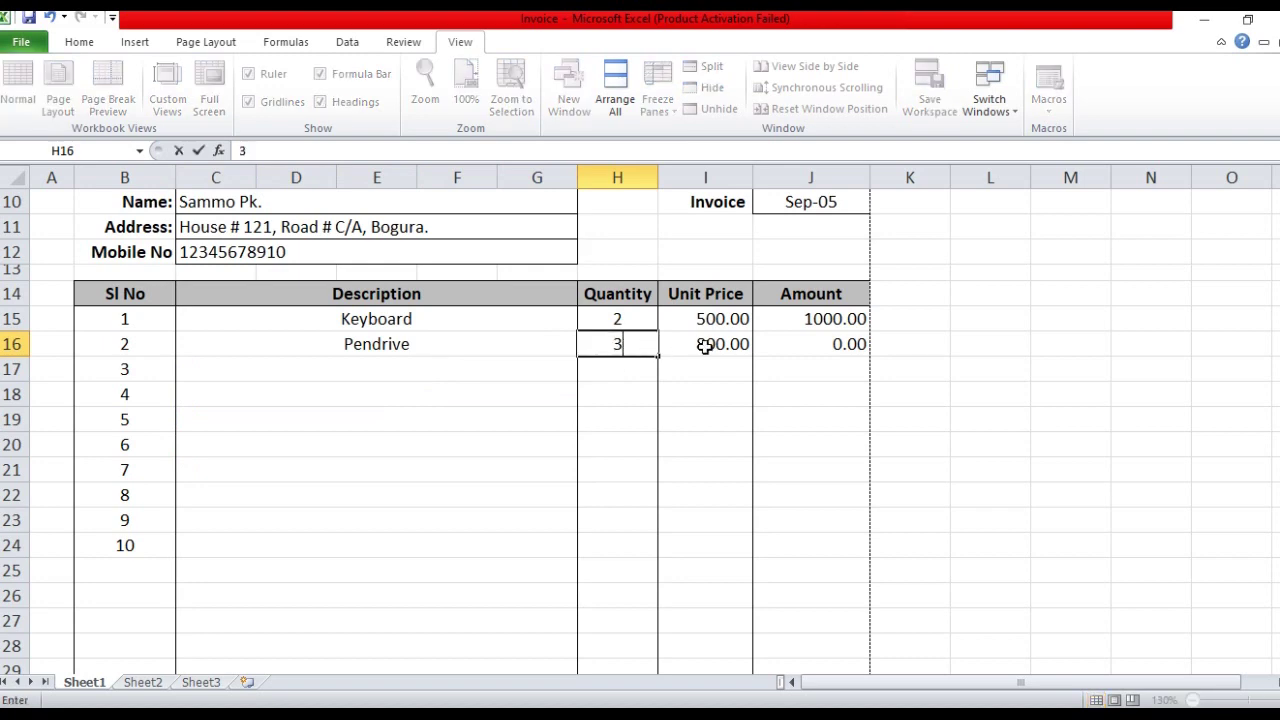
pyautogui.click(702, 344)
# Check the Total Amount 3400.00 and Grand Total 3638.00, then move to the empty Sheet3
pyautogui.scroll(-4, 859, 386)
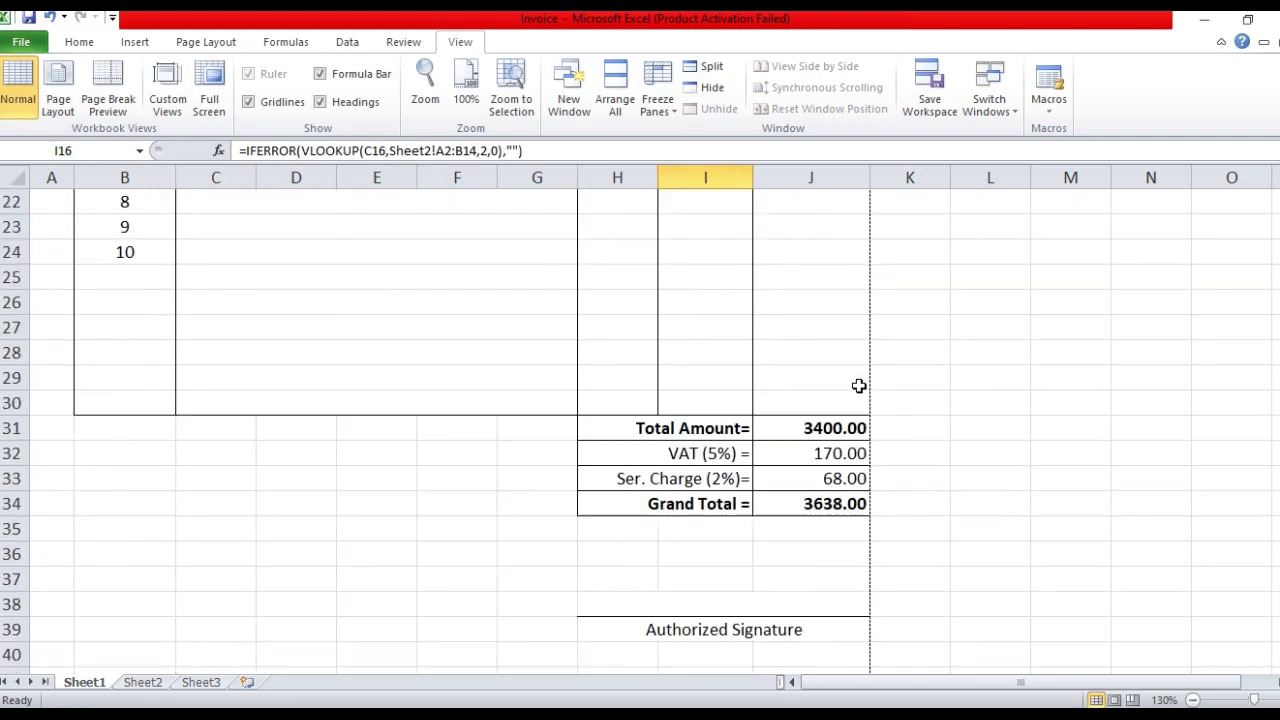
pyautogui.scroll(-1, 857, 340)
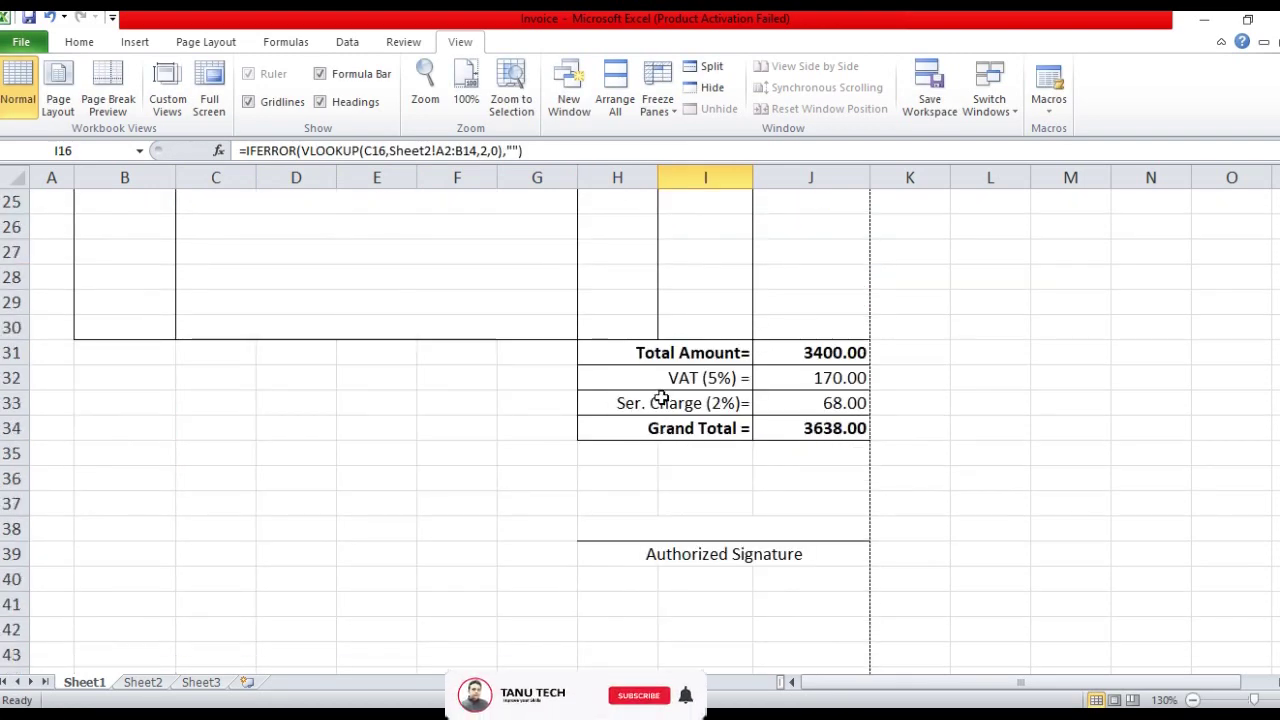
pyautogui.scroll(7, 662, 405)
pyautogui.keyDown('ctrl'); pyautogui.scroll(-2, 665, 398); pyautogui.keyUp('ctrl')
pyautogui.scroll(-1, 266, 354)
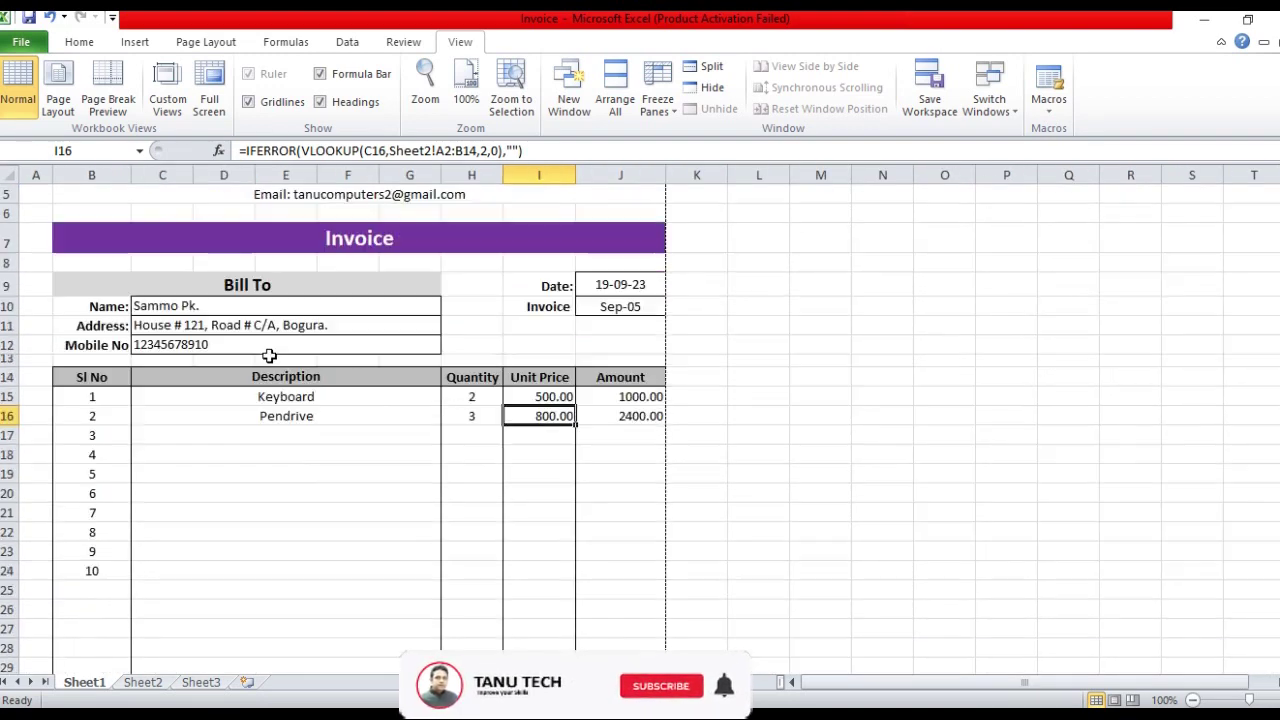
pyautogui.hotkey('ctrl', 'pagedown')
pyautogui.hotkey('ctrl', 'pagedown')
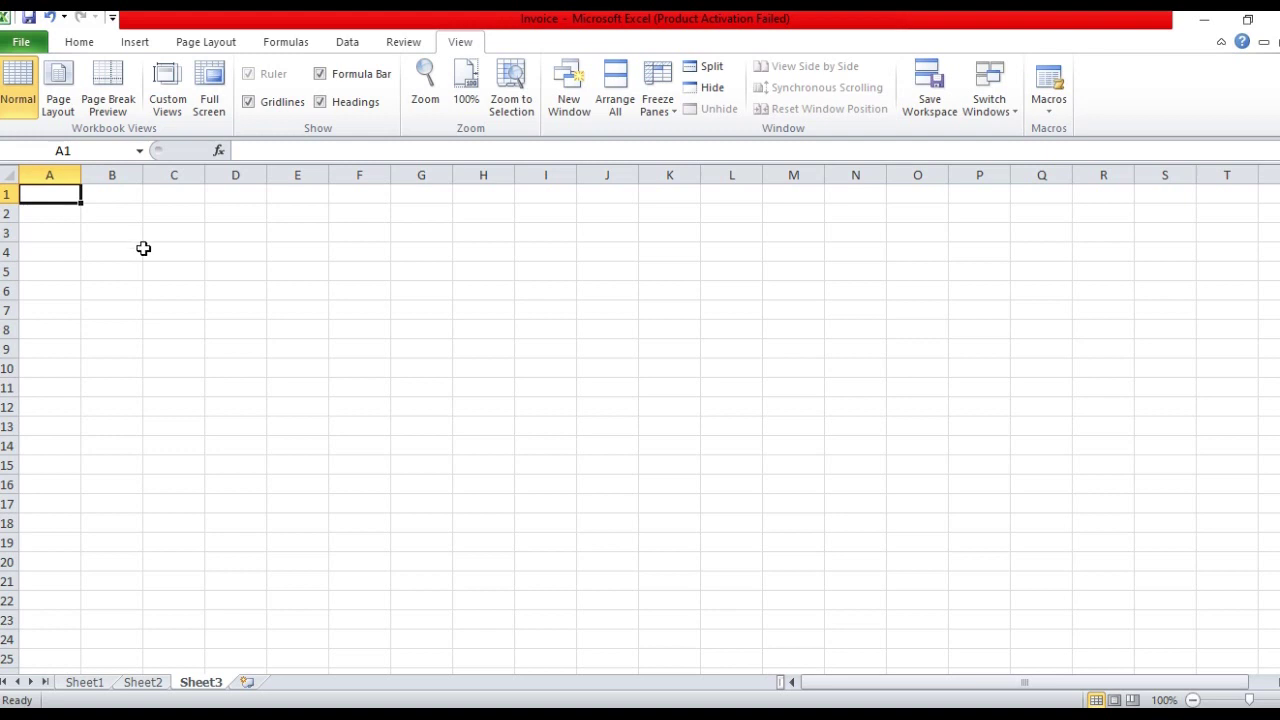
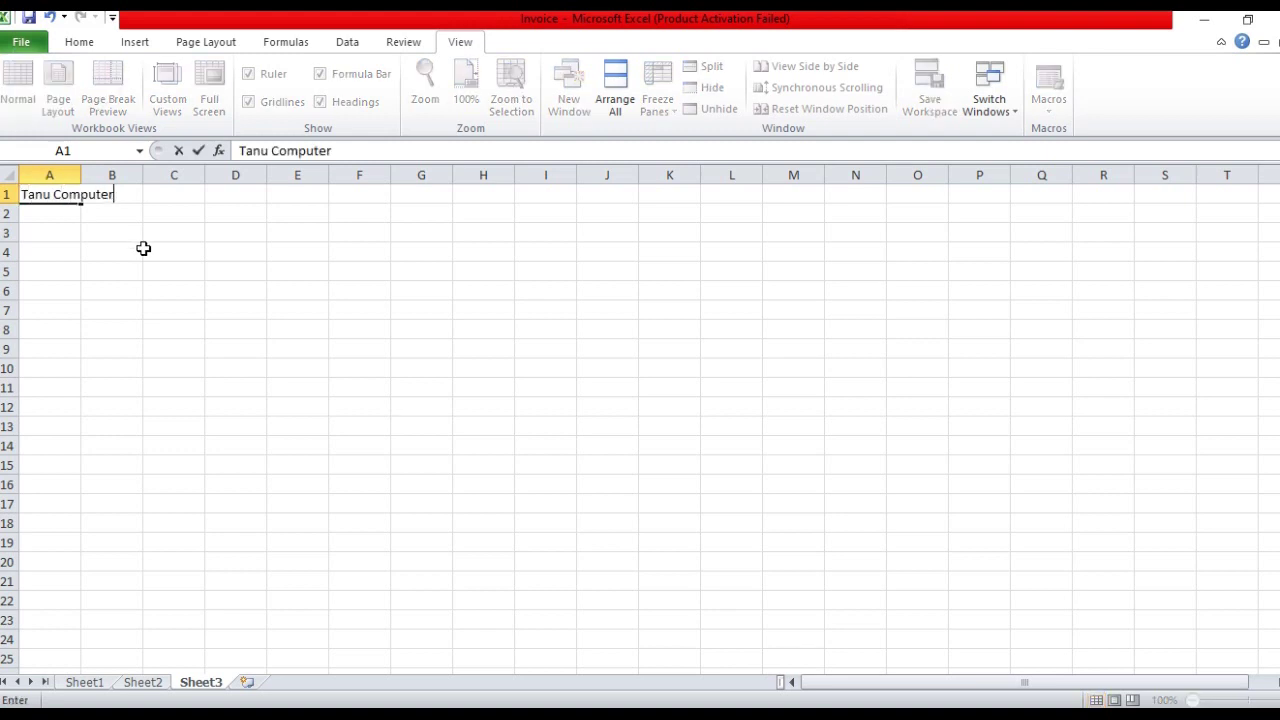
# Enter the company name, address, mobile number and email lines in A1:A4
pyautogui.press('Return')
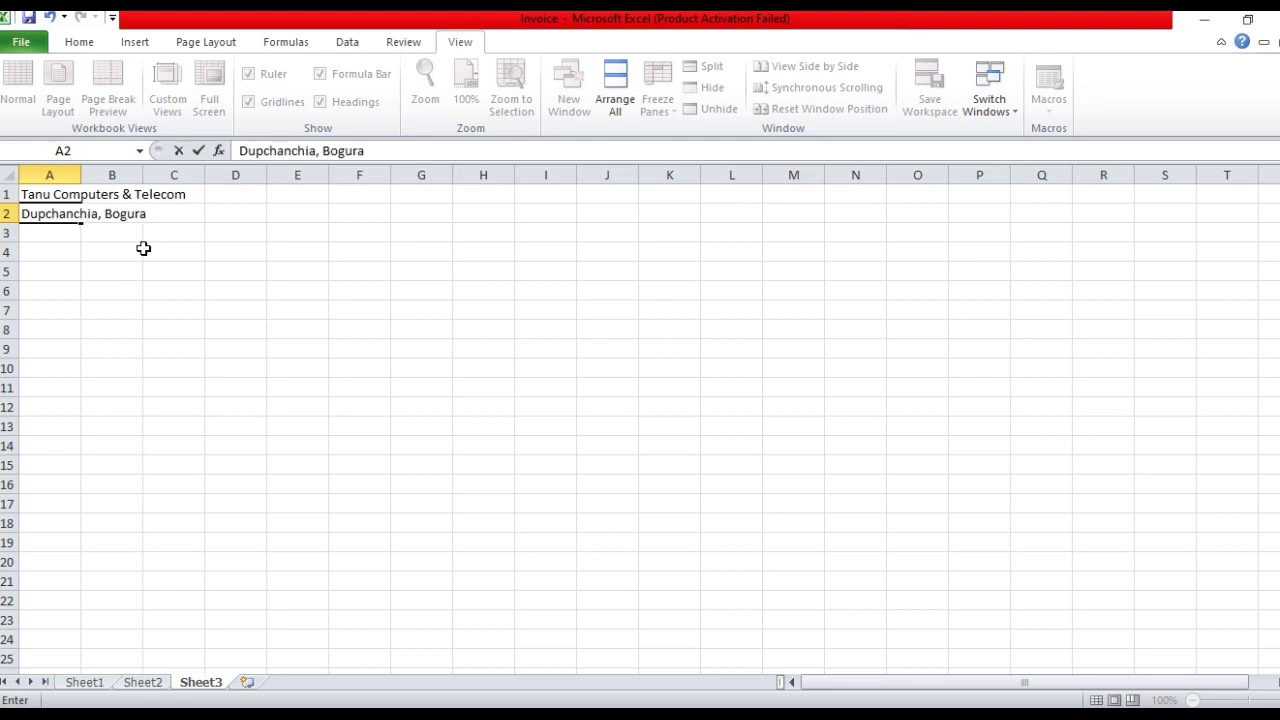
pyautogui.press('Return')
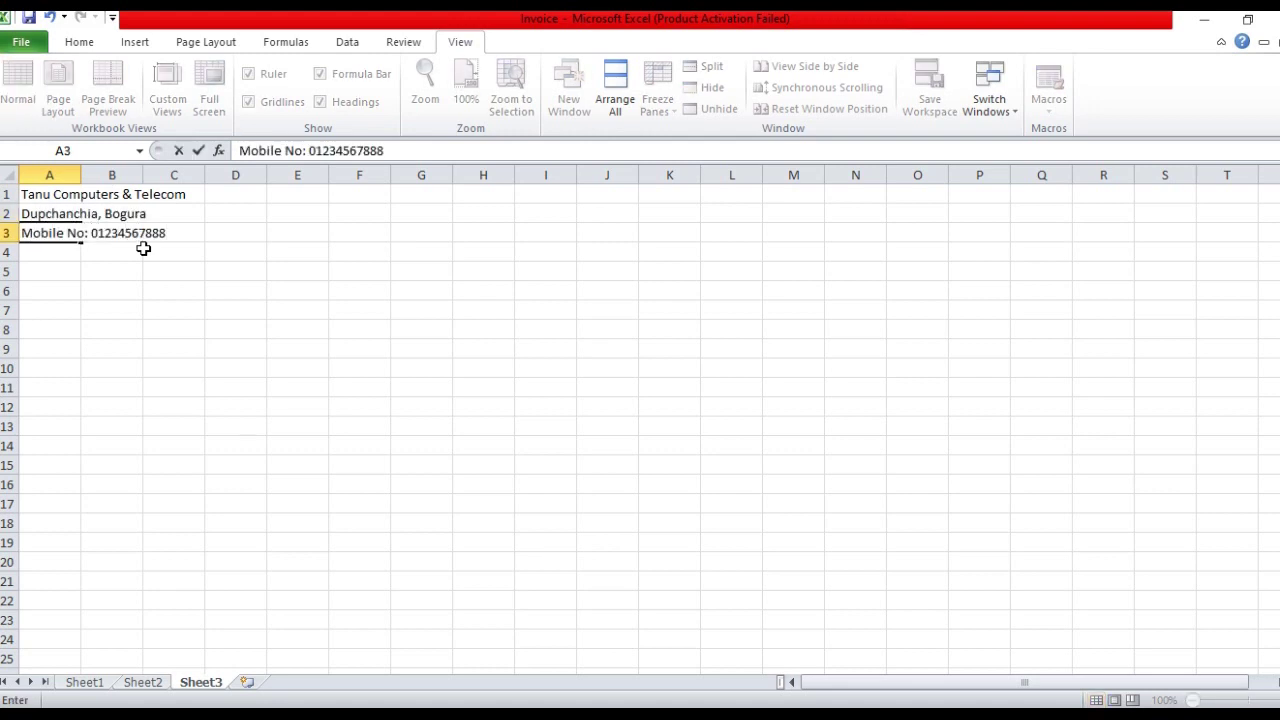
pyautogui.press('Return')
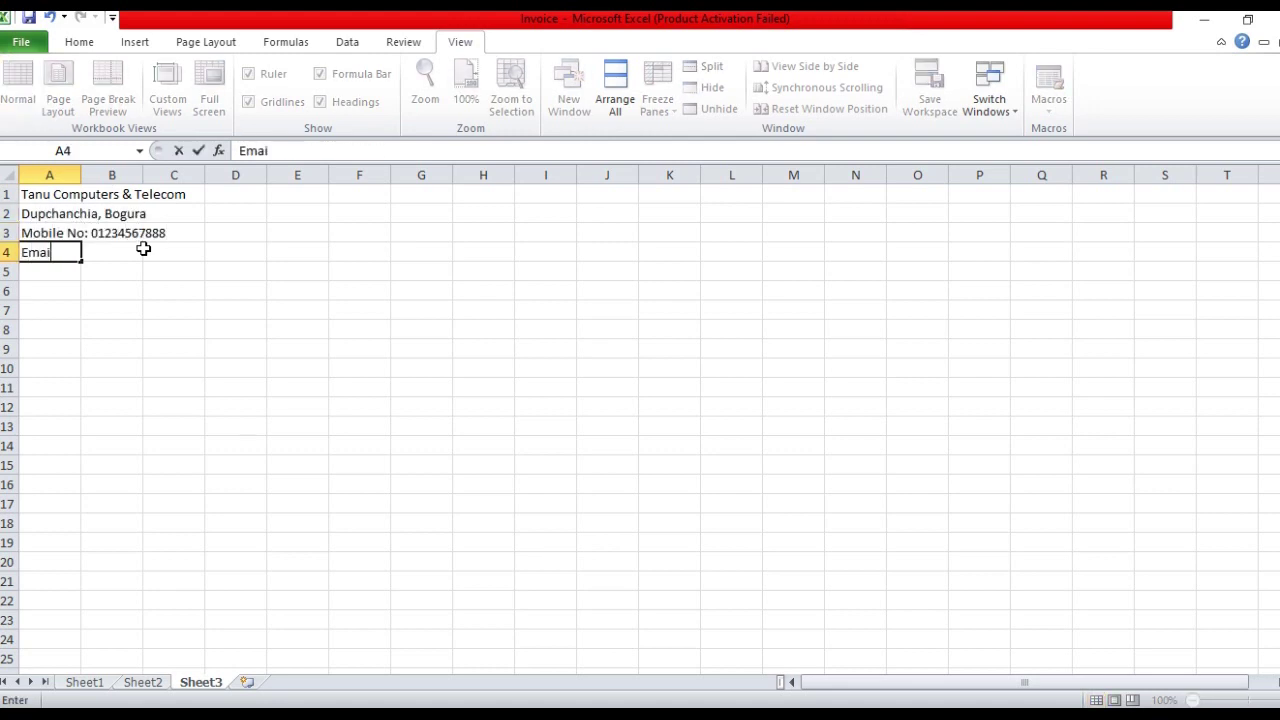
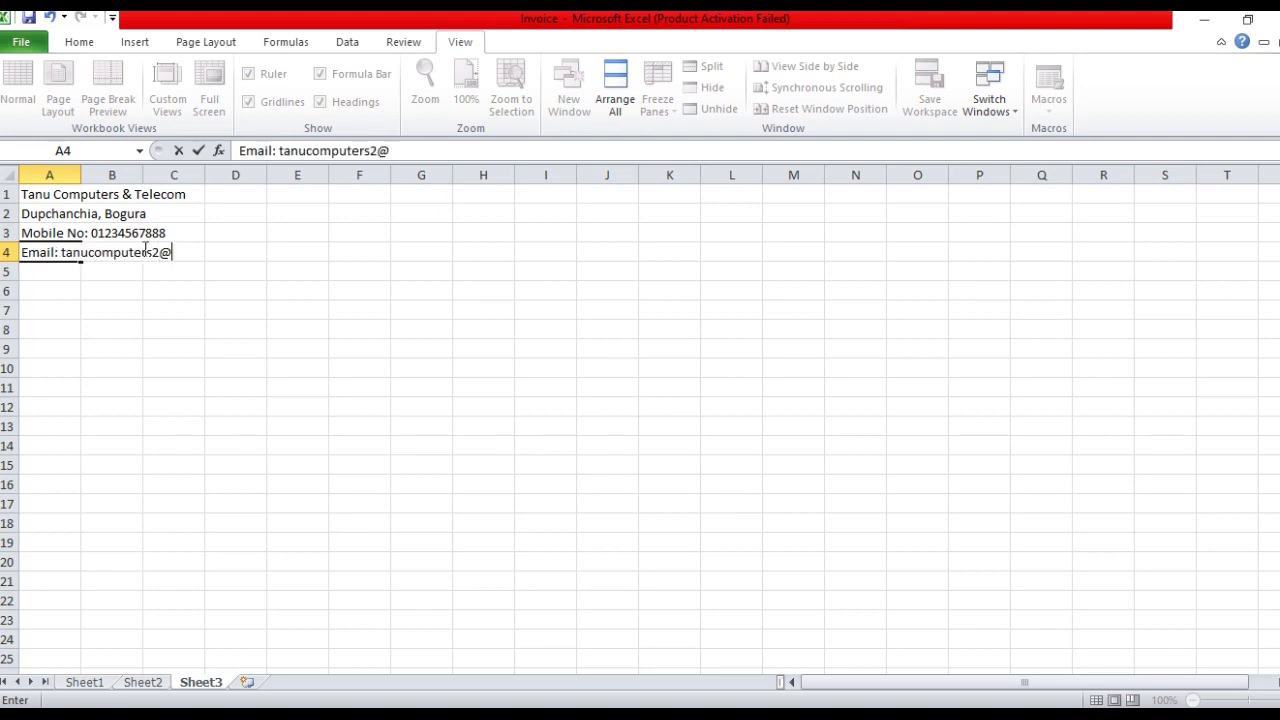
pyautogui.press('Return')
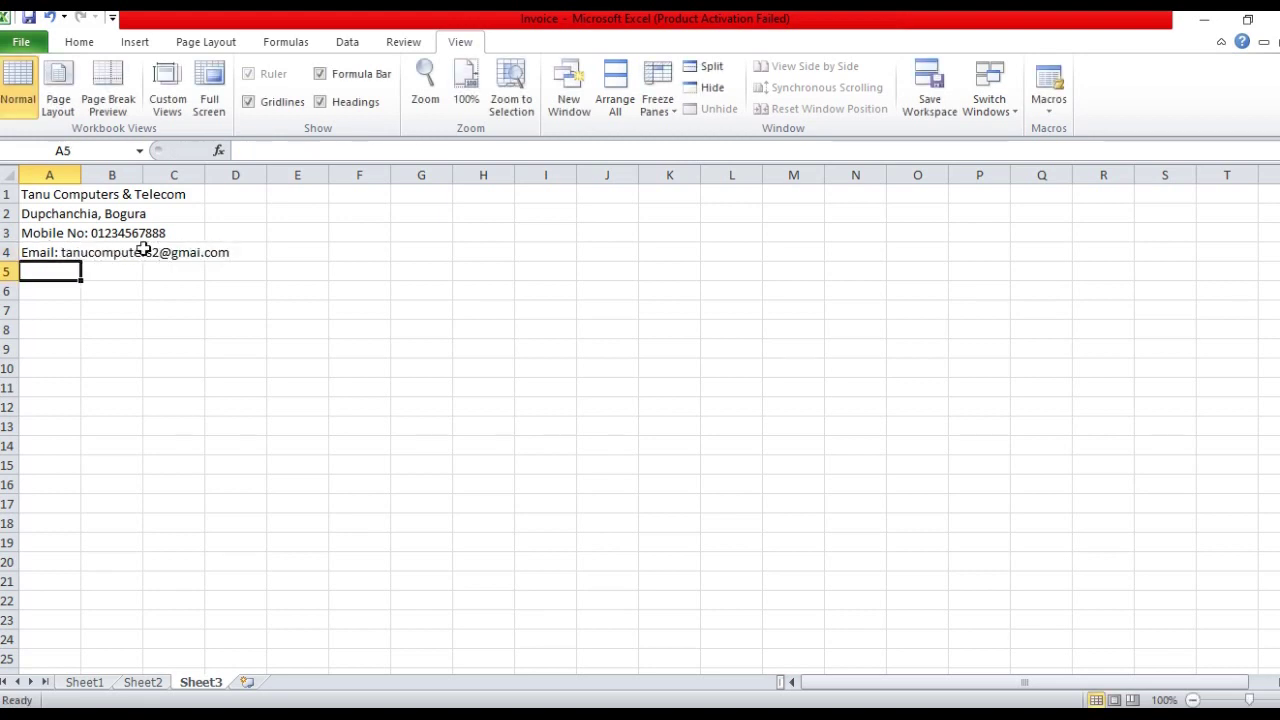
pyautogui.press('Return')
# Add the Invoice heading in A6, plus Bill To and Date labels in row 8
pyautogui.write('Invoice')
pyautogui.press('Return')
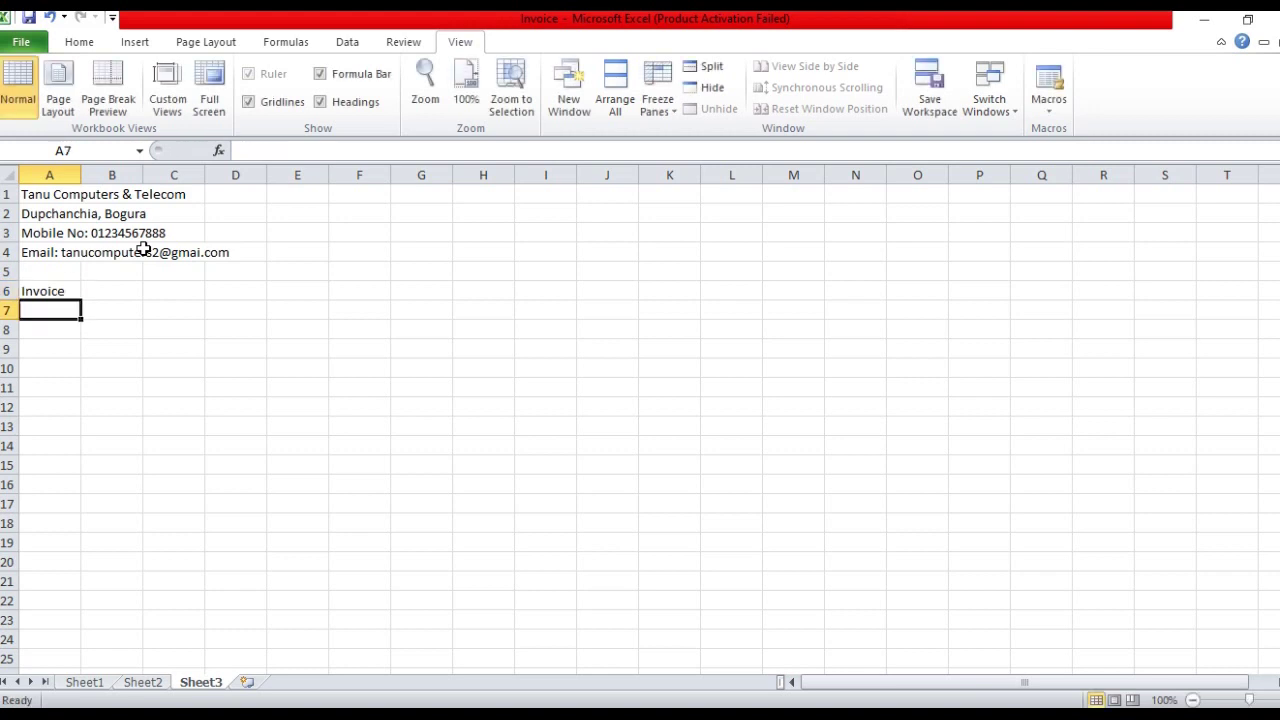
pyautogui.press('Return')
pyautogui.write('Bi')
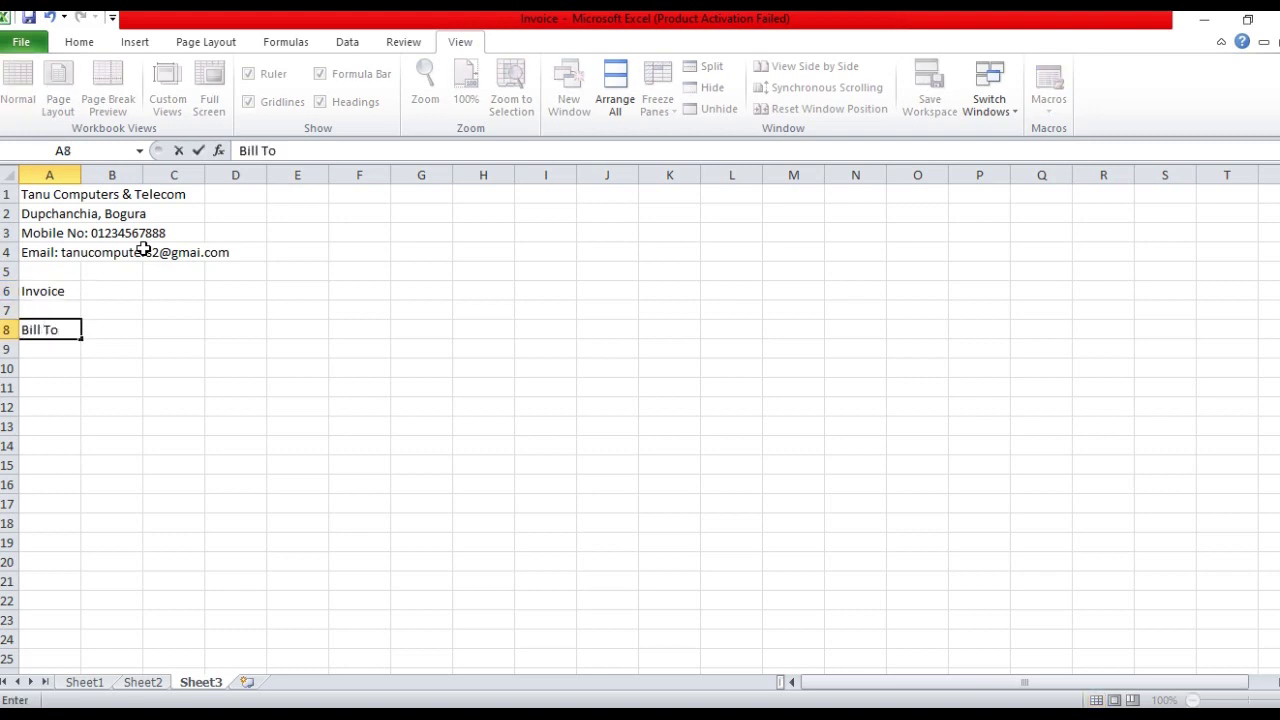
pyautogui.write('ll To')
pyautogui.press('Tab')
pyautogui.press('Tab')
pyautogui.press('Tab')
pyautogui.press('Tab')
pyautogui.press('Tab')
pyautogui.press('Tab')
pyautogui.press('Tab')
pyautogui.press('Tab')
pyautogui.write('Date')
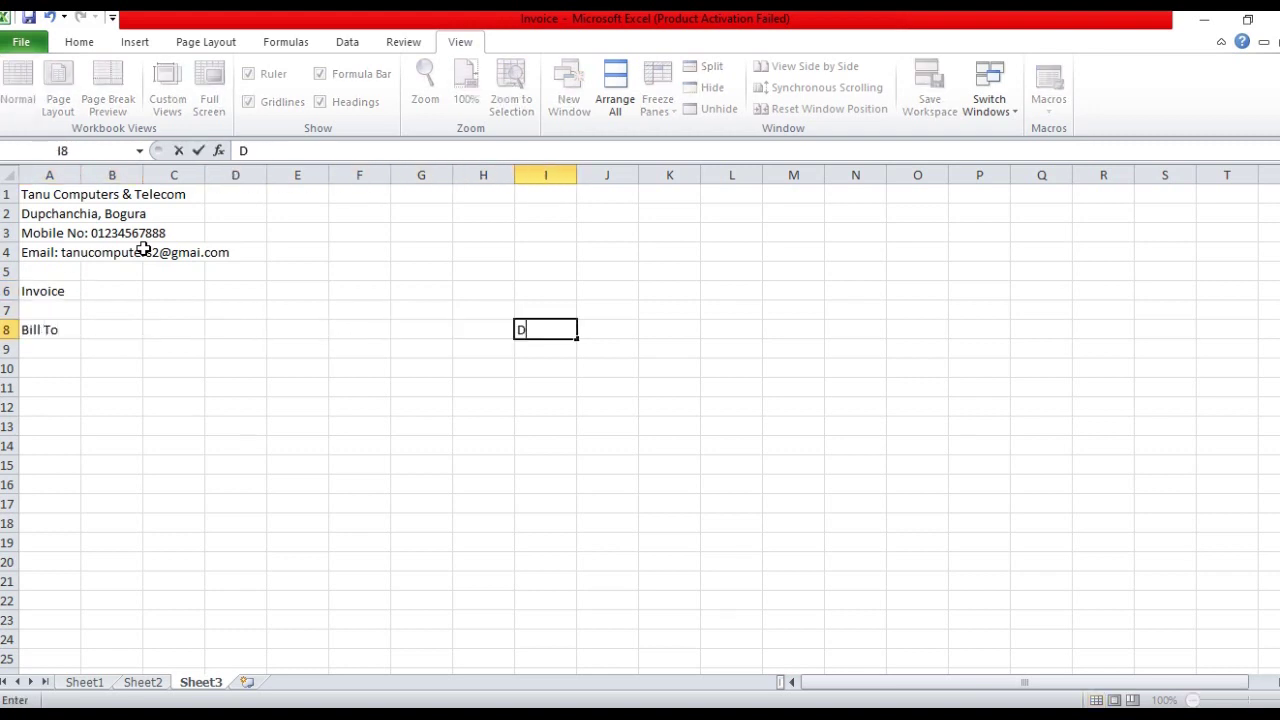
pyautogui.press('Return')
# Add the Name, Invoice, Address and Mobile No labels below Bill To and Date
pyautogui.write('Name')
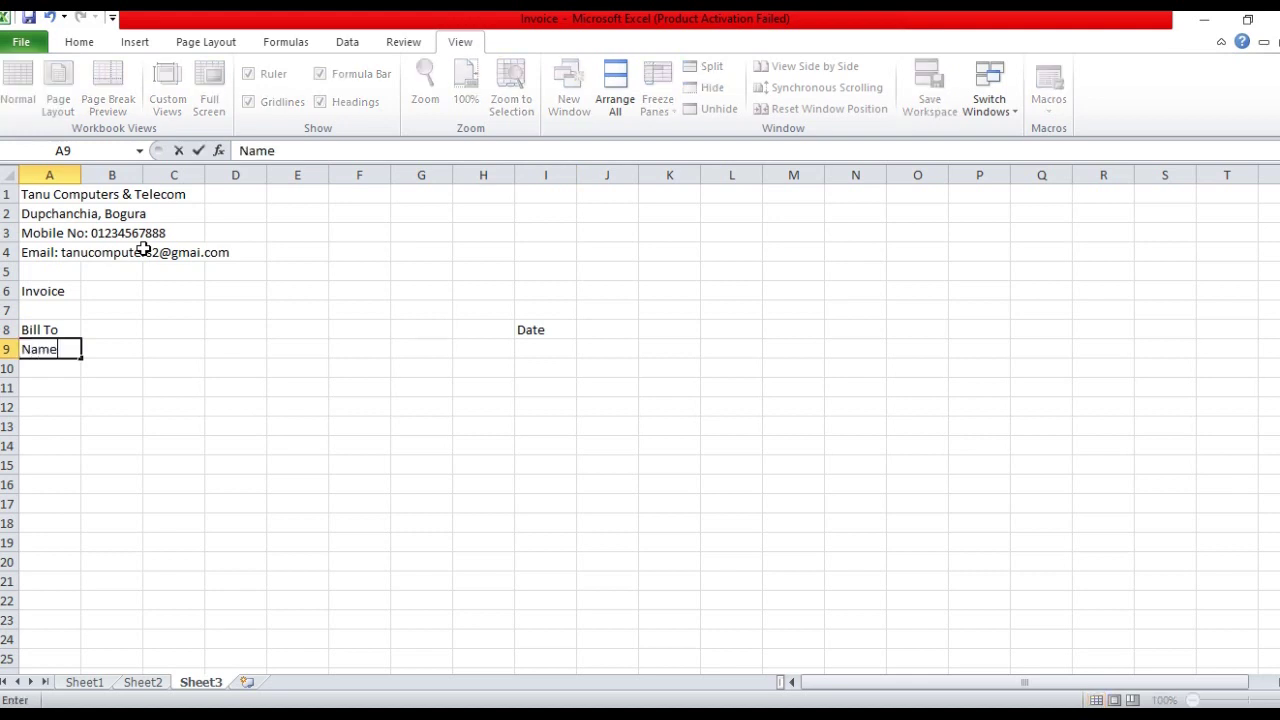
pyautogui.press('Tab')
pyautogui.press('Tab')
pyautogui.press('Tab')
pyautogui.press('Tab')
pyautogui.press('Tab')
pyautogui.press('Tab')
pyautogui.press('Tab')
pyautogui.press('Tab')
pyautogui.write('Invoice')
pyautogui.press('Return')
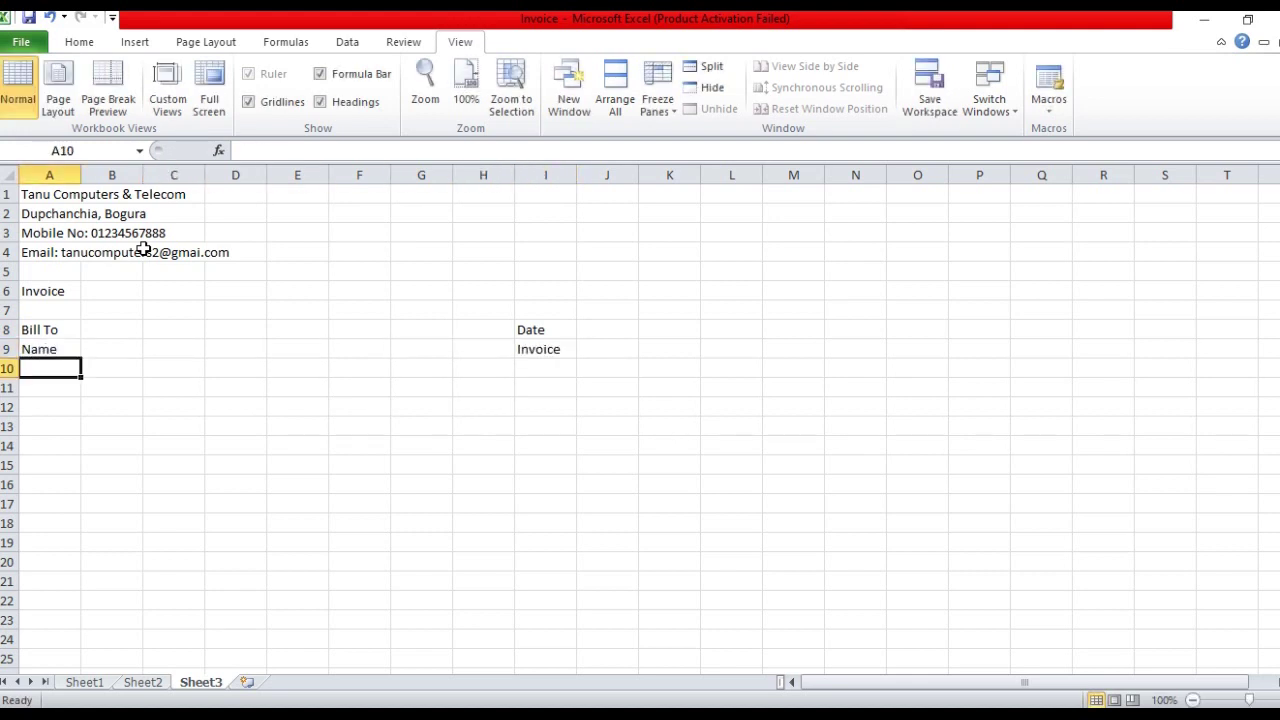
pyautogui.write('Address')
pyautogui.press('Return')
pyautogui.write('Mobi')
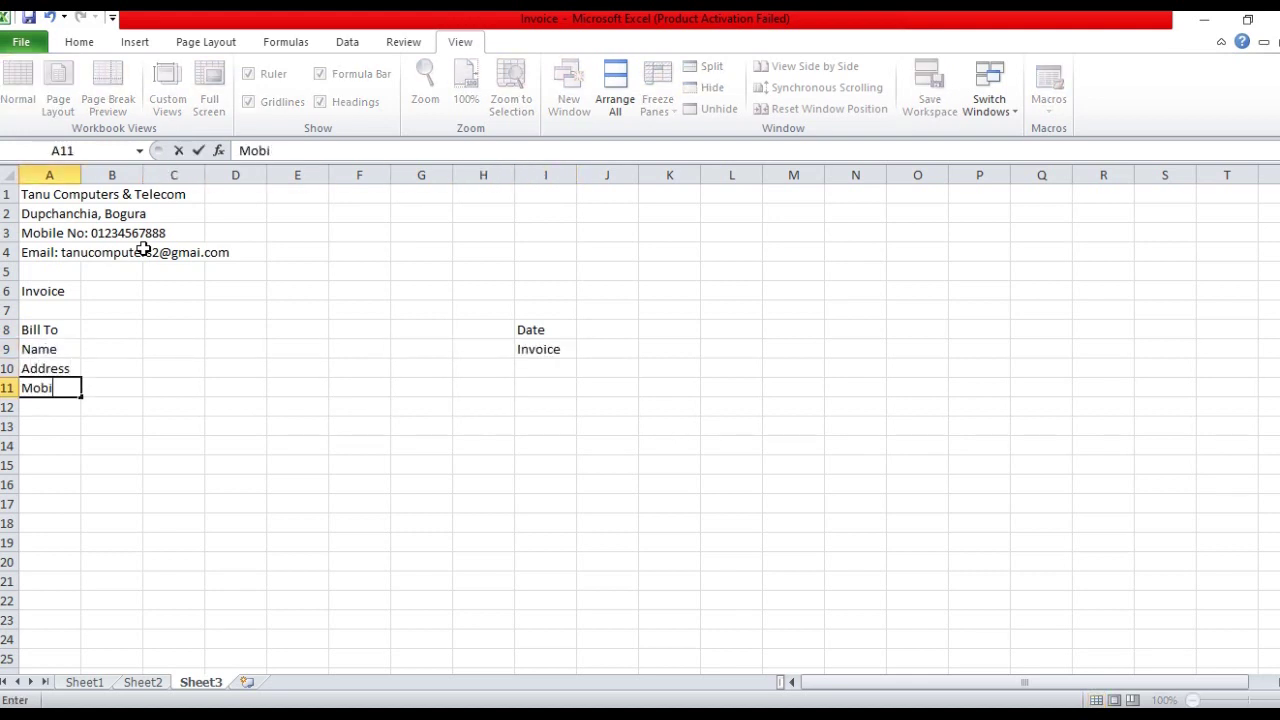
pyautogui.write('le No')
pyautogui.press('Return')
pyautogui.press('Return')
# Type the row 13 headers Sl No, Description, Quantity, Unit Price and Amount
pyautogui.write('Sl No')
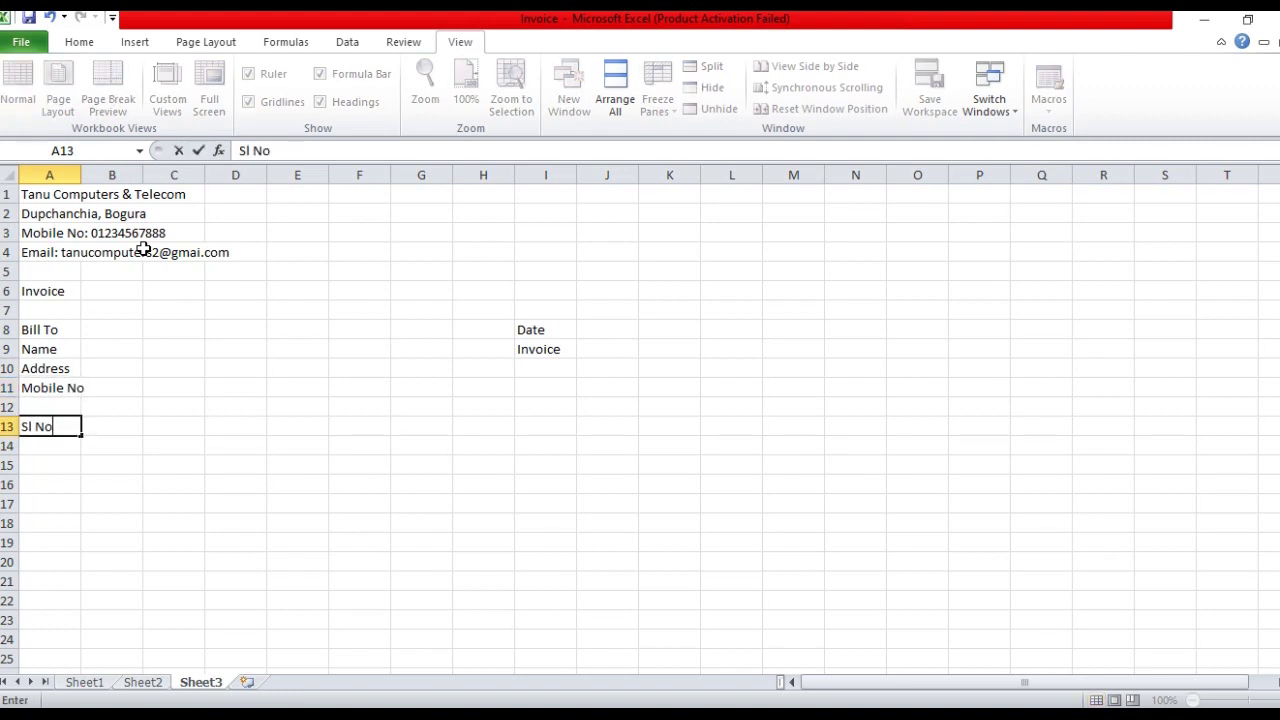
pyautogui.press('Tab')
pyautogui.write('Description')
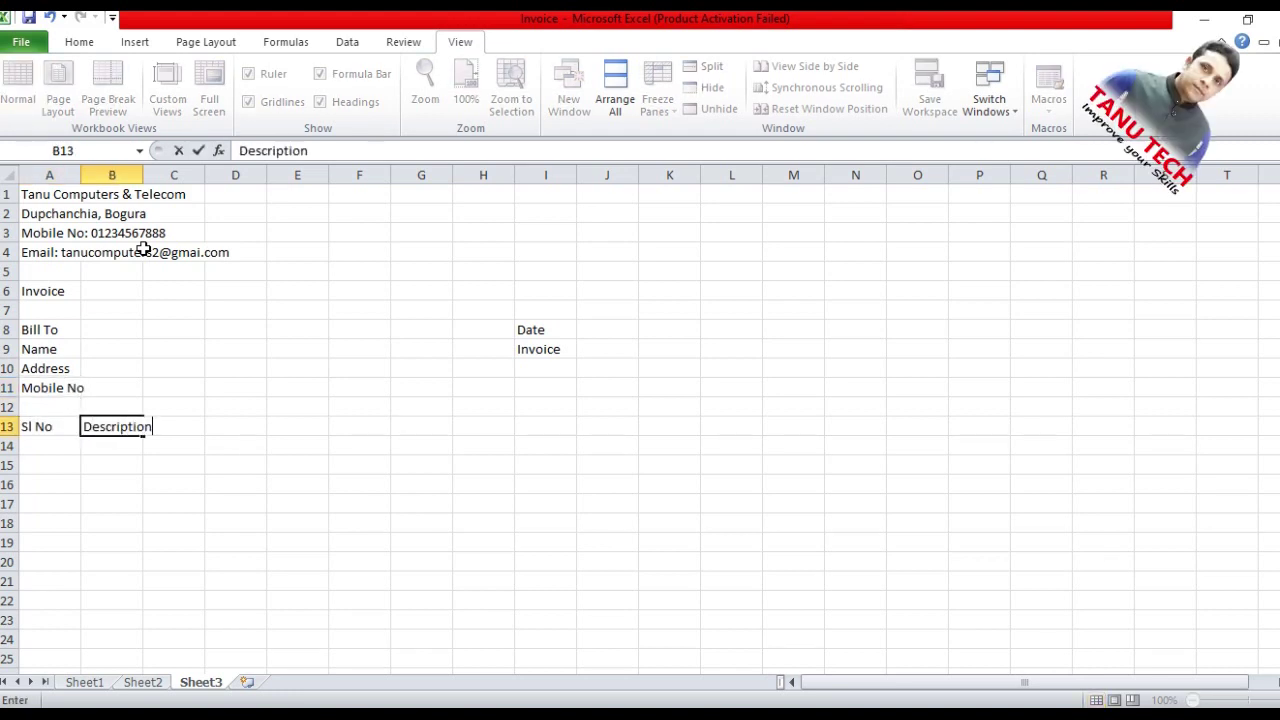
pyautogui.press('Tab')
pyautogui.press('Tab')
pyautogui.press('Tab')
pyautogui.press('Tab')
pyautogui.press('Tab')
pyautogui.press('Tab')
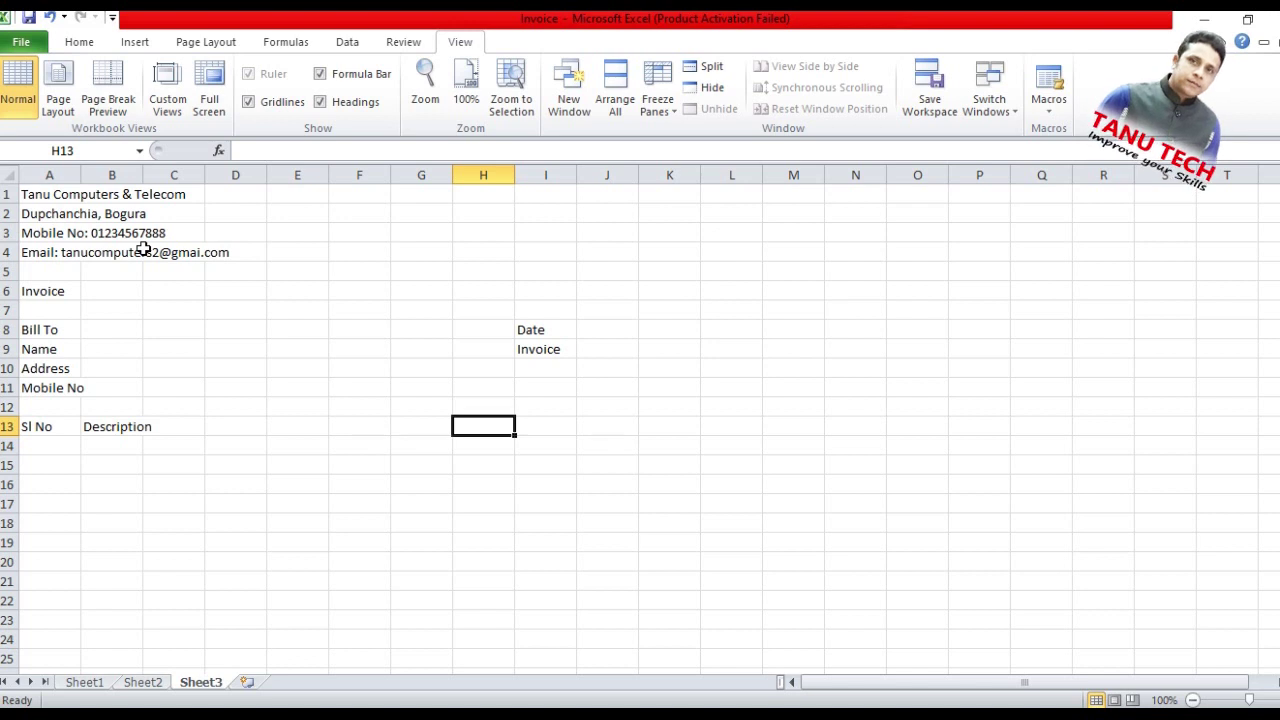
pyautogui.write('Quantity')
pyautogui.press('Tab')
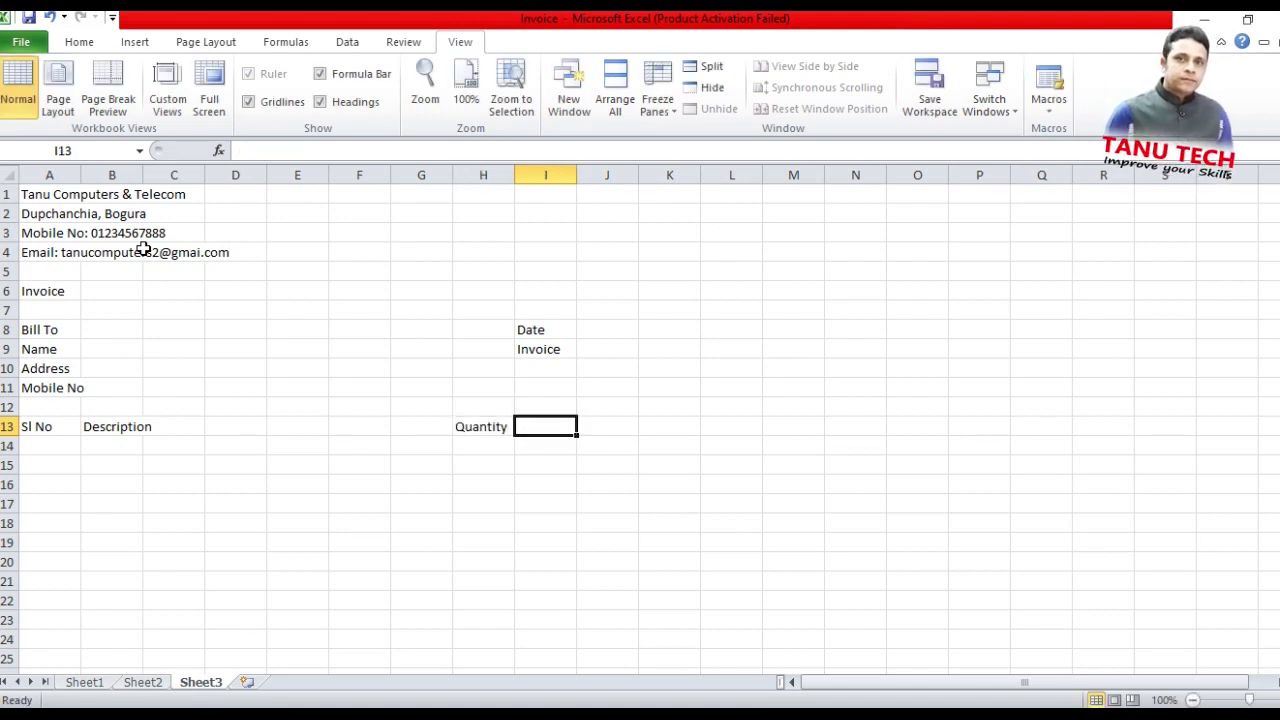
pyautogui.write('Unit Price')
pyautogui.press('Tab')
pyautogui.write('Amount')
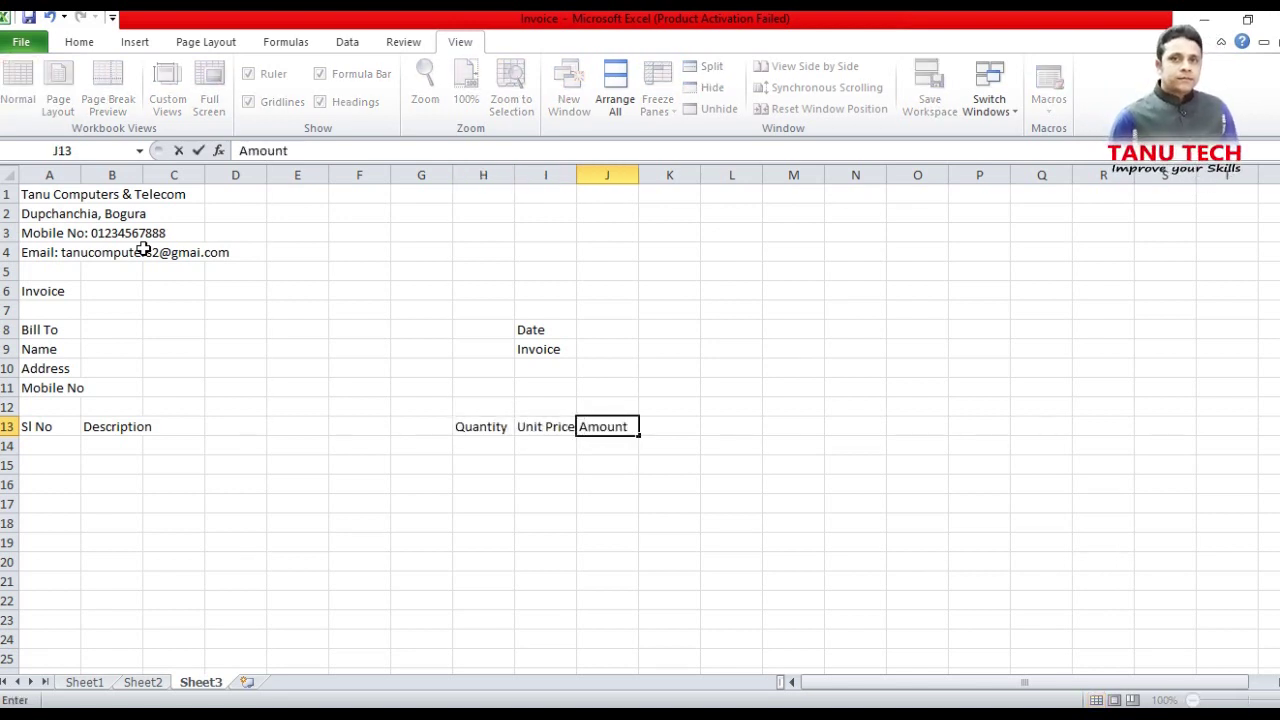
pyautogui.press('Return')
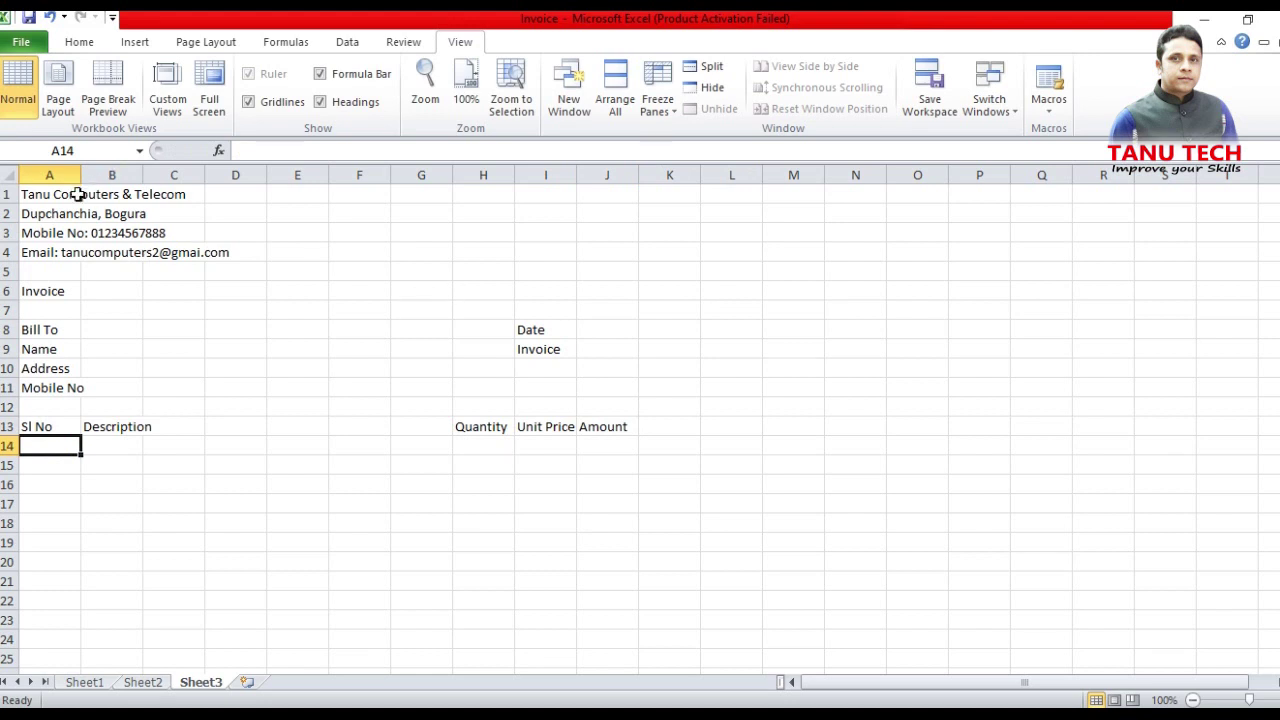
# Merge and centre the company name, address and mobile lines across A1:J1, A2:J2 and A3:J3
pyautogui.moveTo(60, 195); pyautogui.dragTo(617, 185)
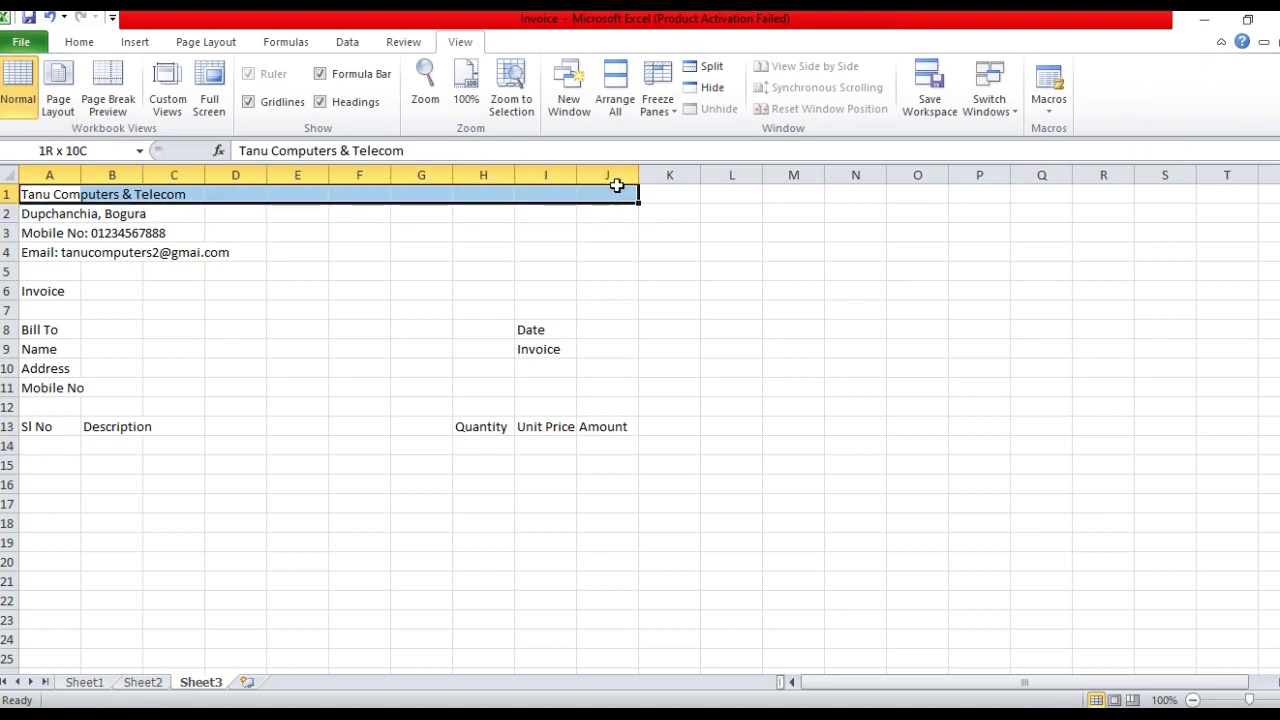
pyautogui.click(86, 46)
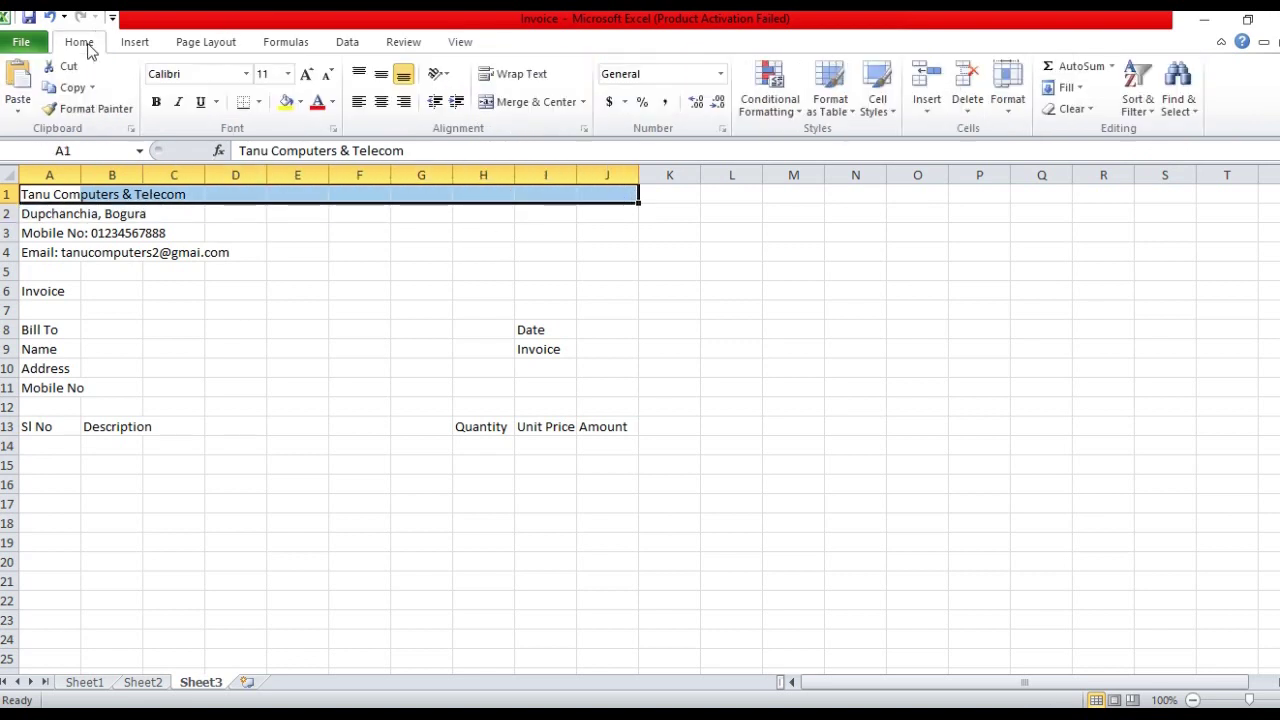
pyautogui.click(531, 104)
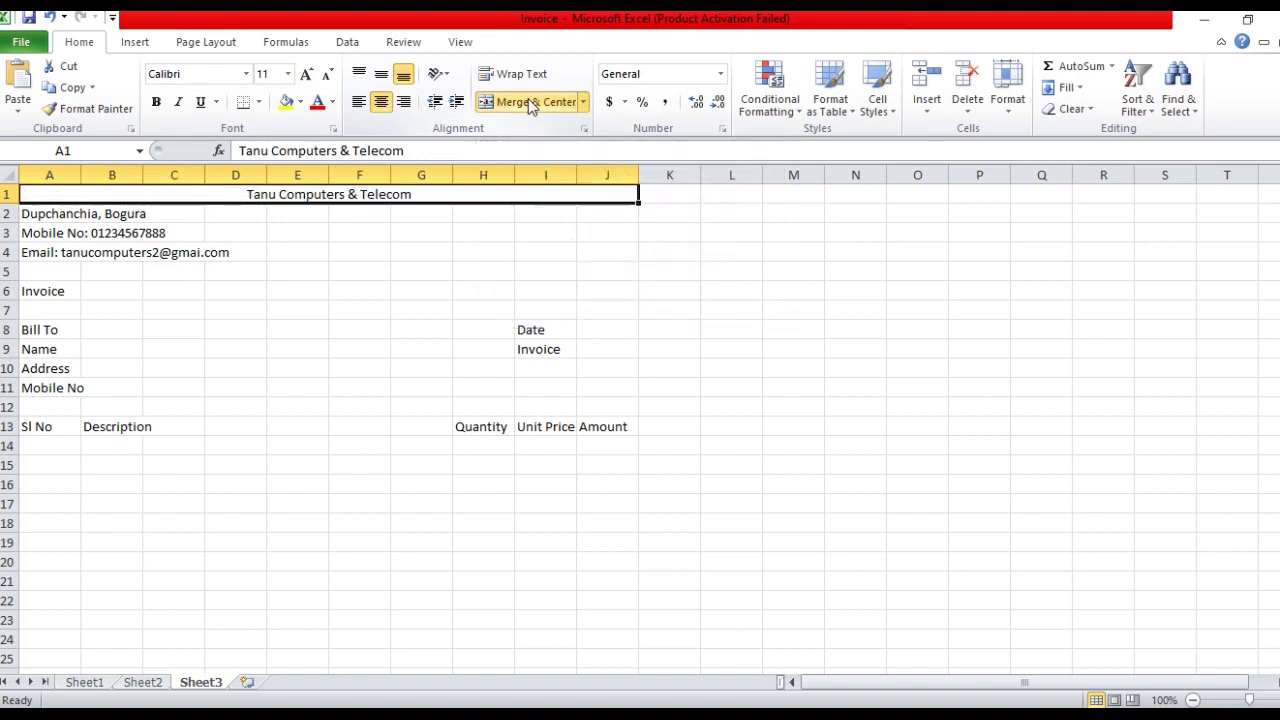
pyautogui.click(100, 213)
pyautogui.moveTo(62, 213); pyautogui.dragTo(631, 216)
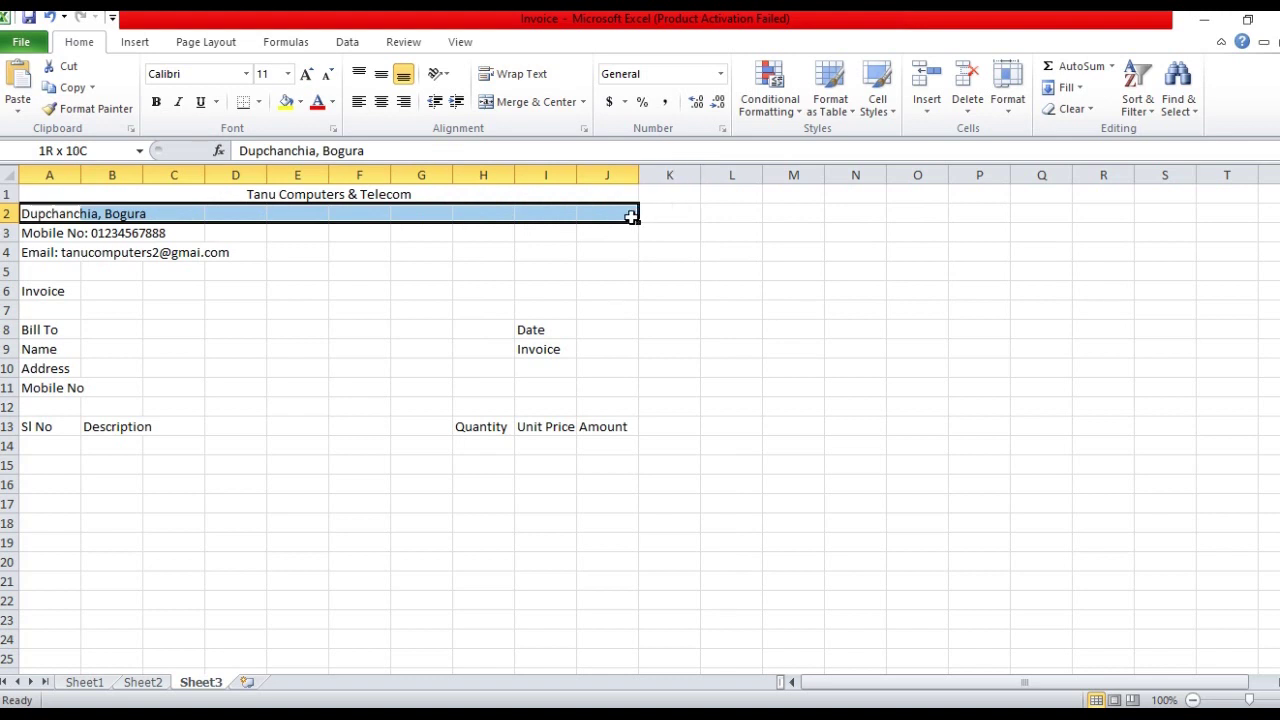
pyautogui.click(525, 106)
pyautogui.click(100, 233)
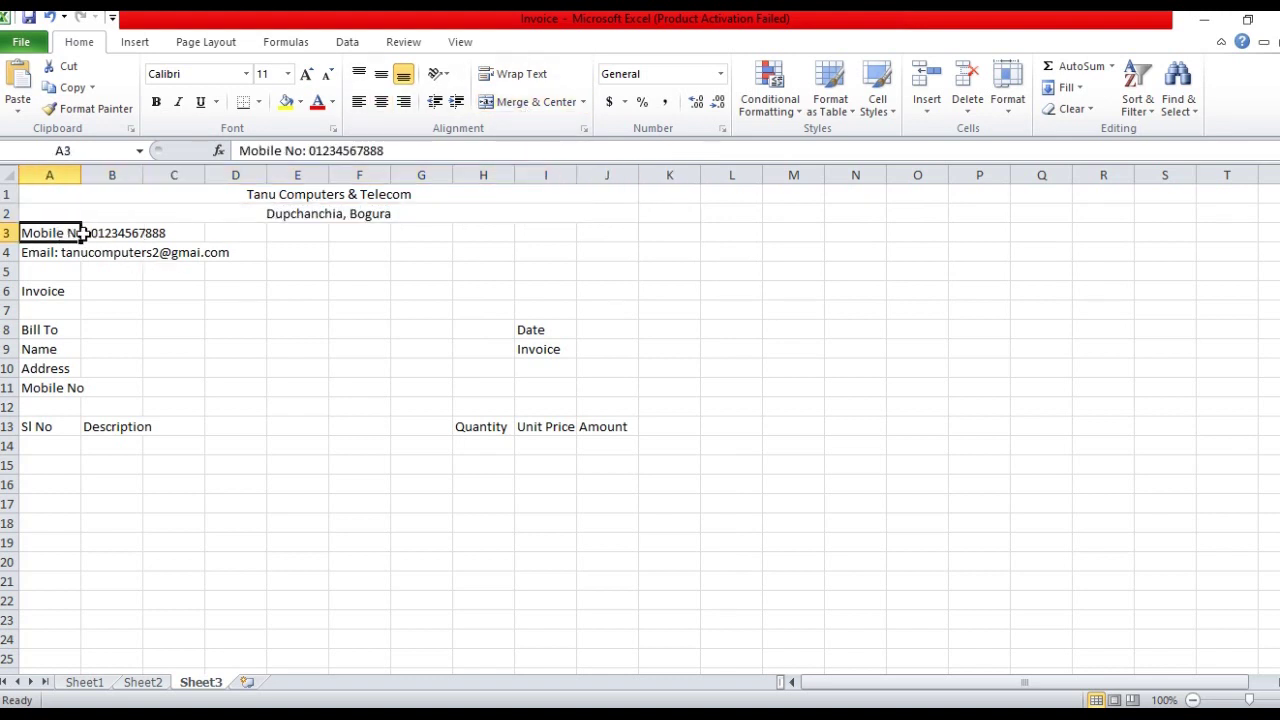
pyautogui.moveTo(34, 234); pyautogui.dragTo(586, 229)
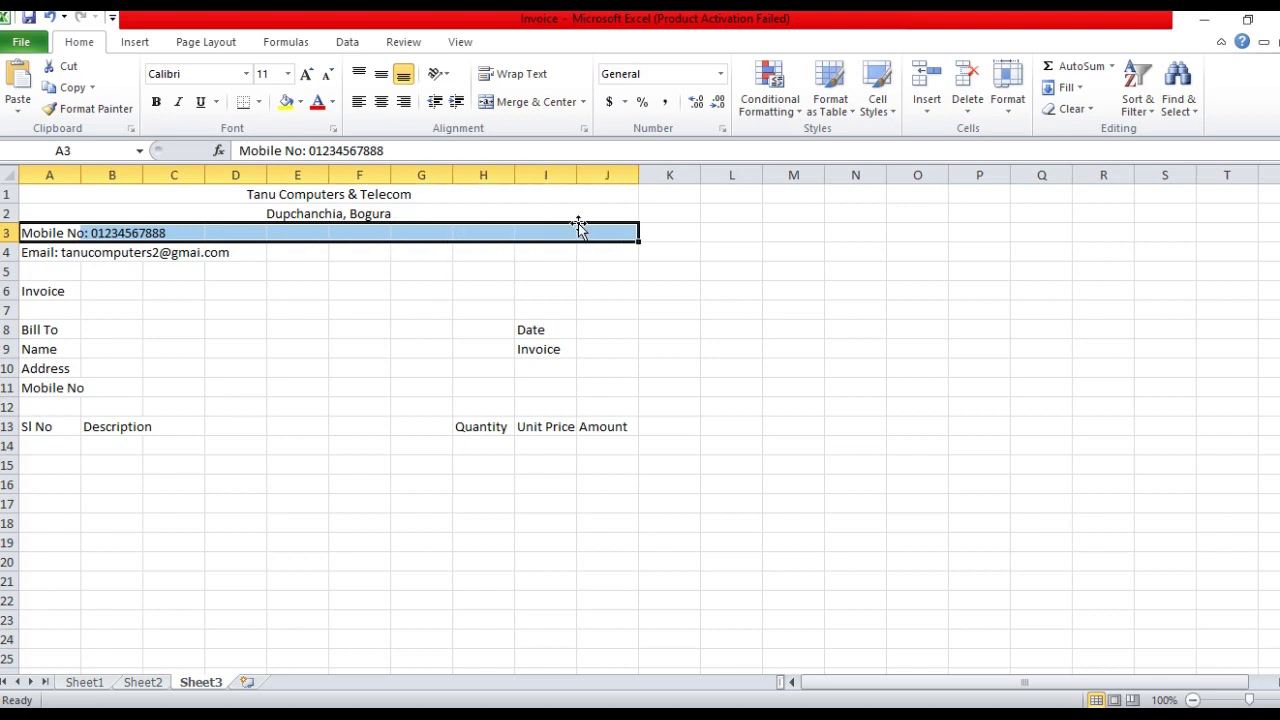
pyautogui.click(525, 105)
# Merge and centre the email row A4:J4 and the Invoice title A6:J6
pyautogui.moveTo(45, 258); pyautogui.dragTo(583, 254)
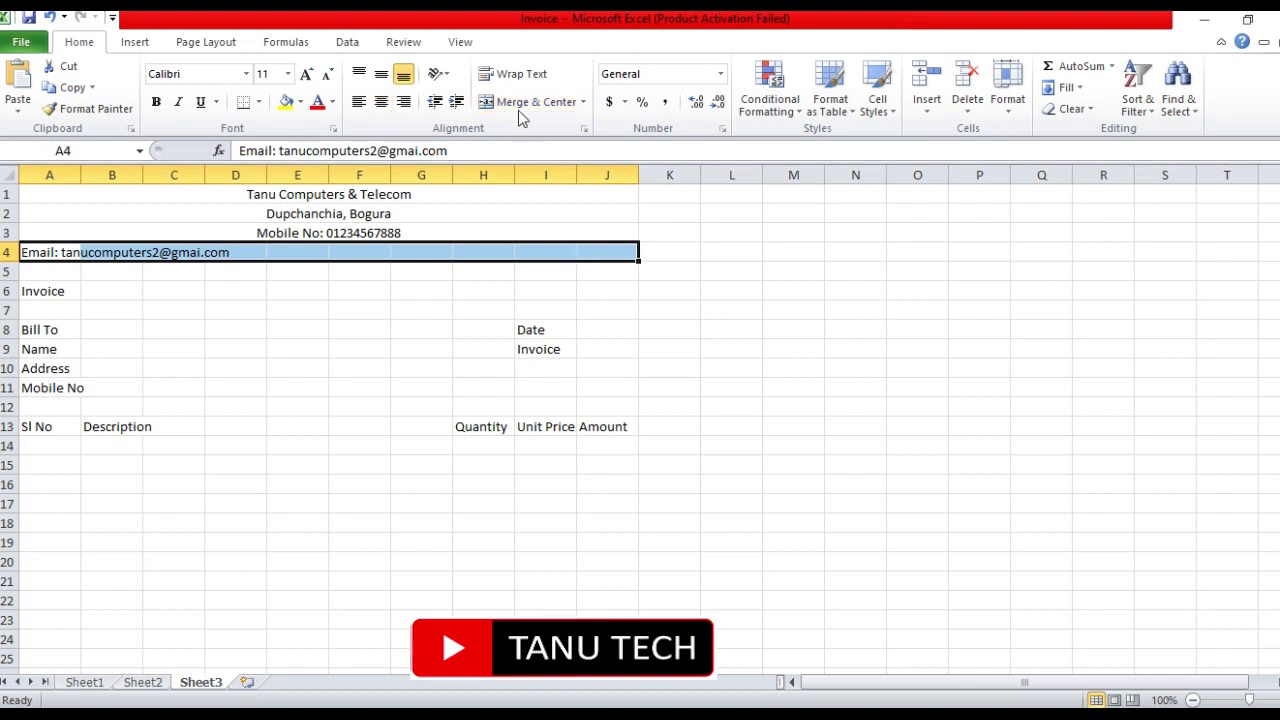
pyautogui.click(515, 101)
pyautogui.click(269, 314)
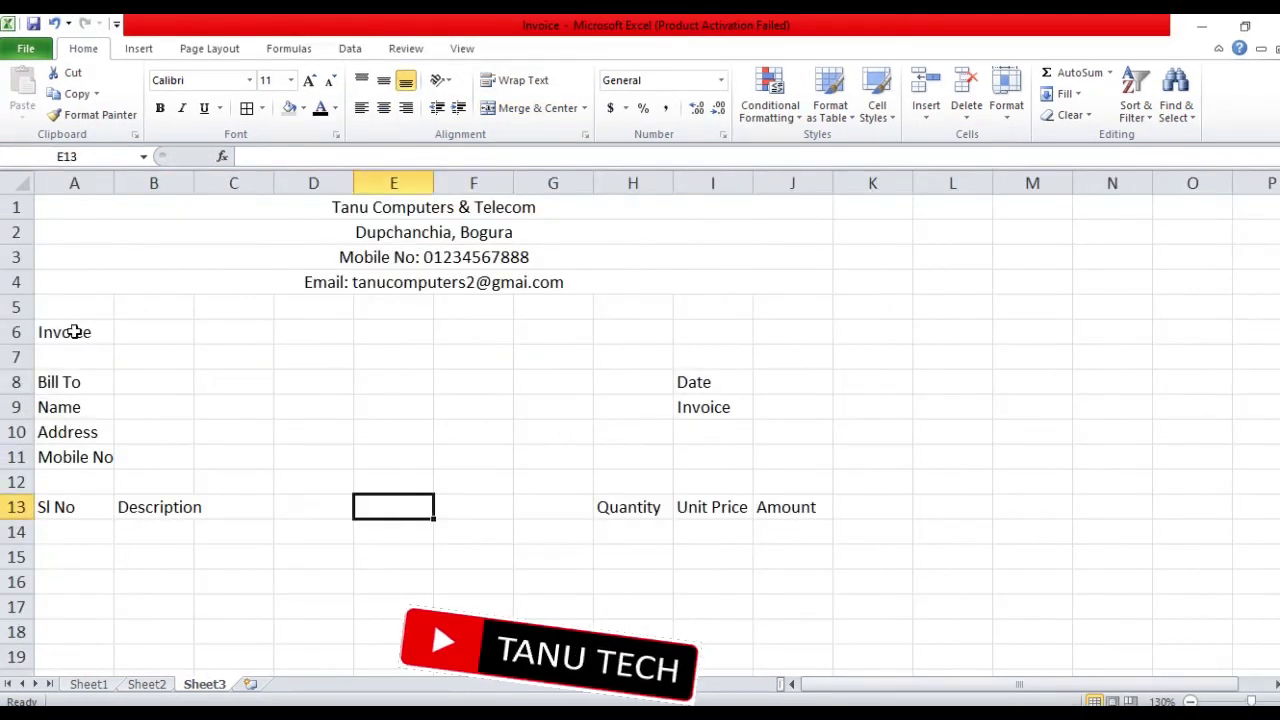
pyautogui.moveTo(74, 332); pyautogui.dragTo(766, 337)
pyautogui.click(535, 108)
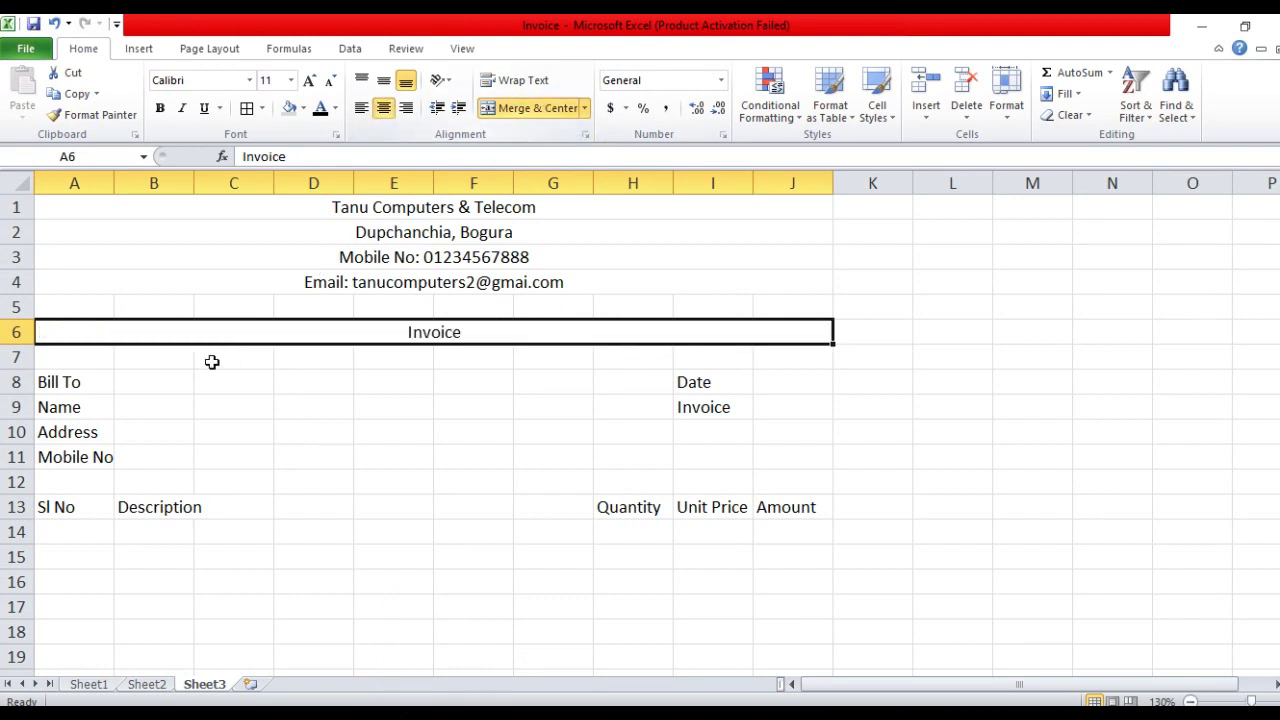
# Merge and centre Bill To across A8:F8 and merge entry cells B9:F9, B10:F10, B11:F11
pyautogui.moveTo(77, 387); pyautogui.dragTo(358, 392)
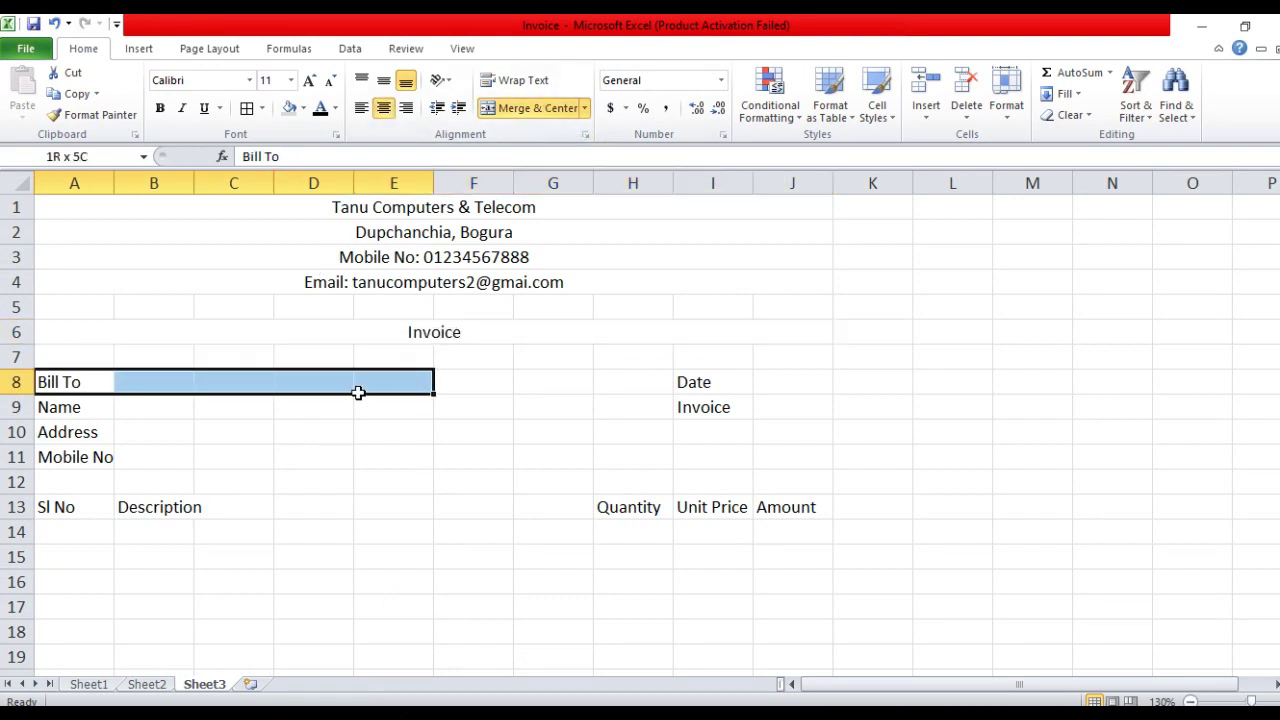
pyautogui.moveTo(431, 392); pyautogui.dragTo(439, 393)
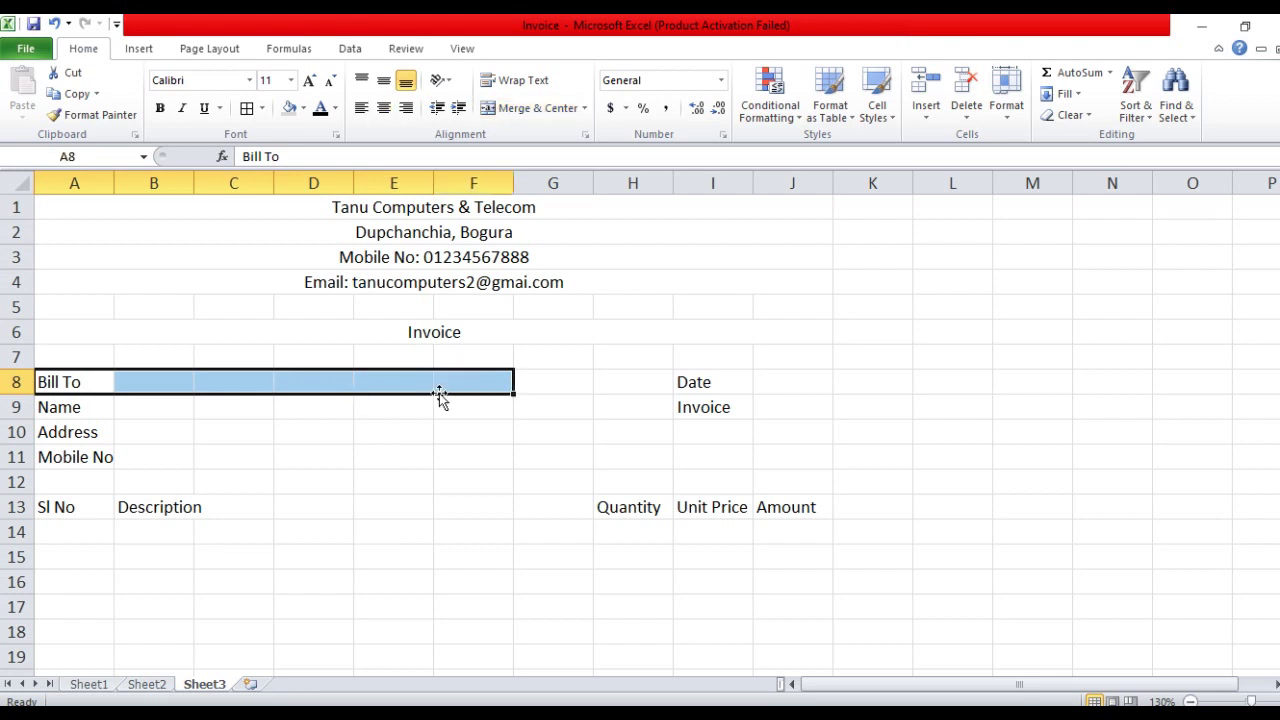
pyautogui.click(542, 112)
pyautogui.moveTo(152, 407); pyautogui.dragTo(477, 401)
pyautogui.click(540, 108)
pyautogui.moveTo(163, 434); pyautogui.dragTo(478, 432)
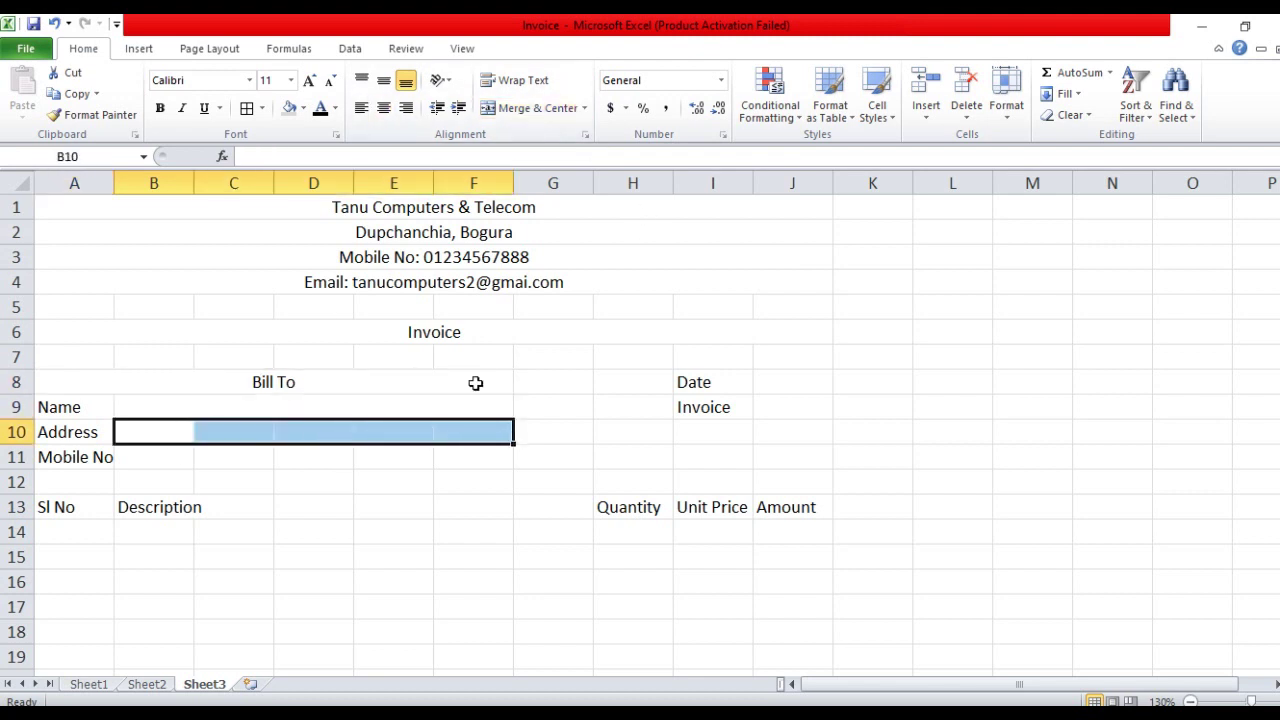
pyautogui.click(538, 108)
pyautogui.moveTo(177, 457); pyautogui.dragTo(478, 457)
pyautogui.click(540, 108)
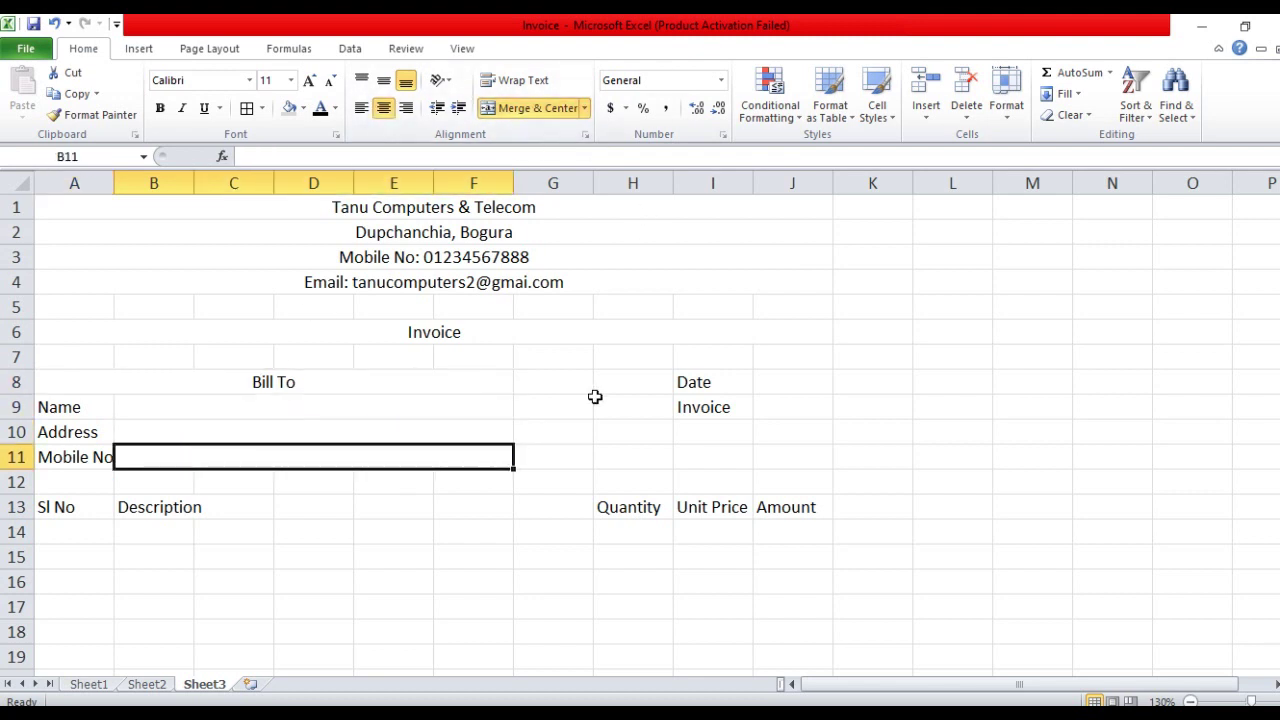
pyautogui.moveTo(794, 374); pyautogui.dragTo(792, 397)
# Apply All Borders to the date/invoice cells J8:J9 and the customer entry cells B9:F11
pyautogui.click(263, 108)
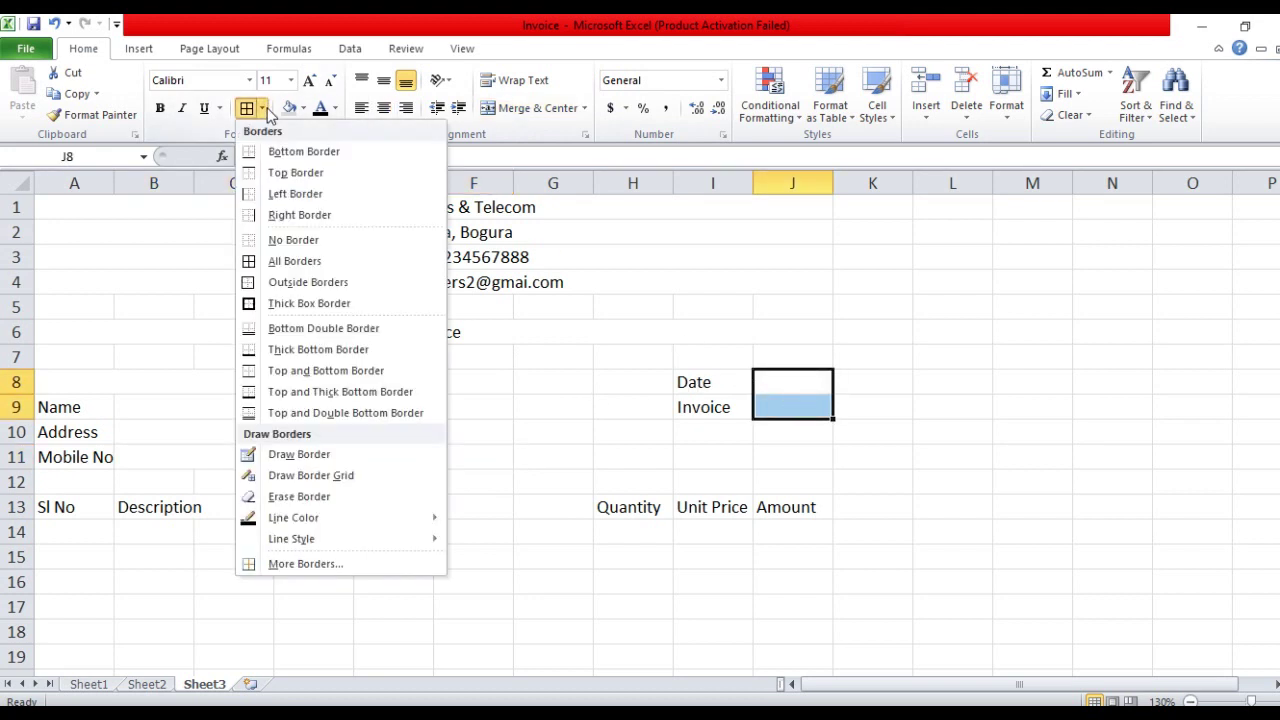
pyautogui.click(298, 262)
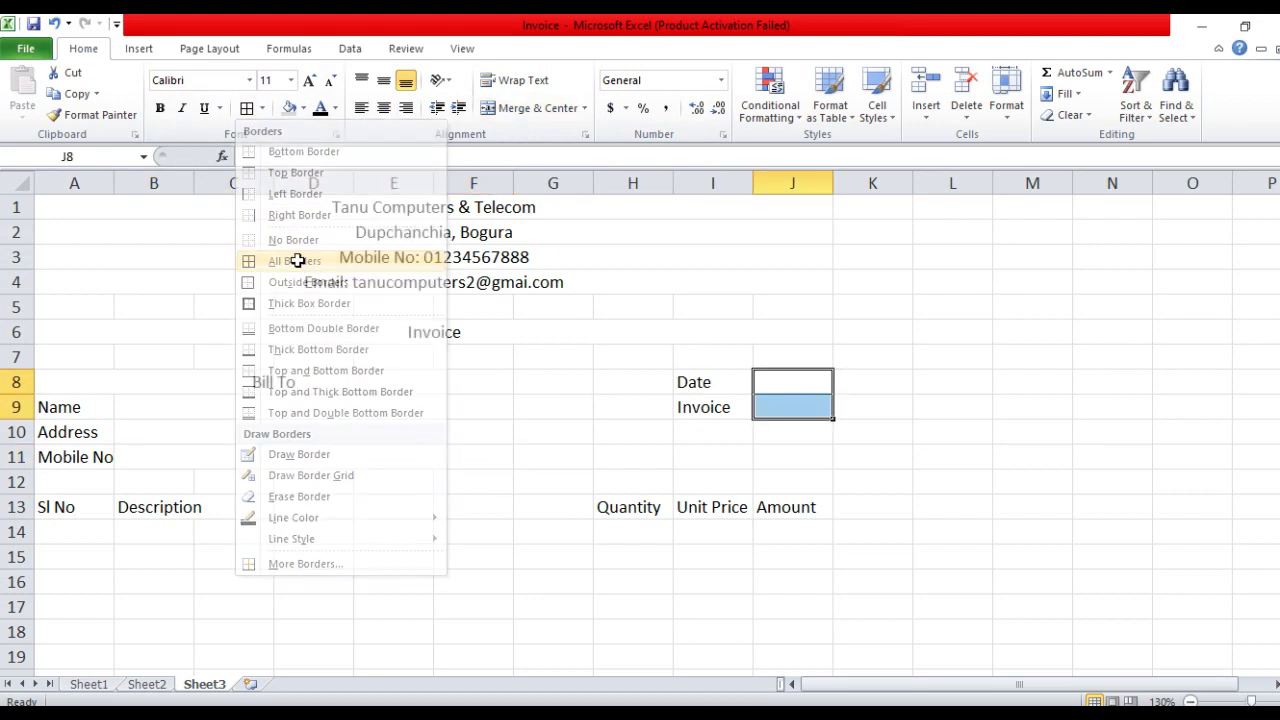
pyautogui.click(198, 404)
pyautogui.moveTo(199, 405); pyautogui.dragTo(206, 455)
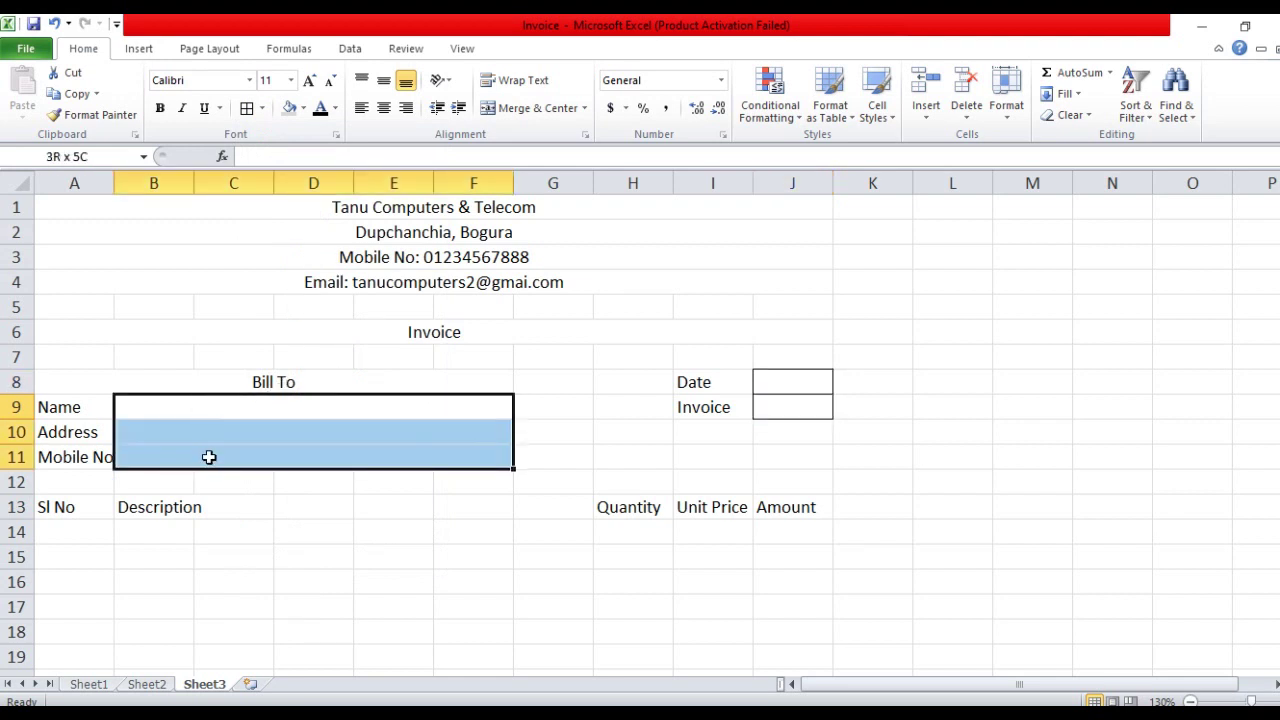
# Give the Bill To heading a grey fill and bold text
pyautogui.click(365, 382)
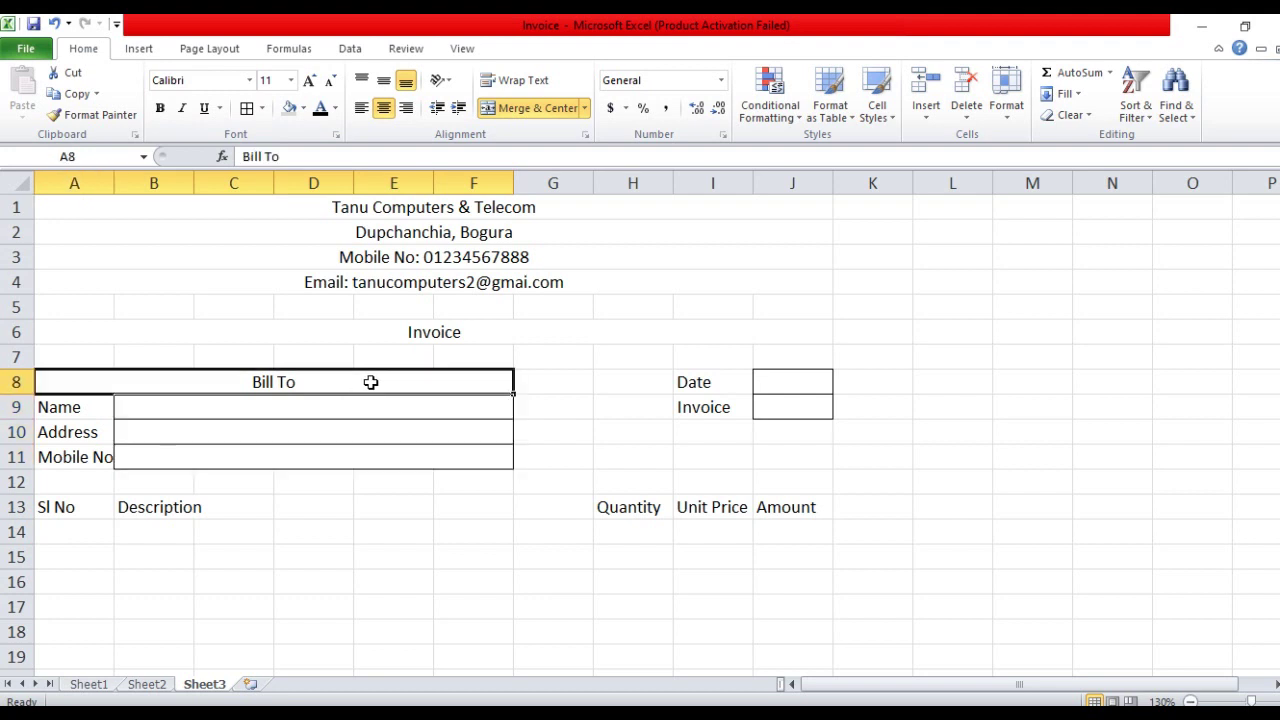
pyautogui.click(289, 108)
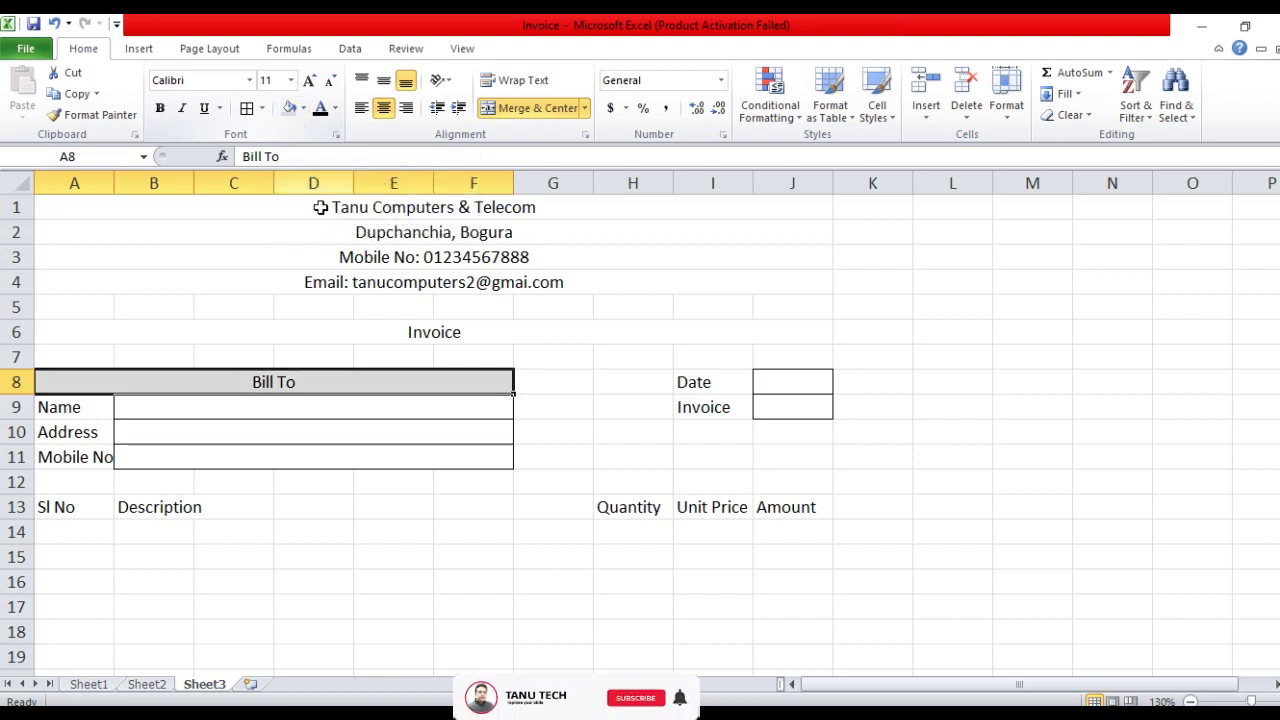
pyautogui.hotkey('ctrl', 'b')
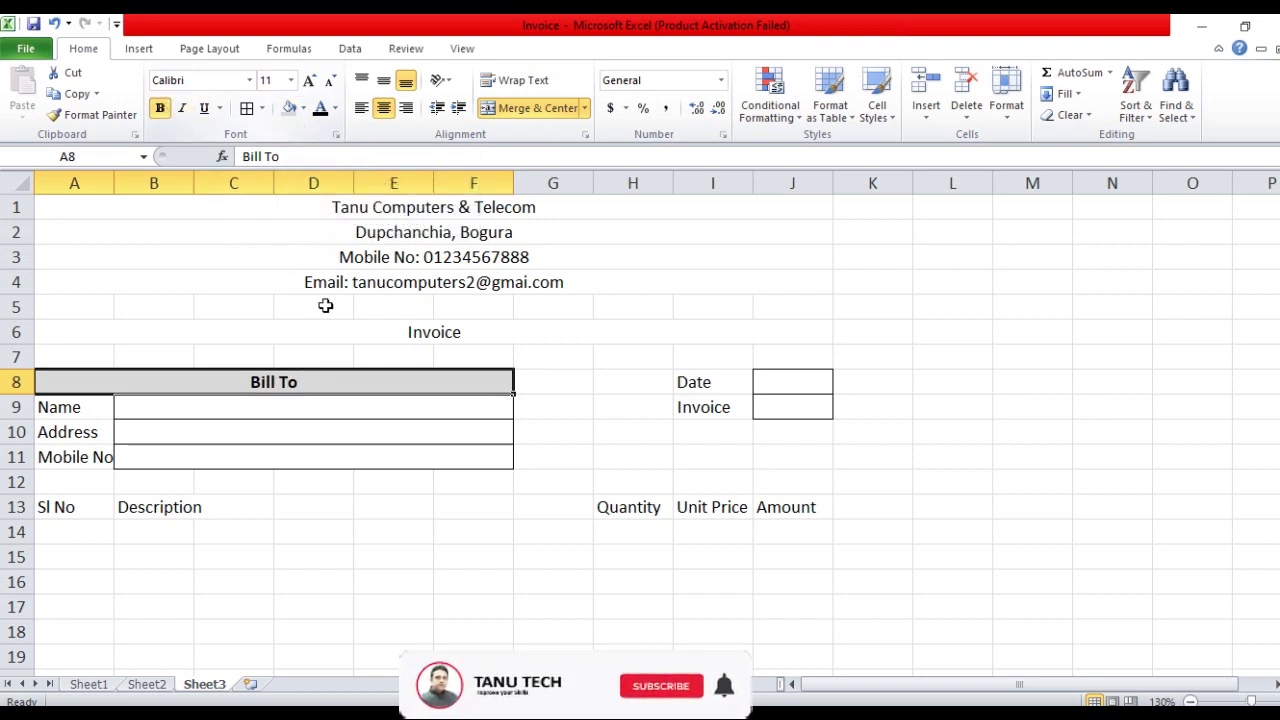
pyautogui.click(463, 327)
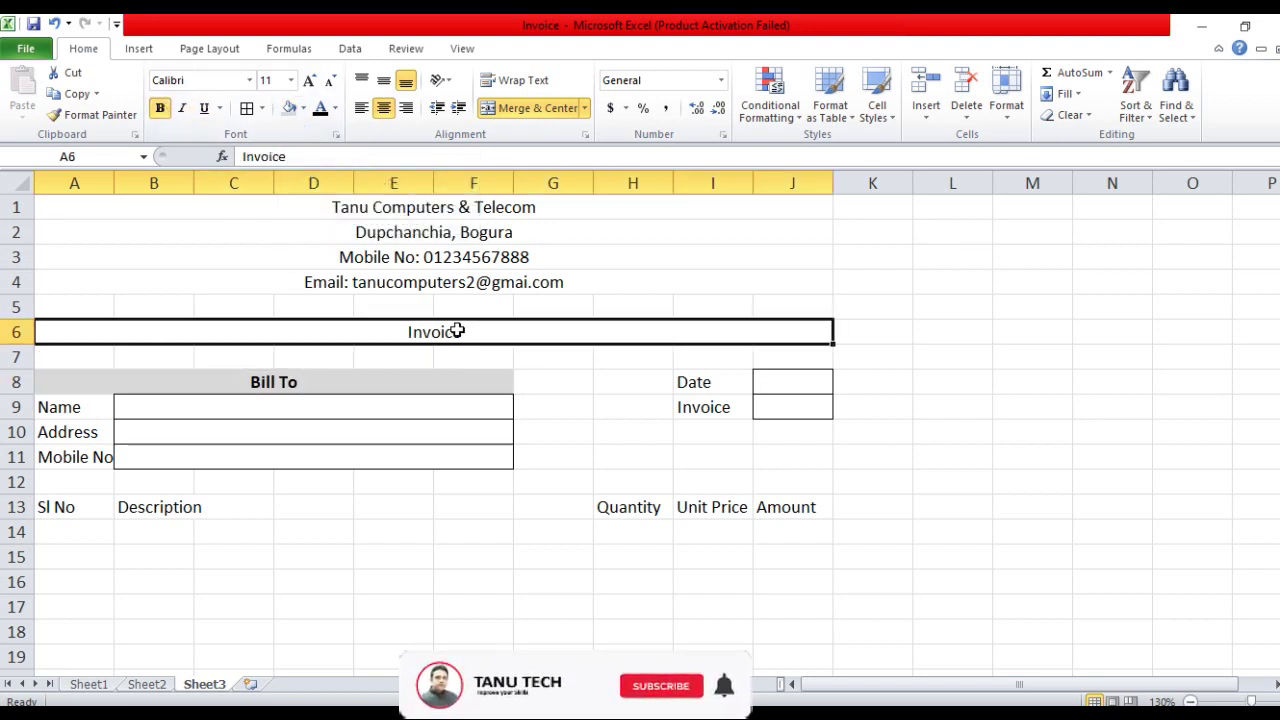
# Fill the Invoice banner purple and make its text bold white
pyautogui.click(303, 109)
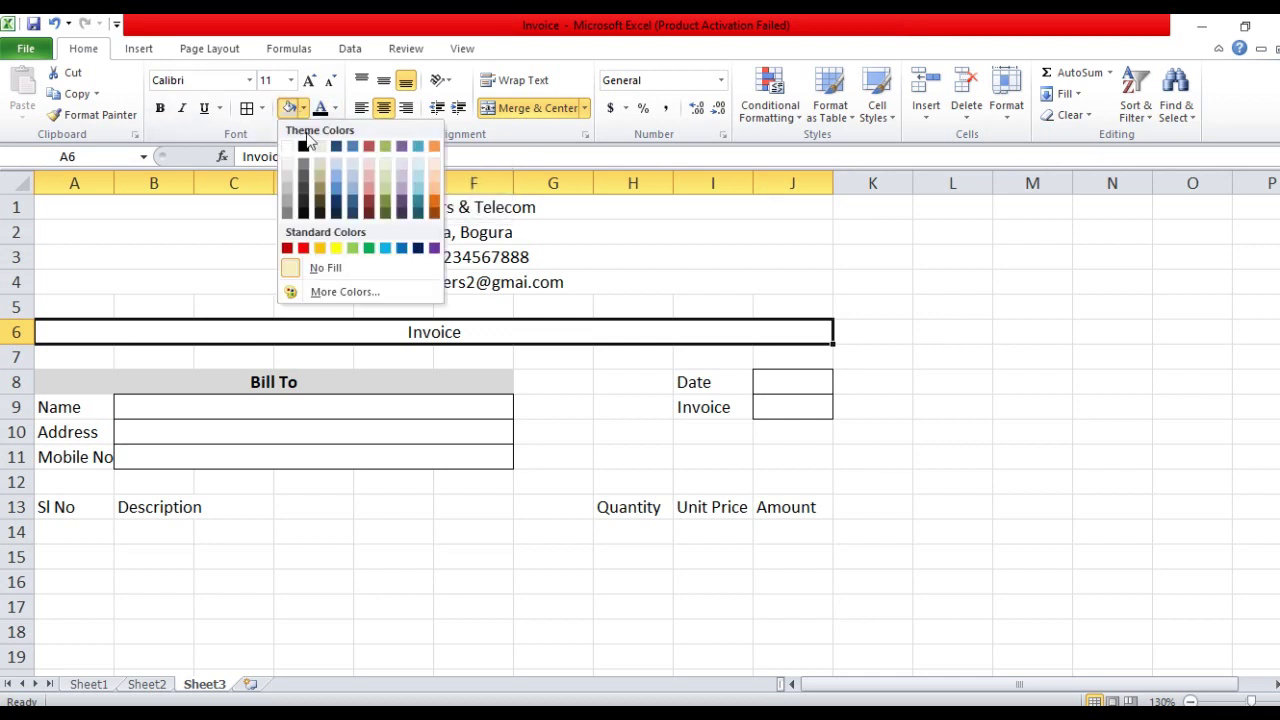
pyautogui.click(434, 248)
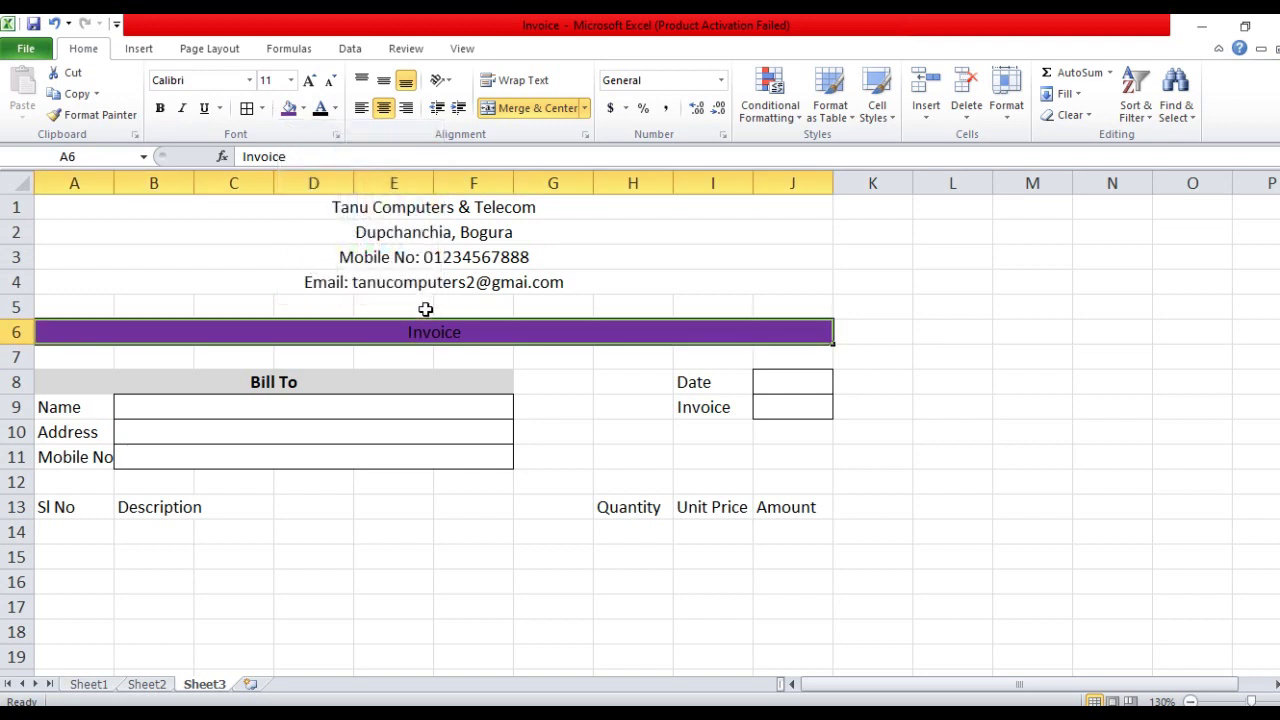
pyautogui.click(160, 108)
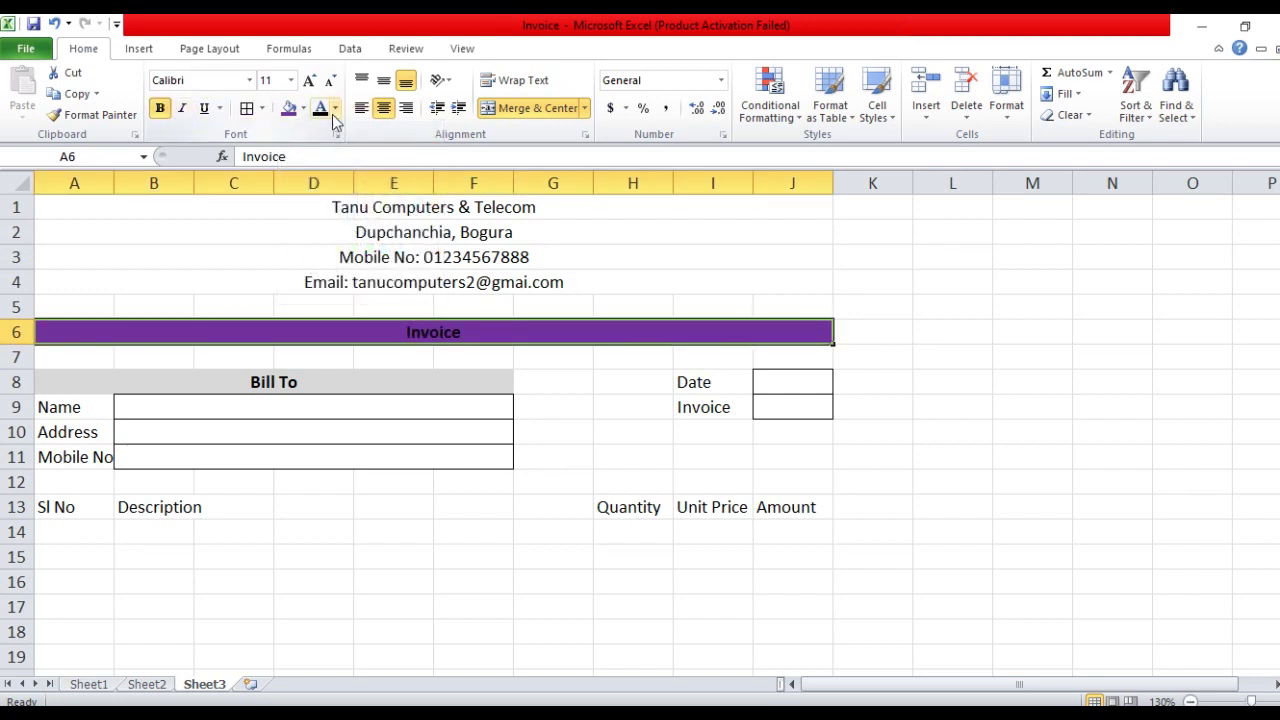
pyautogui.click(335, 109)
pyautogui.click(320, 170)
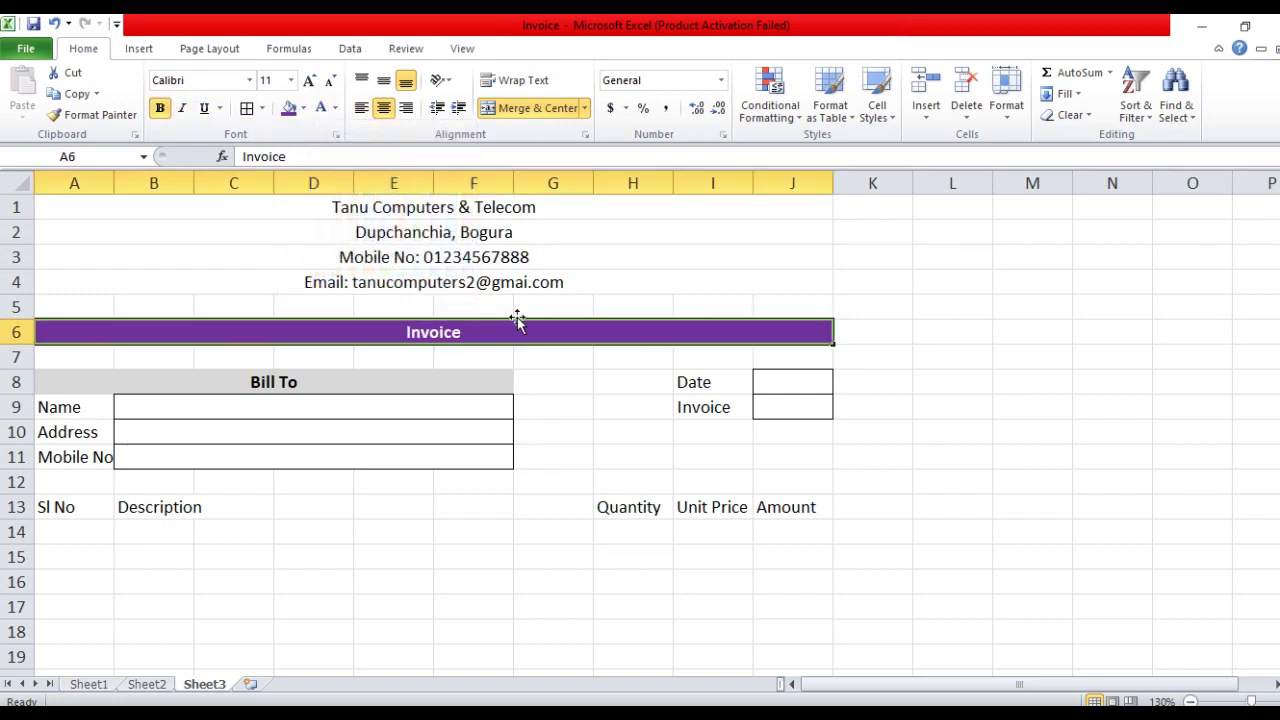
pyautogui.click(593, 406)
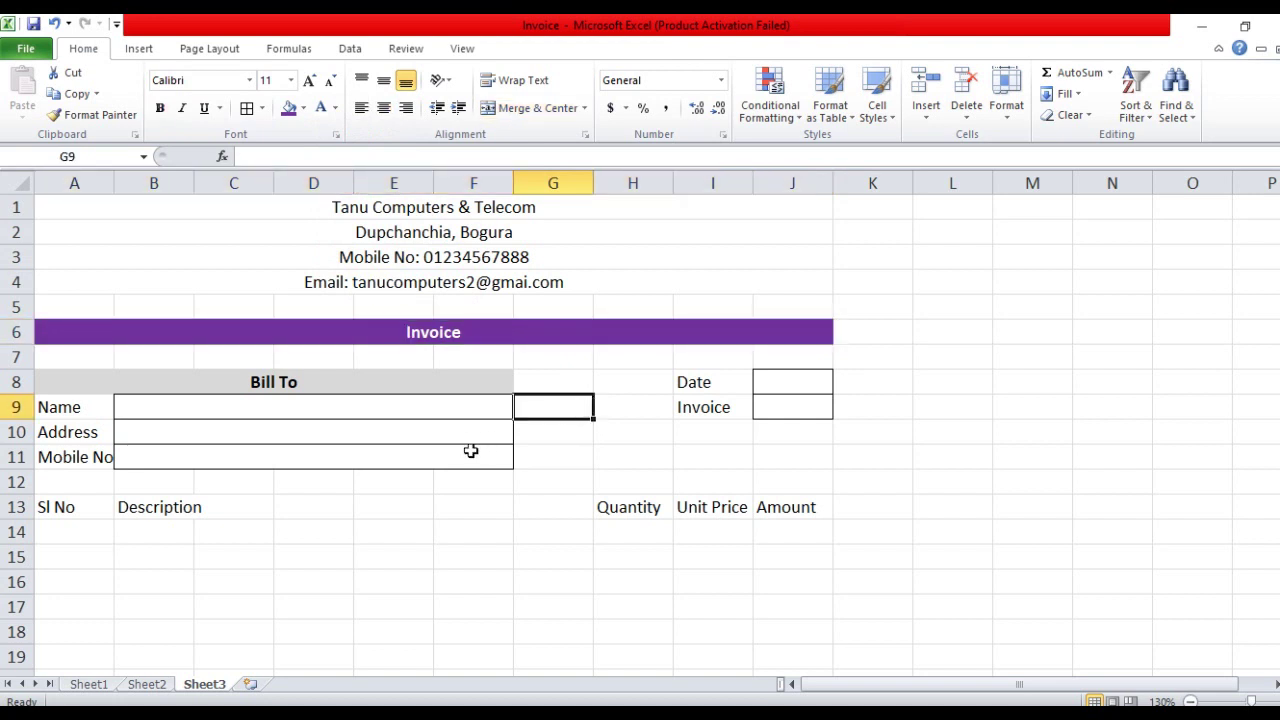
# Widen column A and right-align the Name/Address/Mobile No and Date/Invoice labels
pyautogui.moveTo(114, 187); pyautogui.dragTo(124, 215)
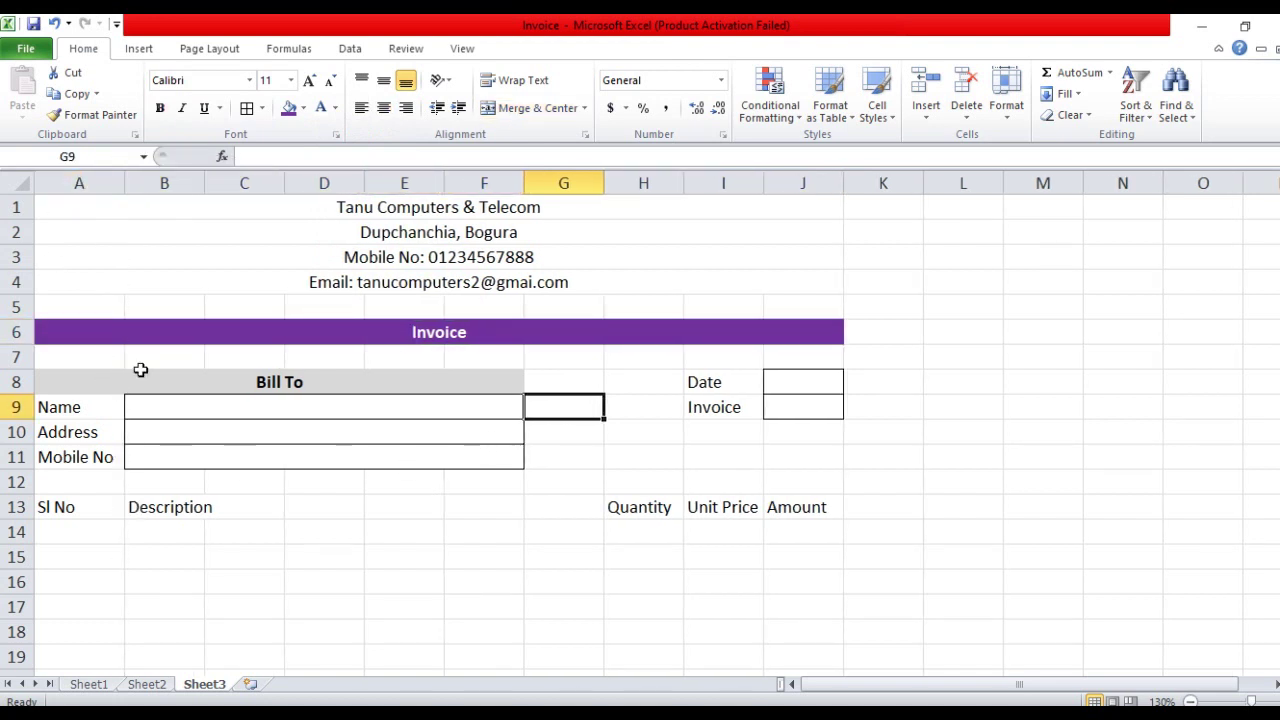
pyautogui.moveTo(86, 409); pyautogui.dragTo(86, 457)
pyautogui.click(405, 108)
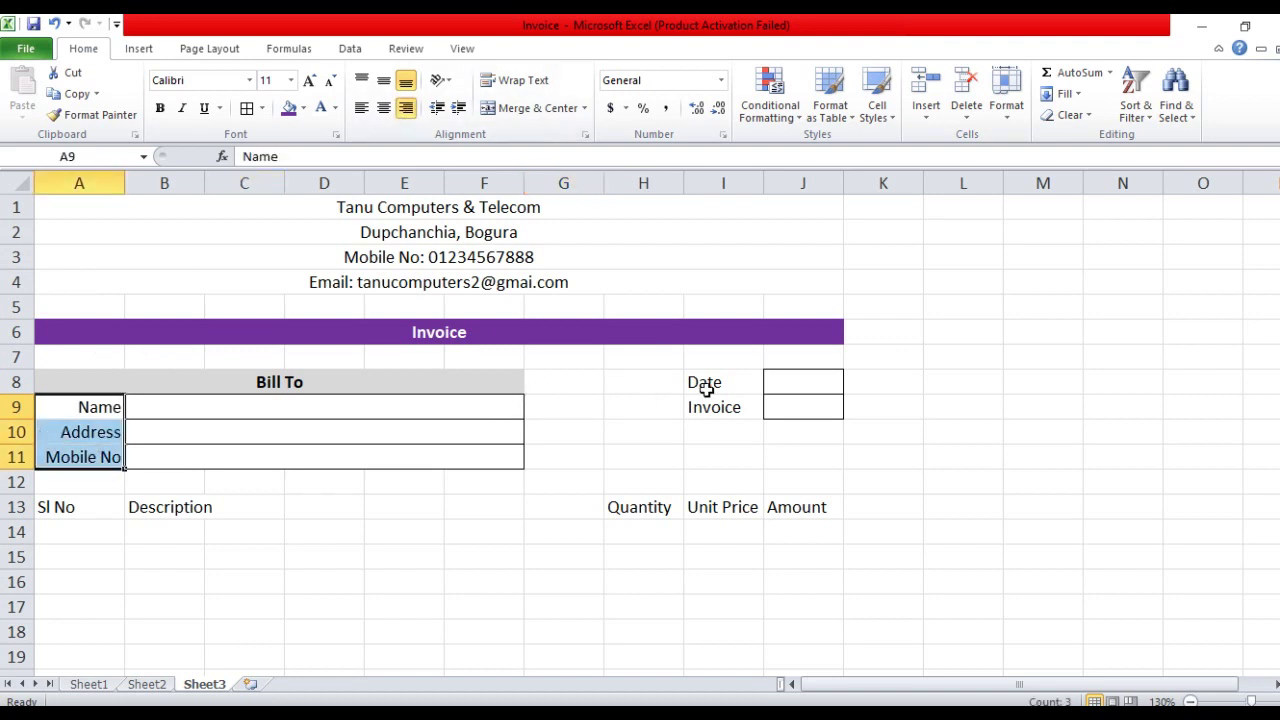
pyautogui.moveTo(706, 390); pyautogui.dragTo(714, 406)
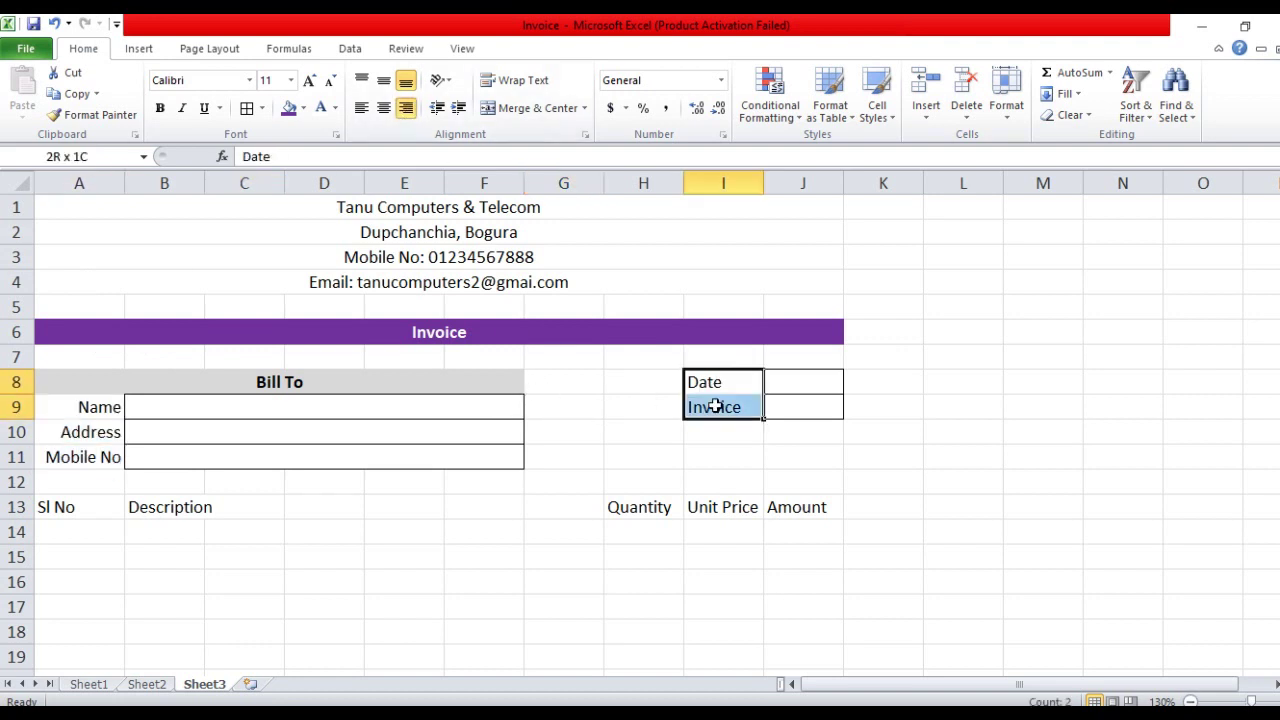
pyautogui.click(405, 108)
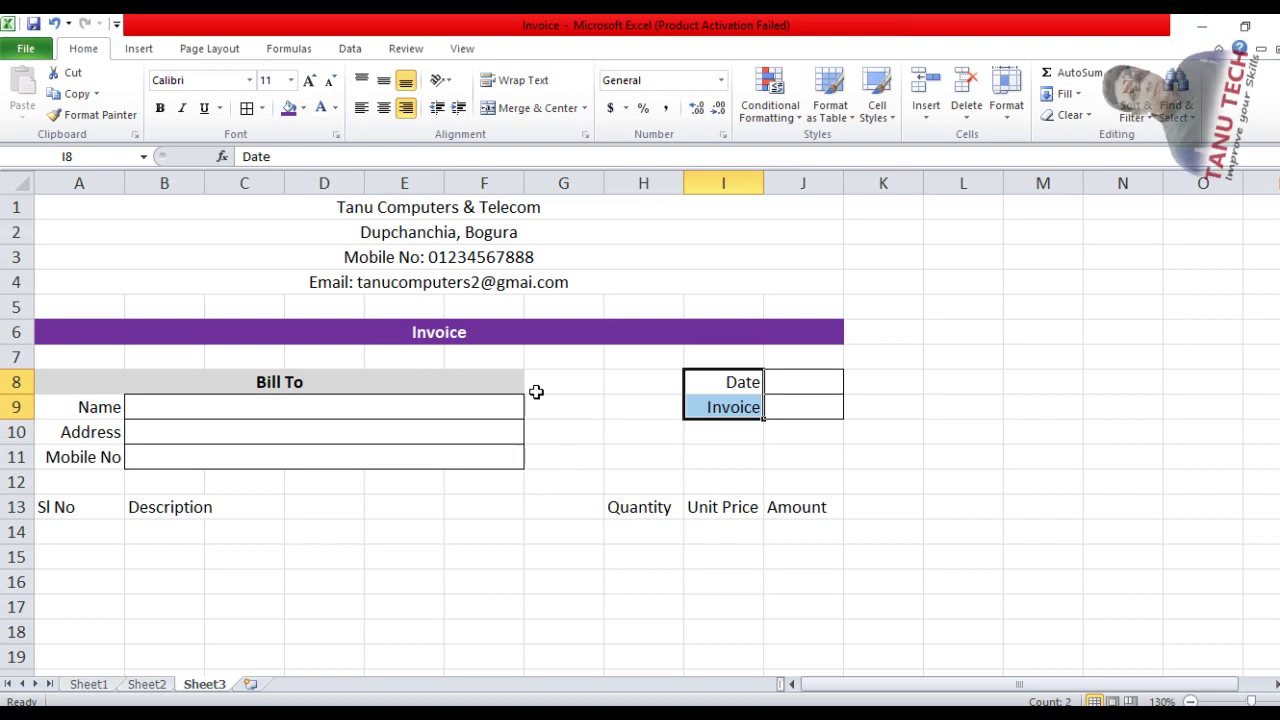
pyautogui.click(596, 464)
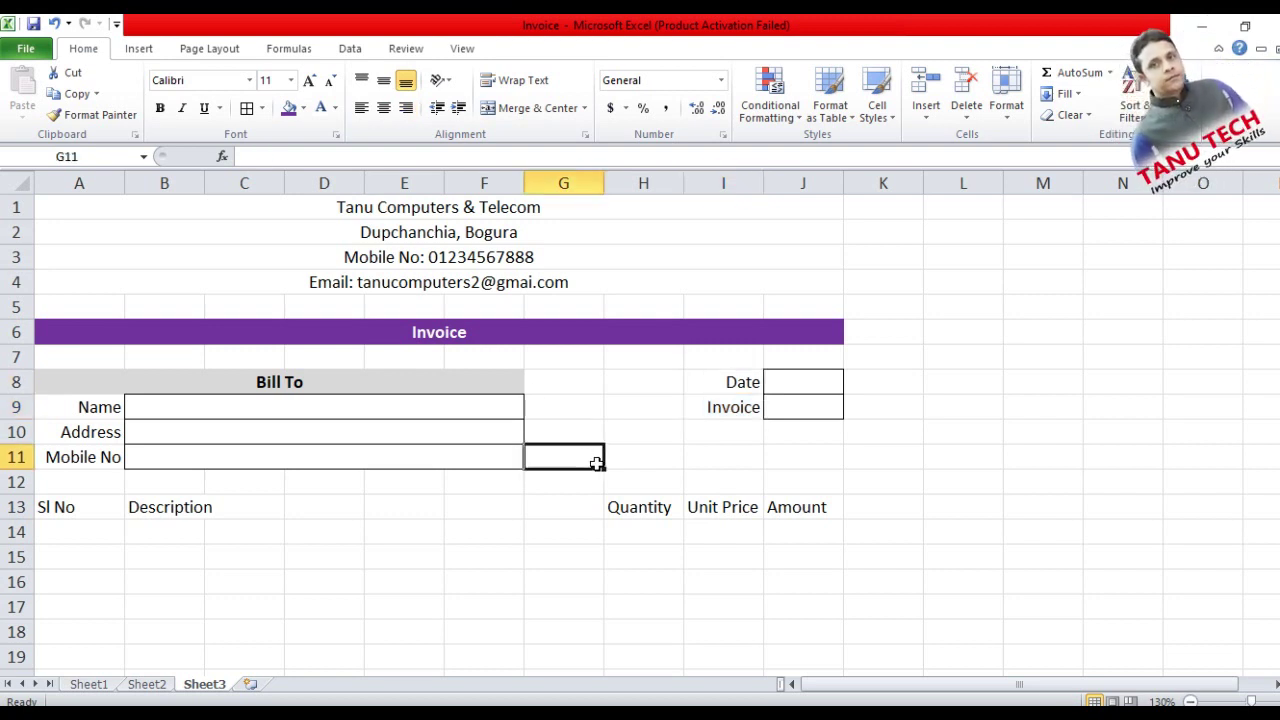
pyautogui.click(428, 209)
# Make the company name bold red 14 pt and bold the address line
pyautogui.click(160, 108)
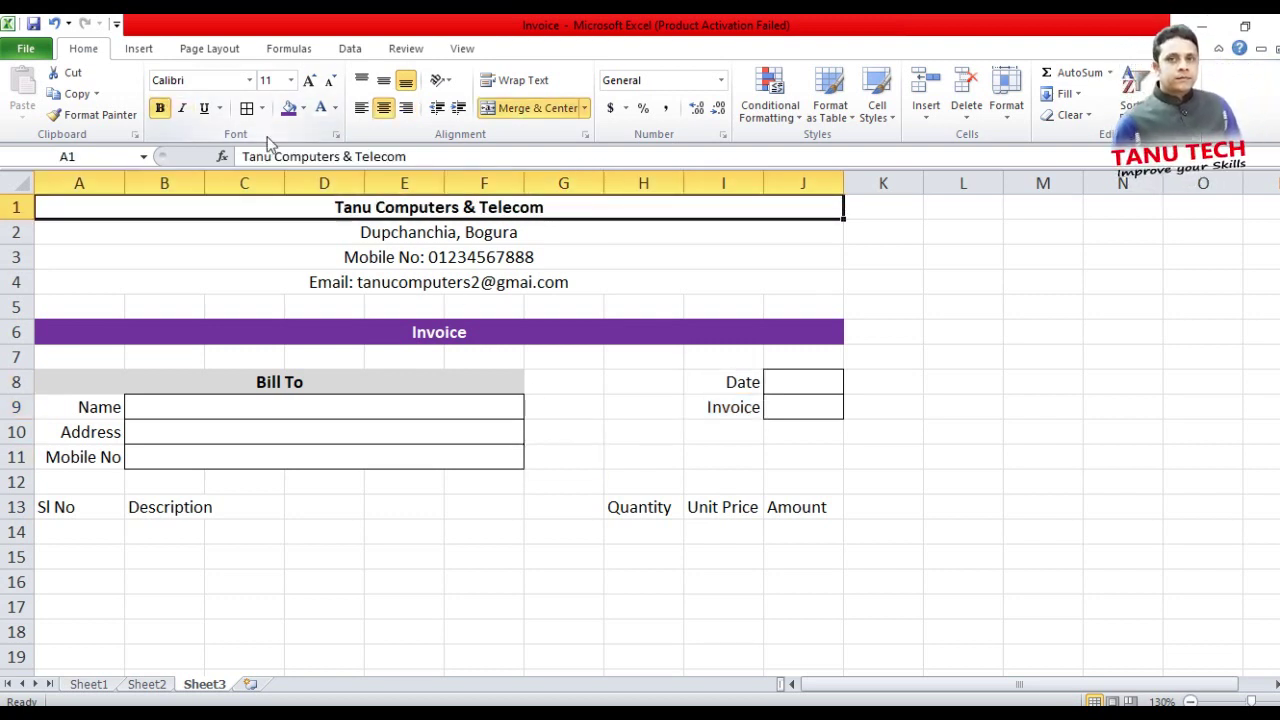
pyautogui.click(309, 80)
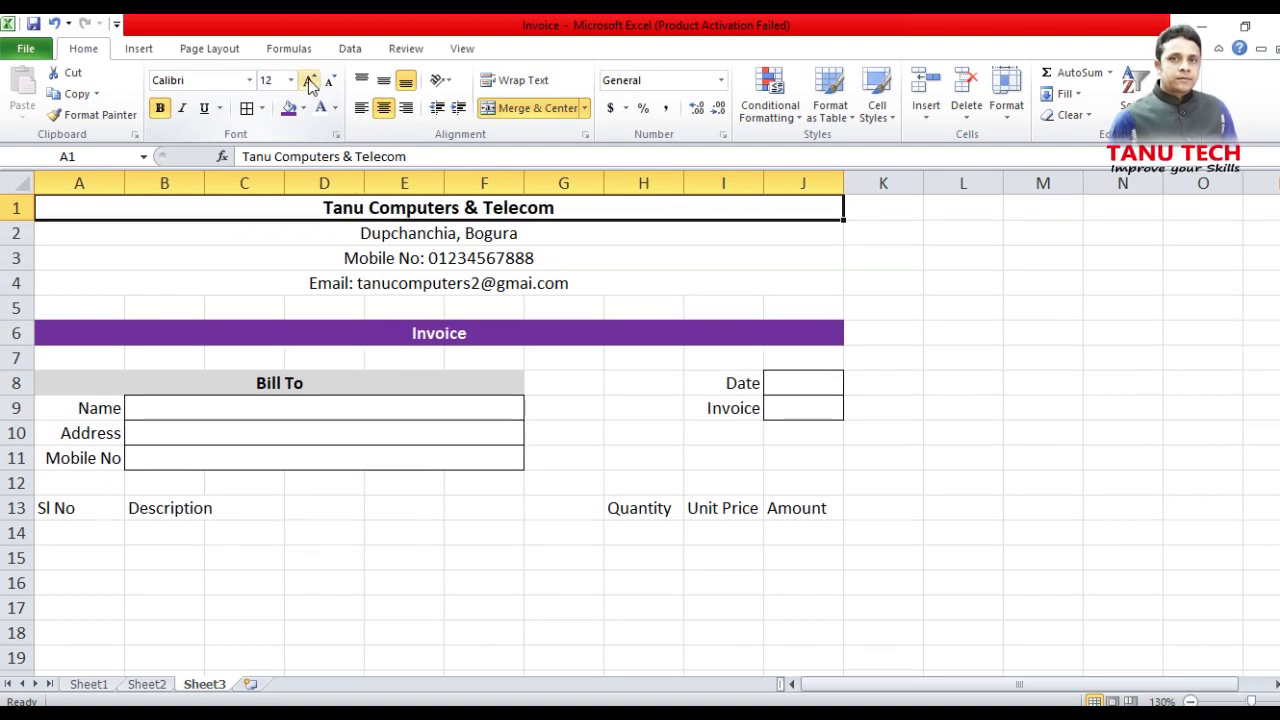
pyautogui.click(309, 80)
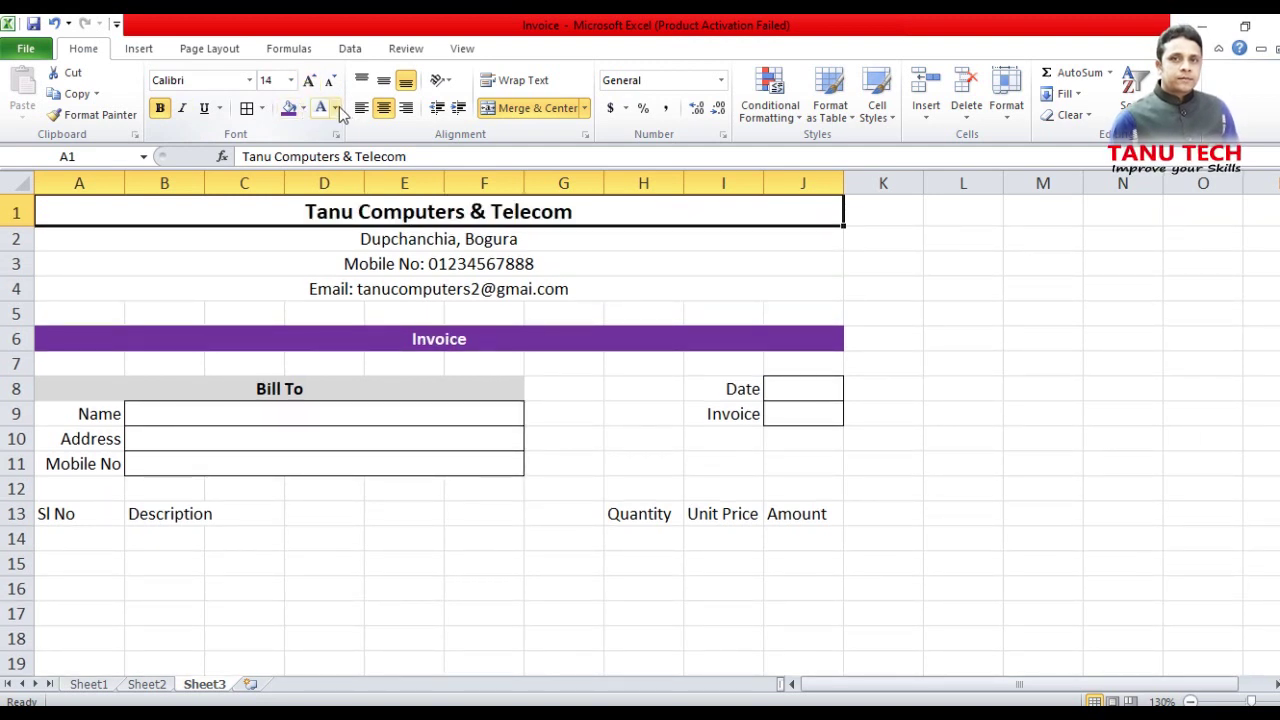
pyautogui.click(335, 108)
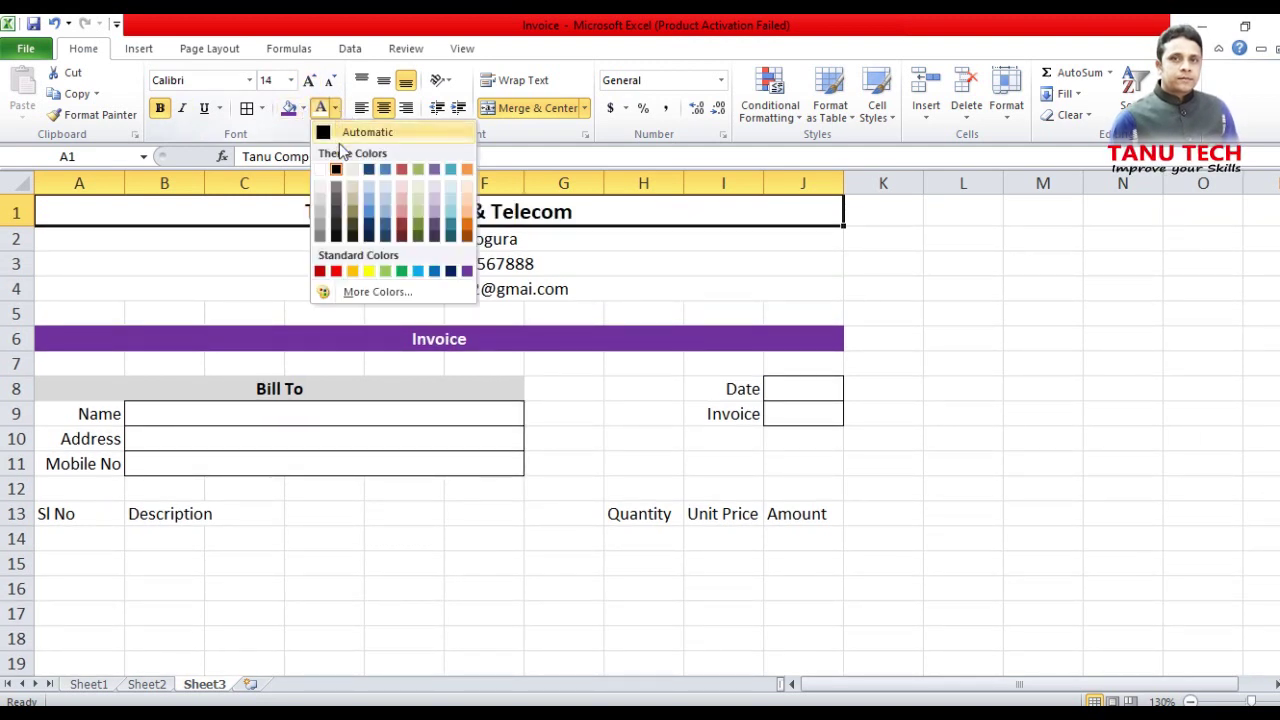
pyautogui.click(336, 271)
pyautogui.click(443, 240)
pyautogui.click(160, 108)
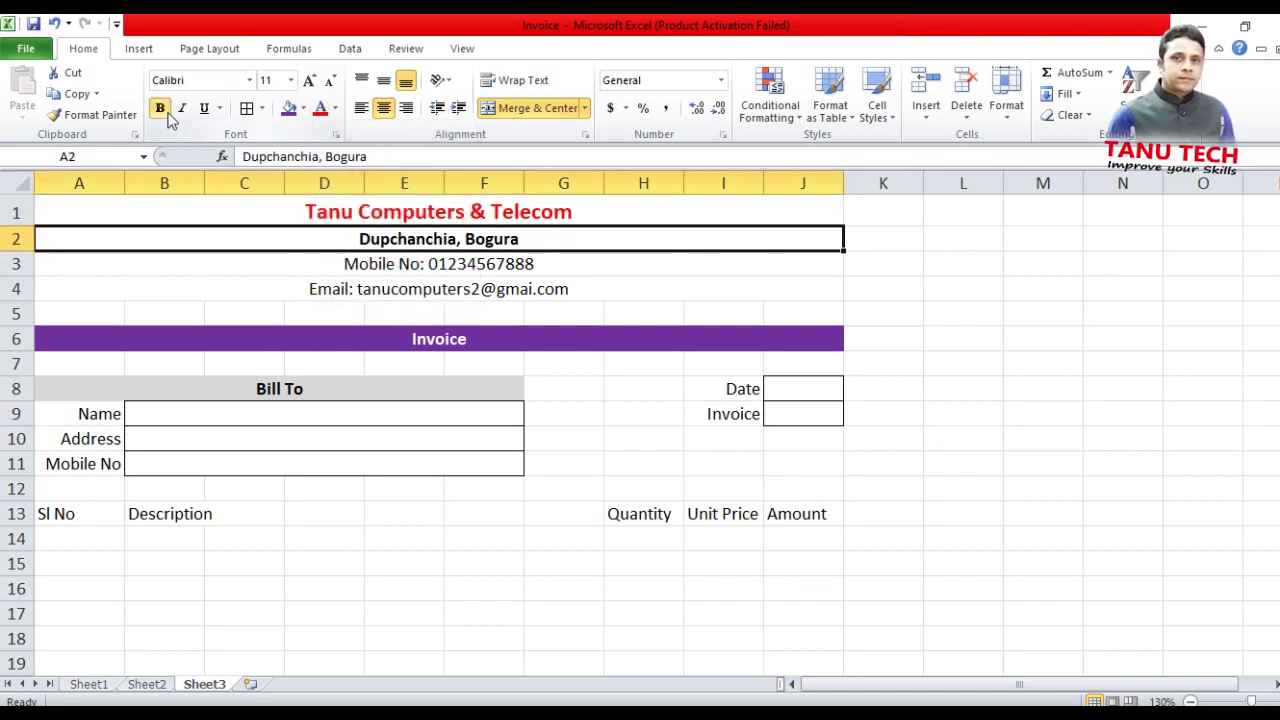
# Enlarge the Invoice banner to 16 pt and shrink blank rows 5 and 7 to thin spacers
pyautogui.click(451, 338)
pyautogui.click(309, 80)
pyautogui.click(309, 80)
pyautogui.click(309, 80)
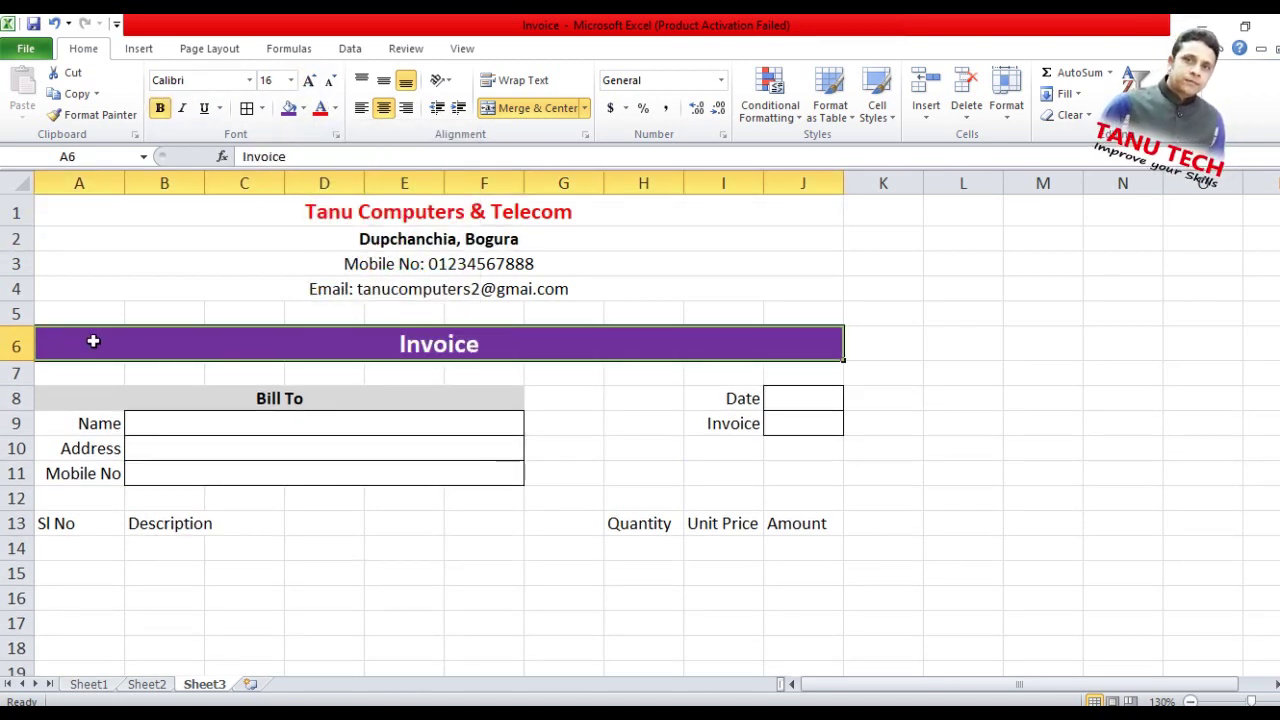
pyautogui.moveTo(17, 326); pyautogui.dragTo(25, 312)
pyautogui.moveTo(18, 371); pyautogui.dragTo(21, 359)
pyautogui.click(369, 490)
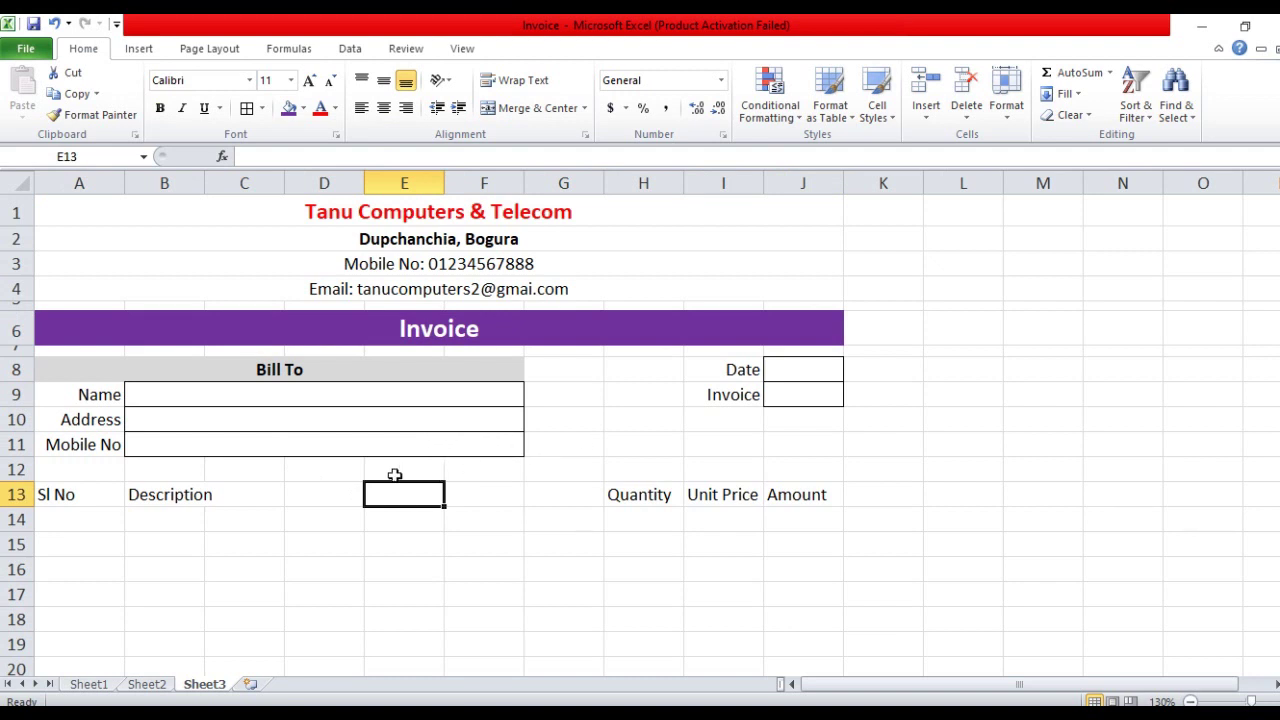
# Merge and centre the Description header across B13:G13
pyautogui.scroll(-1, 487, 440)
pyautogui.scroll(-1, 445, 440)
pyautogui.moveTo(163, 328); pyautogui.dragTo(580, 331)
pyautogui.click(537, 109)
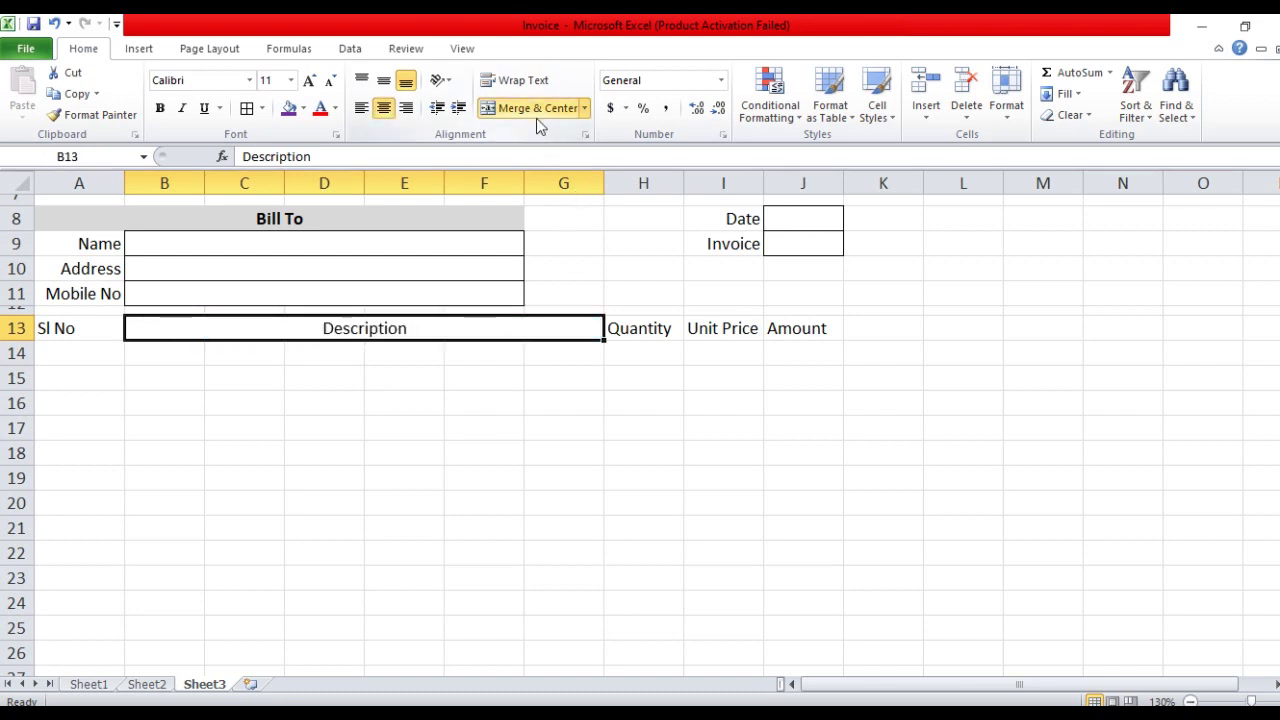
pyautogui.click(420, 449)
# Outline the Sl No, Description and Quantity columns from row 13 down to row 26
pyautogui.moveTo(77, 331); pyautogui.dragTo(90, 650)
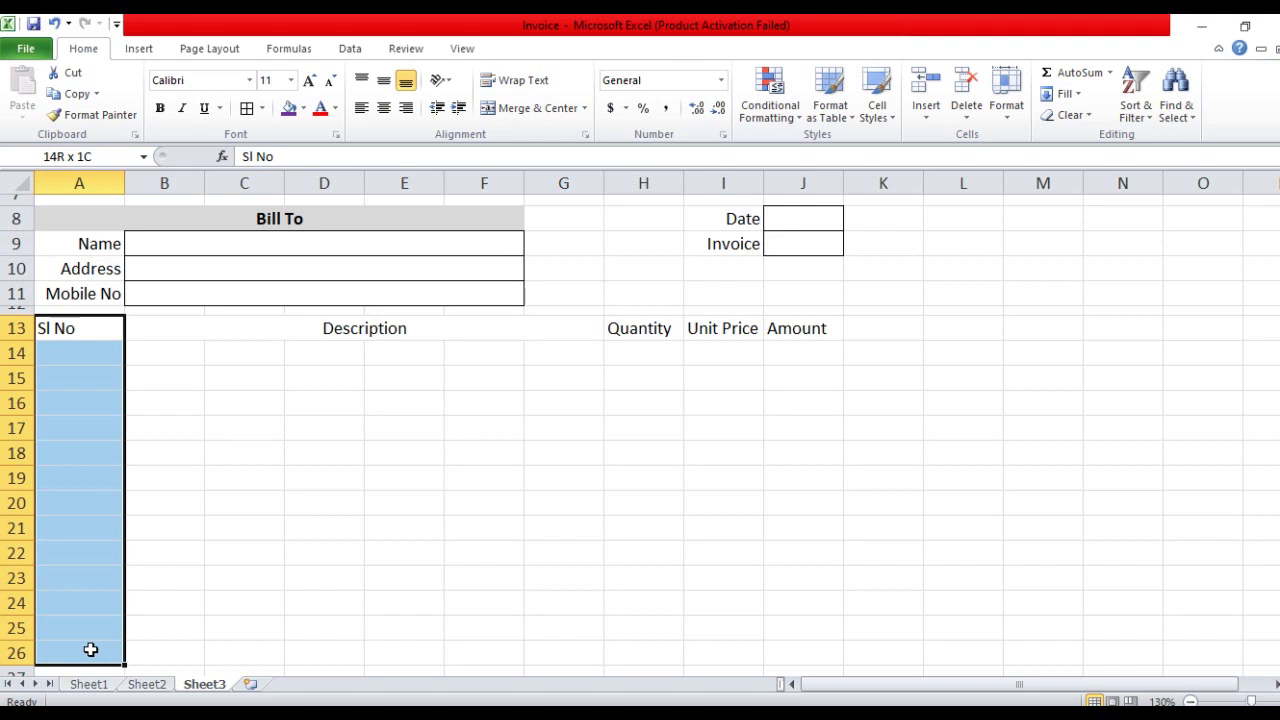
pyautogui.click(261, 108)
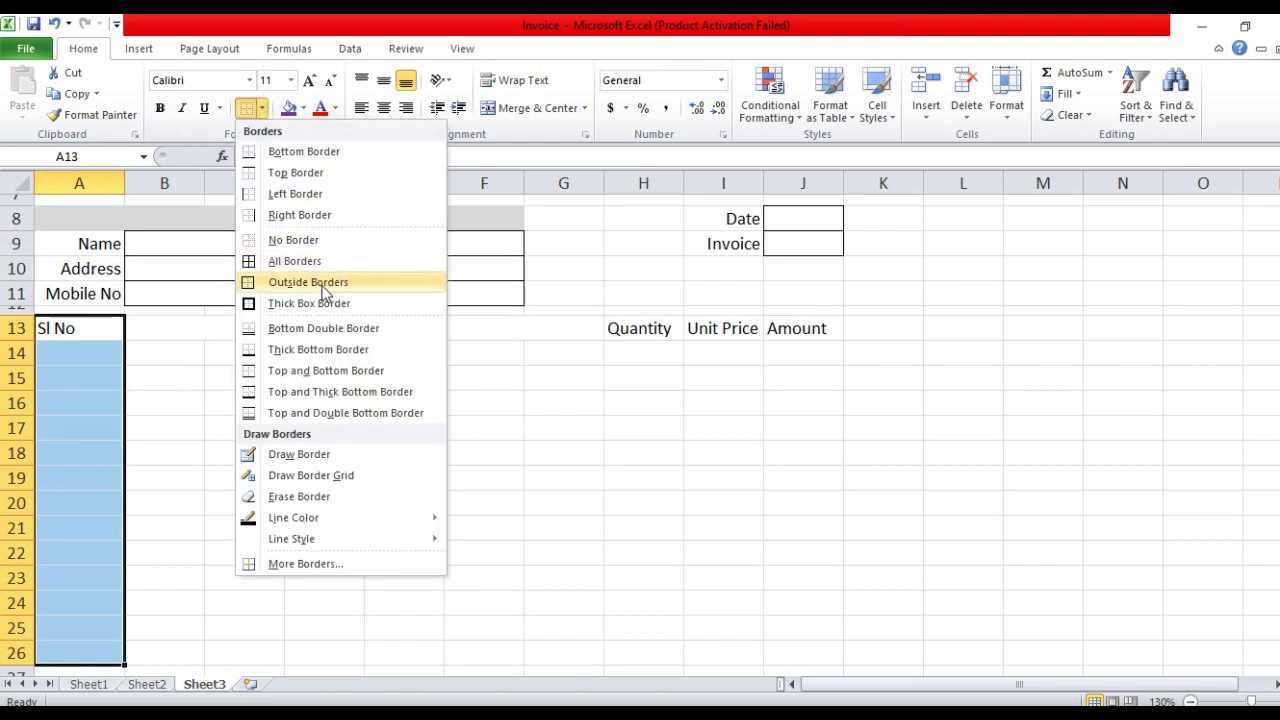
pyautogui.click(318, 284)
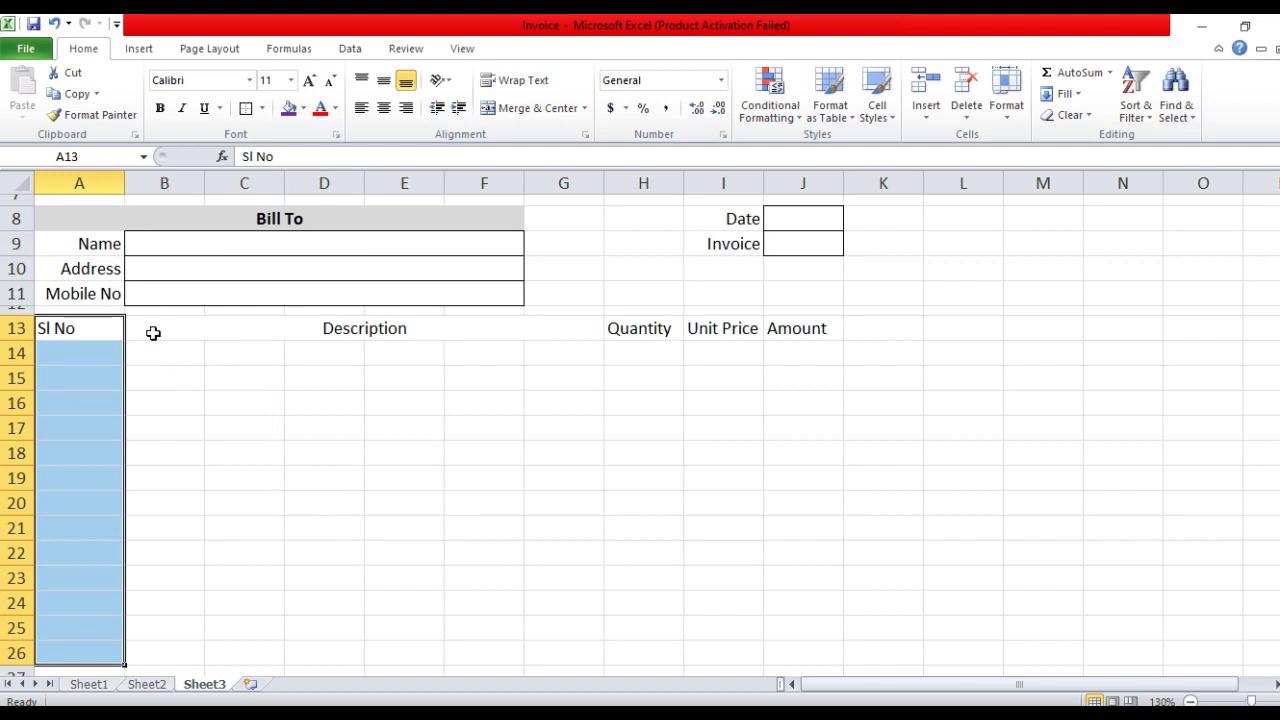
pyautogui.moveTo(153, 333); pyautogui.dragTo(500, 652)
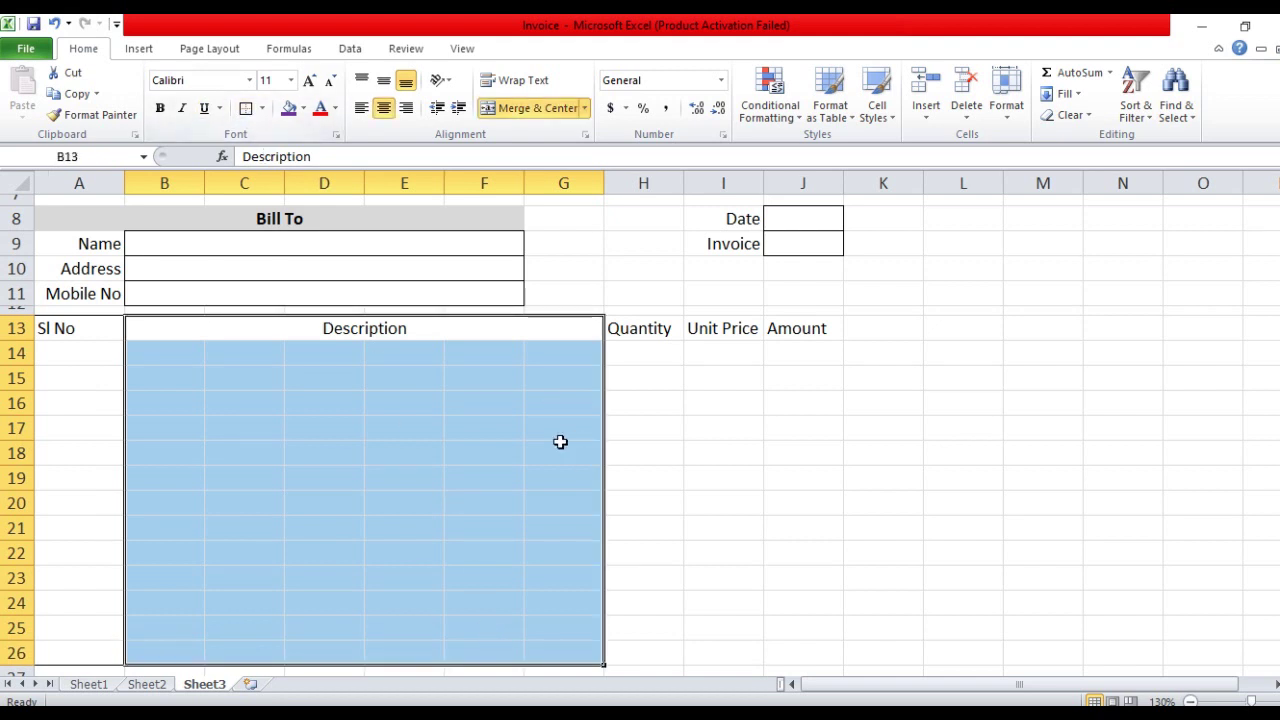
pyautogui.click(518, 400)
pyautogui.click(643, 329)
pyautogui.moveTo(643, 329); pyautogui.dragTo(634, 651)
pyautogui.click(246, 108)
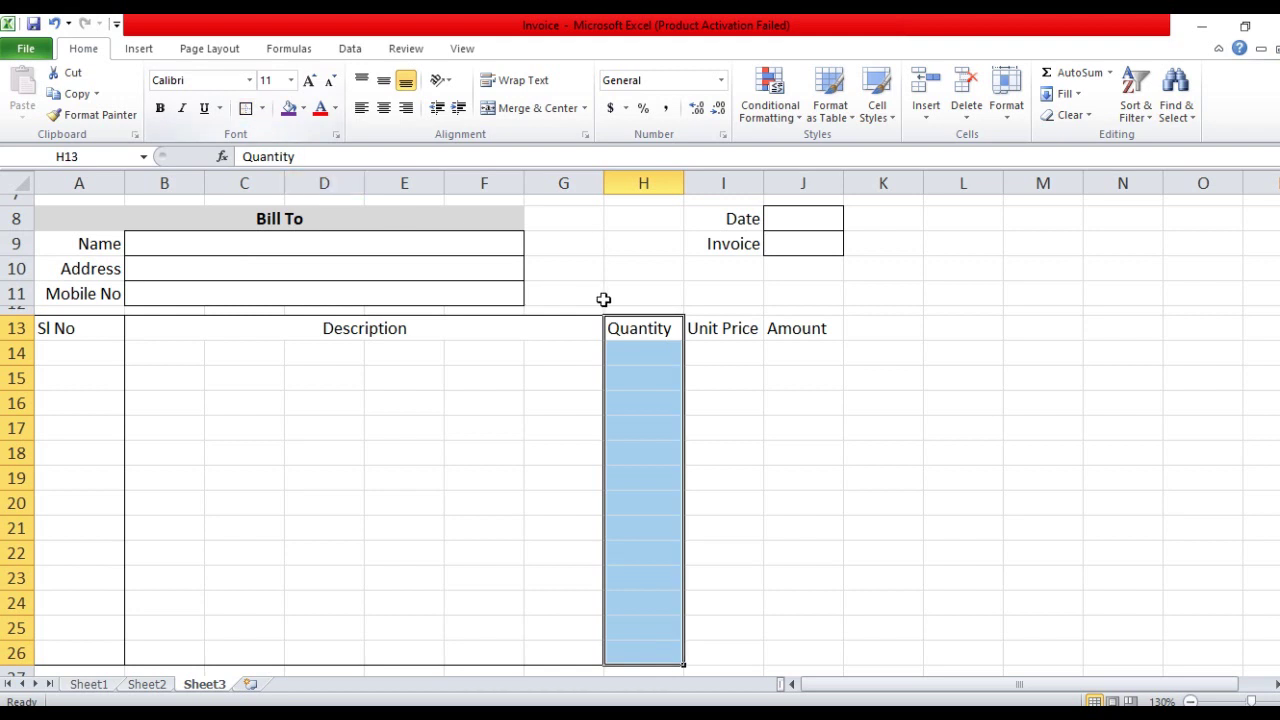
# Apply All Borders to the Unit Price and Amount columns I13:J26 and header row A13:J13
pyautogui.moveTo(723, 331); pyautogui.dragTo(786, 643)
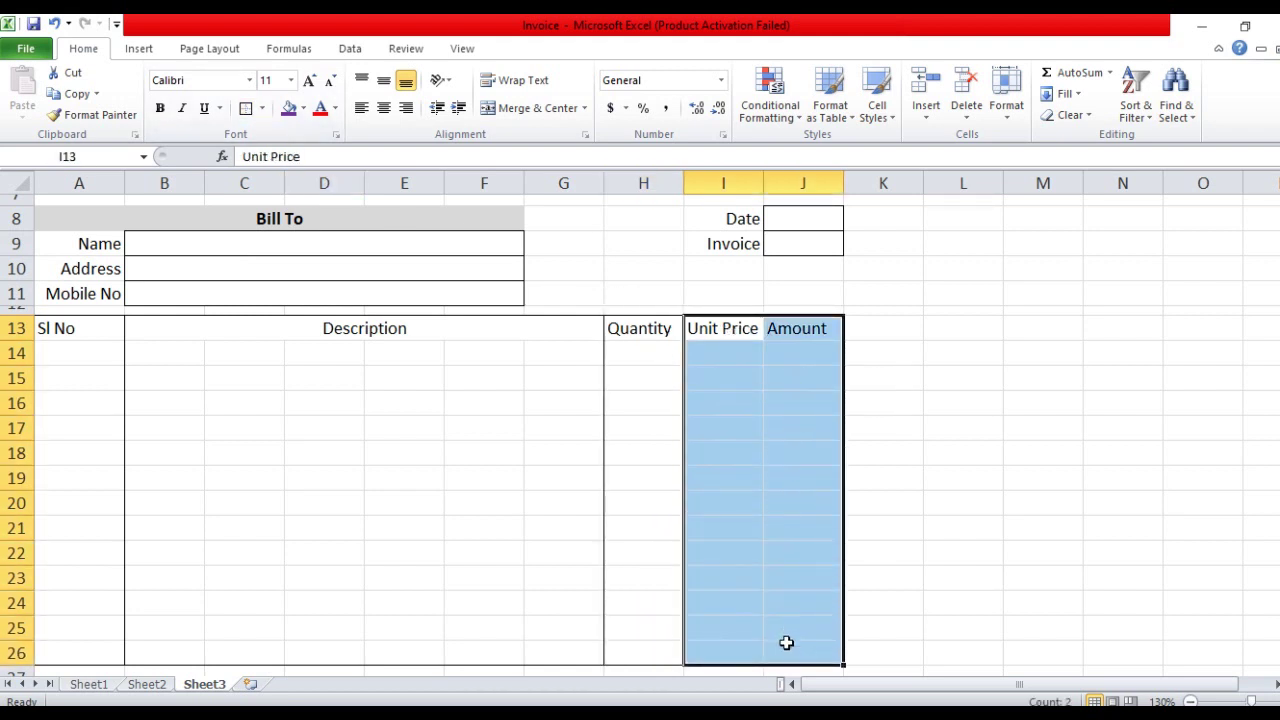
pyautogui.click(262, 108)
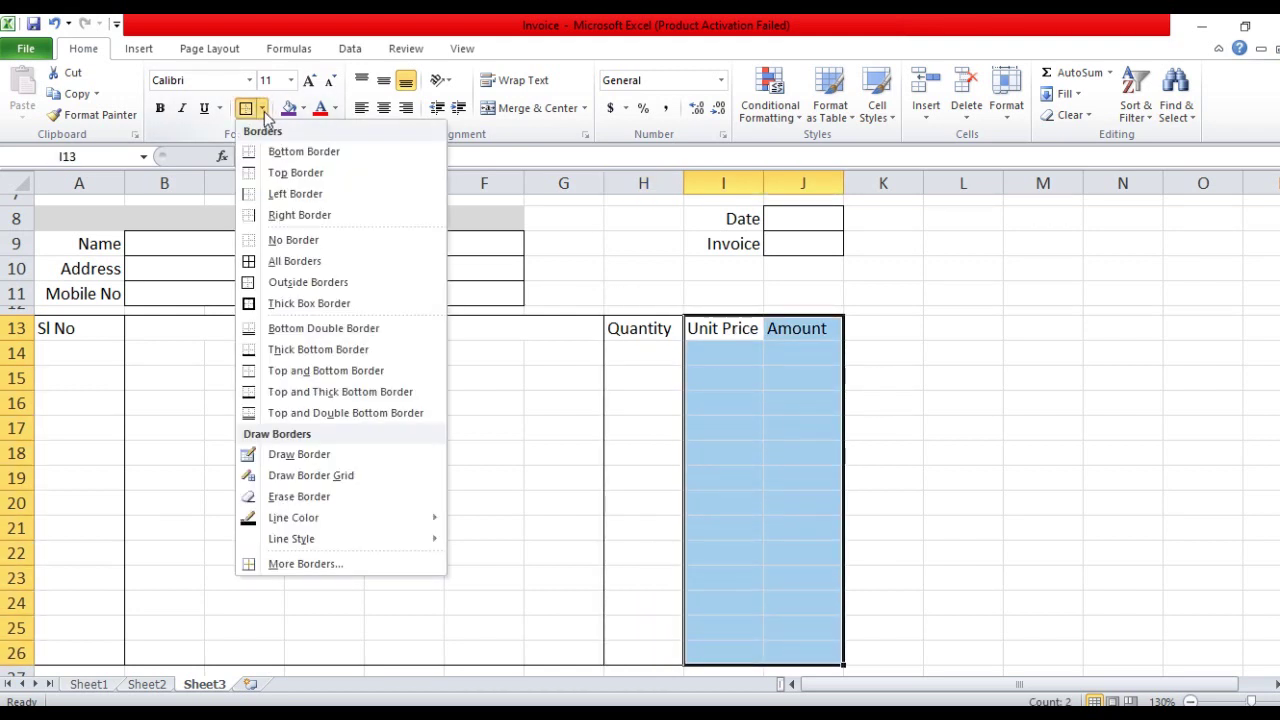
pyautogui.click(307, 262)
pyautogui.click(163, 350)
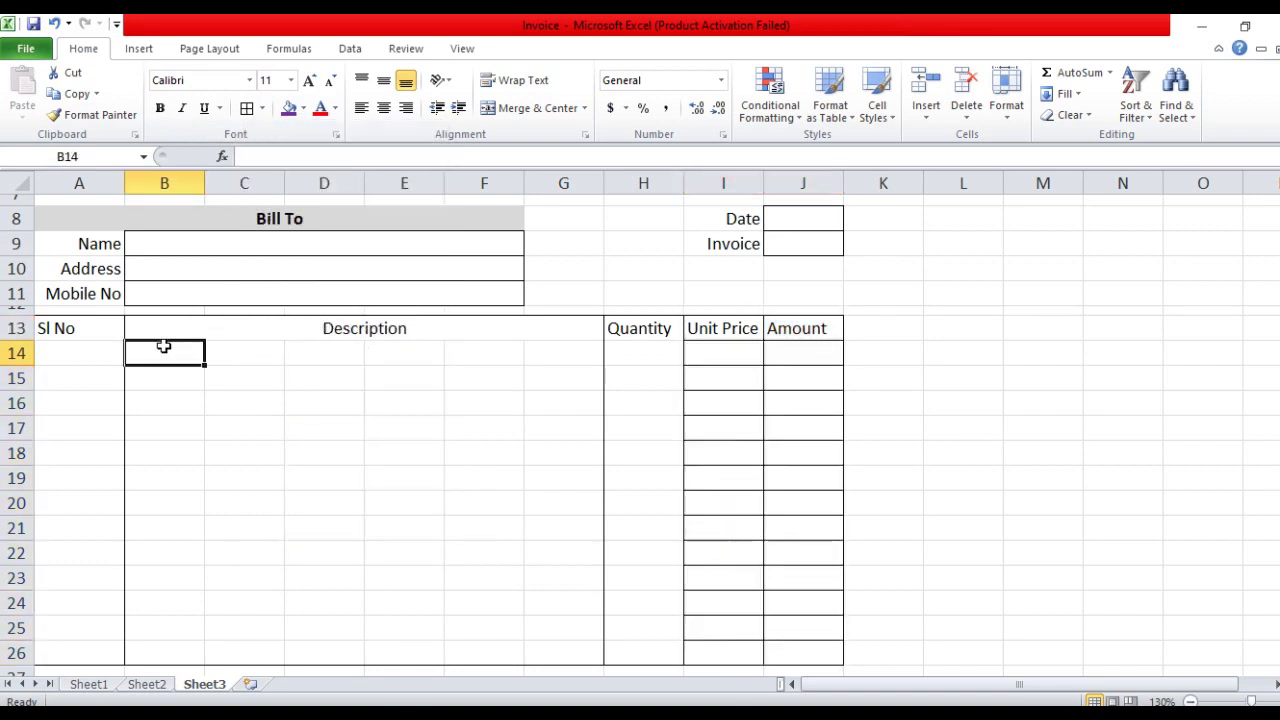
pyautogui.moveTo(80, 331); pyautogui.dragTo(794, 334)
pyautogui.click(260, 109)
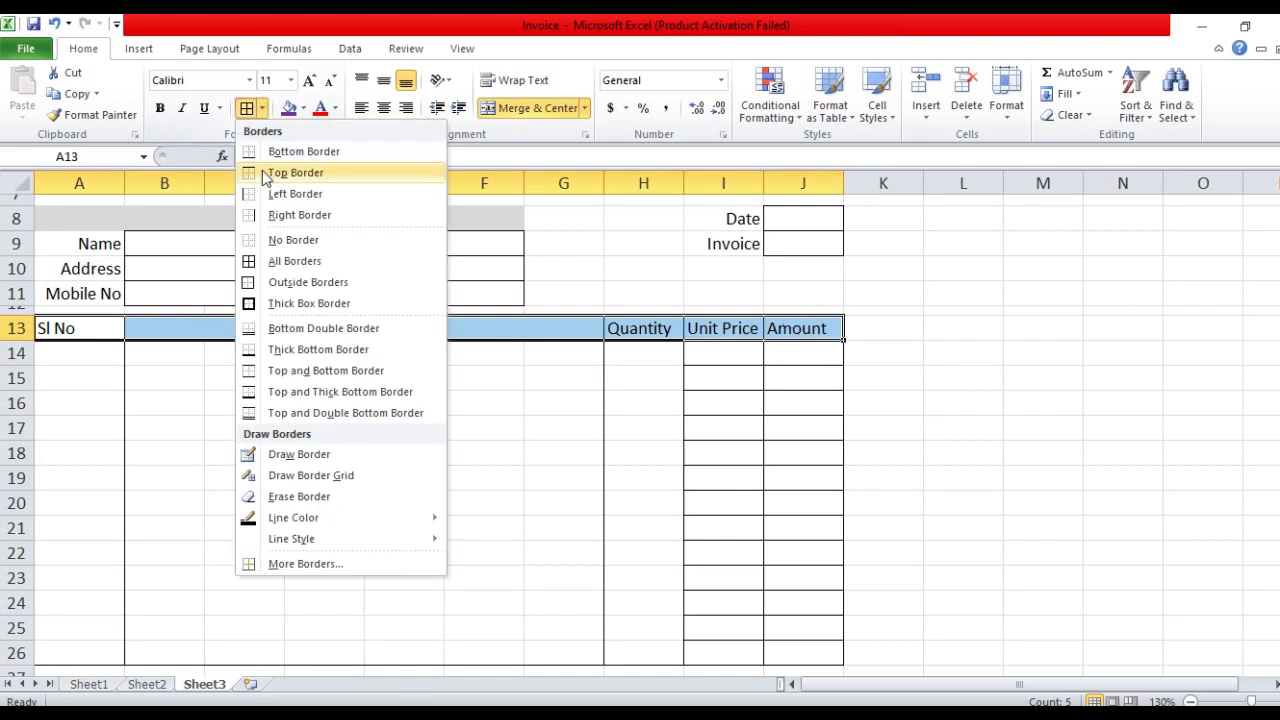
pyautogui.click(309, 303)
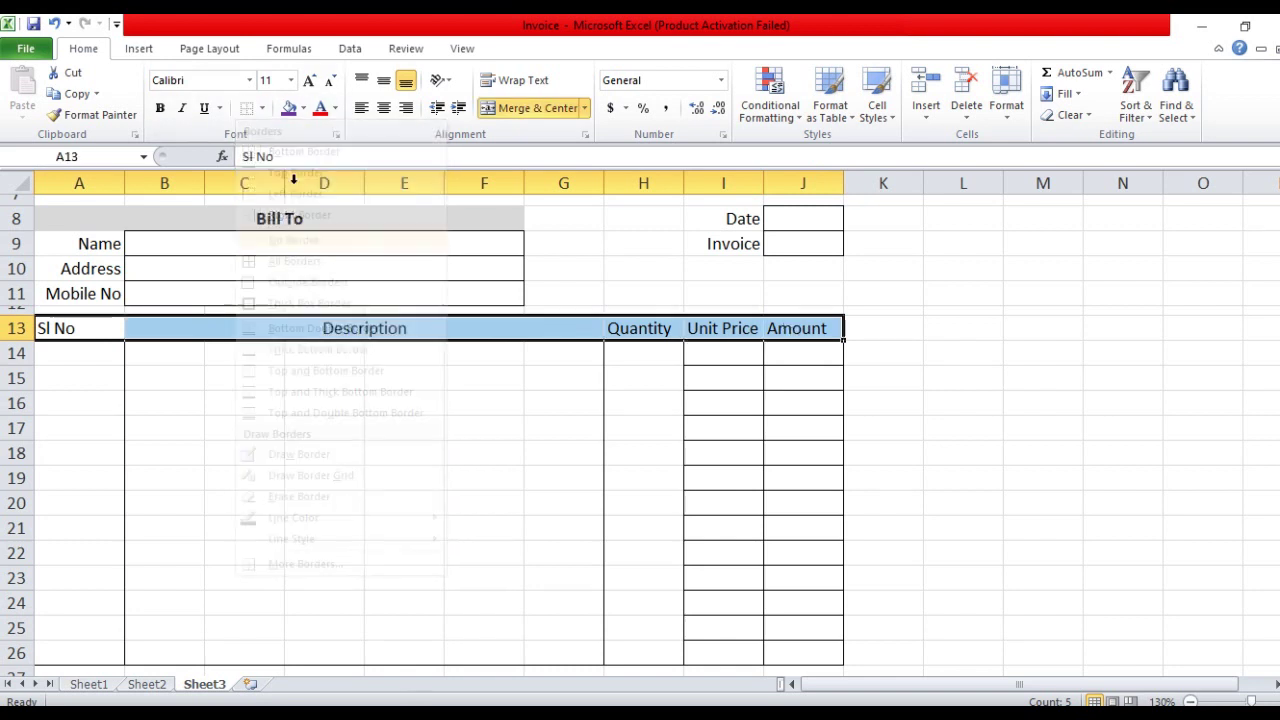
pyautogui.click(264, 109)
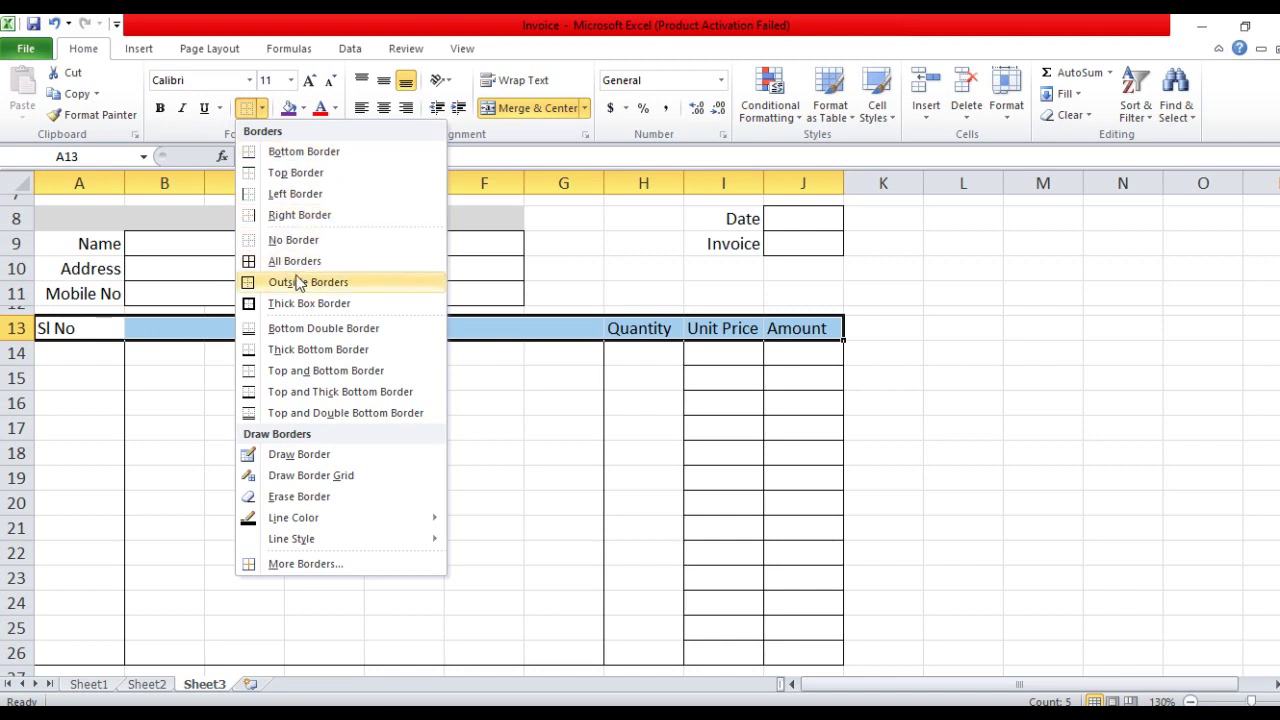
pyautogui.click(301, 262)
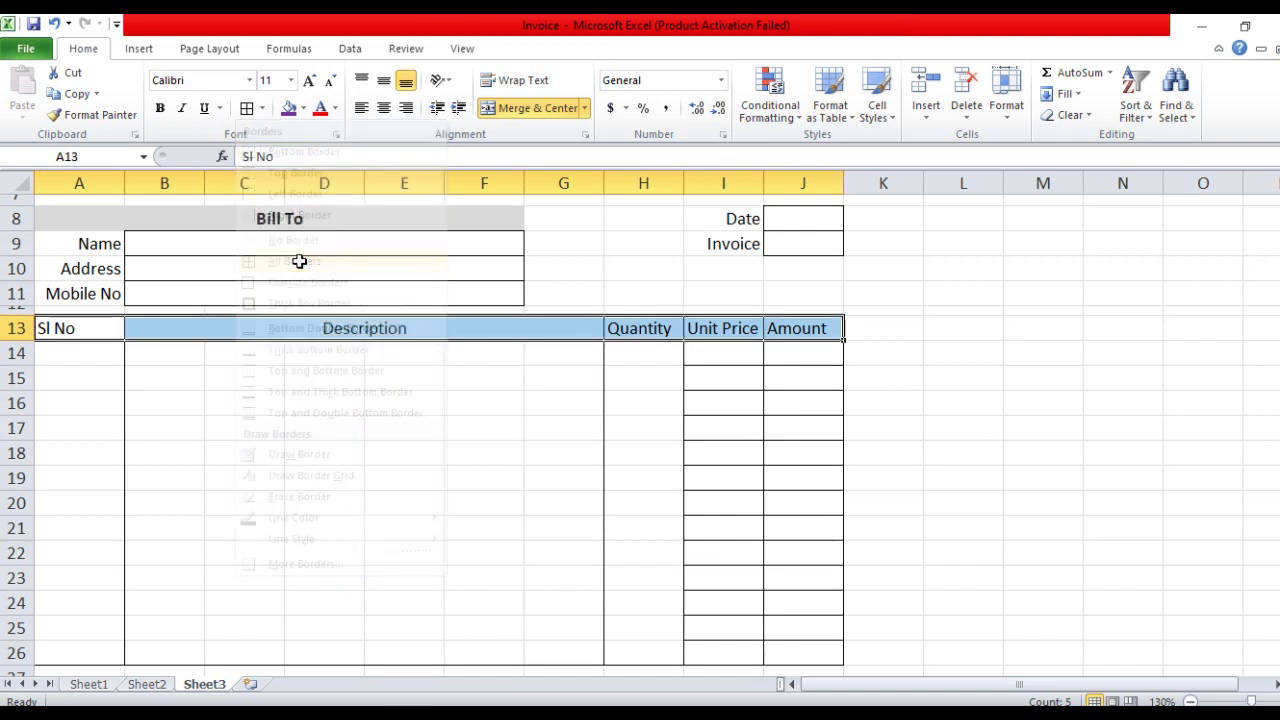
pyautogui.click(455, 385)
# Merge and centre B:G on each description row from 14 through 26
pyautogui.scroll(-1, 382, 469)
pyautogui.moveTo(165, 291); pyautogui.dragTo(540, 294)
pyautogui.click(538, 107)
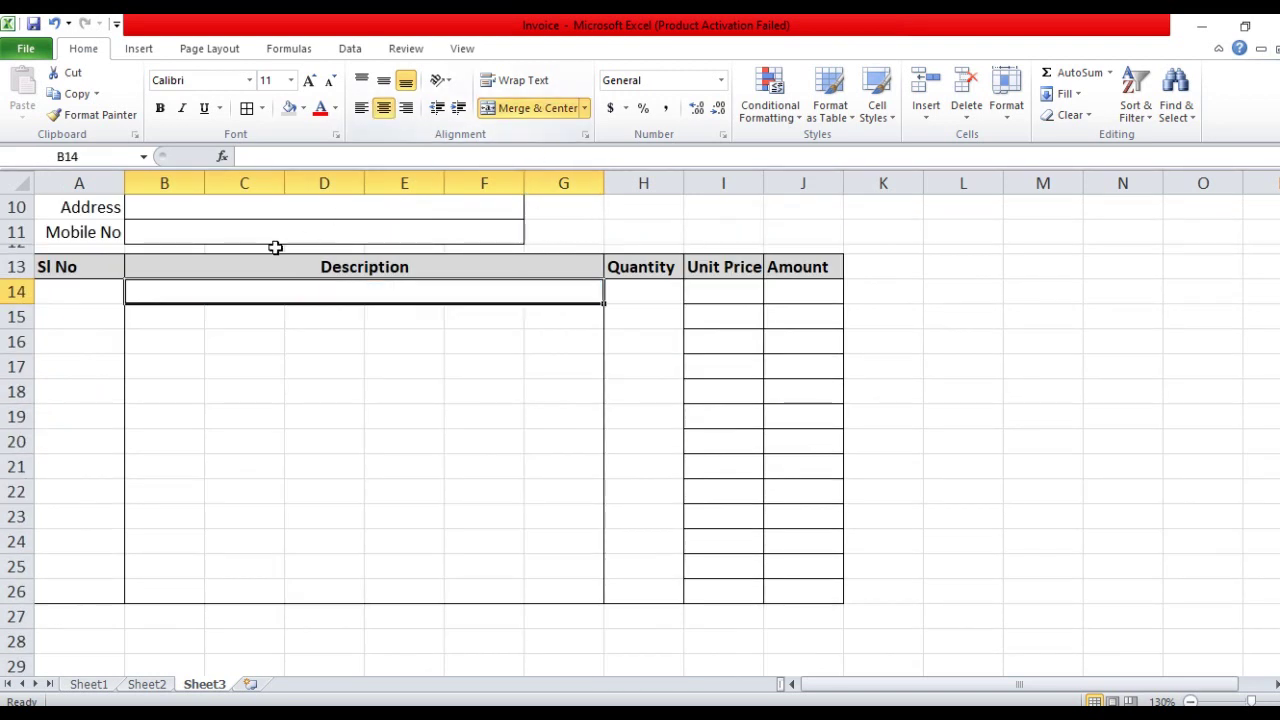
pyautogui.moveTo(176, 320); pyautogui.dragTo(551, 320)
pyautogui.click(538, 107)
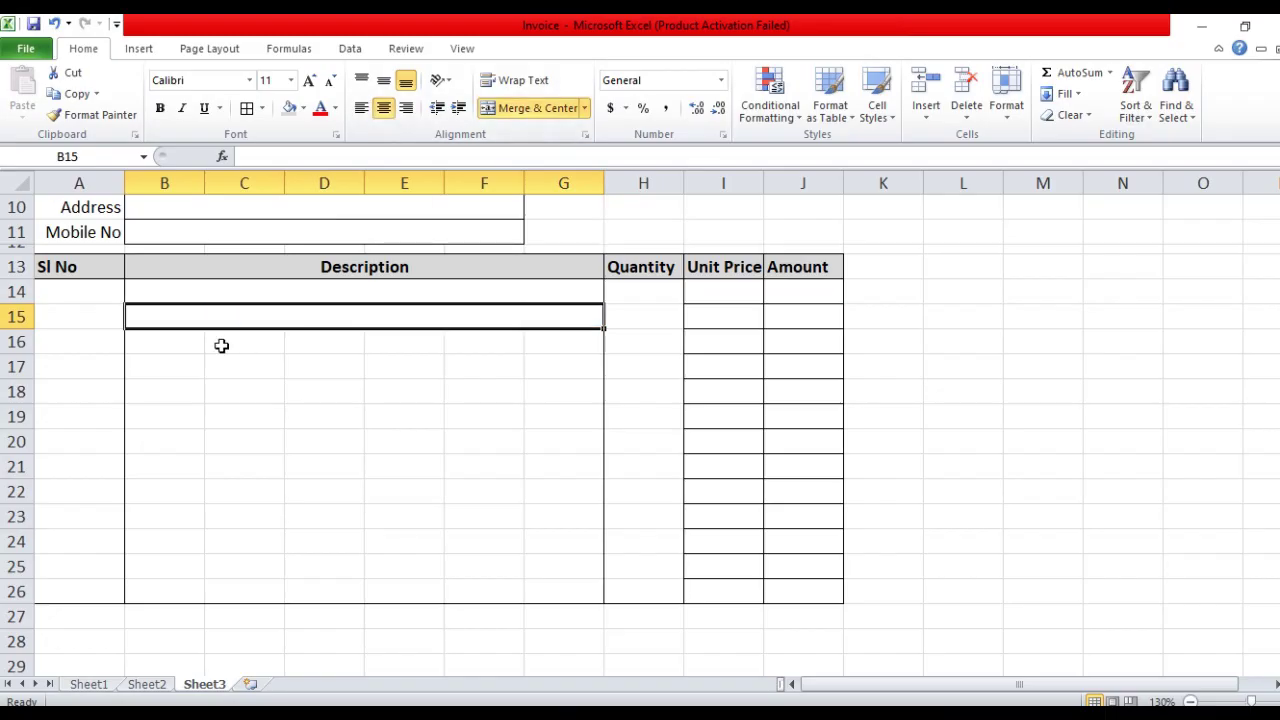
pyautogui.moveTo(190, 342); pyautogui.dragTo(570, 342)
pyautogui.click(533, 112)
pyautogui.moveTo(180, 366); pyautogui.dragTo(570, 366)
pyautogui.click(538, 107)
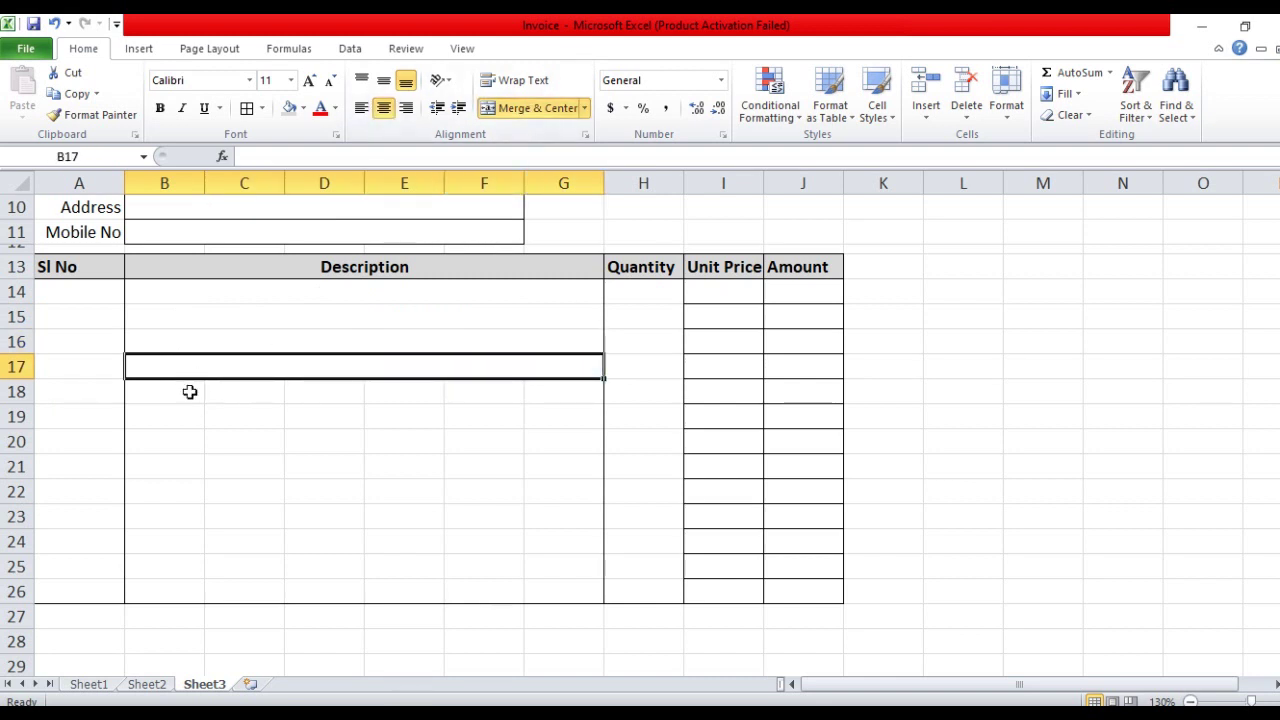
pyautogui.moveTo(189, 391); pyautogui.dragTo(545, 390)
pyautogui.click(538, 107)
pyautogui.moveTo(189, 418); pyautogui.dragTo(545, 418)
pyautogui.click(538, 107)
pyautogui.moveTo(186, 442); pyautogui.dragTo(552, 438)
pyautogui.click(538, 107)
pyautogui.moveTo(171, 469); pyautogui.dragTo(560, 466)
pyautogui.click(538, 107)
pyautogui.moveTo(180, 491); pyautogui.dragTo(551, 486)
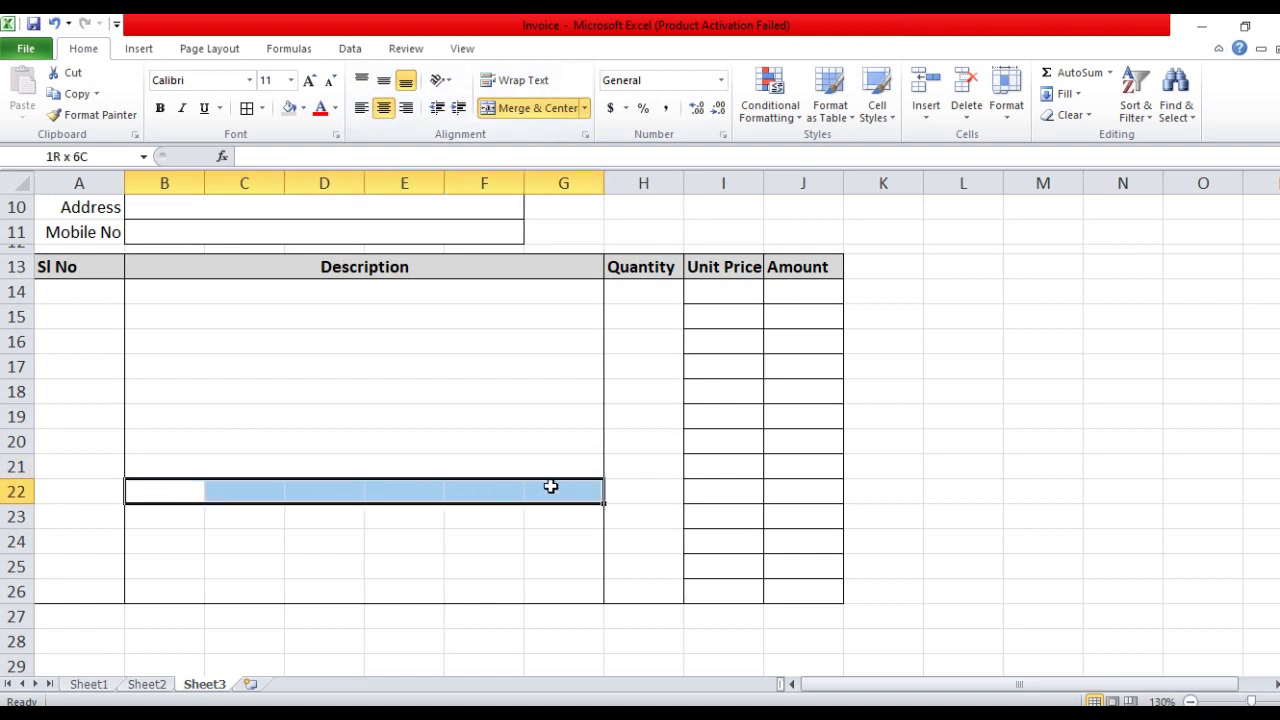
pyautogui.click(538, 107)
pyautogui.moveTo(170, 516); pyautogui.dragTo(560, 516)
pyautogui.click(538, 107)
pyautogui.moveTo(174, 543); pyautogui.dragTo(560, 541)
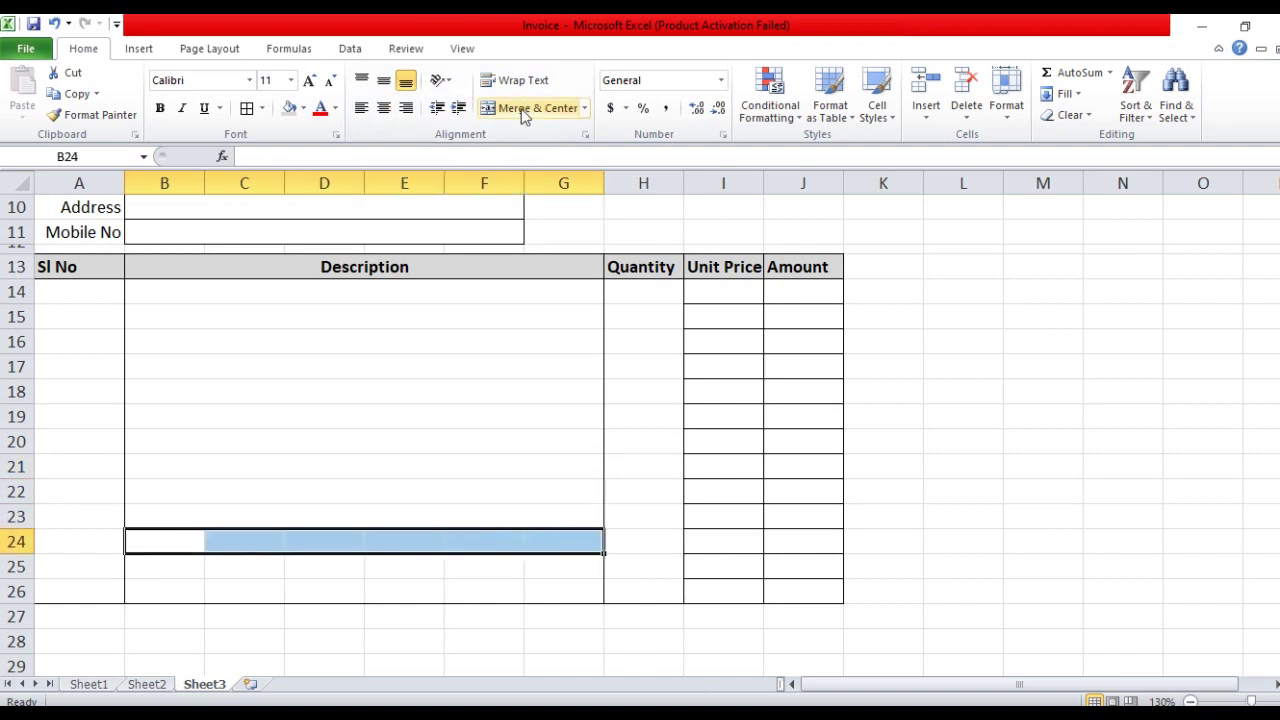
pyautogui.click(538, 107)
pyautogui.moveTo(170, 566); pyautogui.dragTo(560, 566)
pyautogui.click(538, 107)
pyautogui.moveTo(183, 591); pyautogui.dragTo(560, 591)
pyautogui.click(538, 107)
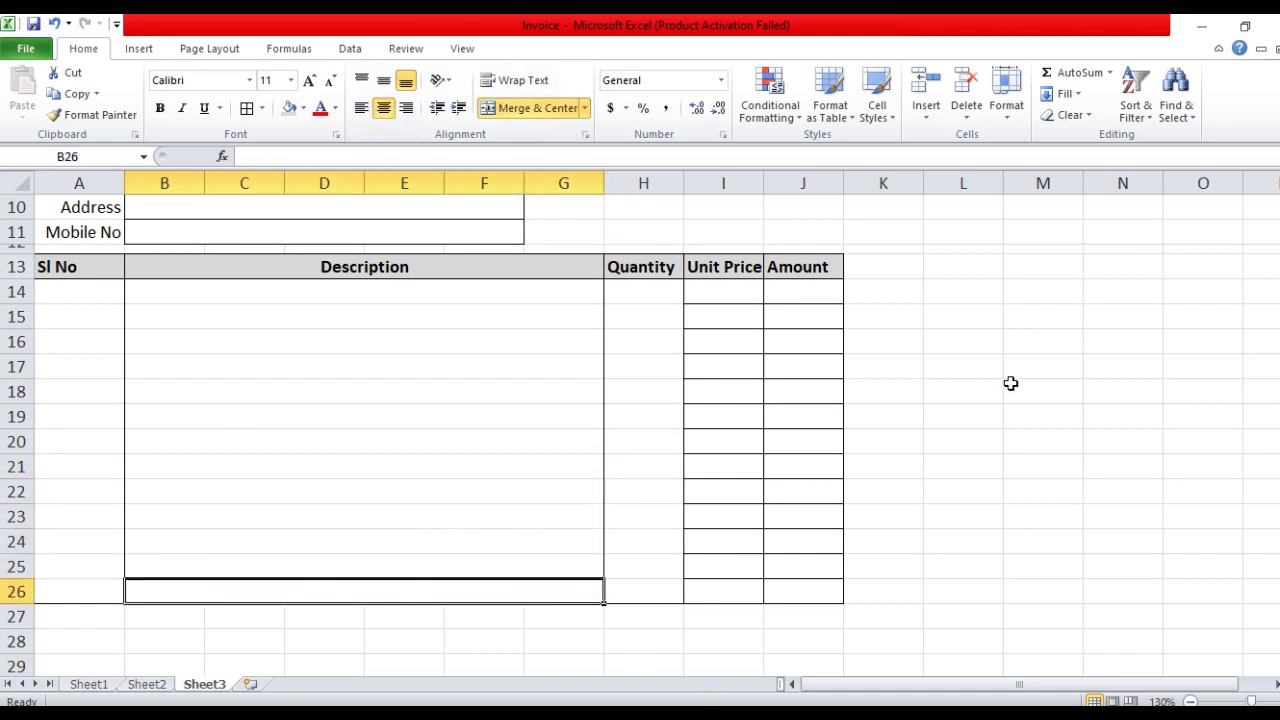
# Select the Unit Price cells I14:I26 for an outer border
pyautogui.click(1003, 393)
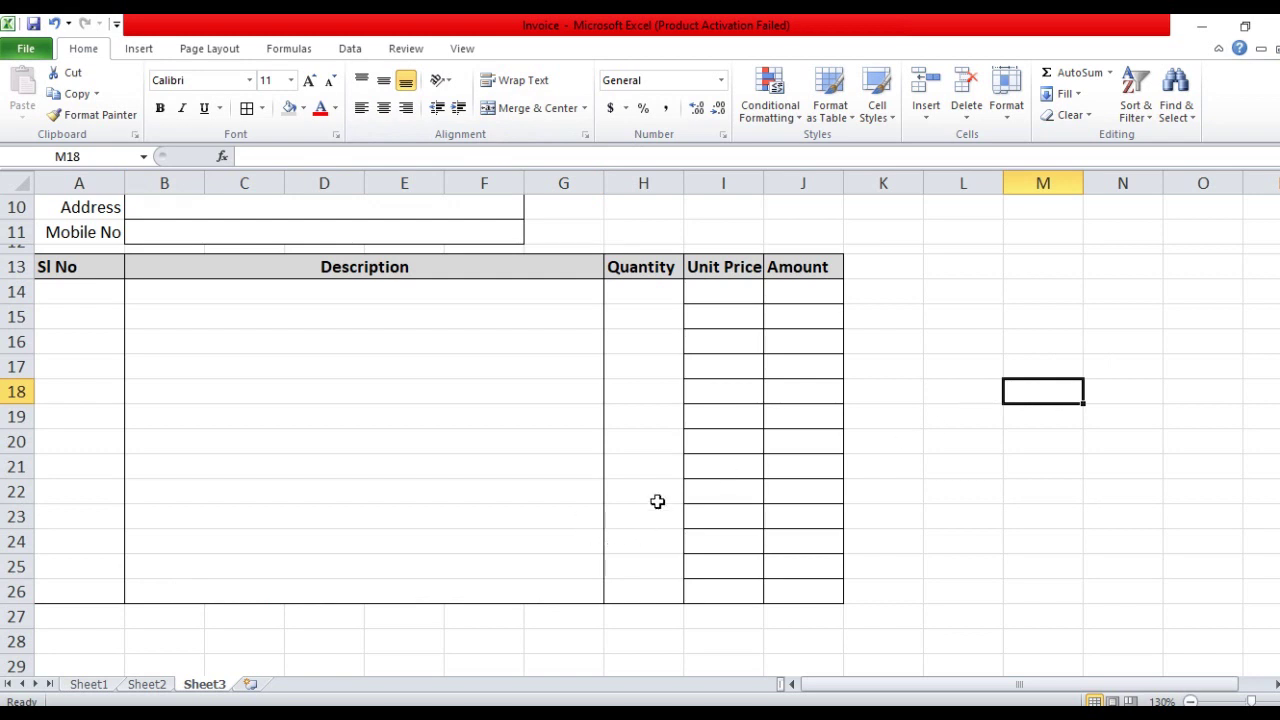
pyautogui.moveTo(762, 292); pyautogui.dragTo(735, 592)
pyautogui.click(261, 108)
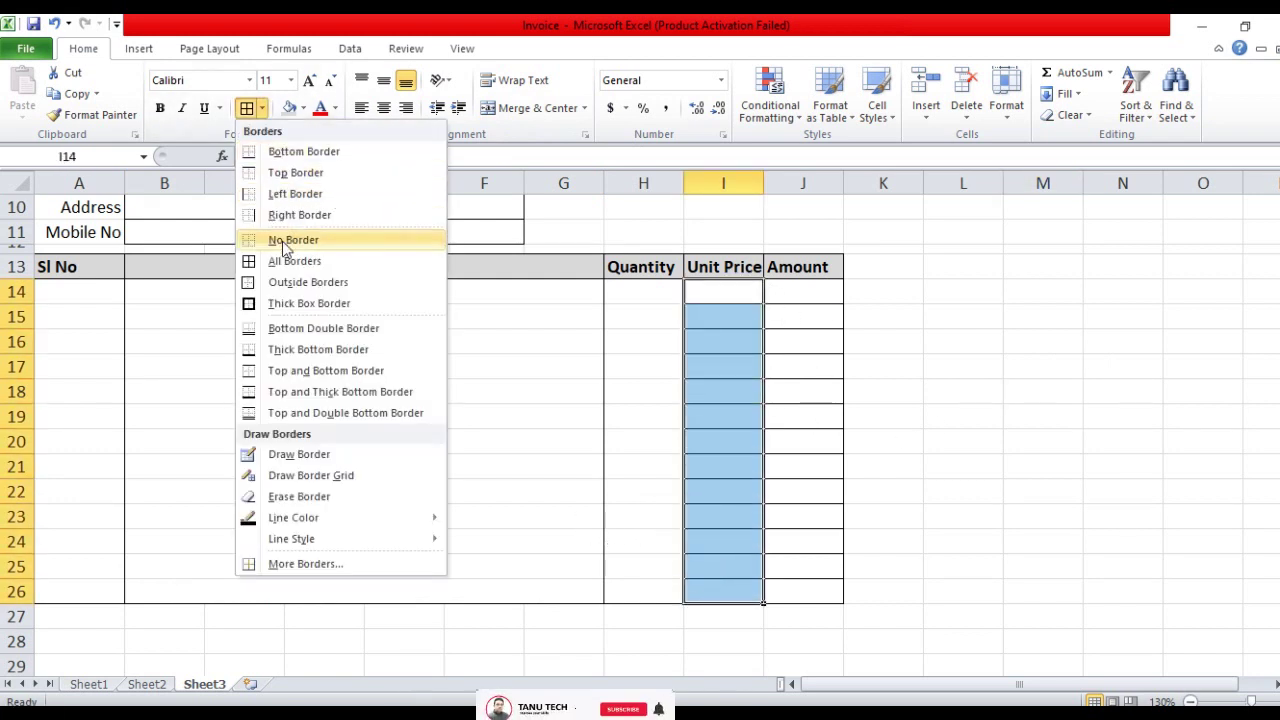
# Give Unit Price I14:I26 and Amount J14:J26 only outside borders
pyautogui.click(308, 282)
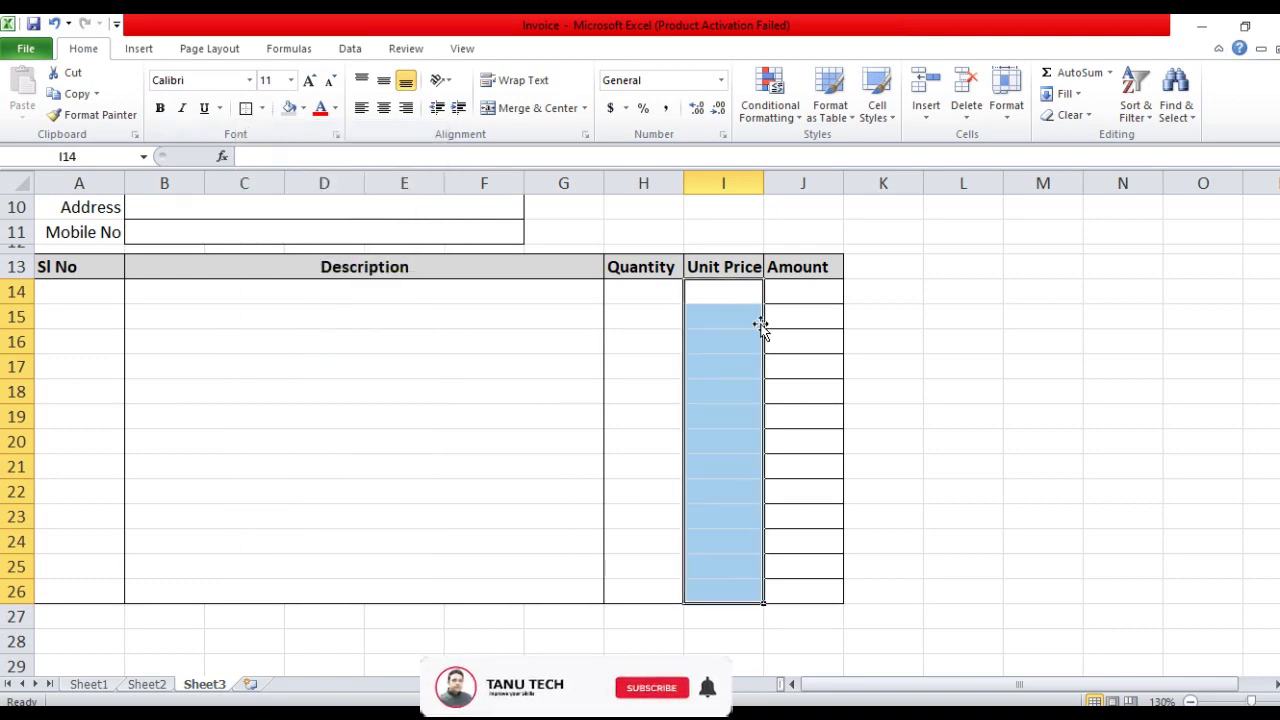
pyautogui.moveTo(780, 292); pyautogui.dragTo(779, 587)
pyautogui.click(261, 108)
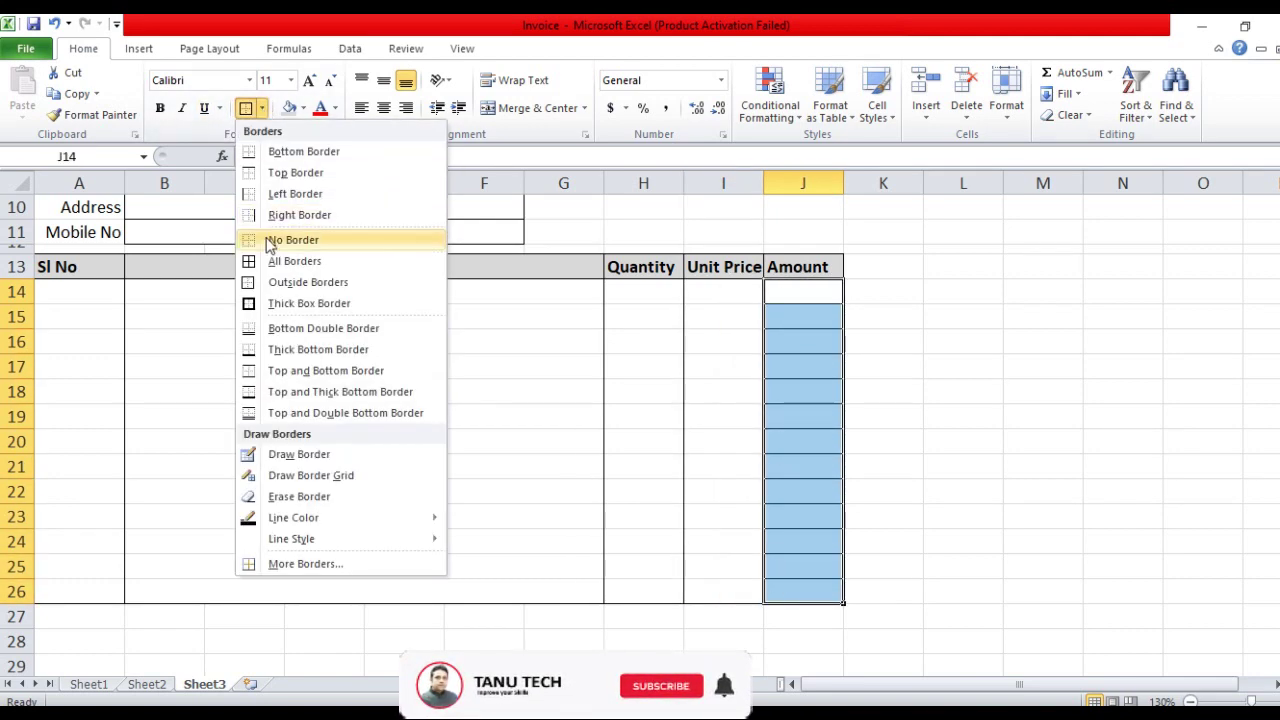
pyautogui.click(293, 240)
pyautogui.click(261, 108)
pyautogui.click(308, 282)
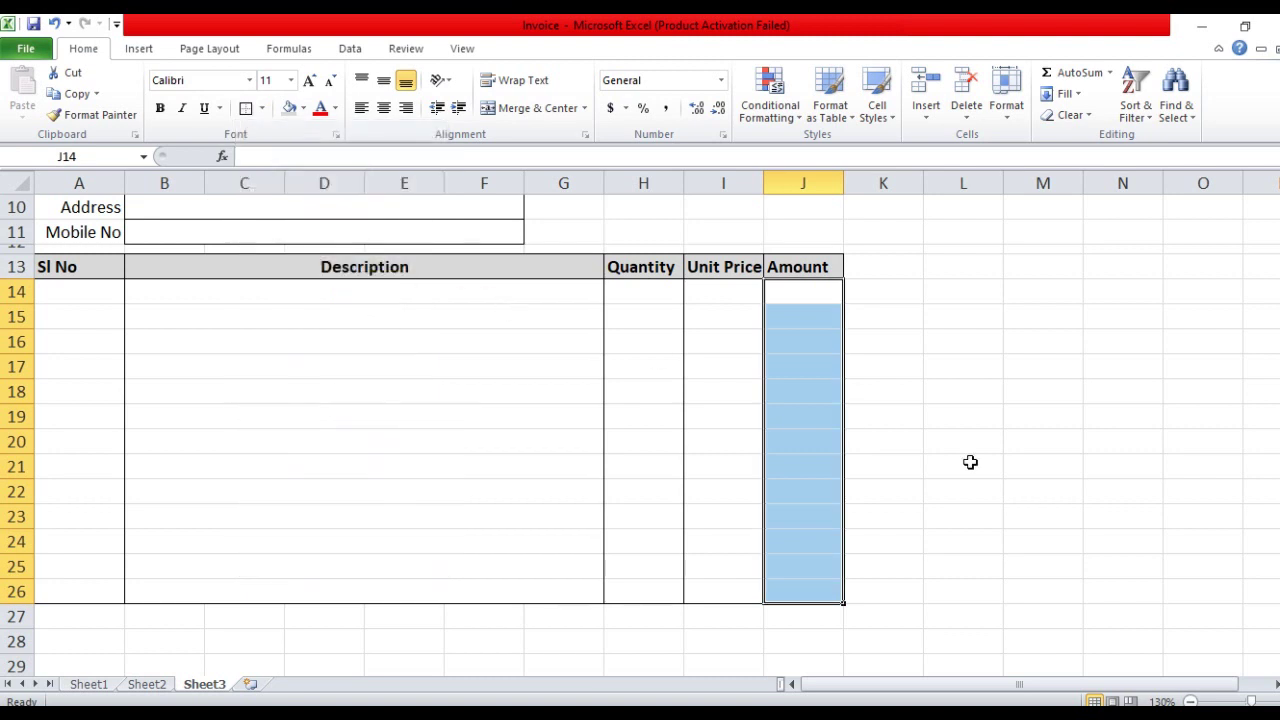
# Clear J27:J30's borders, then apply All Borders to it
pyautogui.click(883, 516)
pyautogui.scroll(-3, 830, 437)
pyautogui.moveTo(794, 404); pyautogui.dragTo(792, 473)
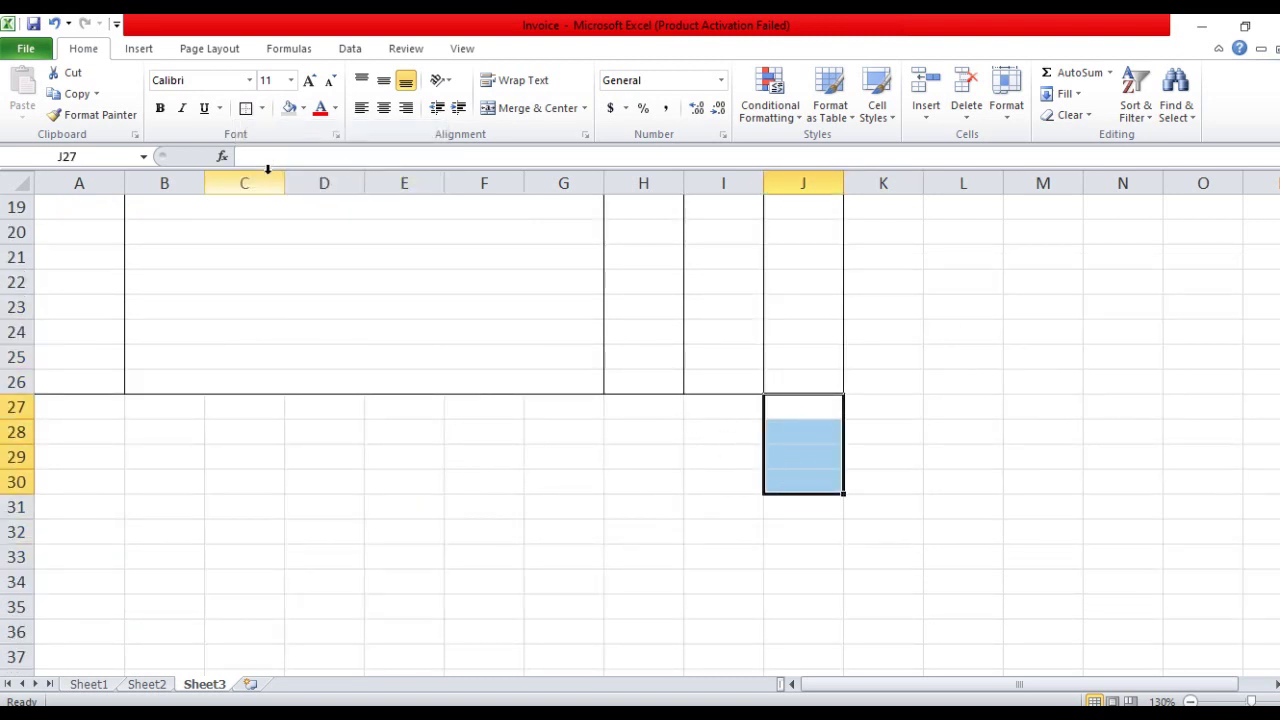
pyautogui.click(262, 110)
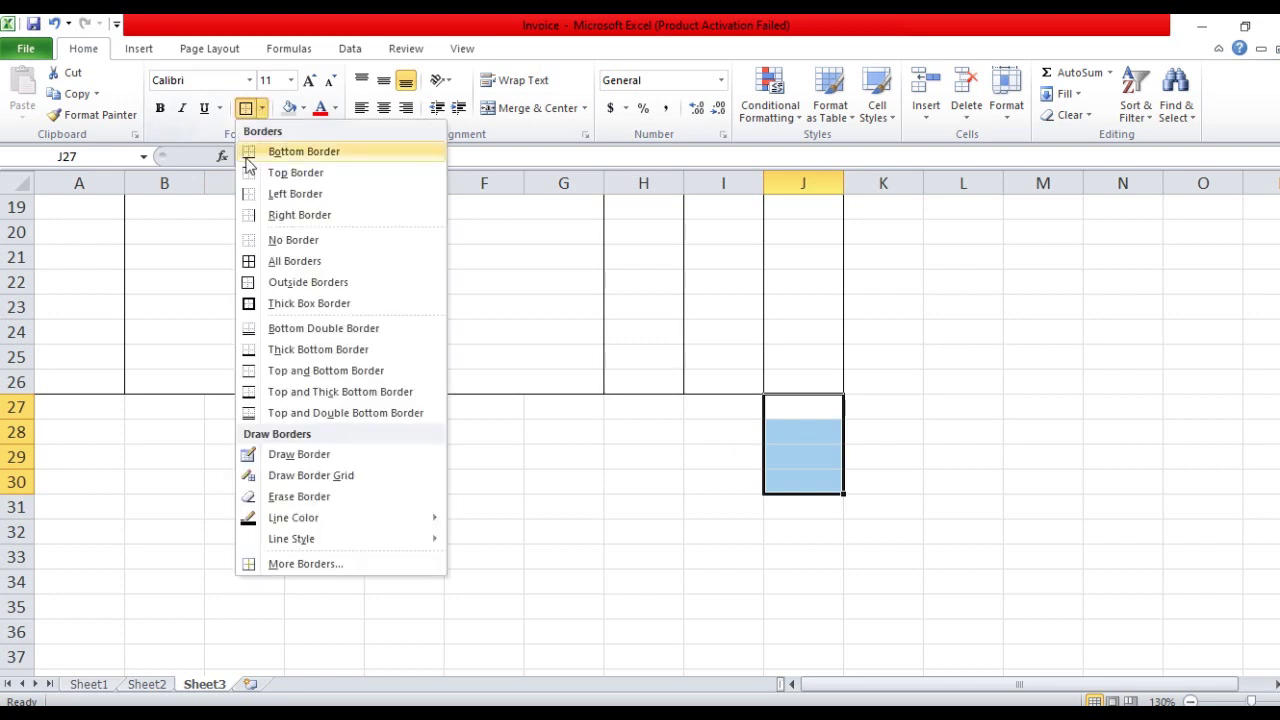
pyautogui.click(293, 240)
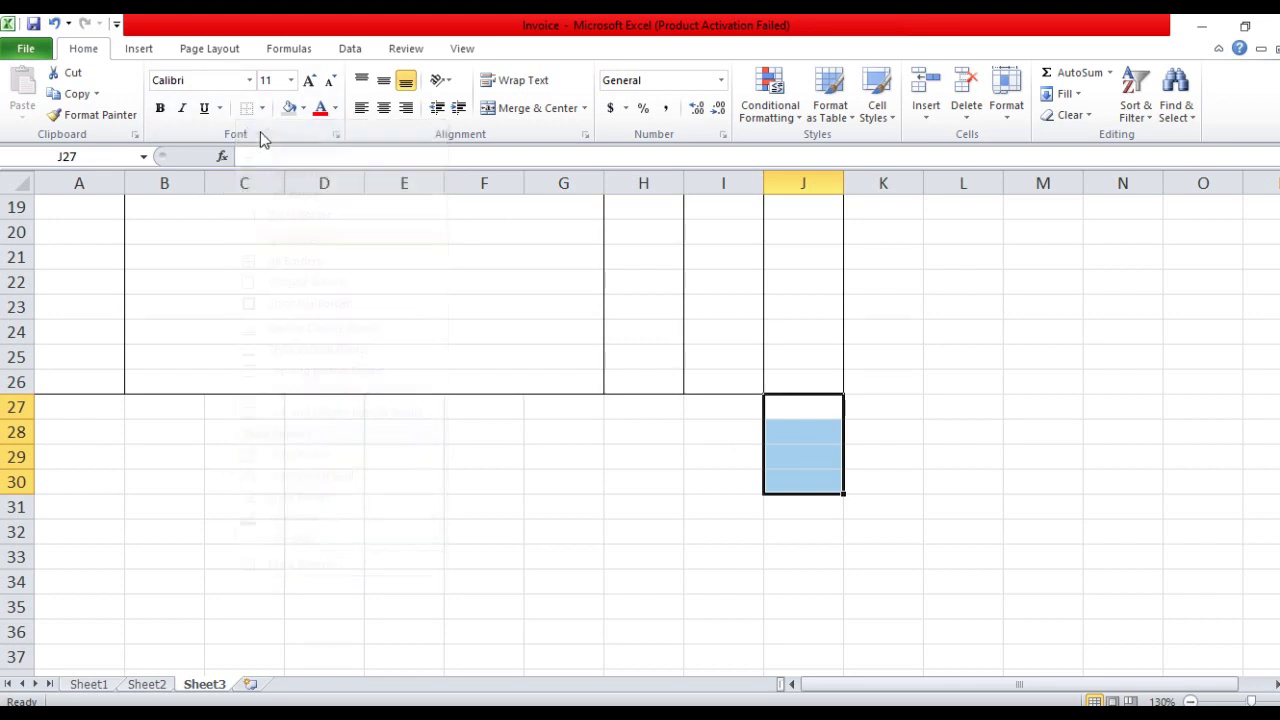
pyautogui.click(266, 110)
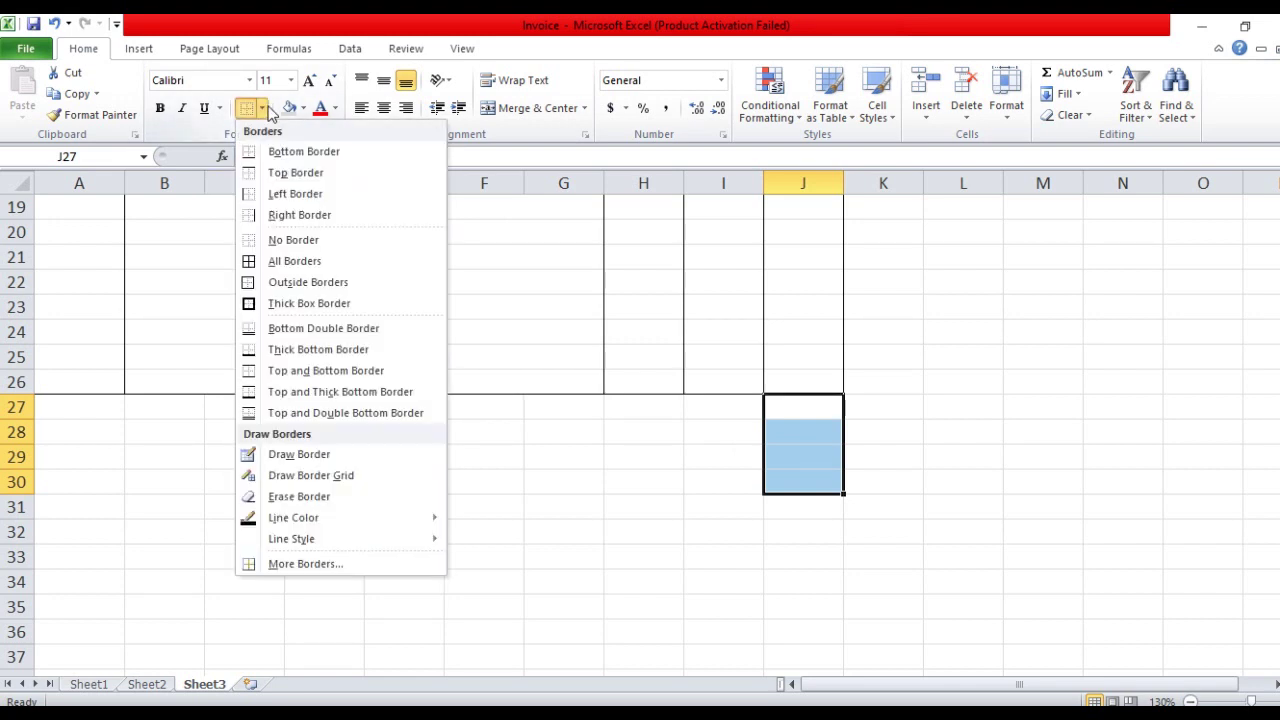
pyautogui.click(290, 262)
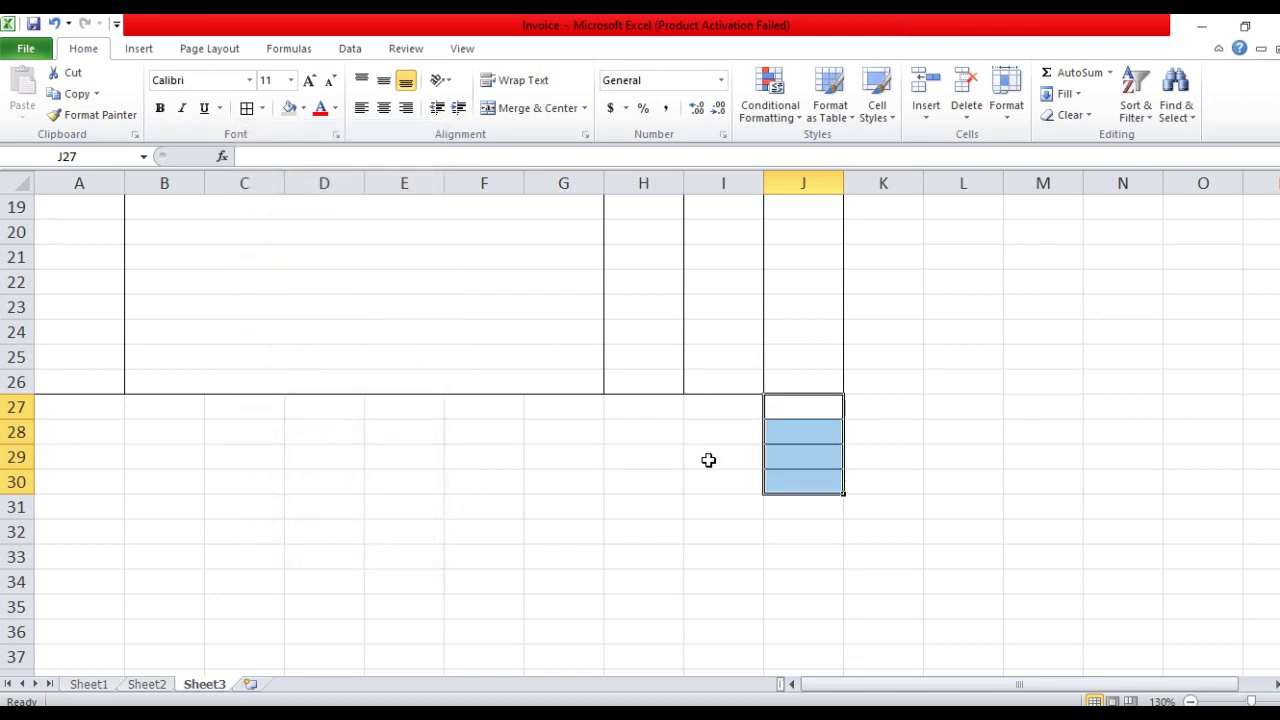
# Type Total, VAT (5%), Ser. Charge (2%) and Grand Total down I27:I30
pyautogui.click(716, 409)
pyautogui.write('Total')
pyautogui.press('Return')
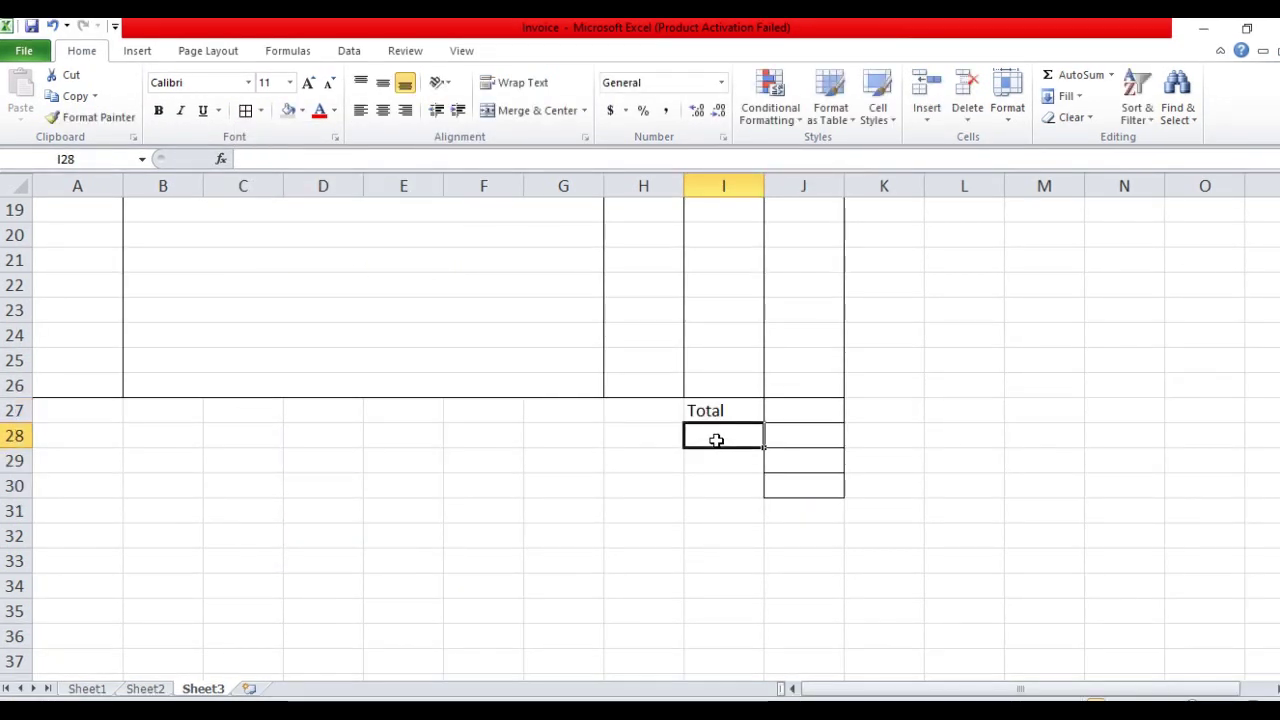
pyautogui.write('VAT')
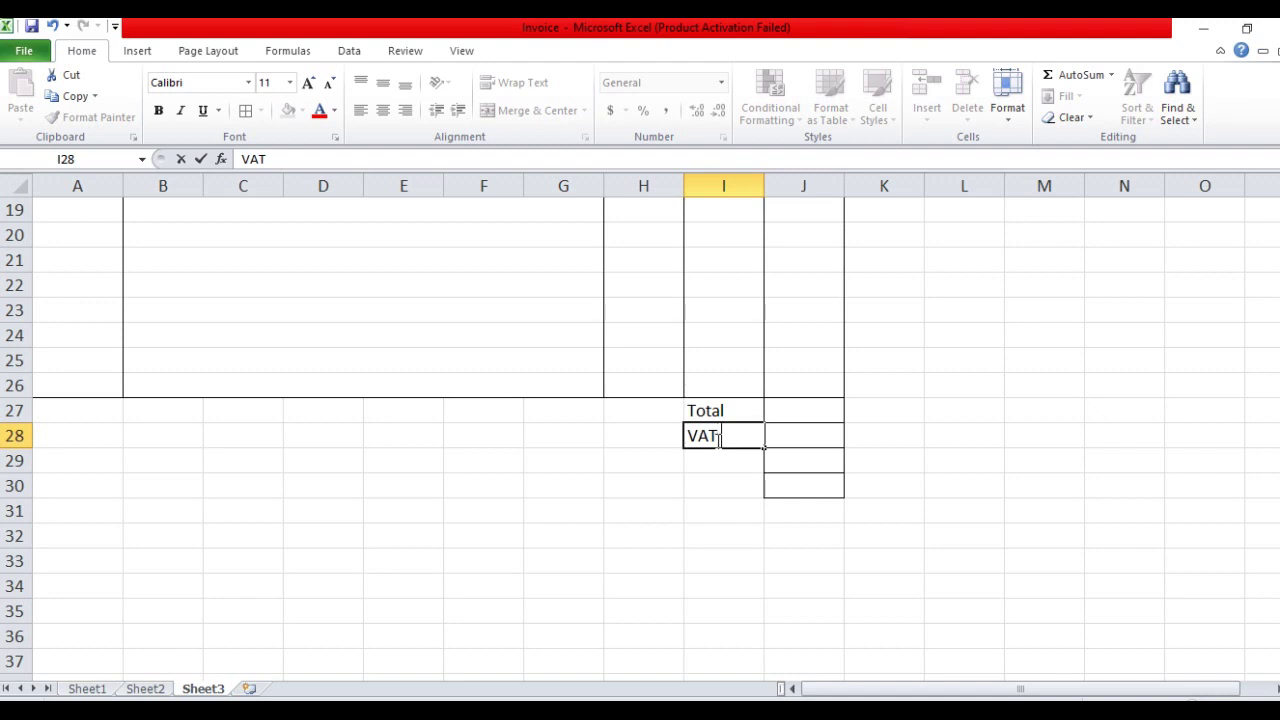
pyautogui.write(' (5%)')
pyautogui.press('Return')
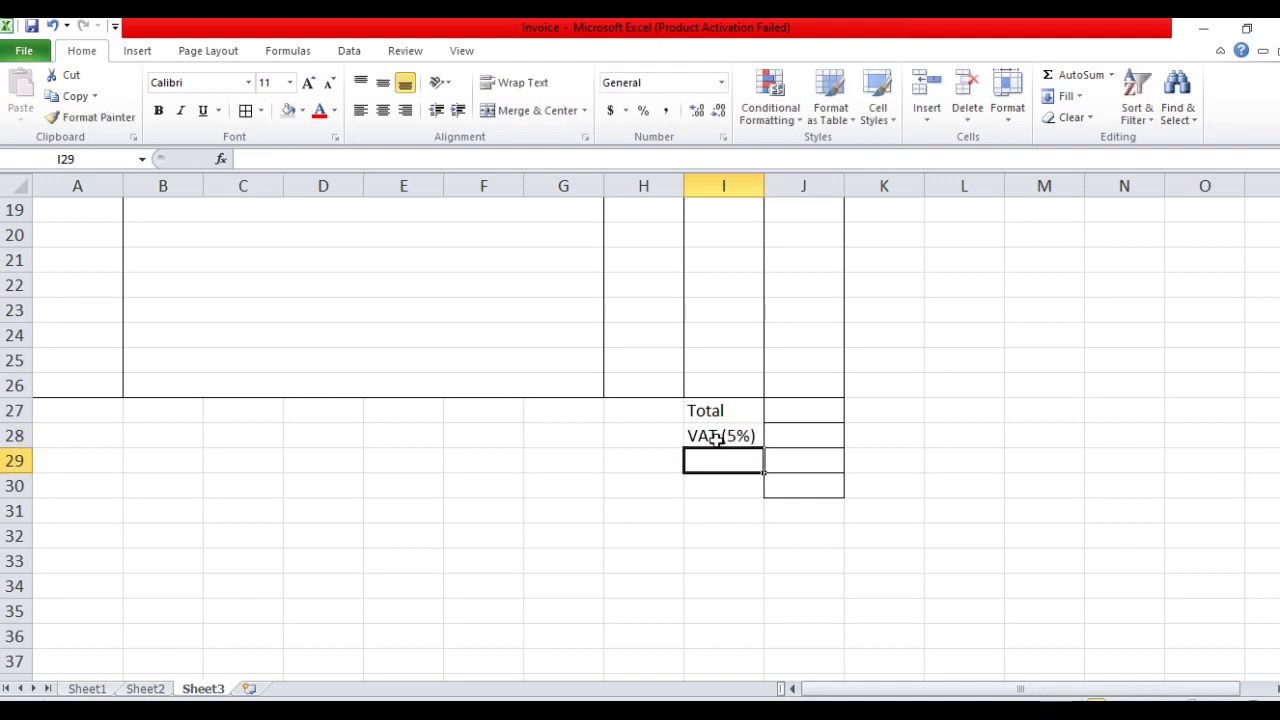
pyautogui.write('Ser. Ch')
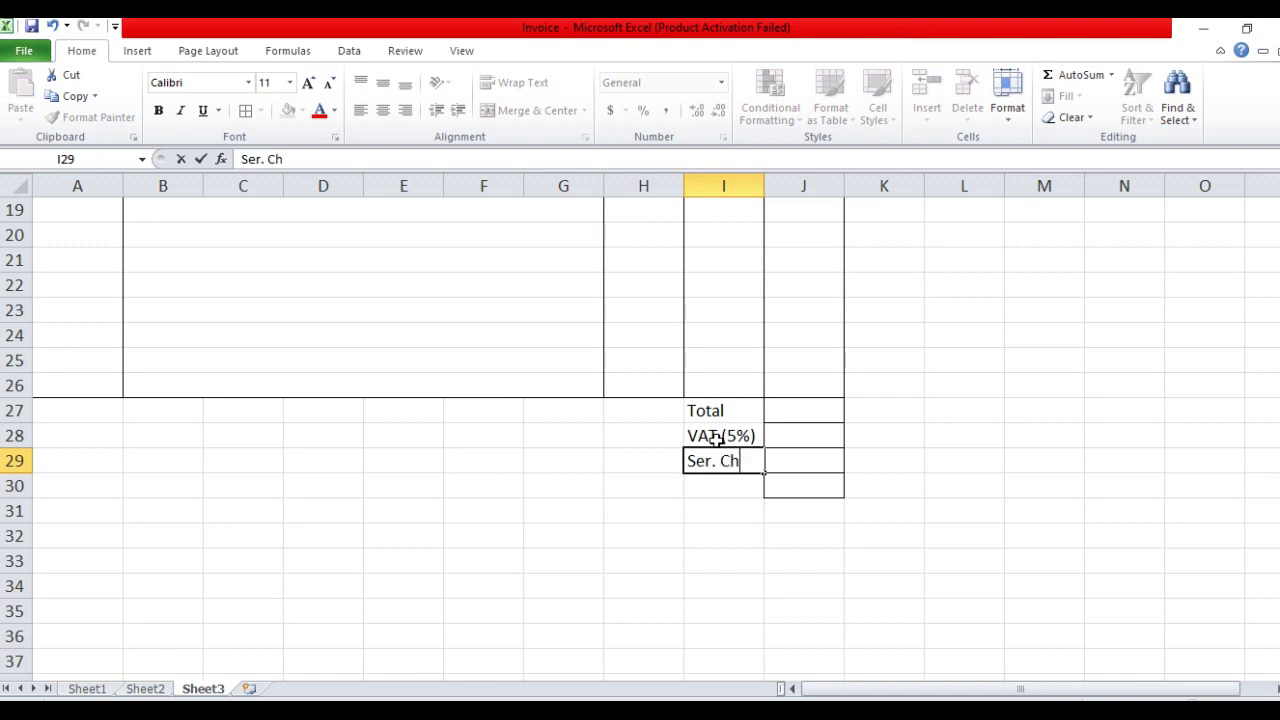
pyautogui.write('arge (2')
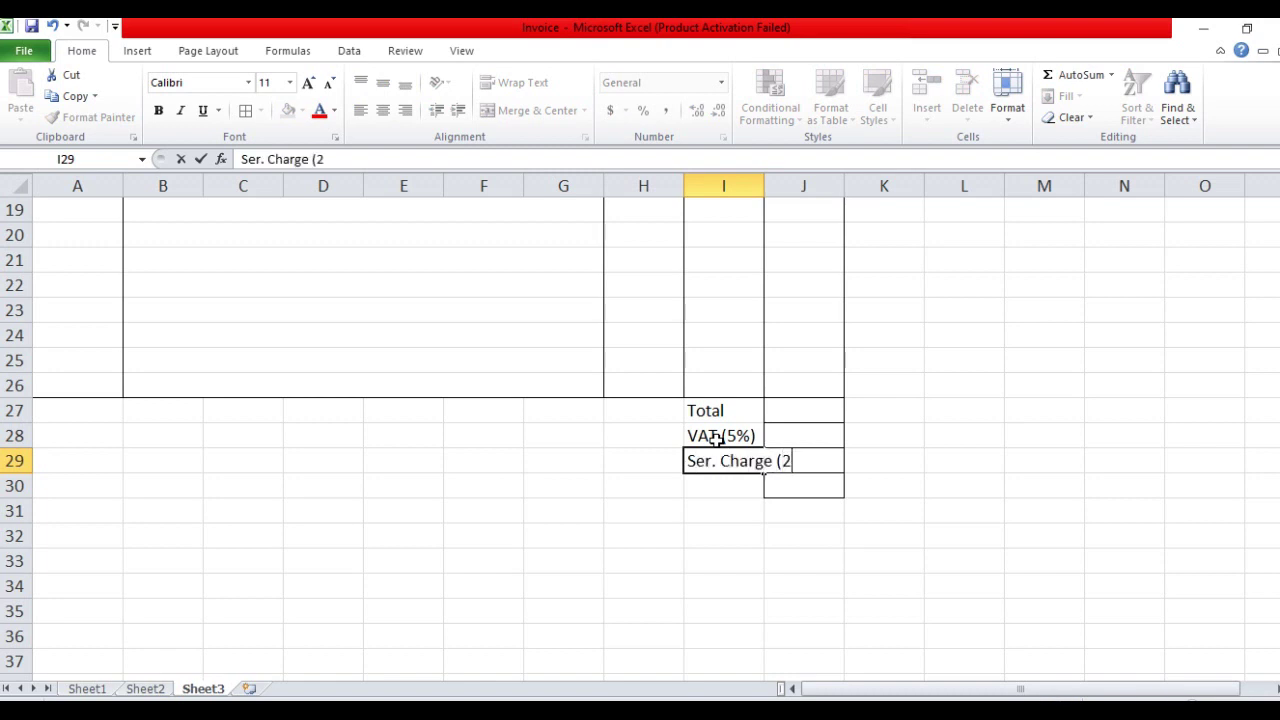
pyautogui.write('%')
pyautogui.press('Return')
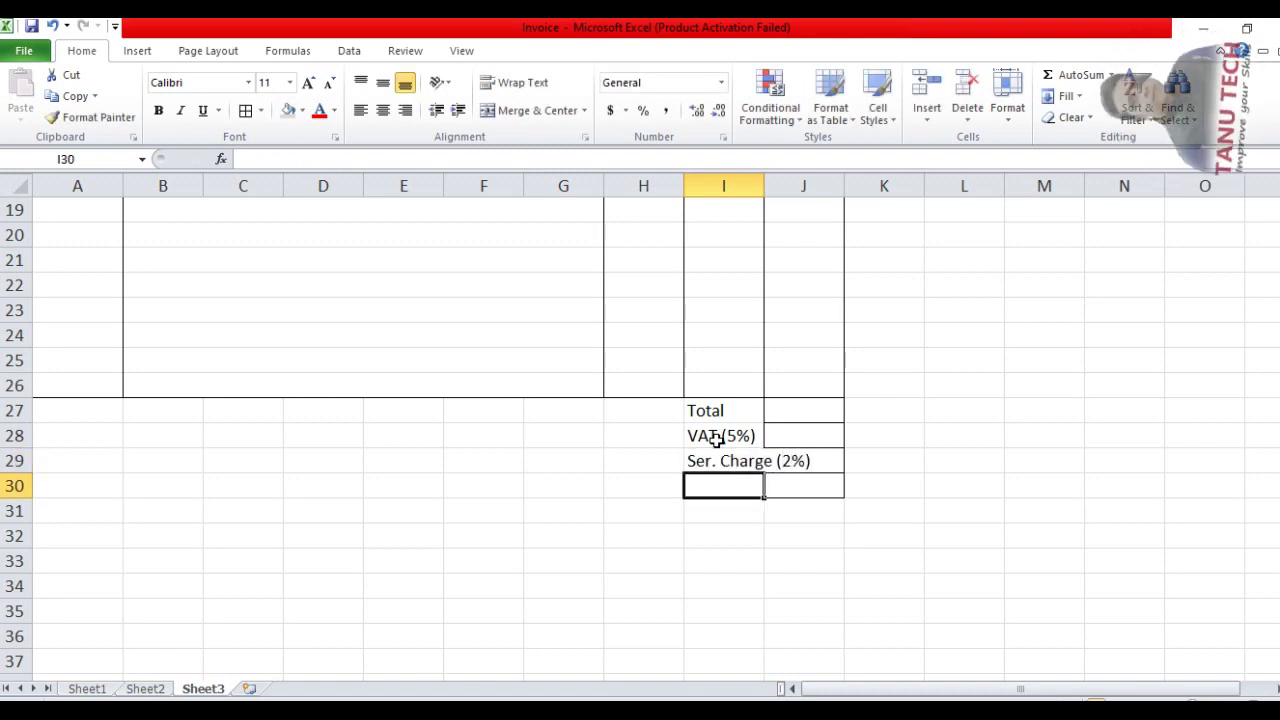
pyautogui.write('Grand Total')
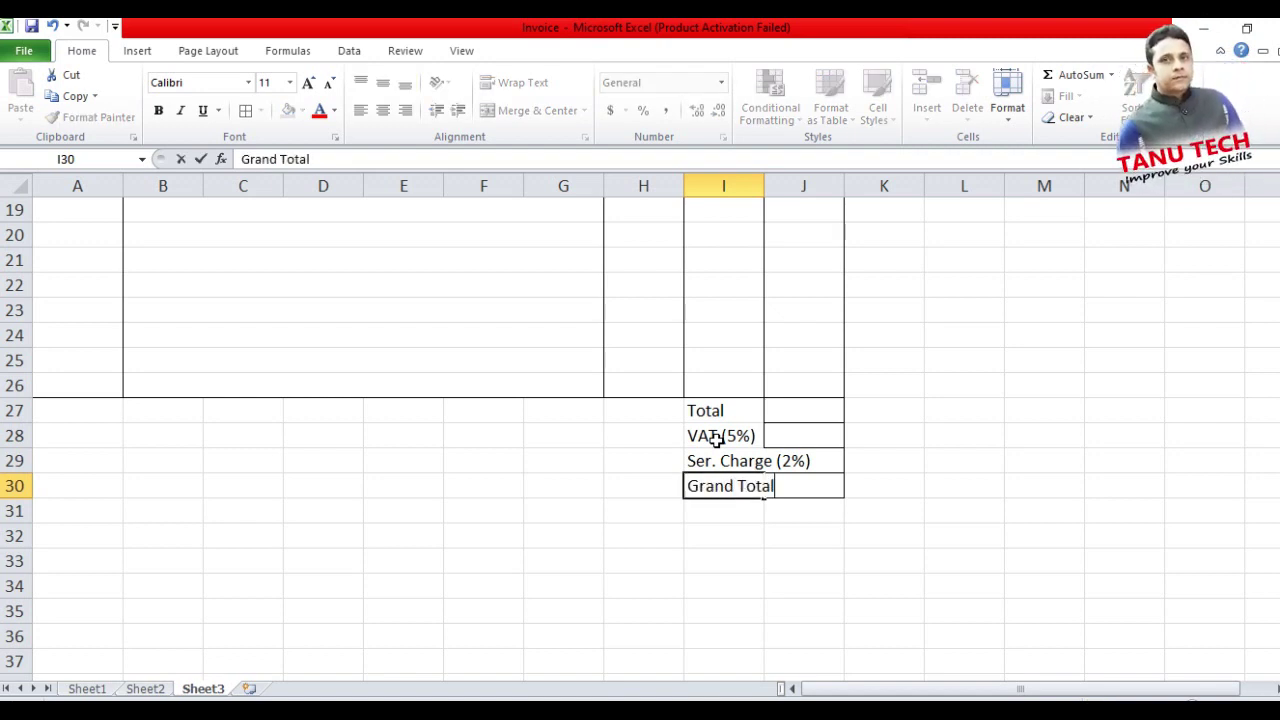
pyautogui.press('Return')
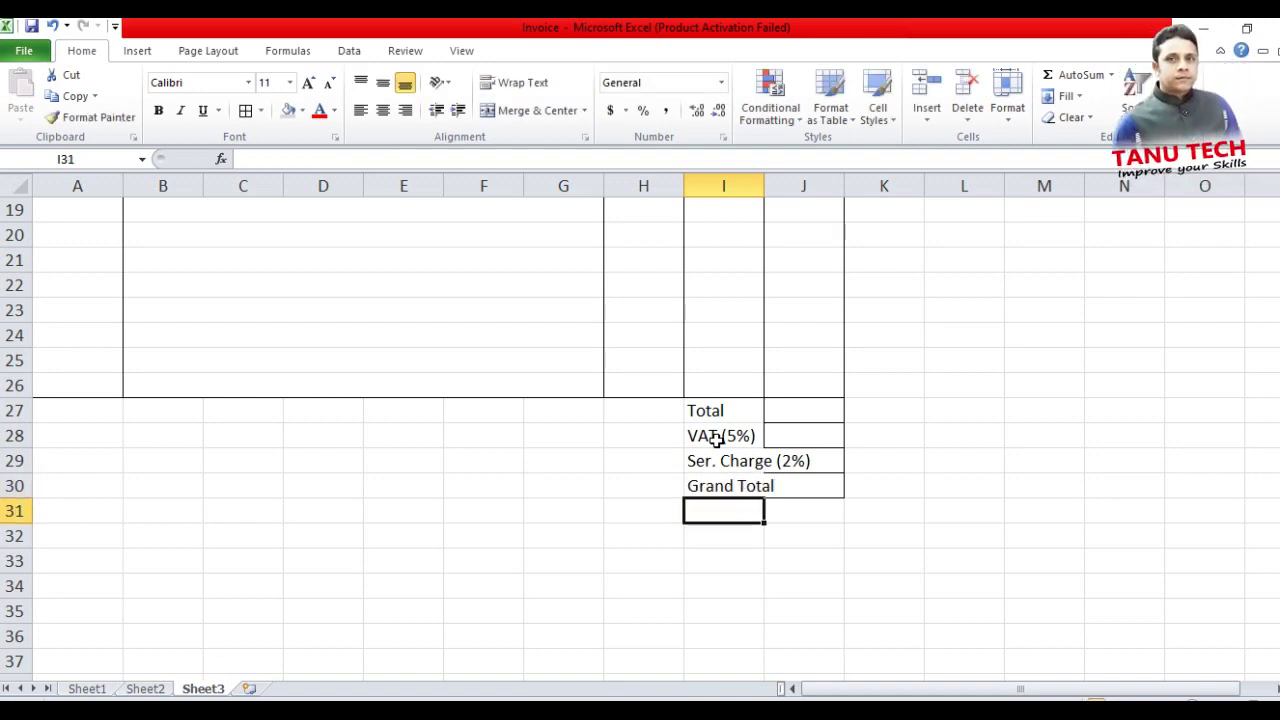
# Merge H and I on each summary row from 27 through 30
pyautogui.moveTo(651, 414); pyautogui.dragTo(694, 409)
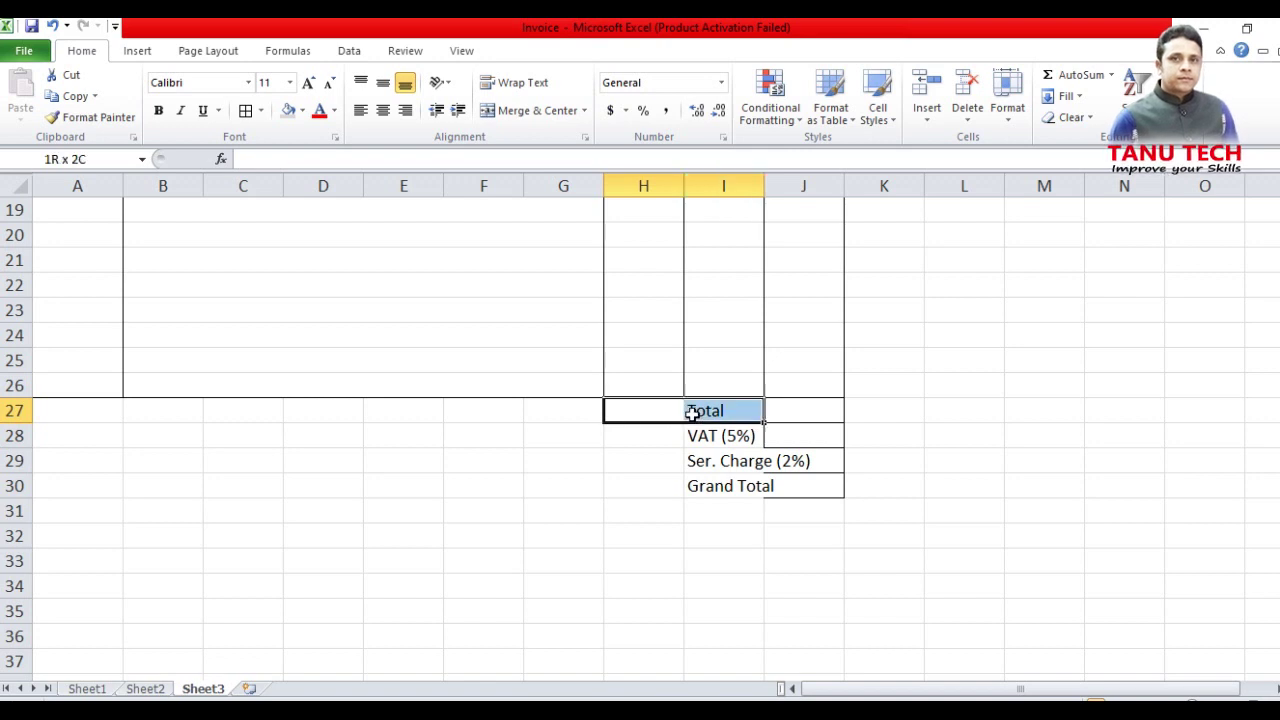
pyautogui.click(531, 112)
pyautogui.click(645, 440)
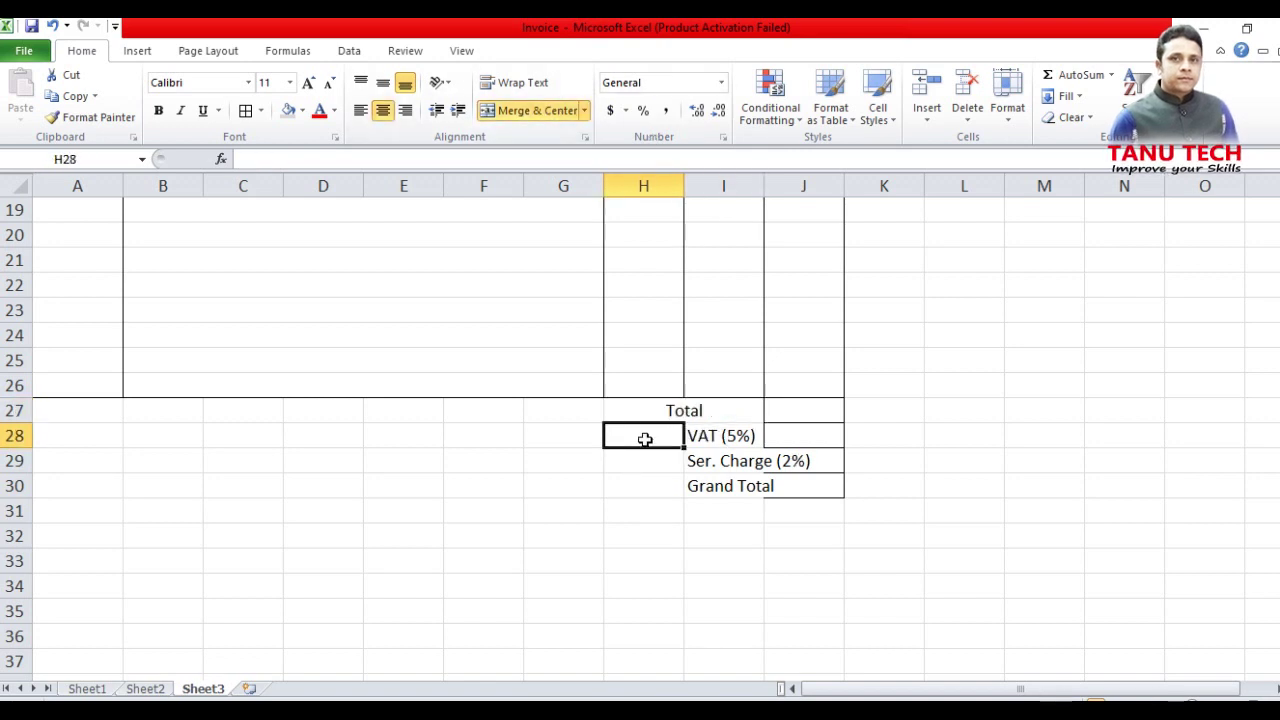
pyautogui.moveTo(645, 440); pyautogui.dragTo(720, 460)
pyautogui.click(549, 112)
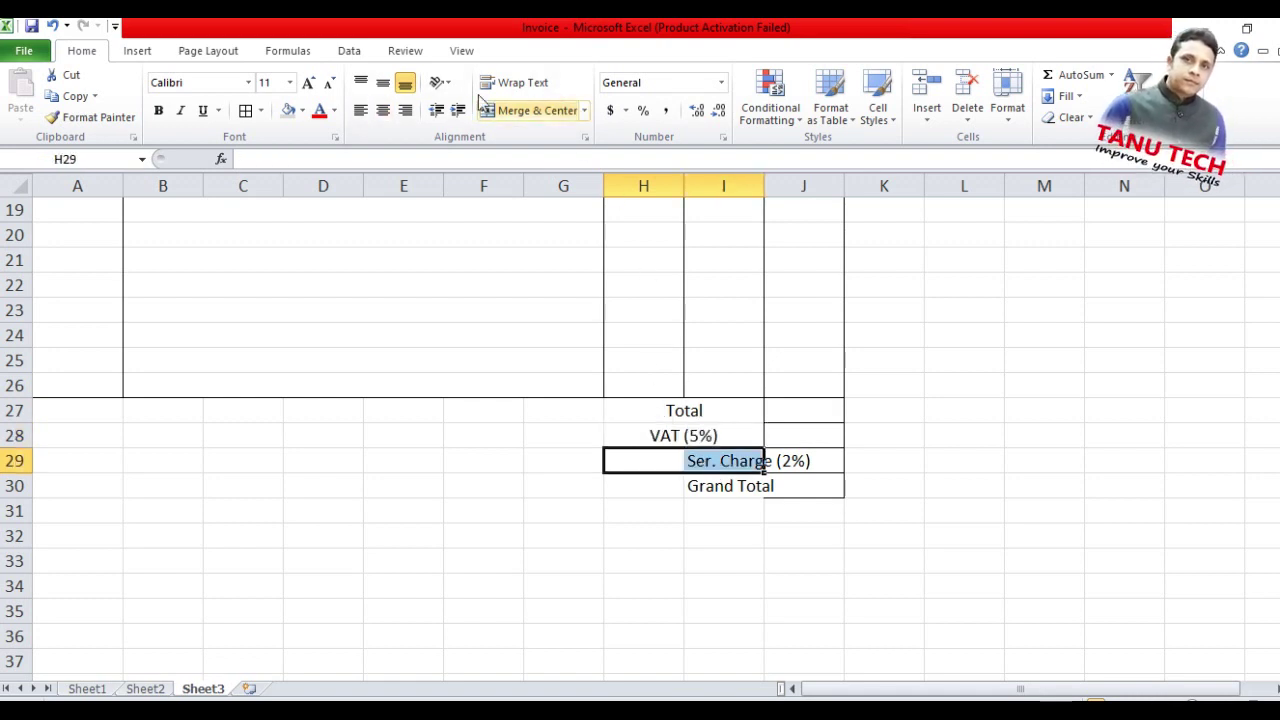
pyautogui.click(527, 110)
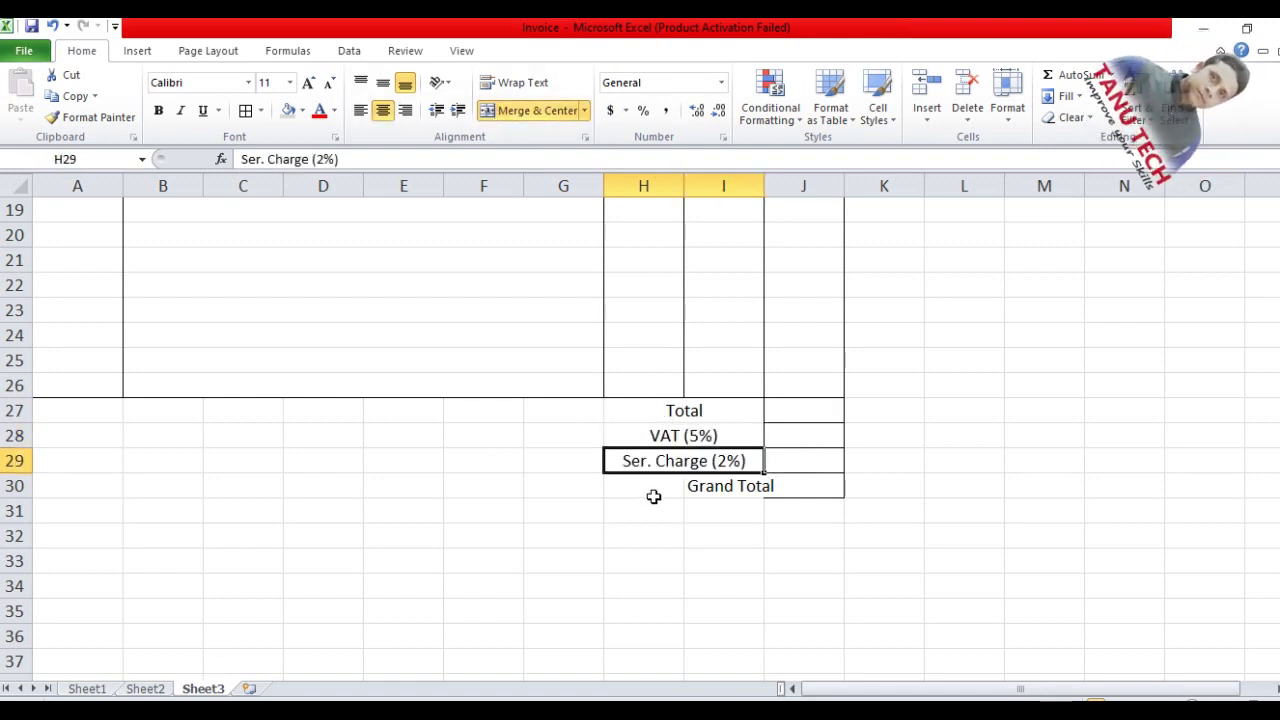
pyautogui.moveTo(655, 489); pyautogui.dragTo(714, 486)
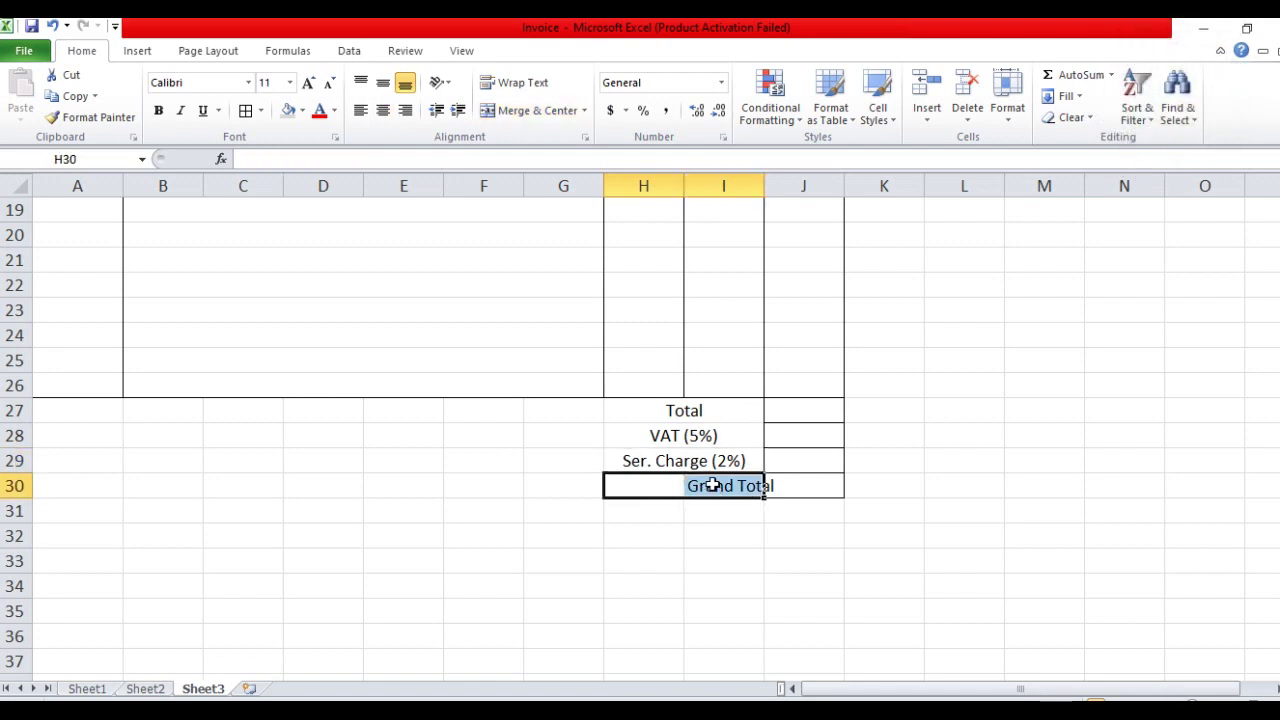
pyautogui.click(522, 112)
# Right-align the summary labels and append = to Total and Grand Total
pyautogui.moveTo(729, 414); pyautogui.dragTo(731, 481)
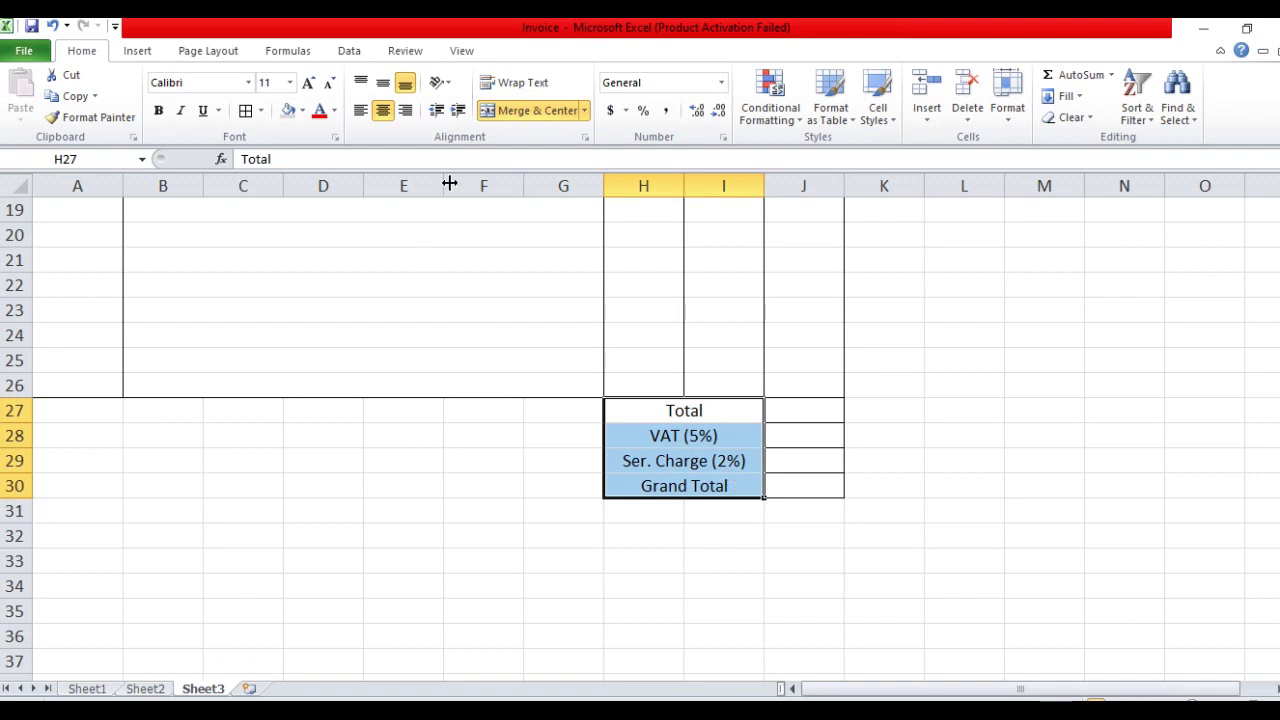
pyautogui.click(405, 111)
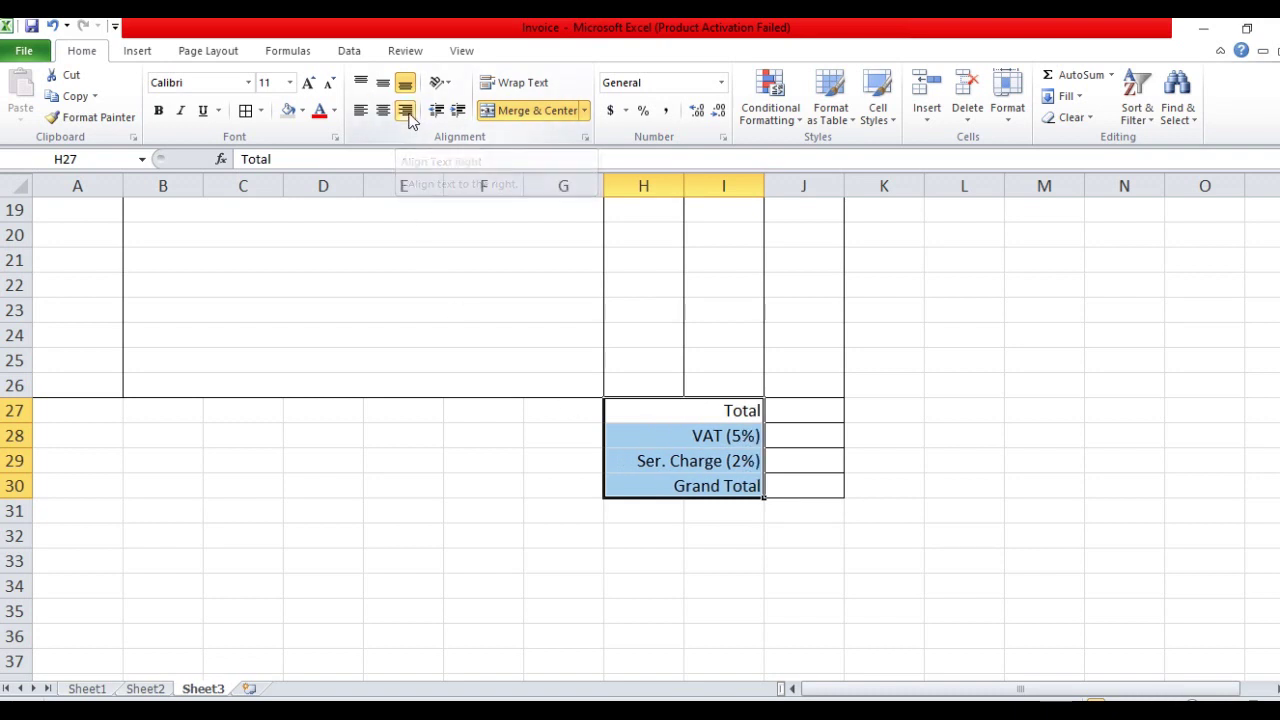
pyautogui.doubleClick(752, 411)
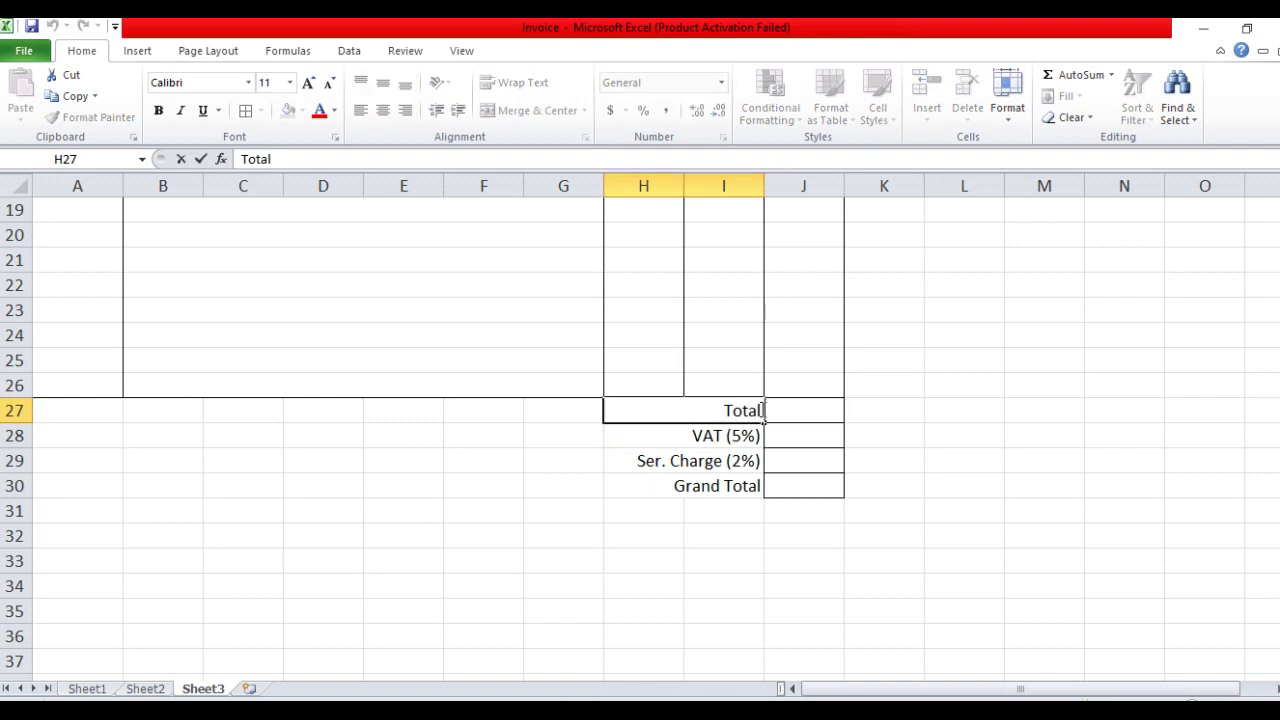
pyautogui.write('=')
pyautogui.click(738, 488)
pyautogui.doubleClick(753, 488)
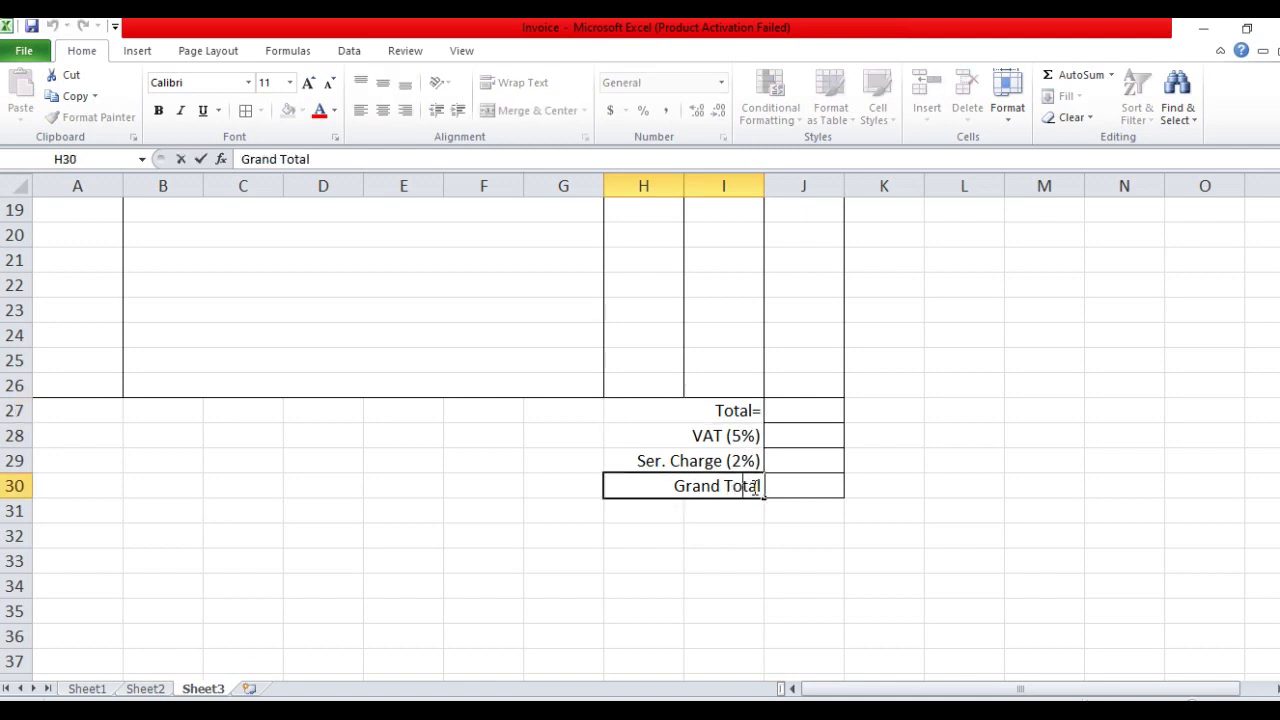
pyautogui.write('=')
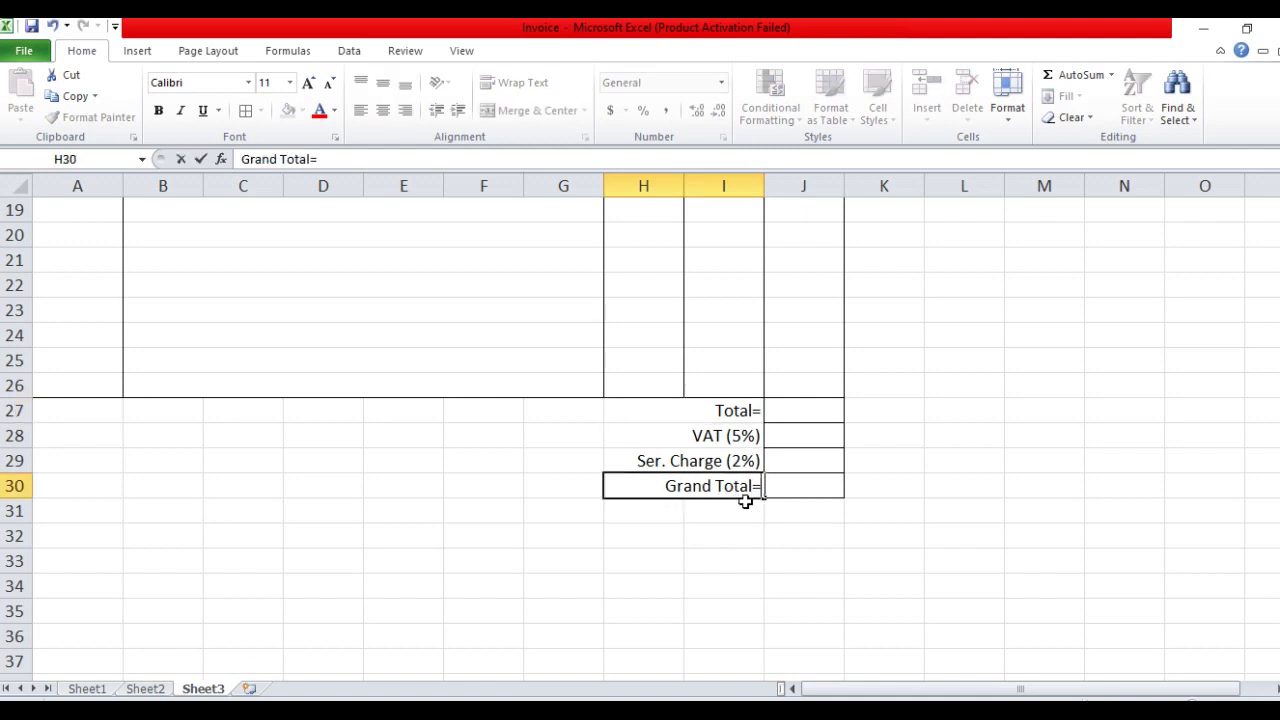
# Make the Total= and Grand Total= labels bold
pyautogui.click(688, 412)
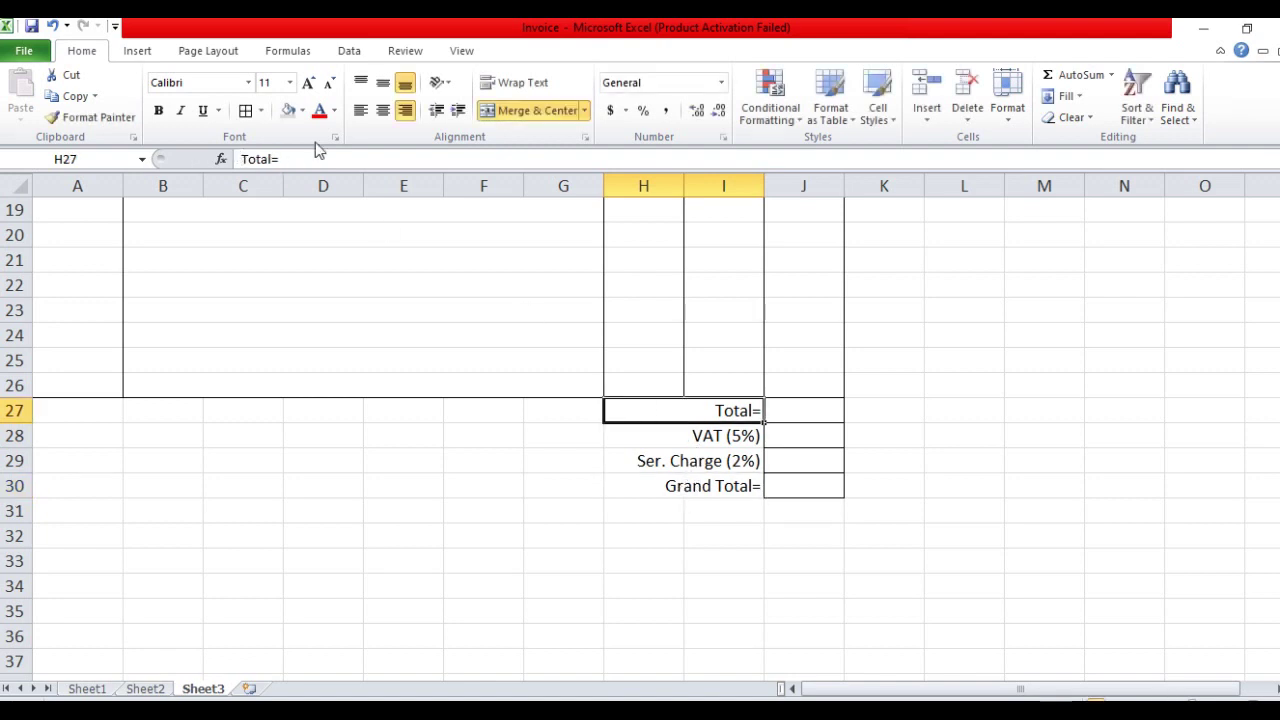
pyautogui.click(158, 110)
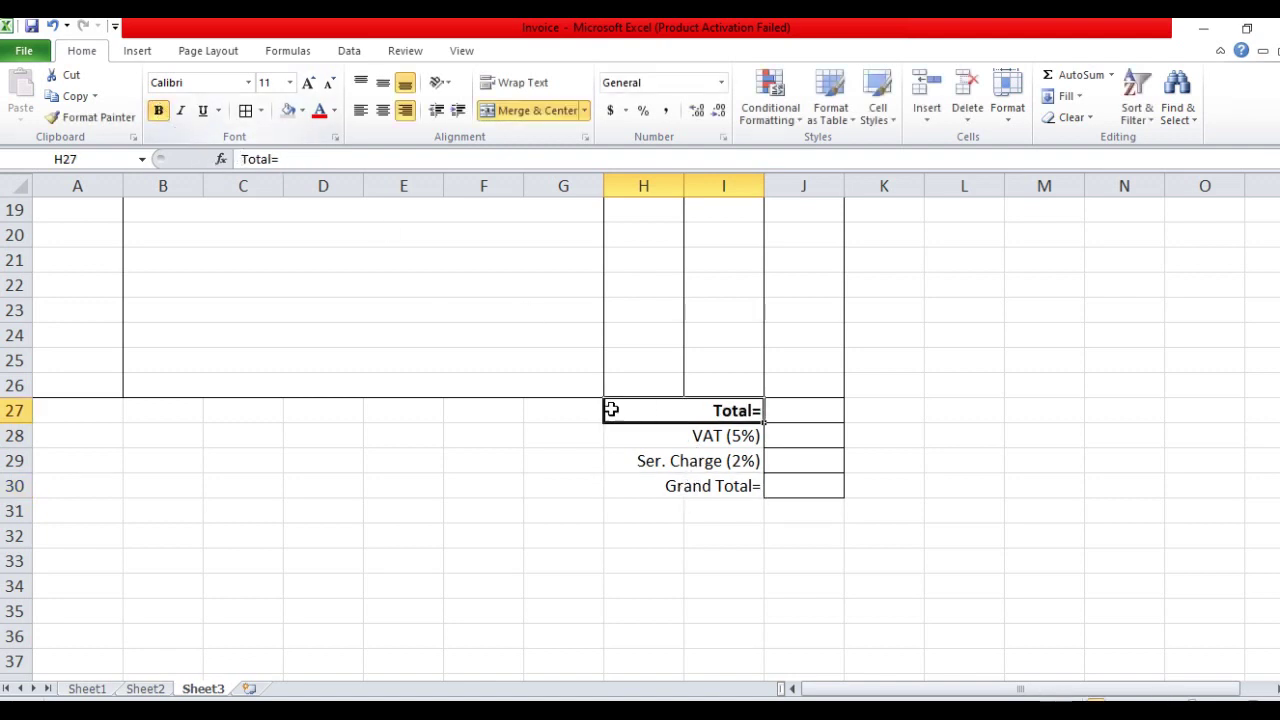
pyautogui.click(704, 494)
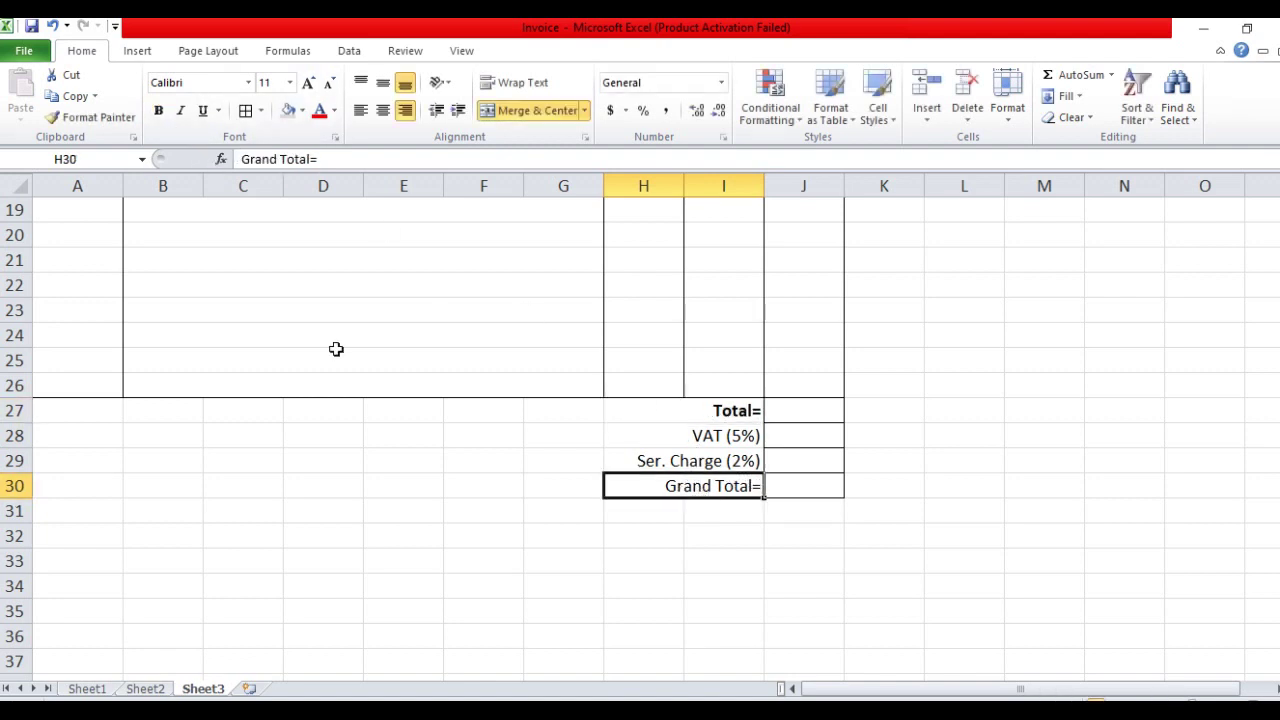
pyautogui.click(158, 110)
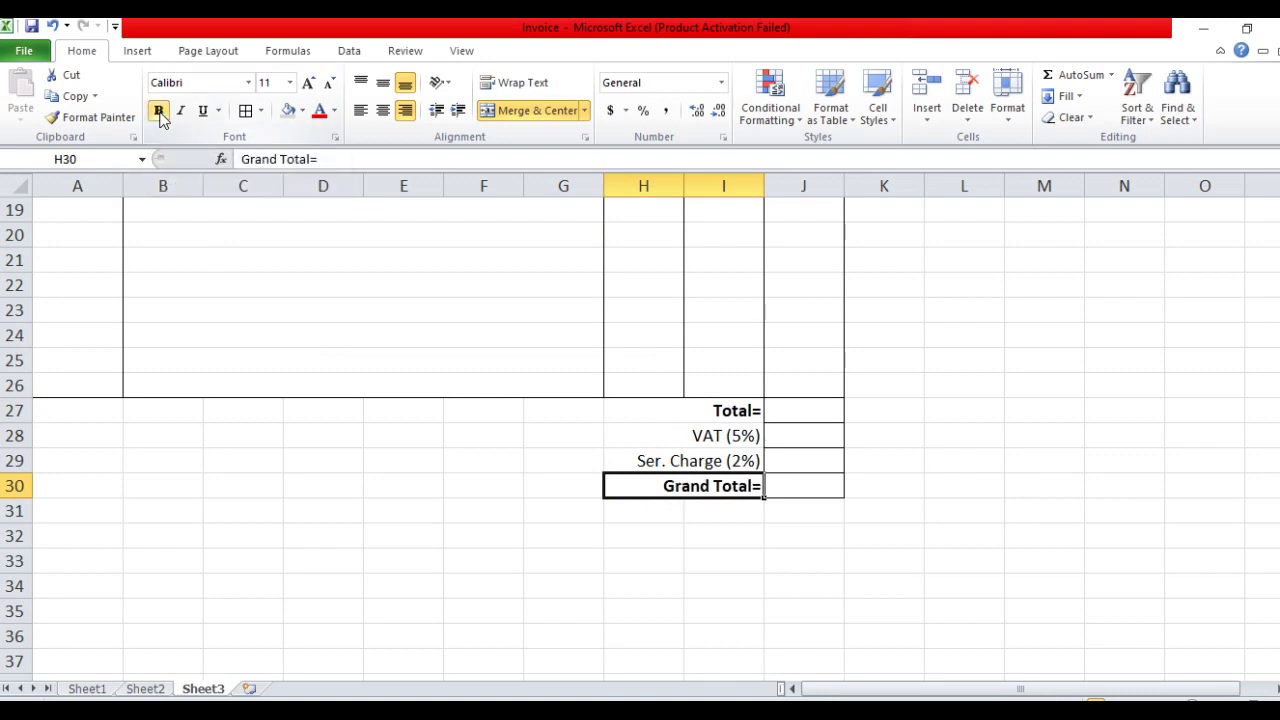
pyautogui.click(807, 582)
pyautogui.scroll(4, 608, 497)
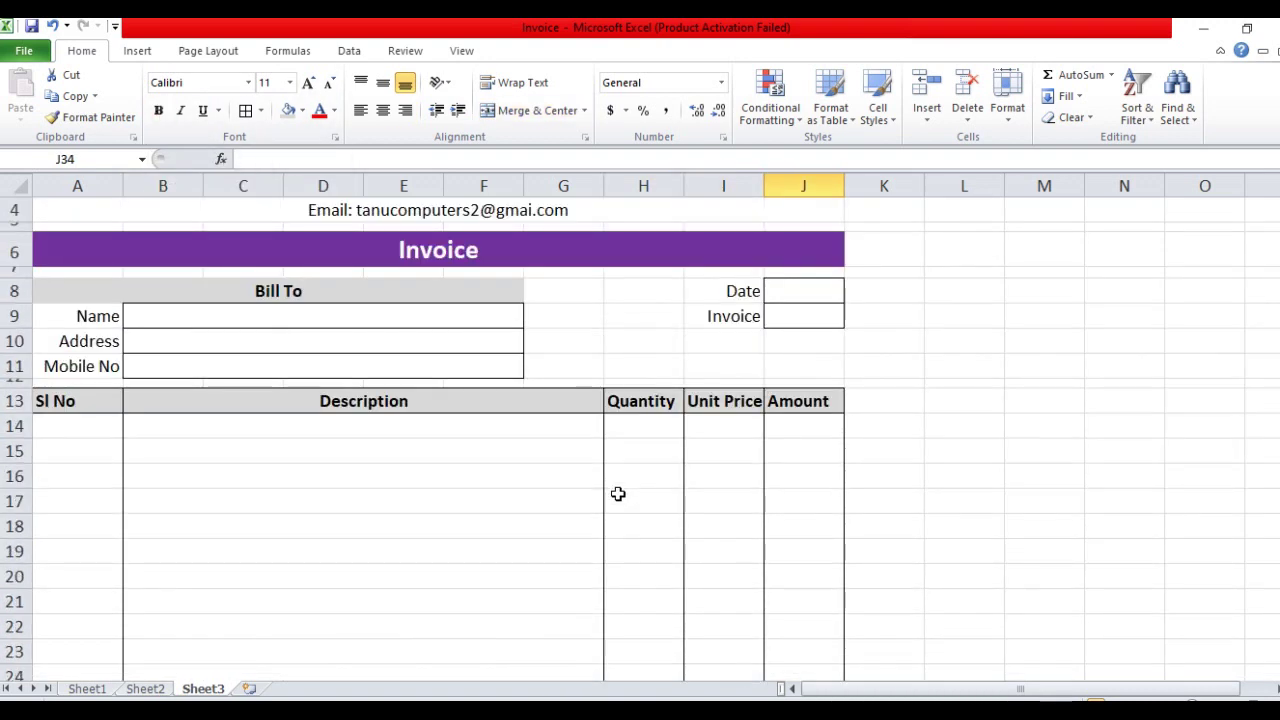
# Enter 1 in A14 and centre A14:A26 both vertically and horizontally
pyautogui.scroll(-1, 97, 363)
pyautogui.click(98, 362)
pyautogui.write('1')
pyautogui.press('Return')
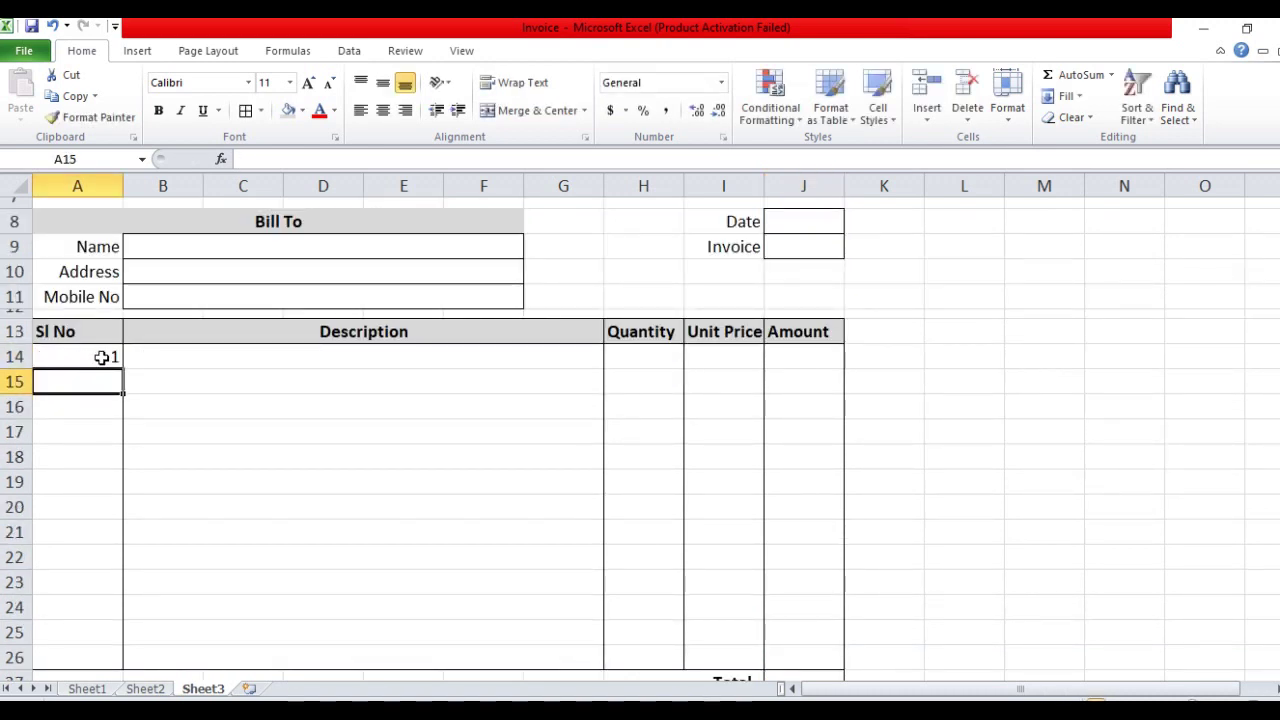
pyautogui.moveTo(101, 357); pyautogui.dragTo(88, 650)
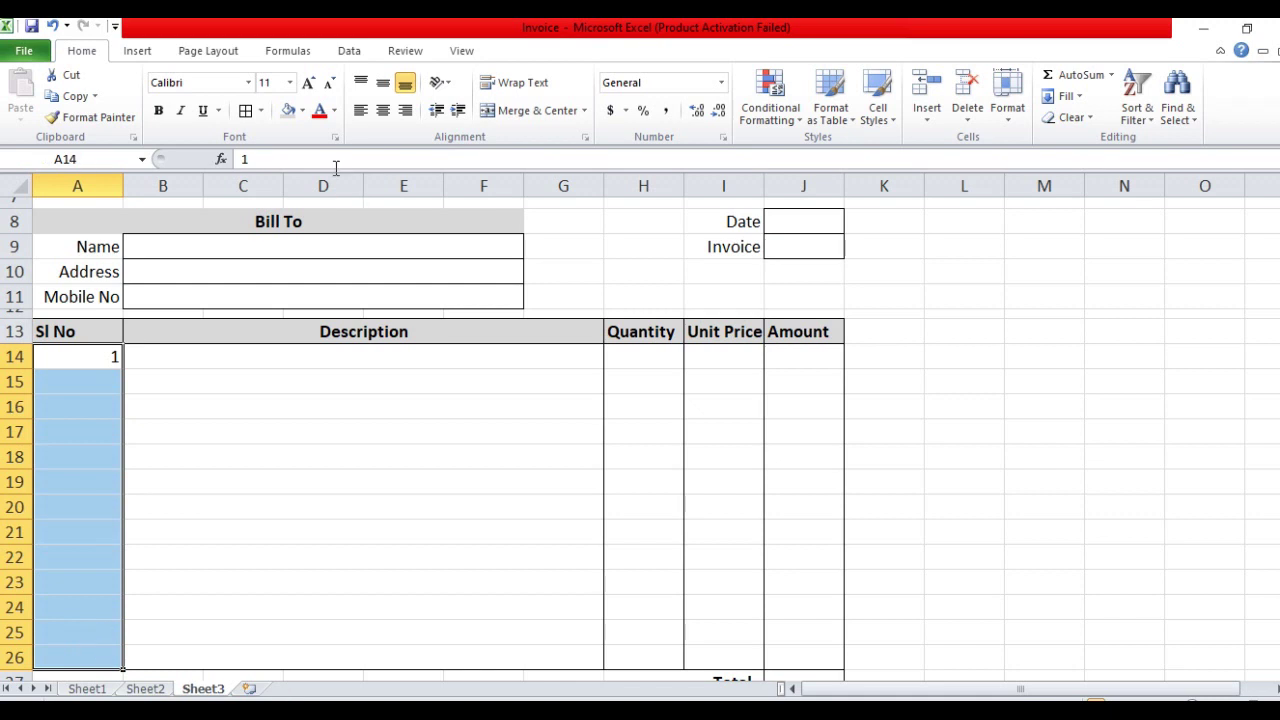
pyautogui.click(383, 82)
pyautogui.click(383, 110)
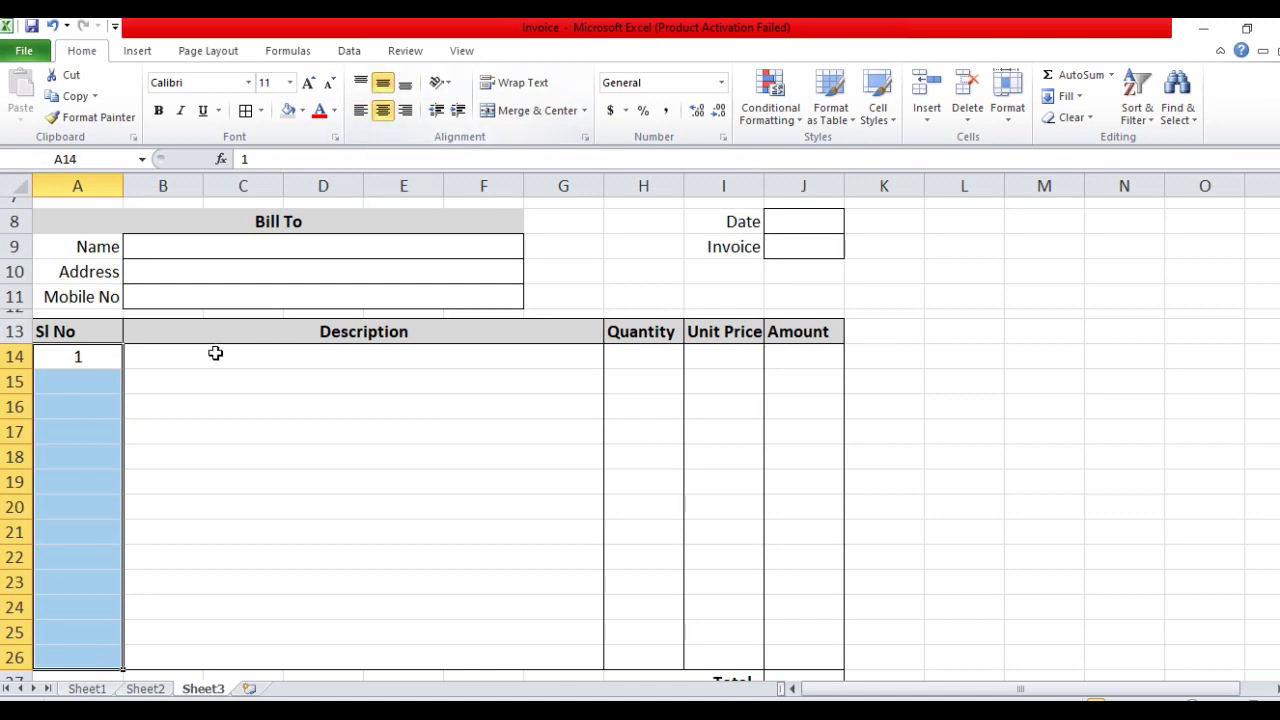
pyautogui.click(106, 365)
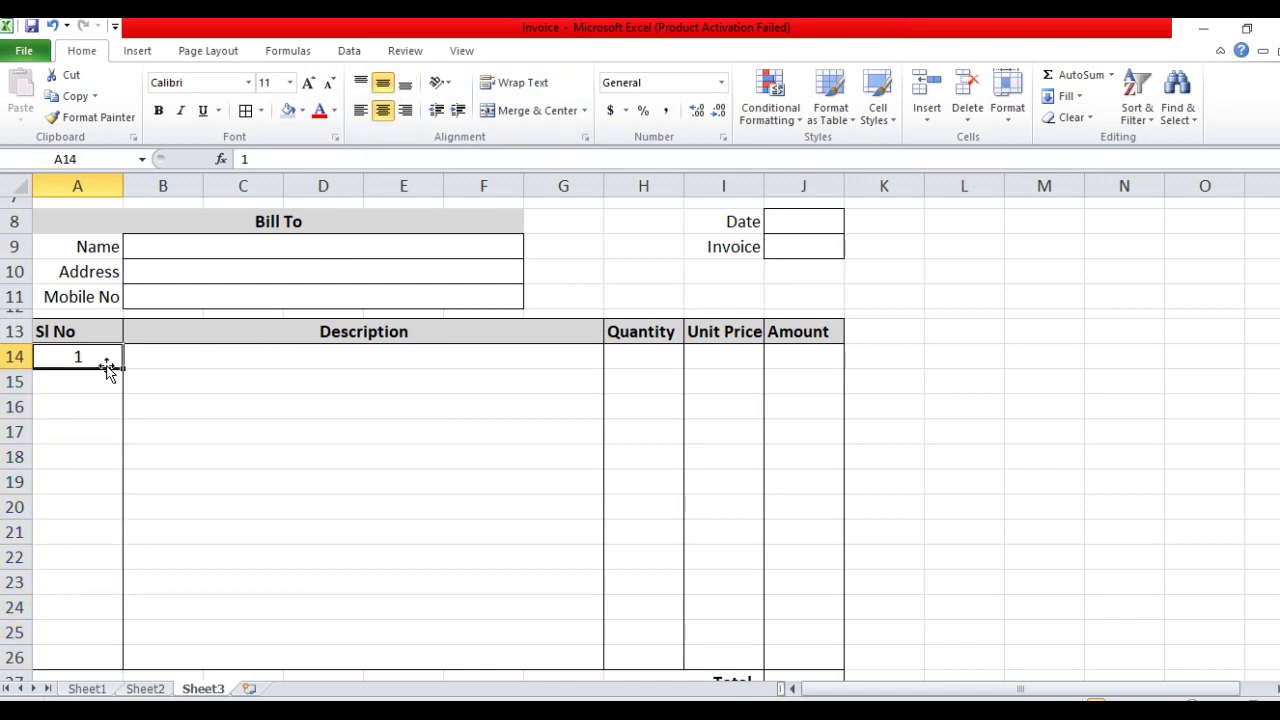
pyautogui.click(185, 357)
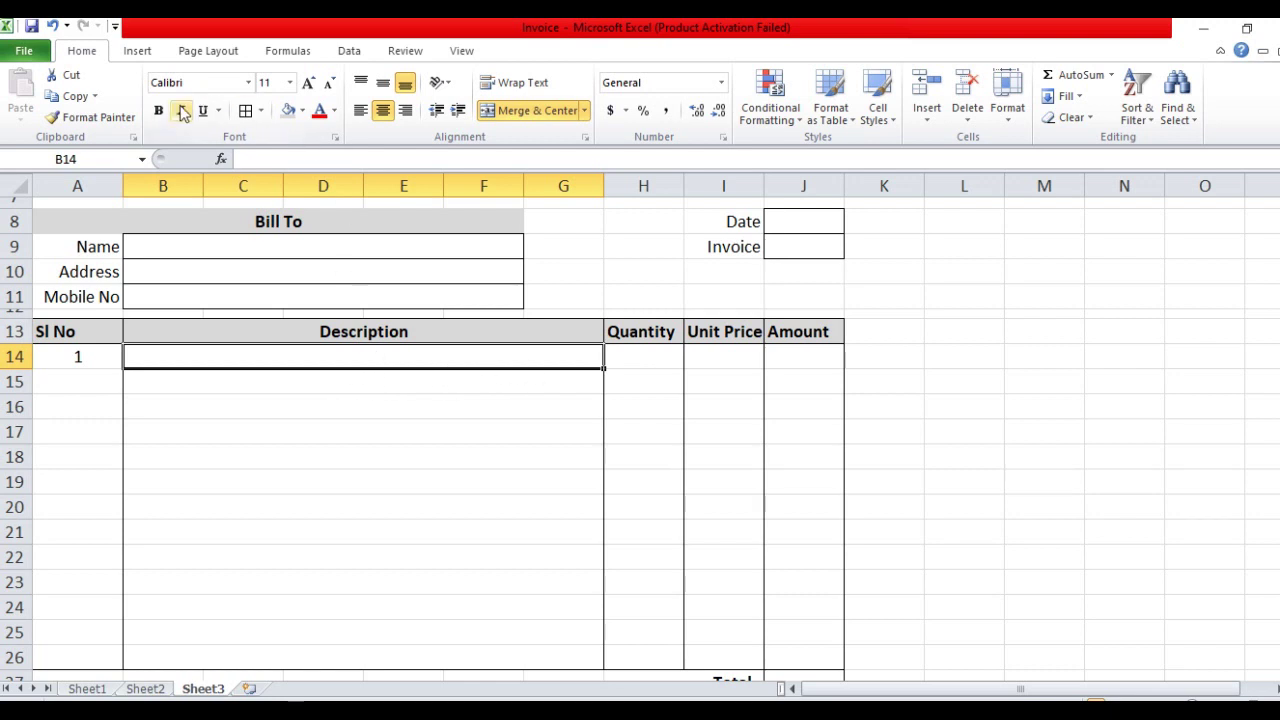
# Add List data validation to B14 with source Sheet2!A2:A13
pyautogui.click(349, 50)
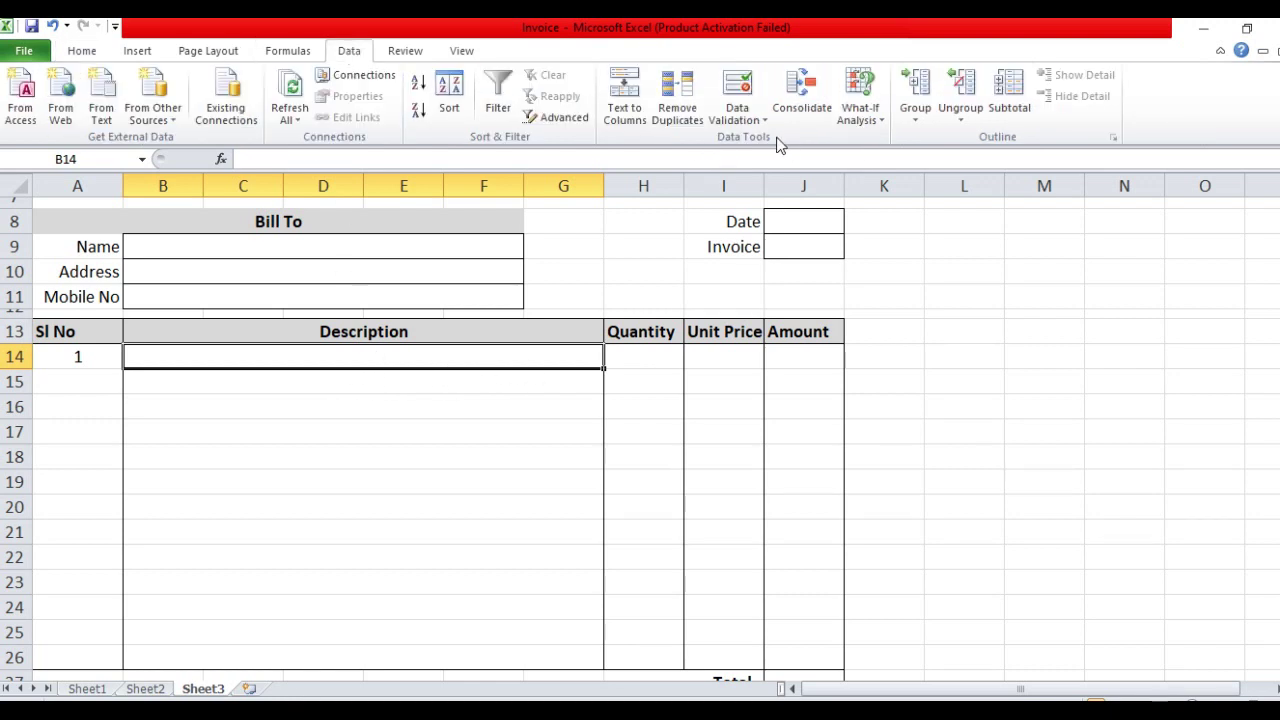
pyautogui.click(751, 120)
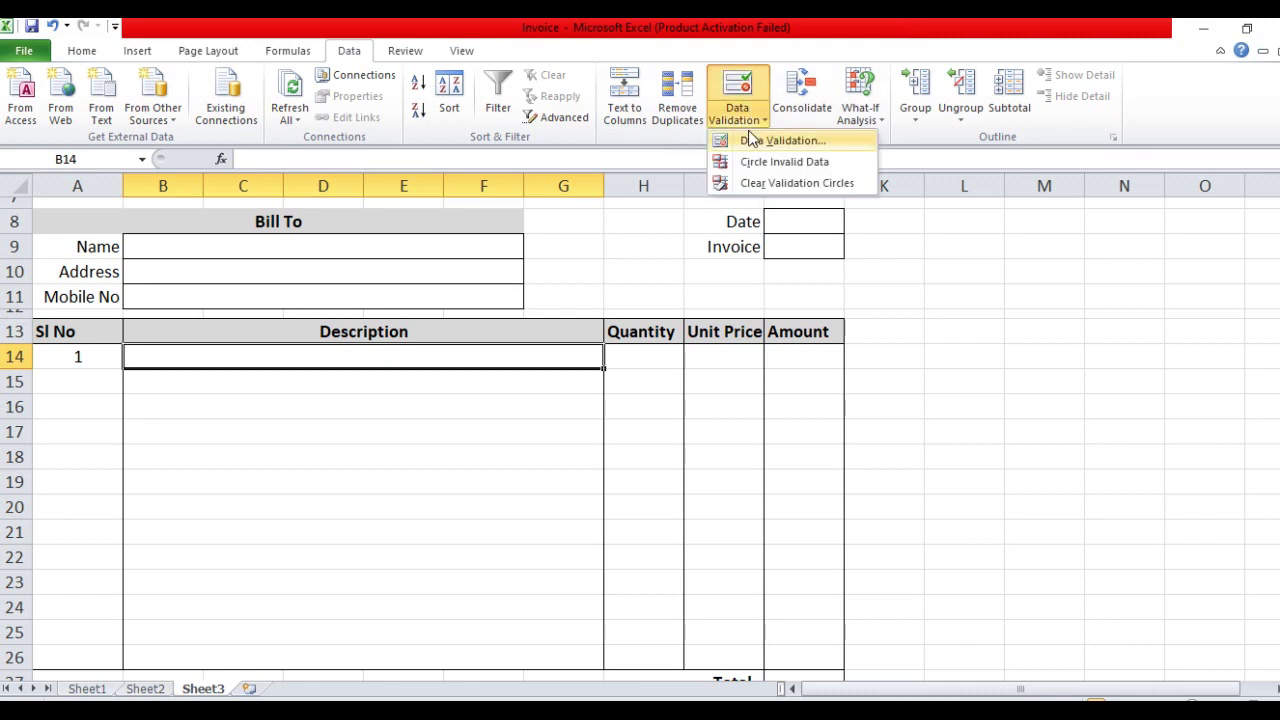
pyautogui.click(751, 141)
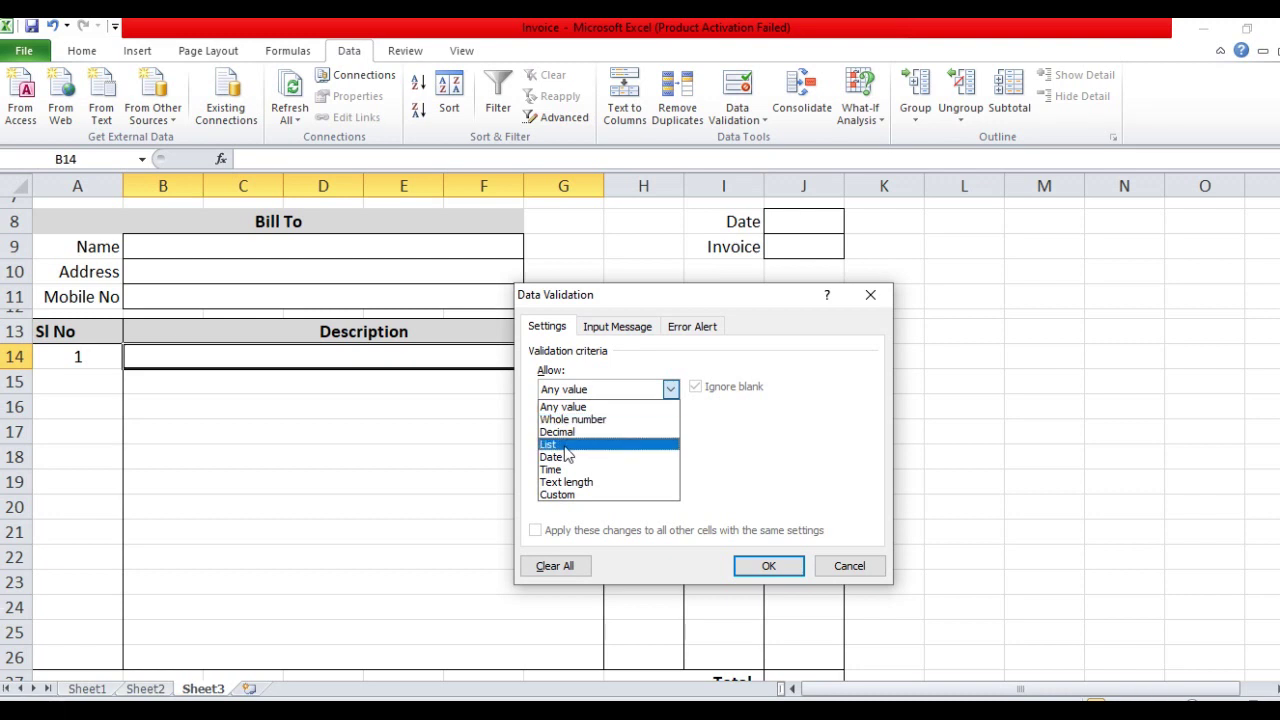
pyautogui.click(555, 444)
pyautogui.click(575, 467)
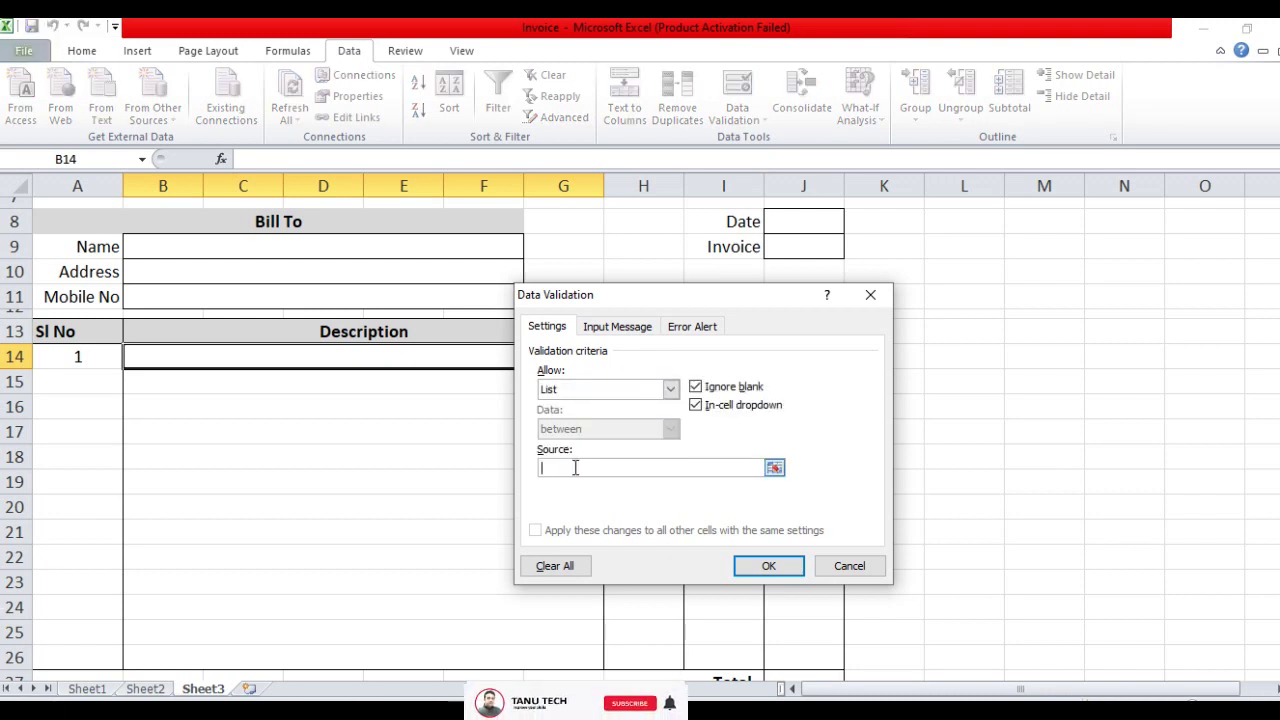
pyautogui.click(145, 688)
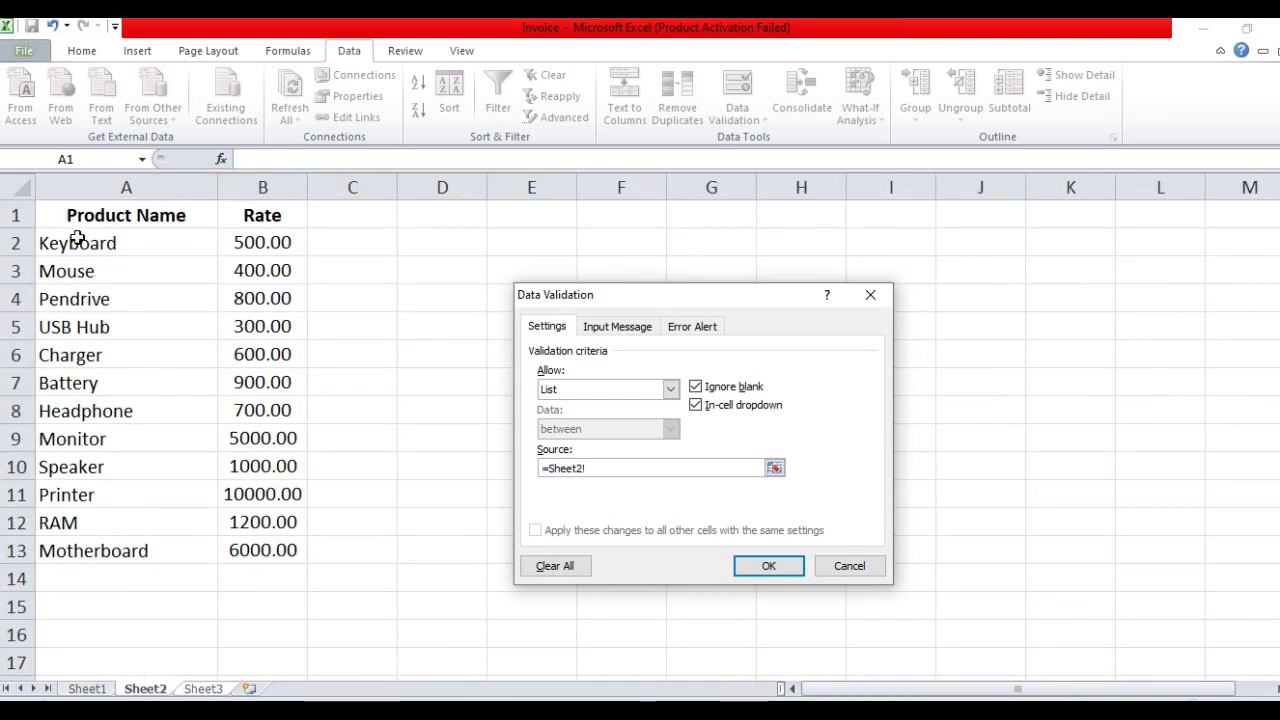
pyautogui.moveTo(77, 237); pyautogui.dragTo(80, 537)
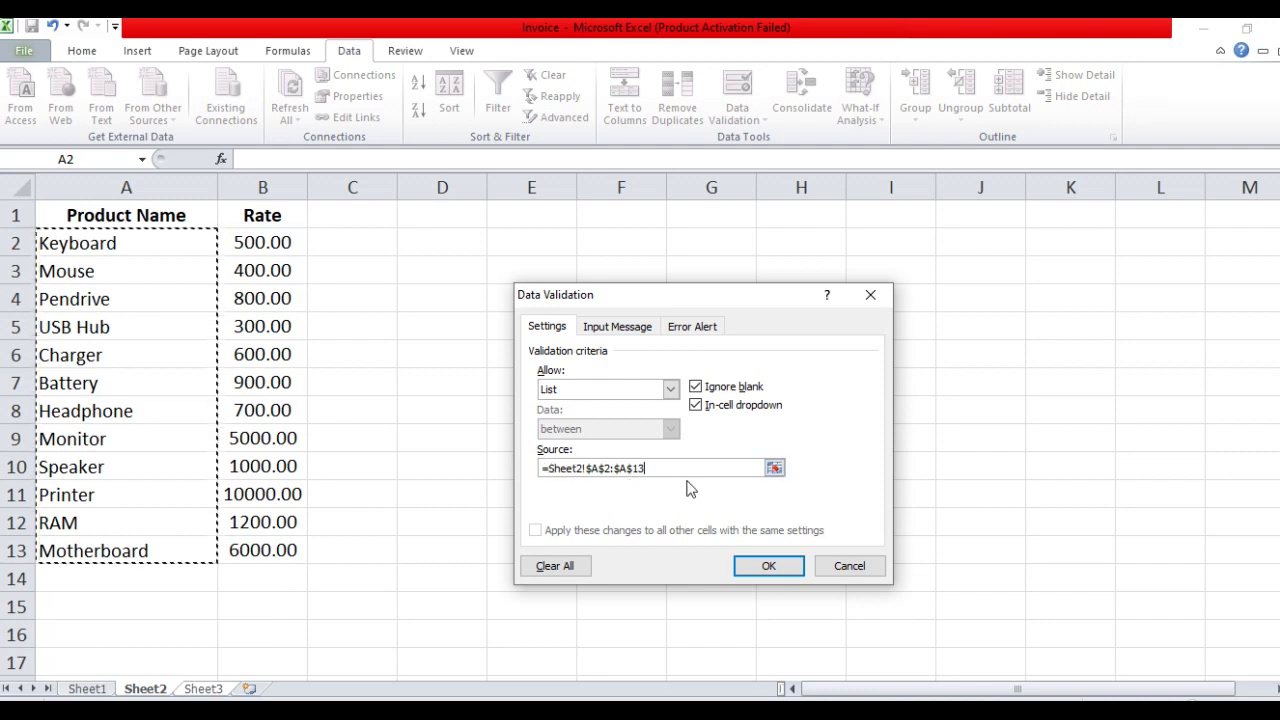
pyautogui.click(766, 566)
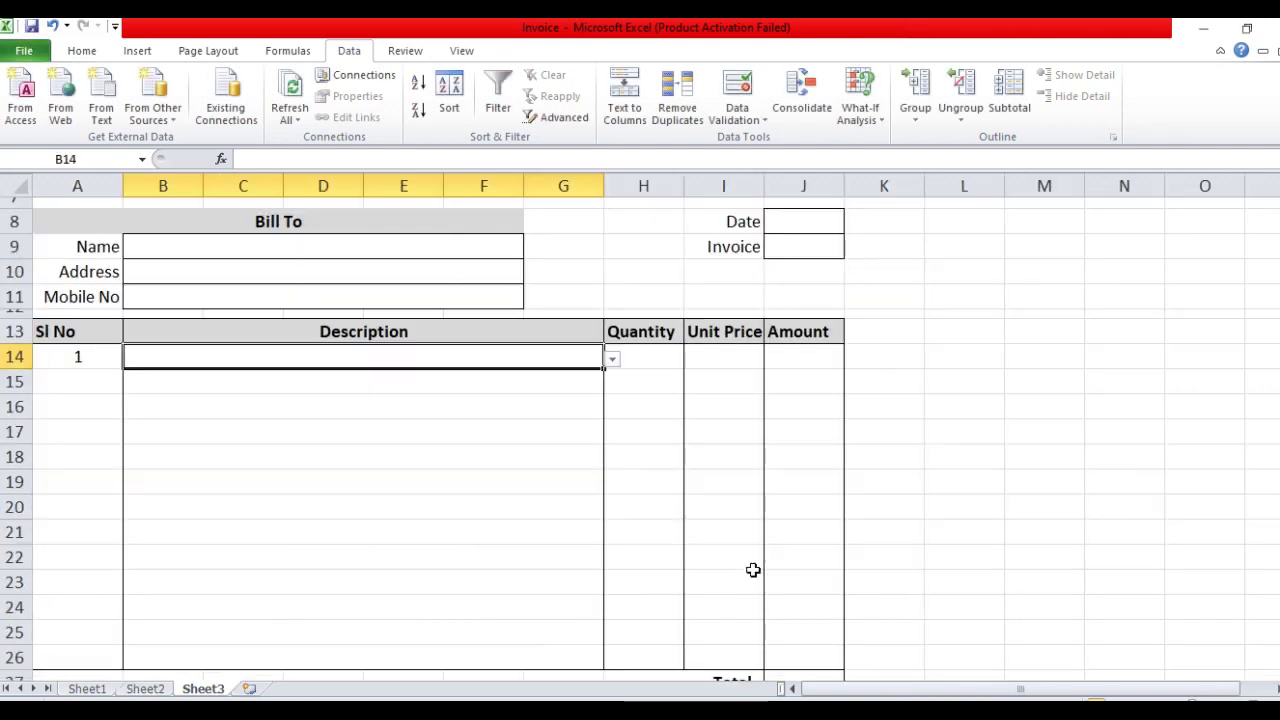
pyautogui.click(500, 392)
pyautogui.click(522, 360)
pyautogui.click(614, 362)
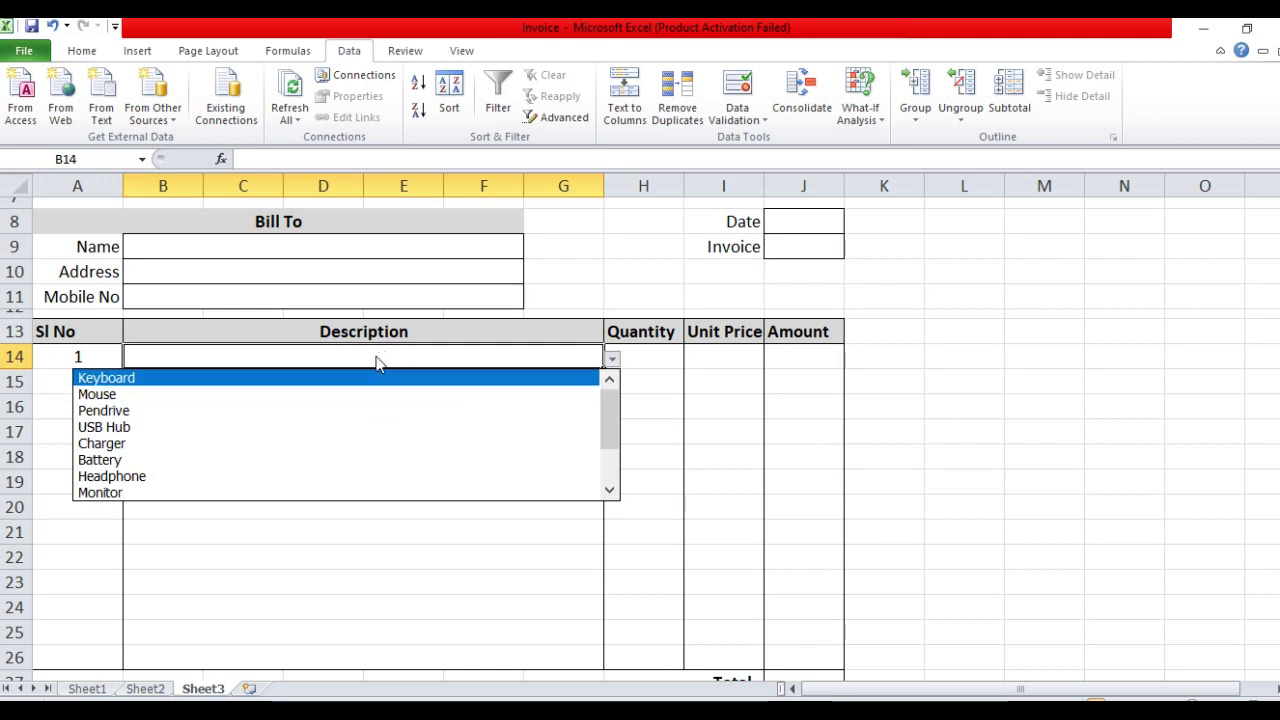
pyautogui.click(354, 380)
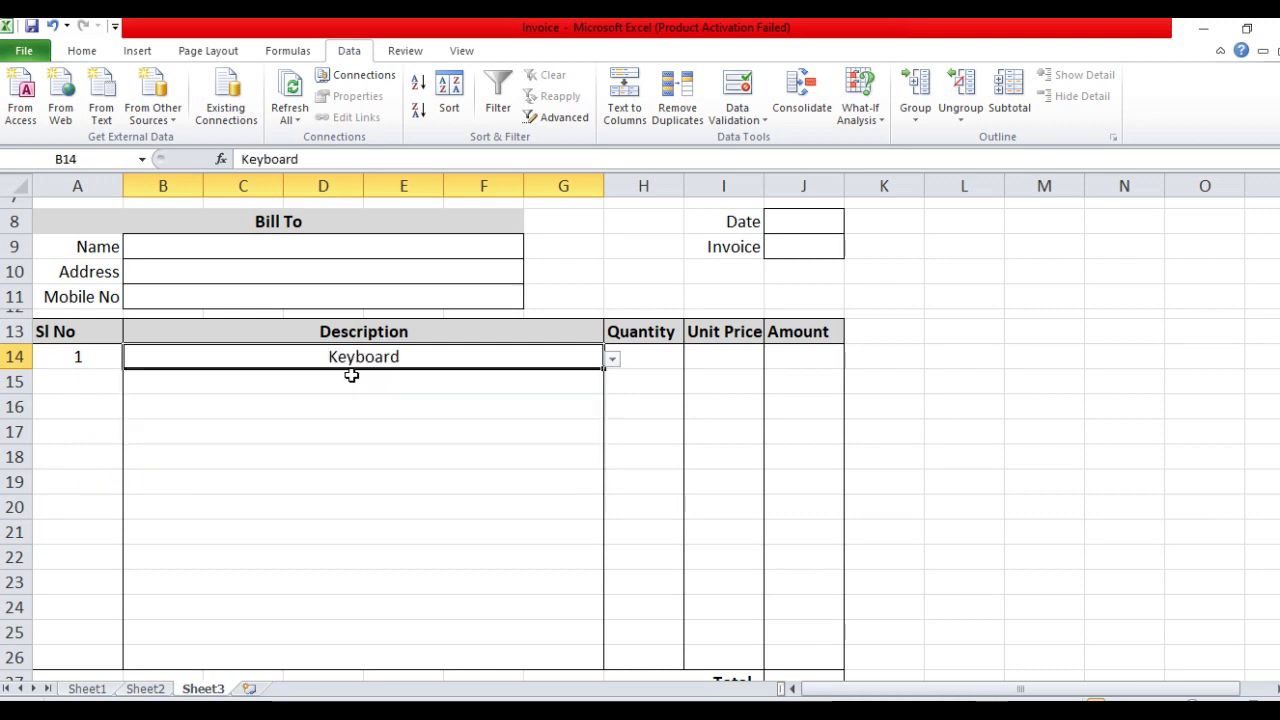
pyautogui.click(366, 381)
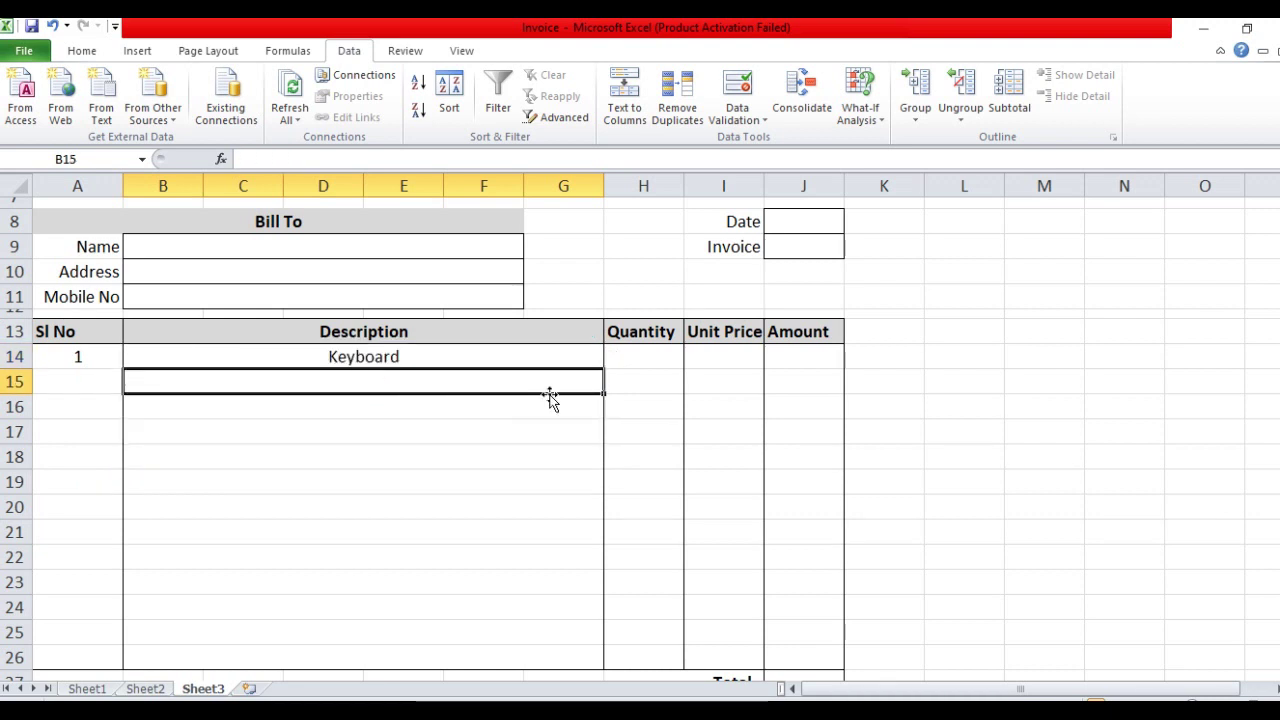
pyautogui.click(425, 353)
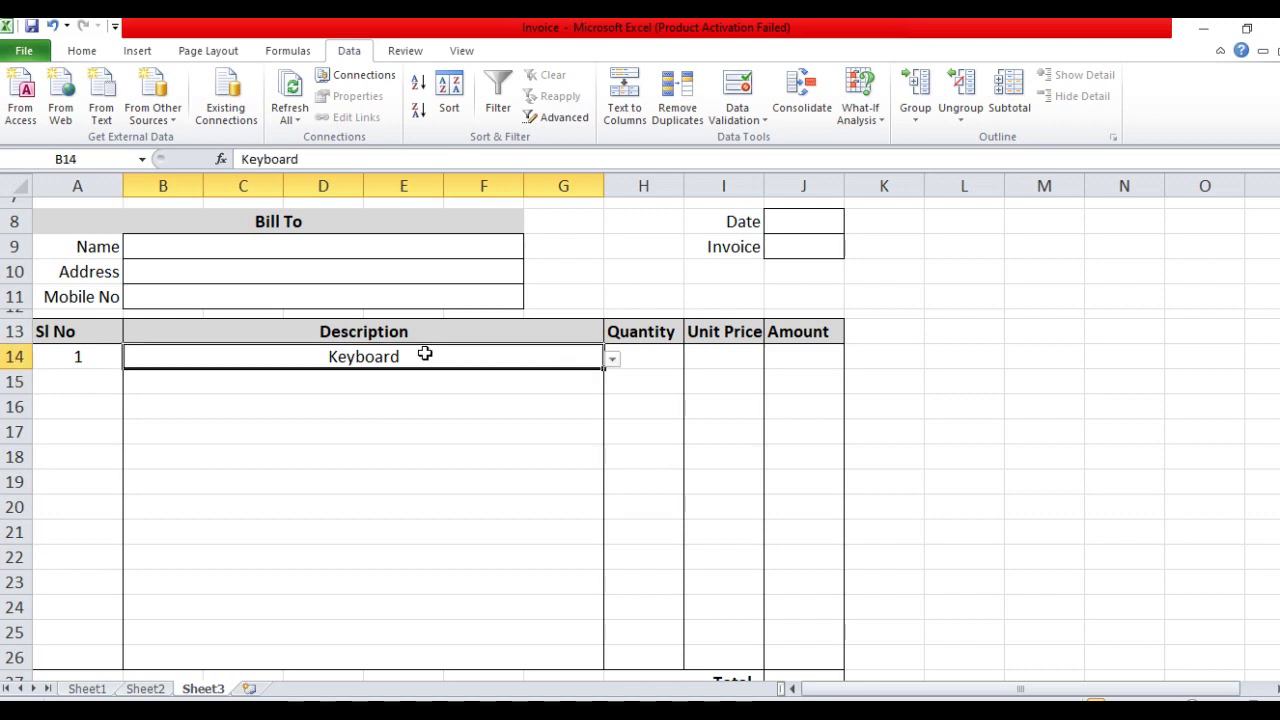
pyautogui.press('Delete')
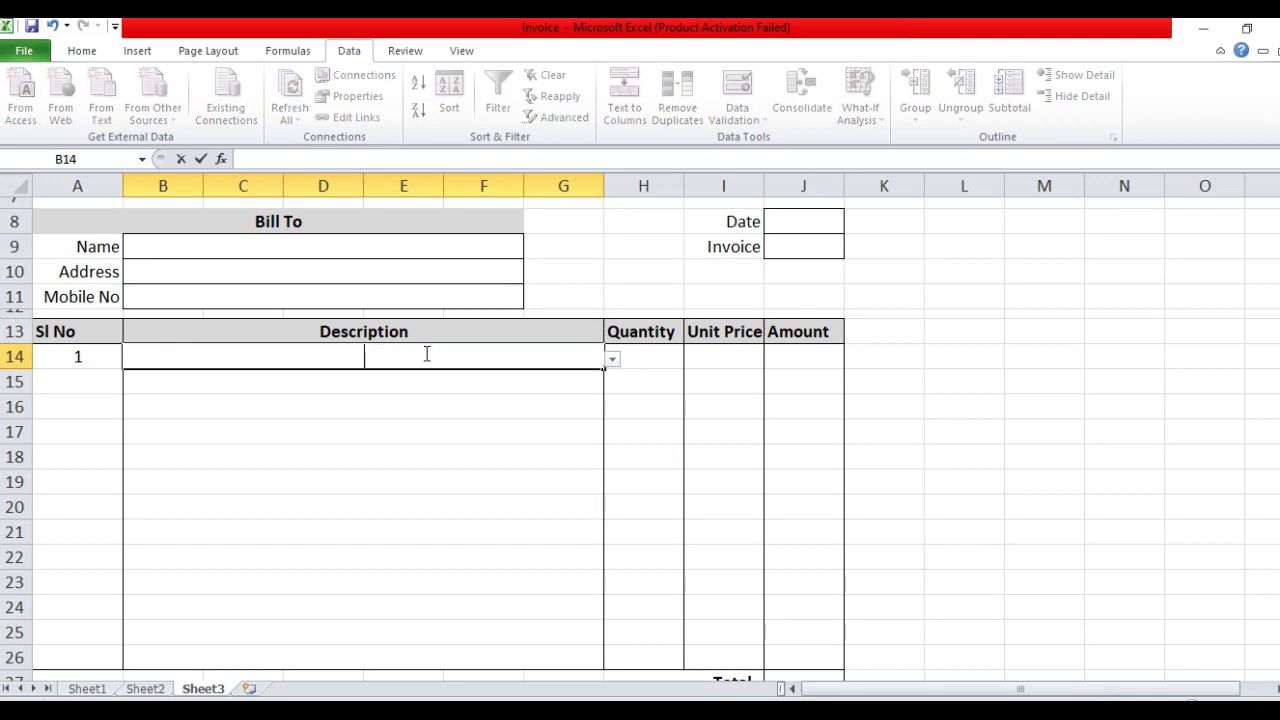
pyautogui.click(431, 386)
pyautogui.click(492, 357)
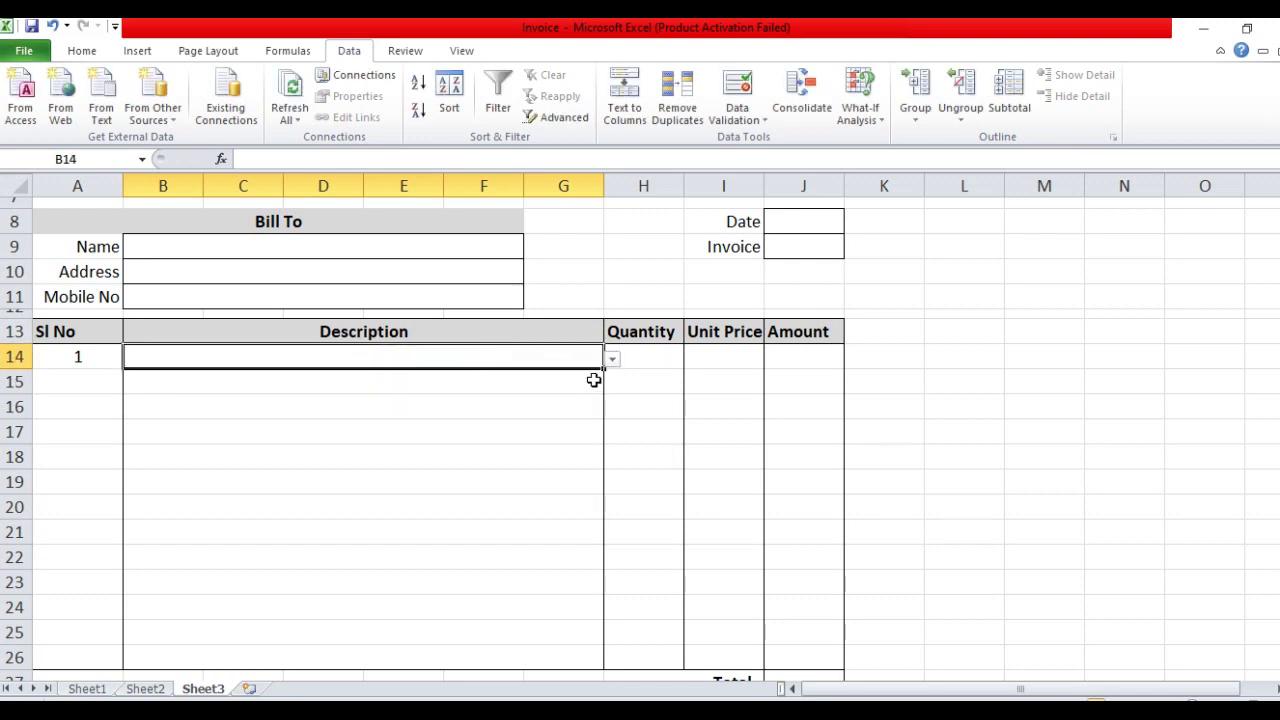
# Fill B14's product drop-down down through row 26
pyautogui.scroll(-1, 604, 372)
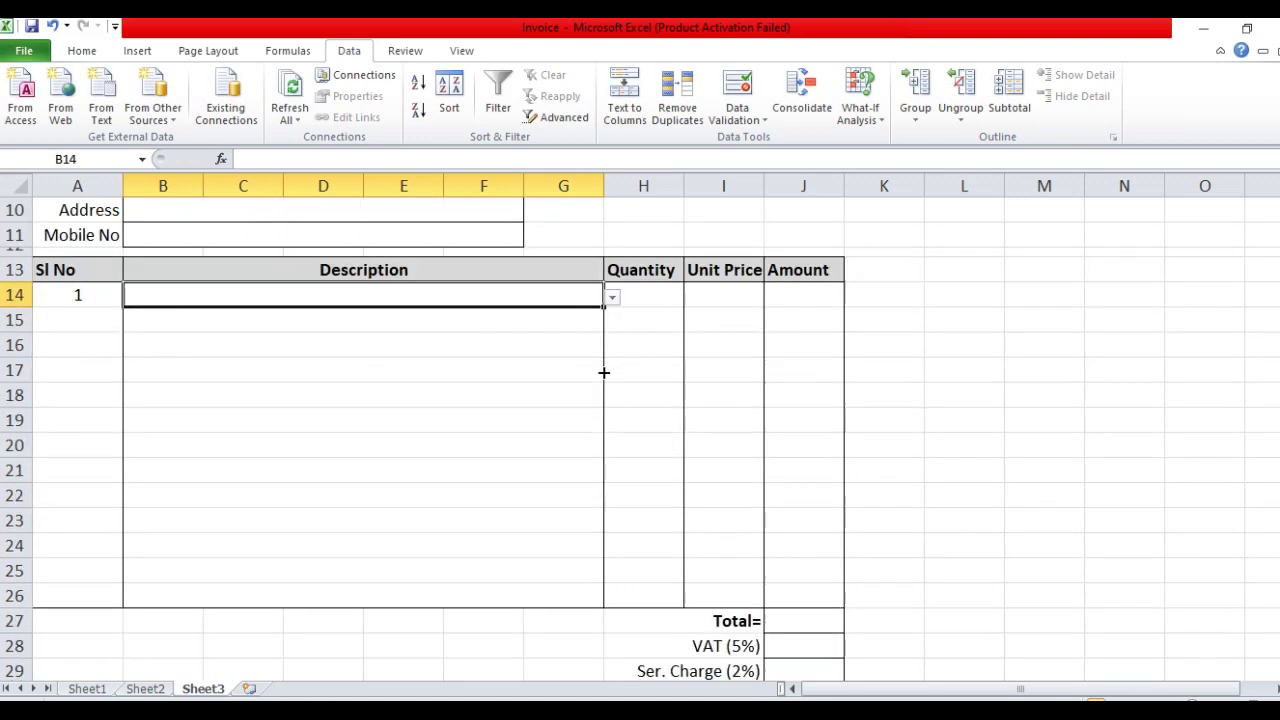
pyautogui.moveTo(603, 302); pyautogui.dragTo(581, 600)
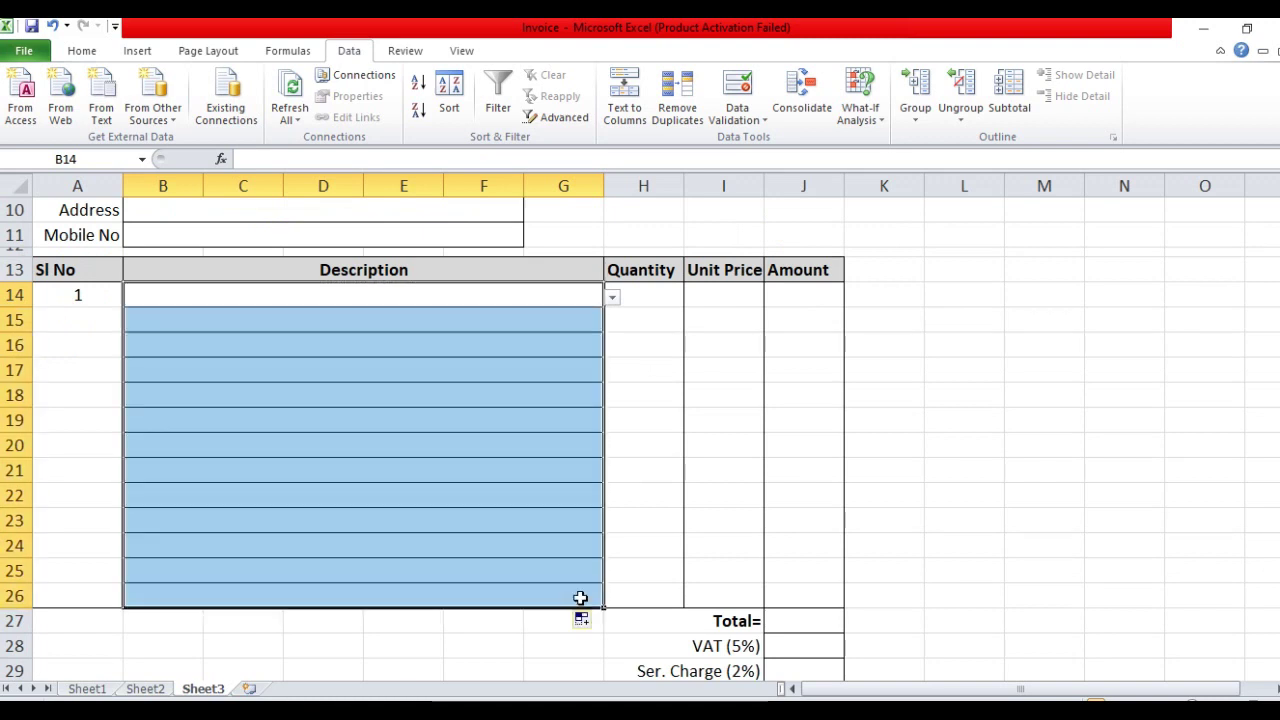
pyautogui.click(537, 465)
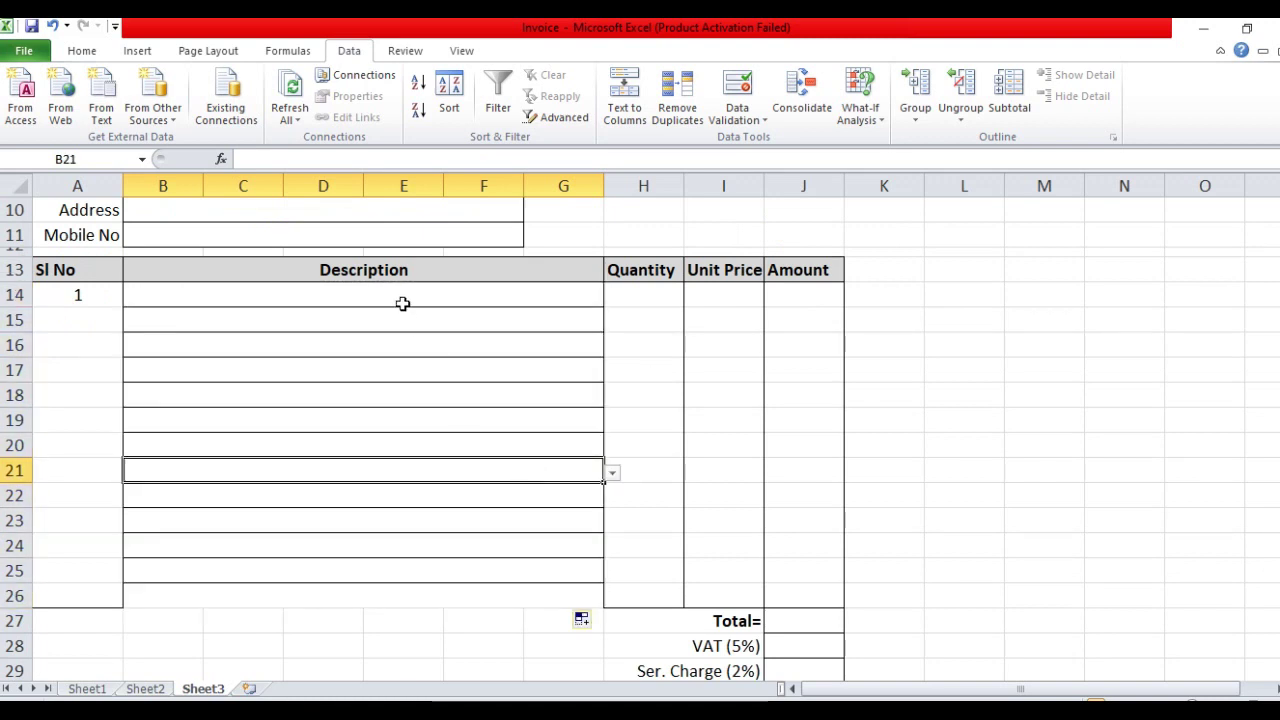
# Remove inner borders from B14:G26 and apply Outside Borders
pyautogui.moveTo(408, 298); pyautogui.dragTo(388, 596)
pyautogui.click(82, 50)
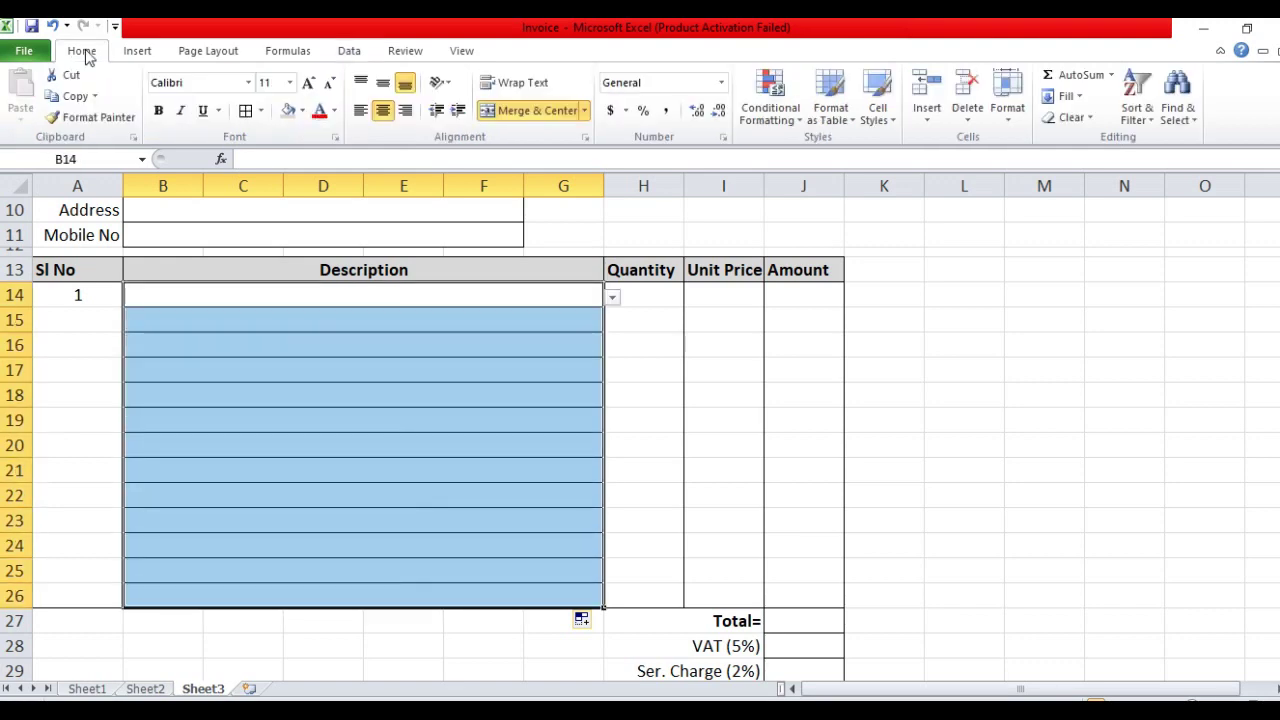
pyautogui.click(260, 110)
pyautogui.click(335, 243)
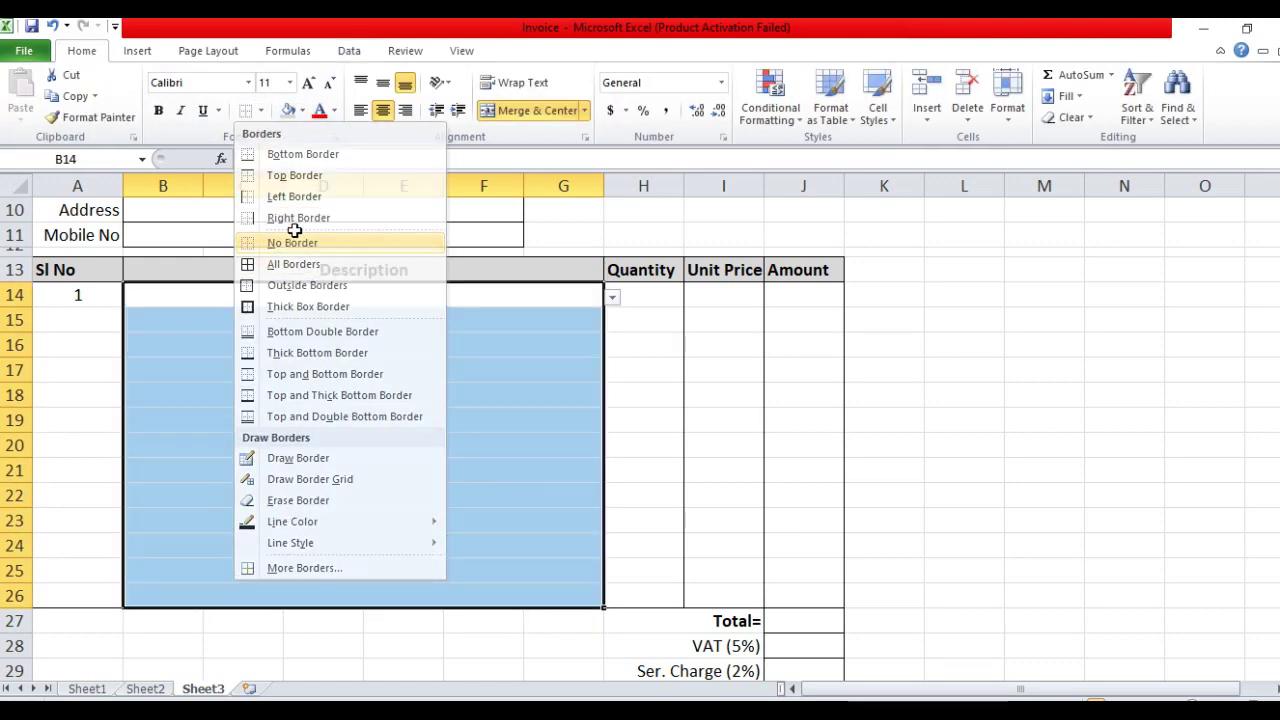
pyautogui.click(259, 112)
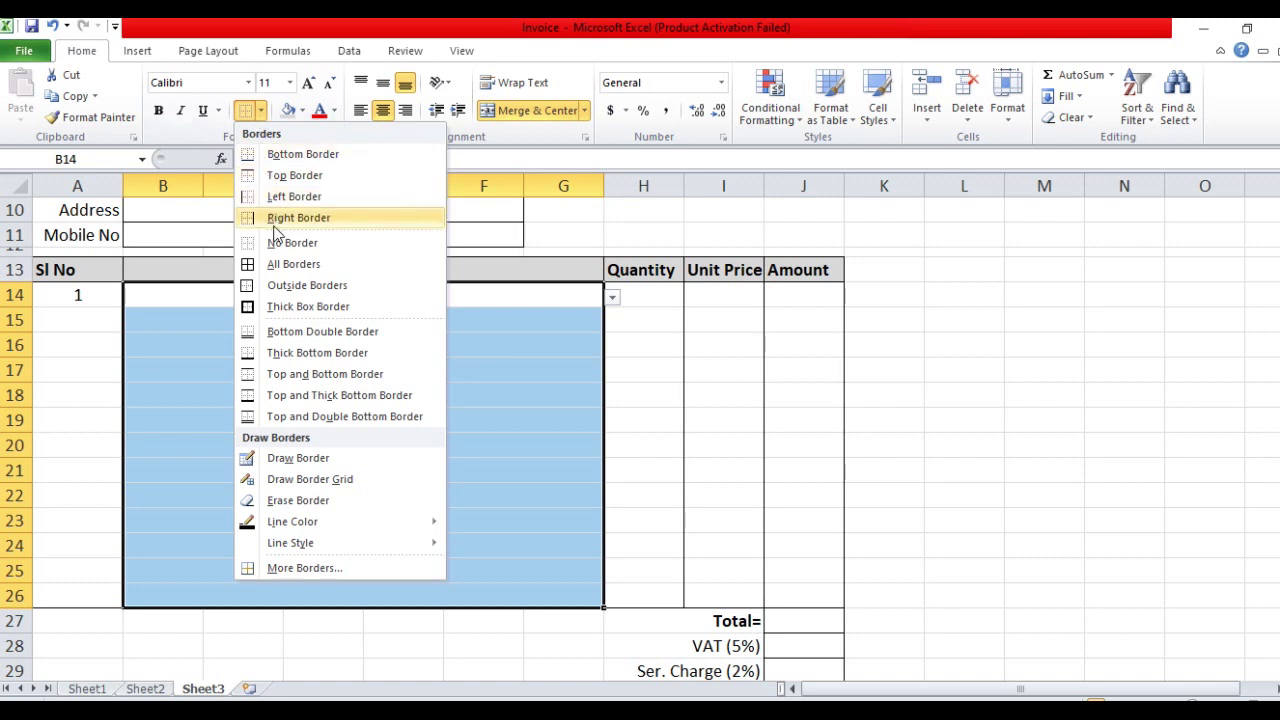
pyautogui.click(290, 287)
pyautogui.click(545, 402)
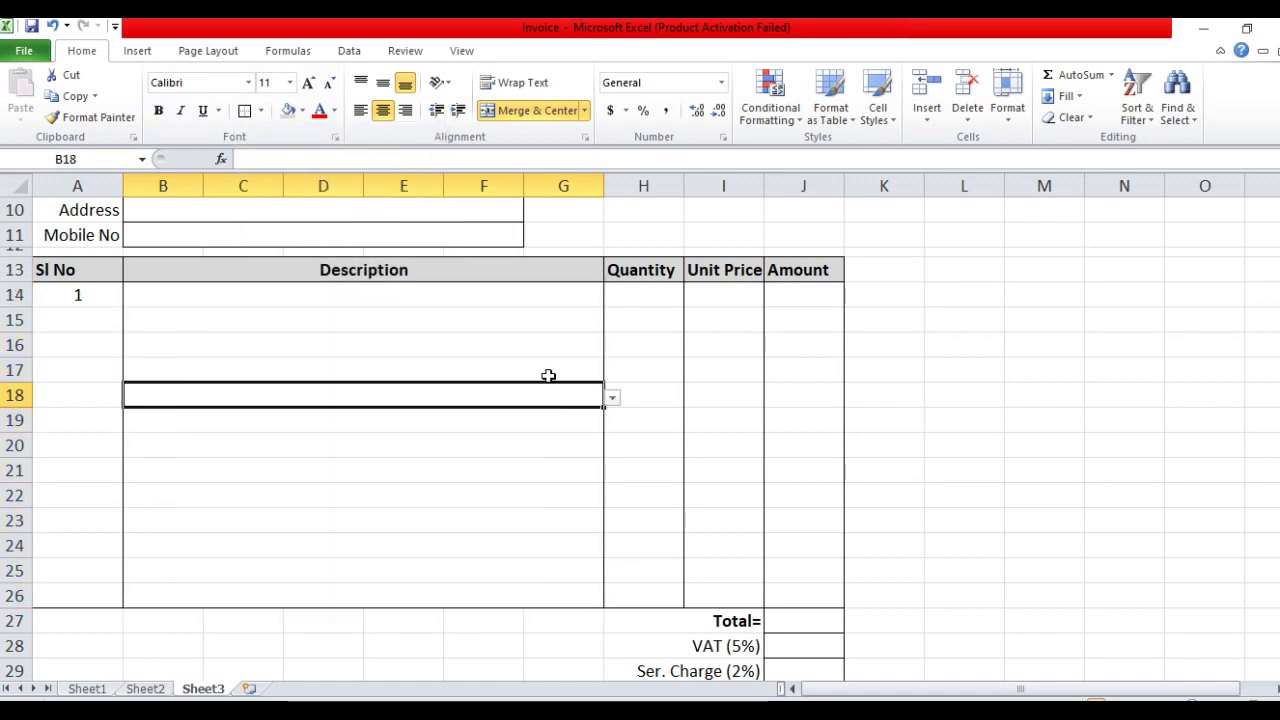
pyautogui.click(570, 323)
# Pick Keyboard in B14 and Mouse in B15 from the drop-downs
pyautogui.click(567, 296)
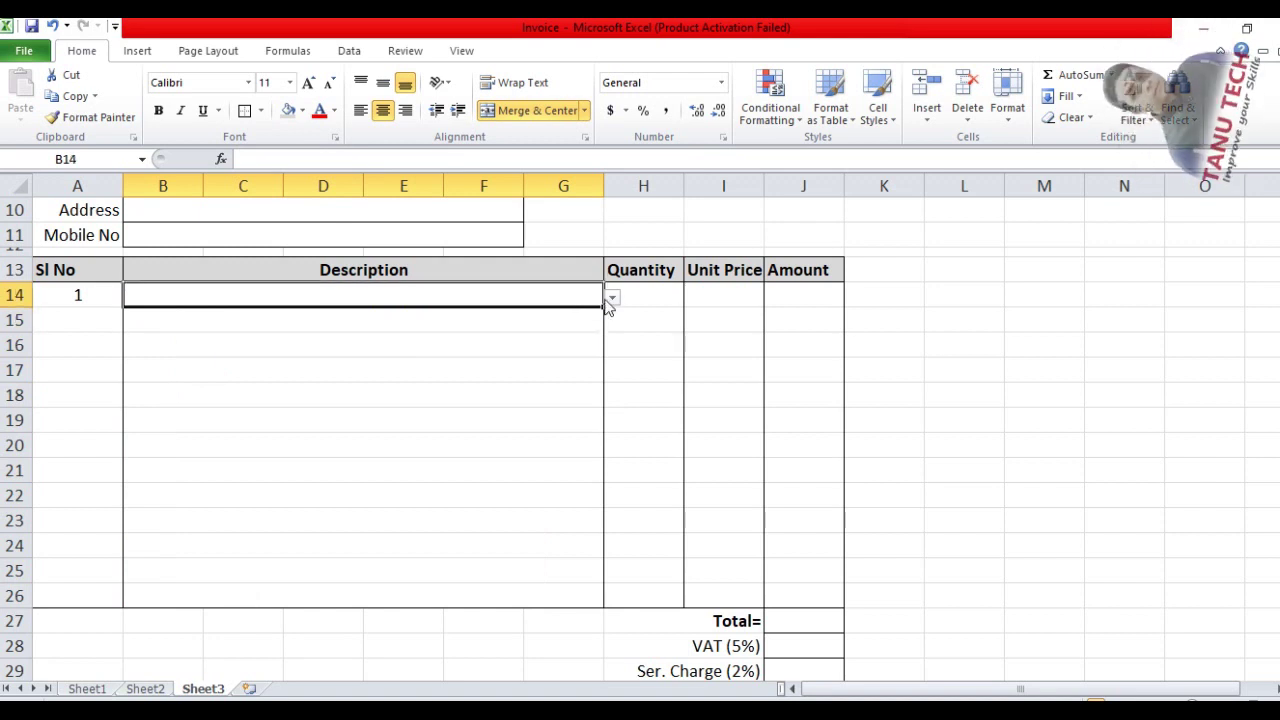
pyautogui.click(612, 298)
pyautogui.click(411, 322)
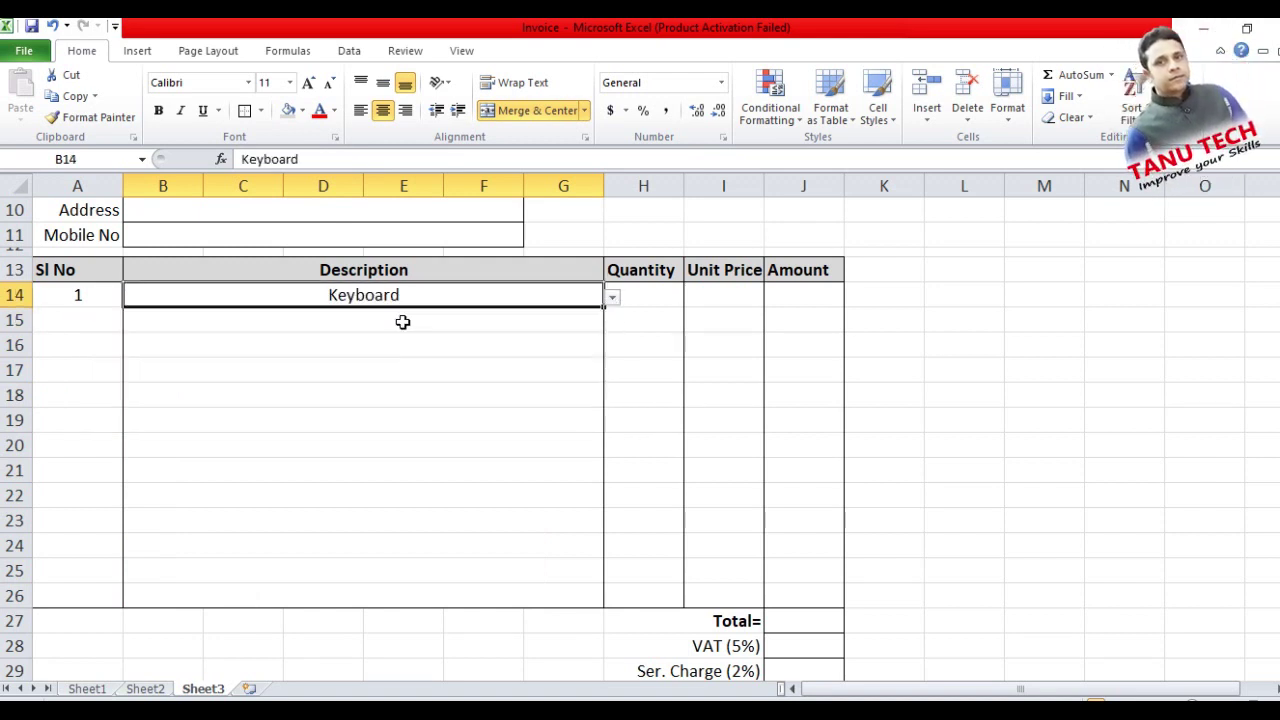
pyautogui.click(510, 319)
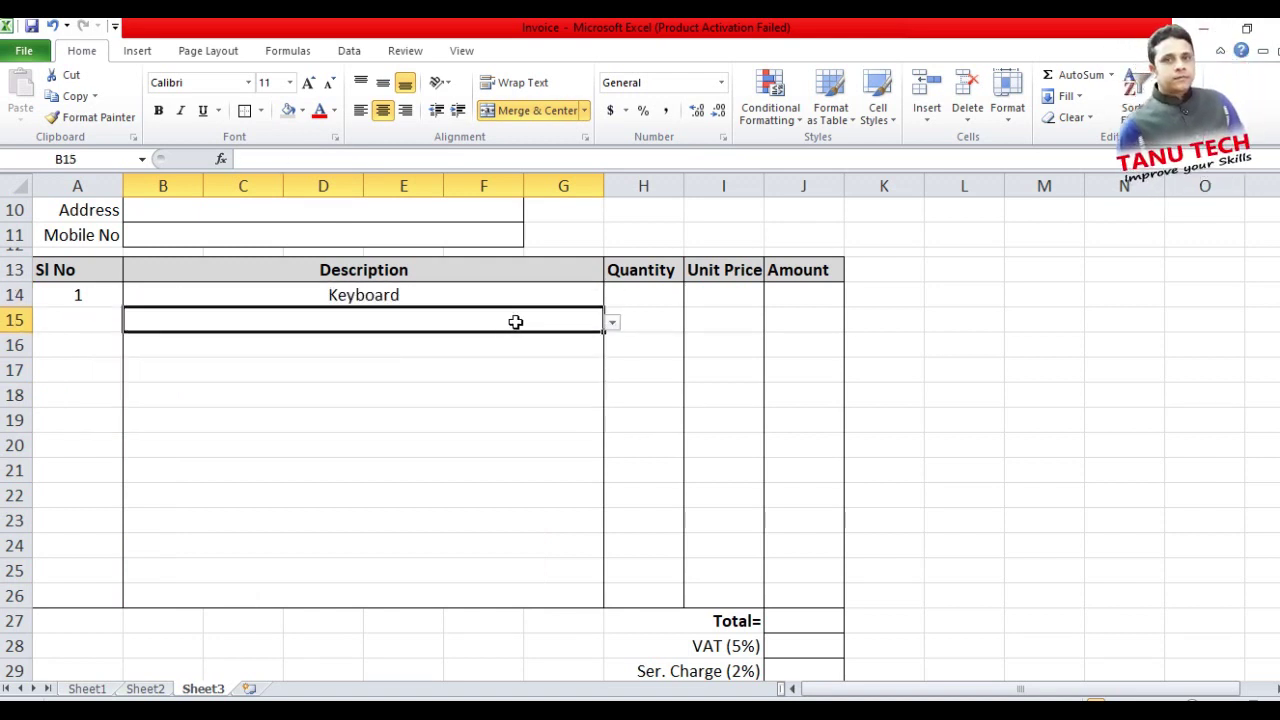
pyautogui.click(612, 323)
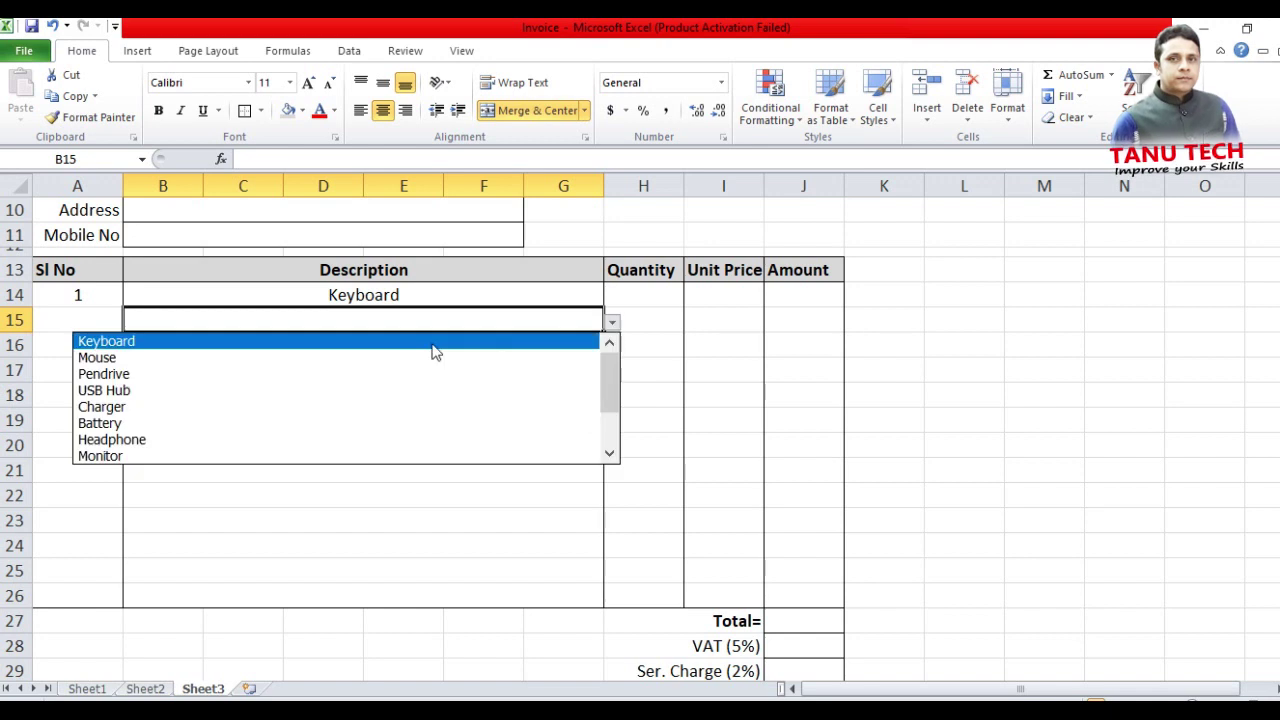
pyautogui.click(269, 358)
pyautogui.click(408, 390)
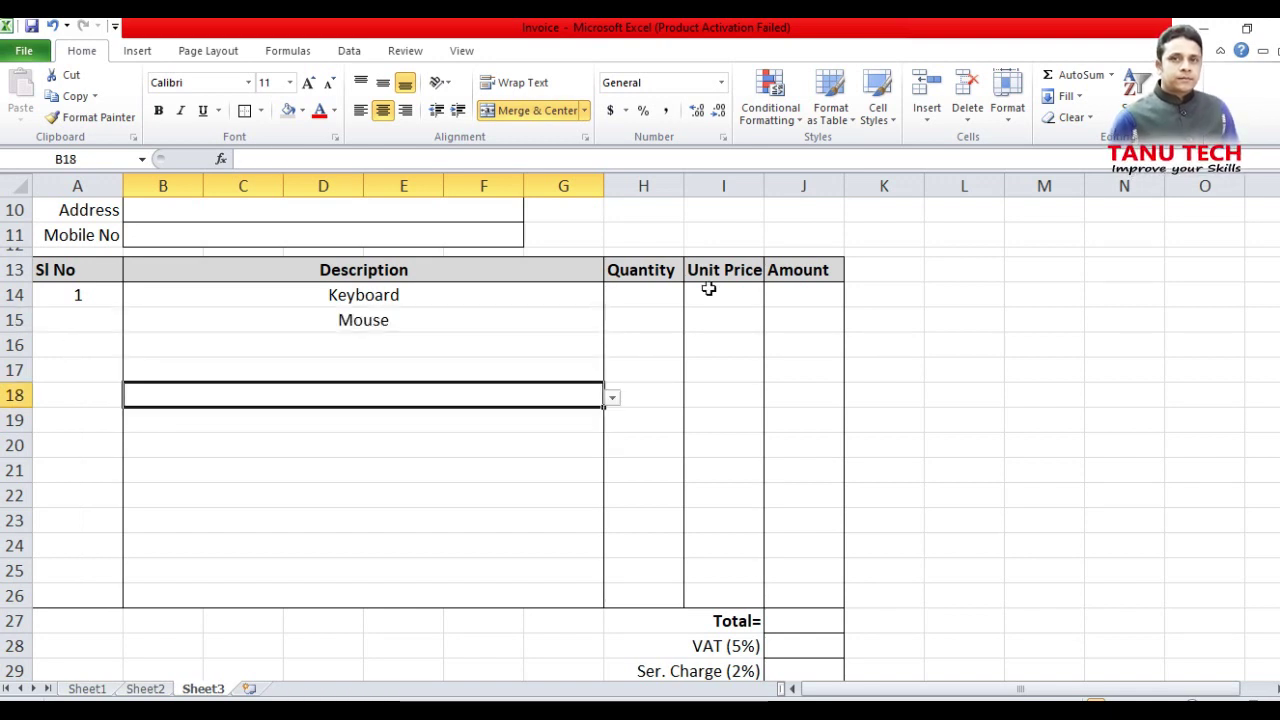
# Enter quantity 2 for Keyboard in H14
pyautogui.click(652, 291)
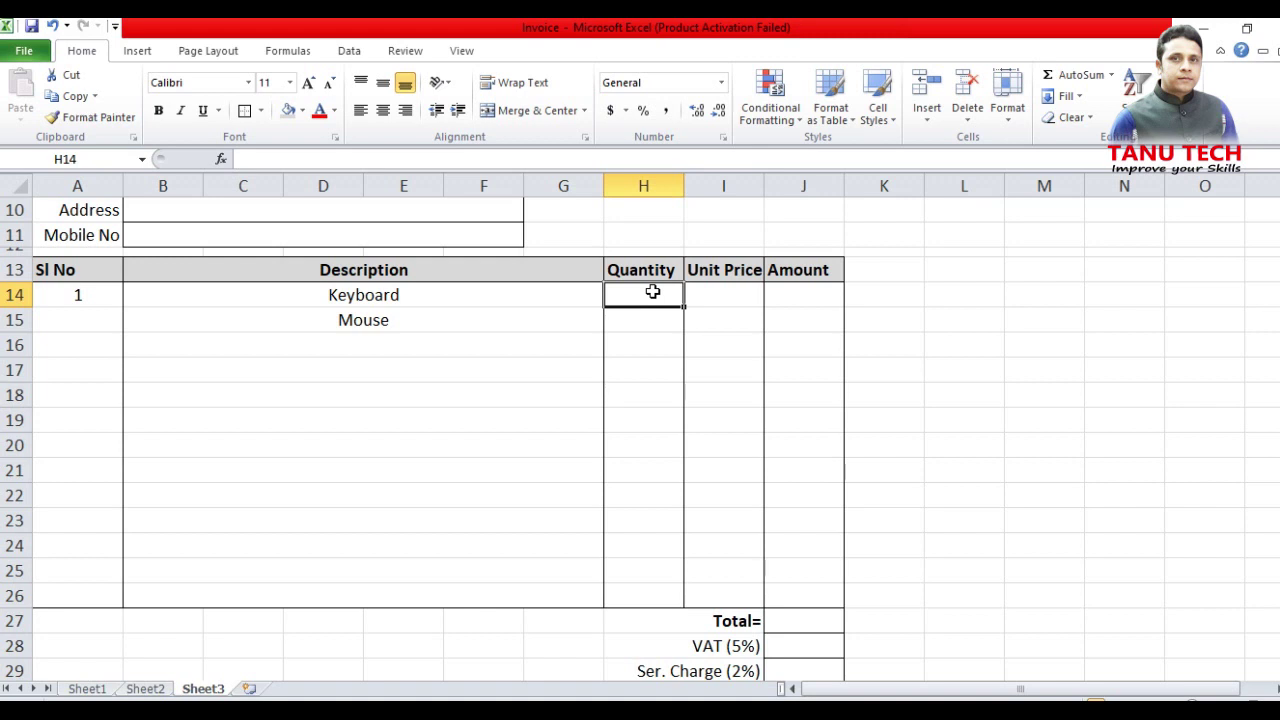
pyautogui.write('2')
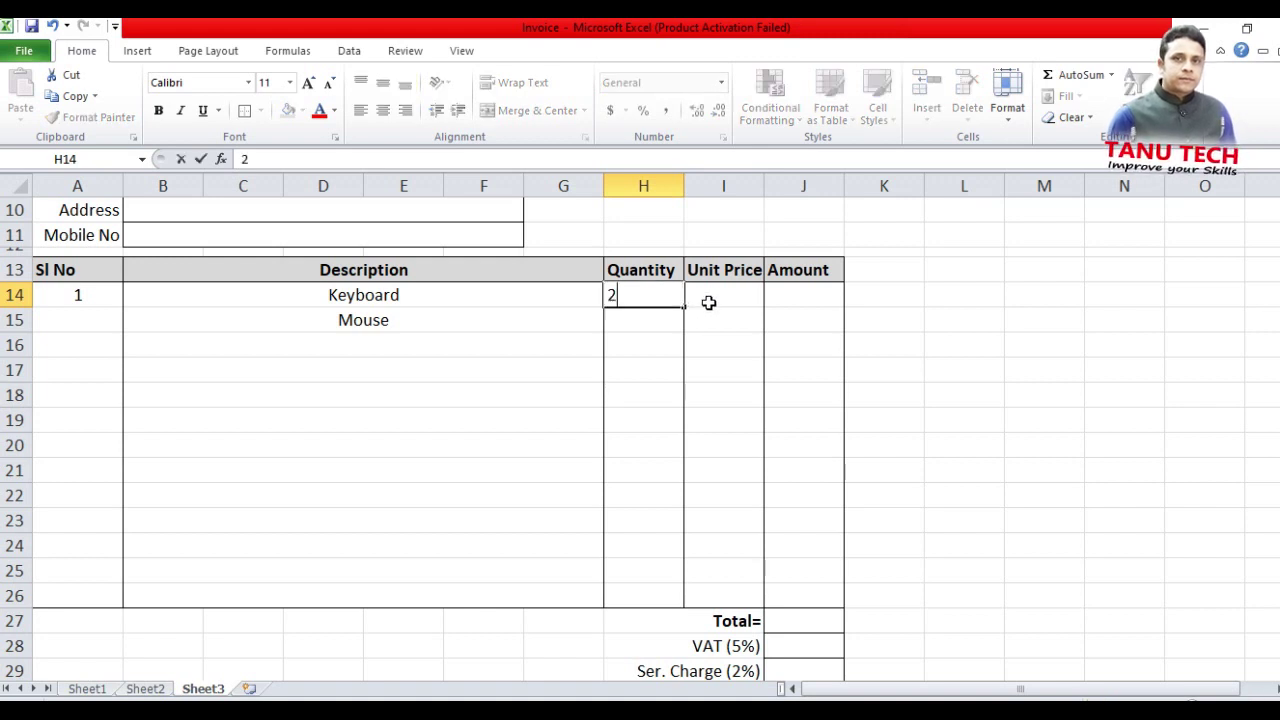
pyautogui.click(657, 320)
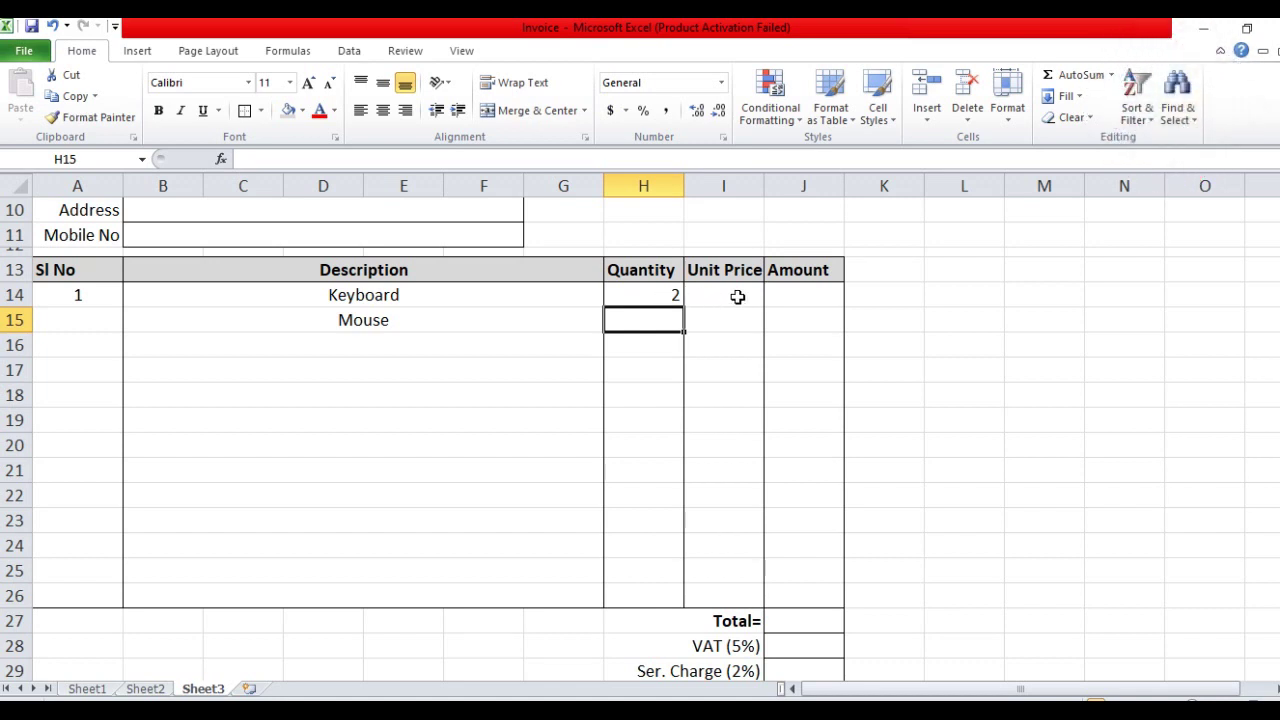
pyautogui.click(737, 297)
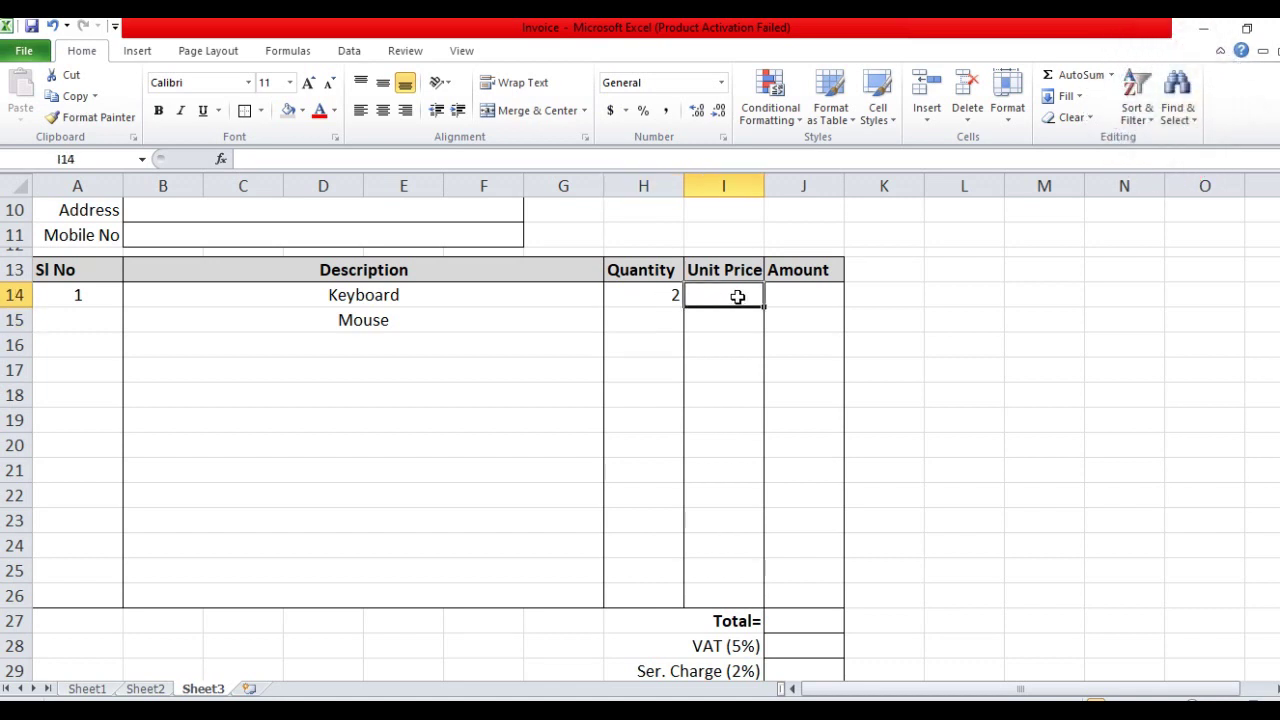
pyautogui.click(396, 297)
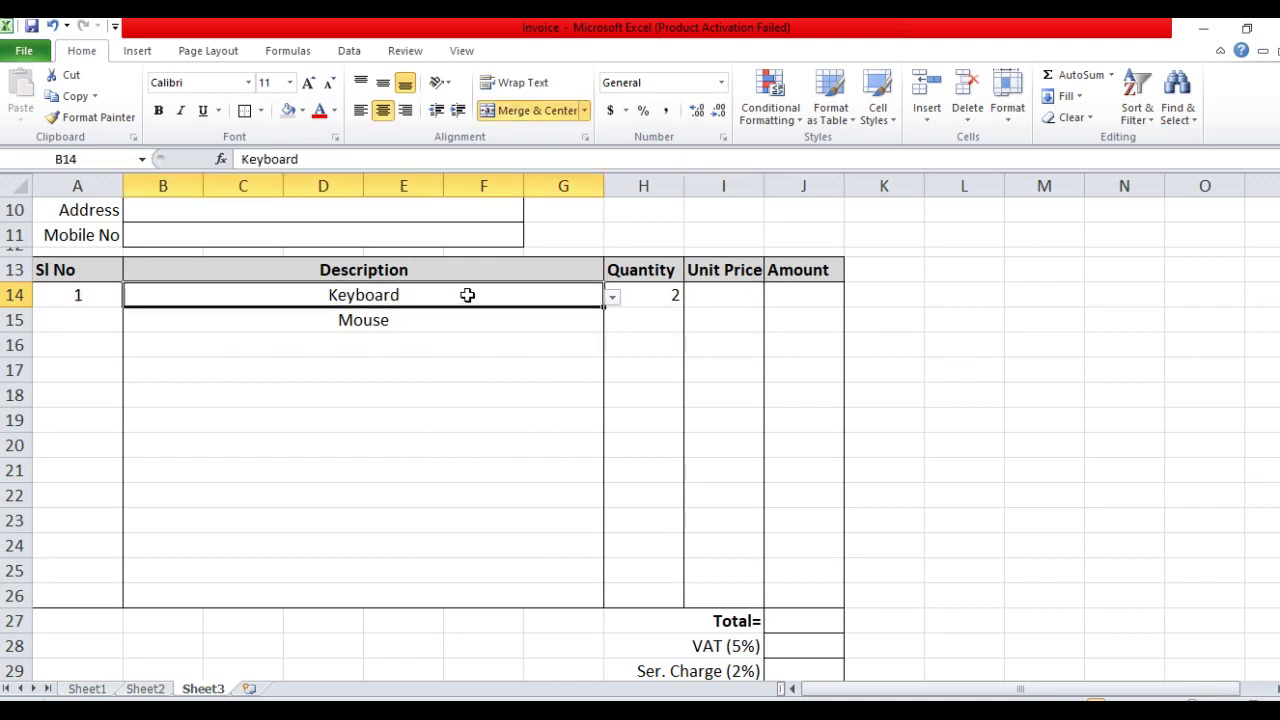
pyautogui.click(717, 295)
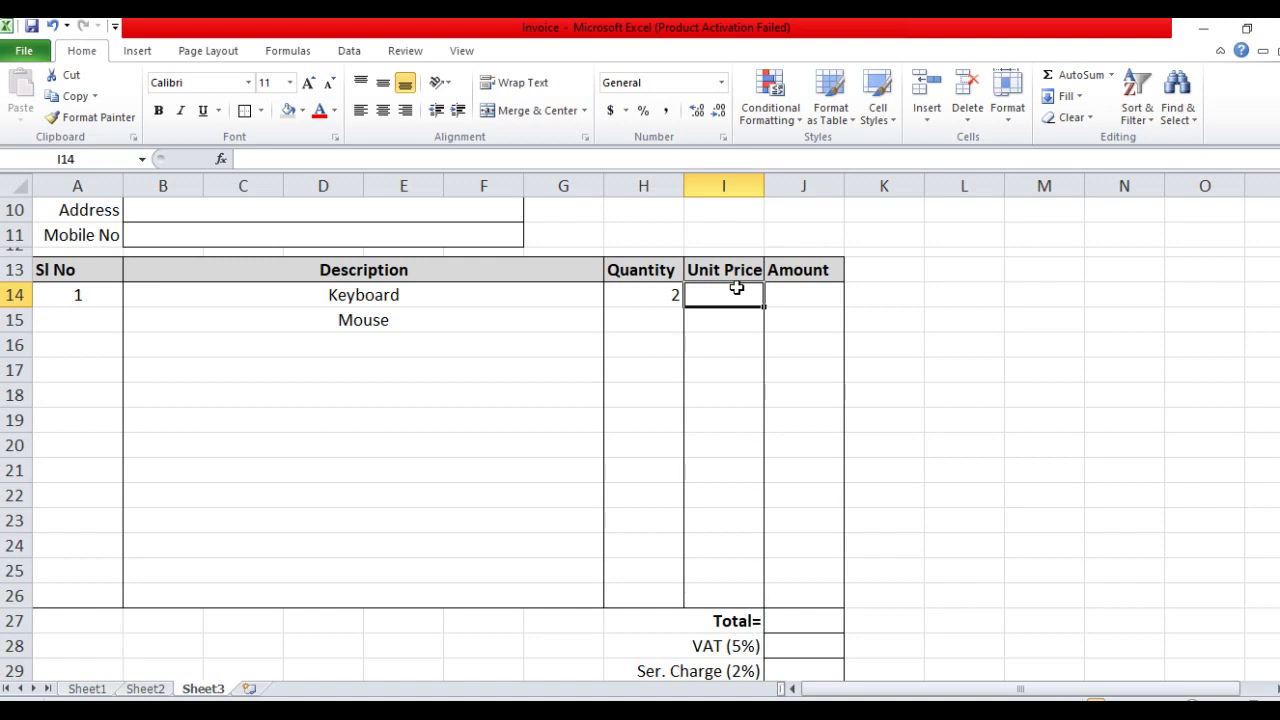
# Enter =VLOOKUP(B14,Sheet2!A1:B13,2,0) in I14 to fetch the item's rate from Sheet2
pyautogui.write('=')
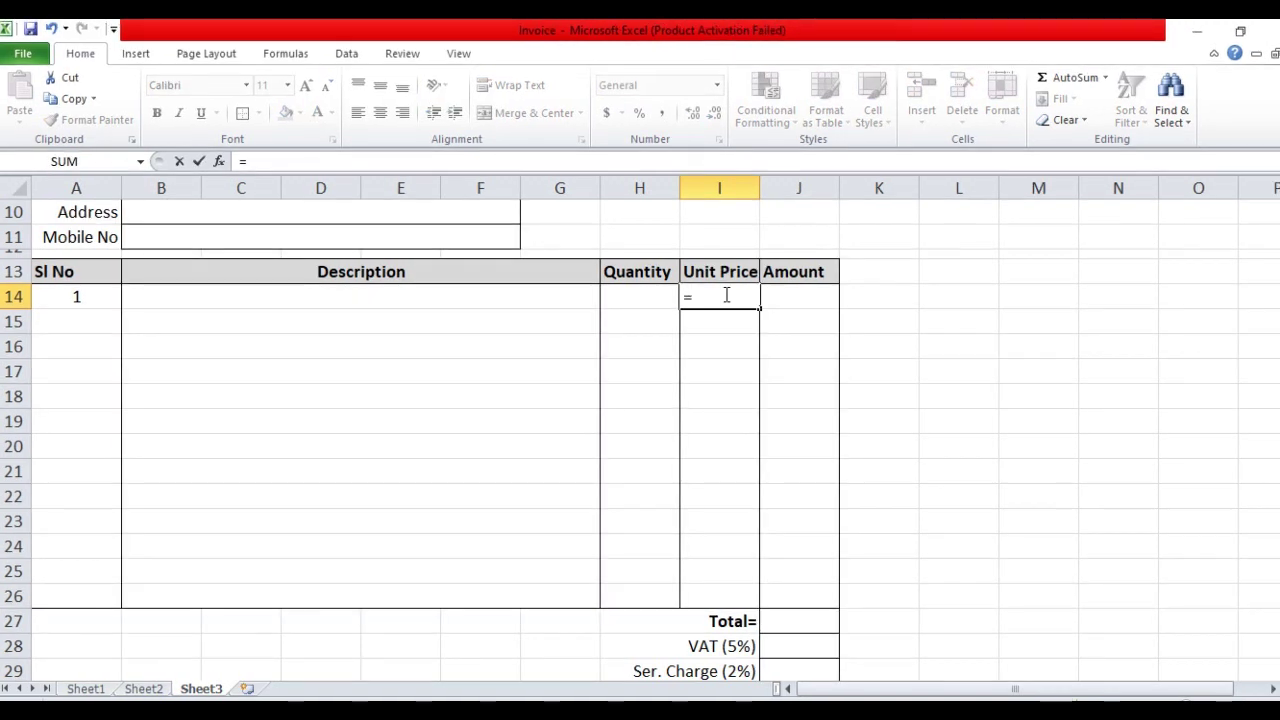
pyautogui.write('v')
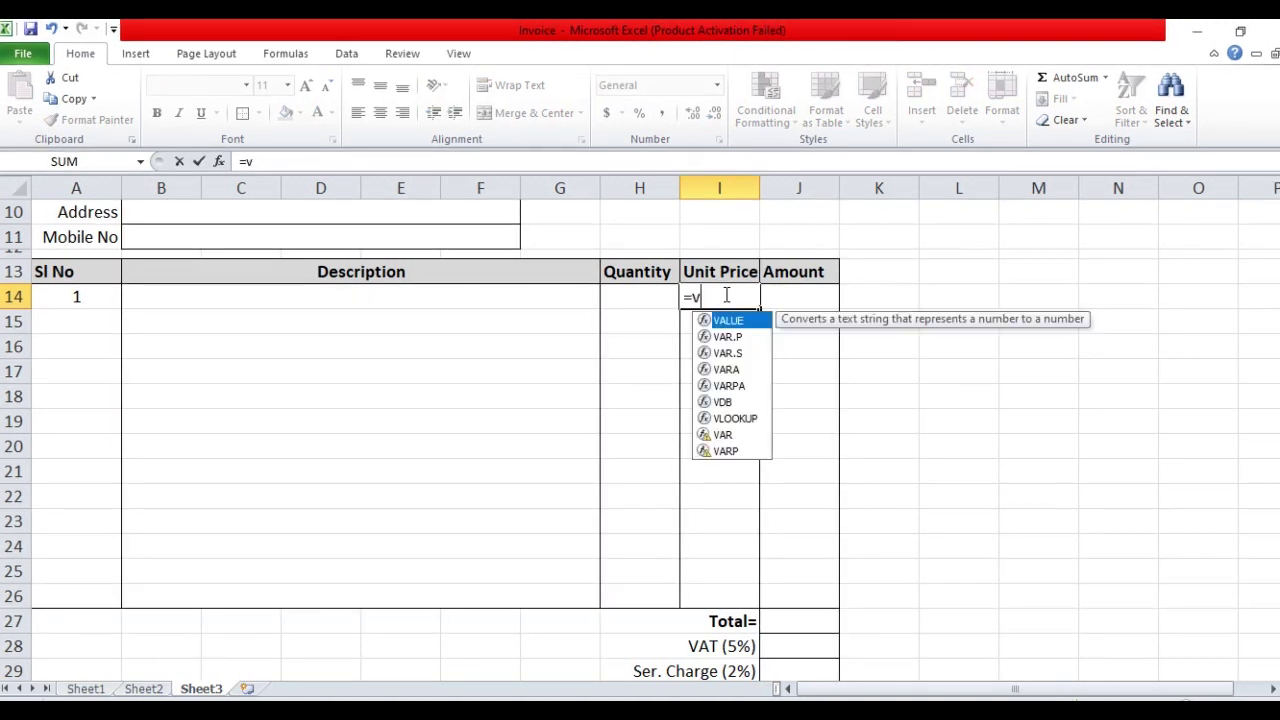
pyautogui.write('l')
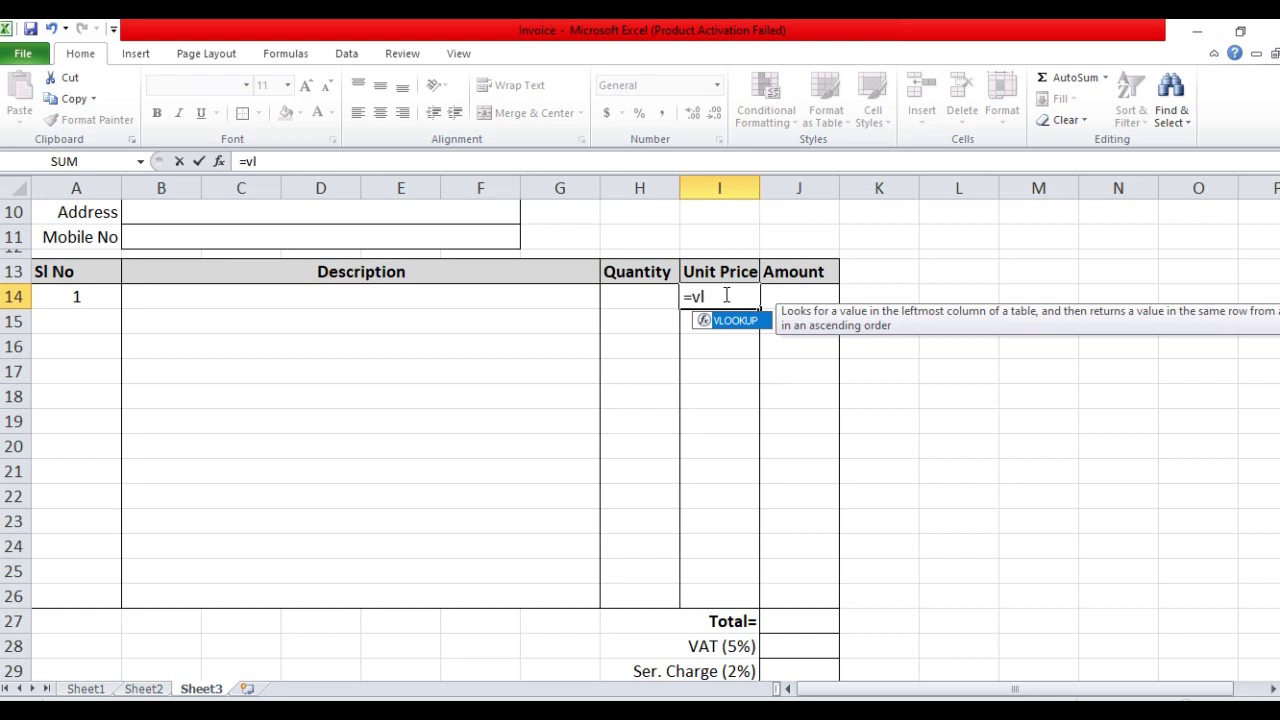
pyautogui.press('Tab')
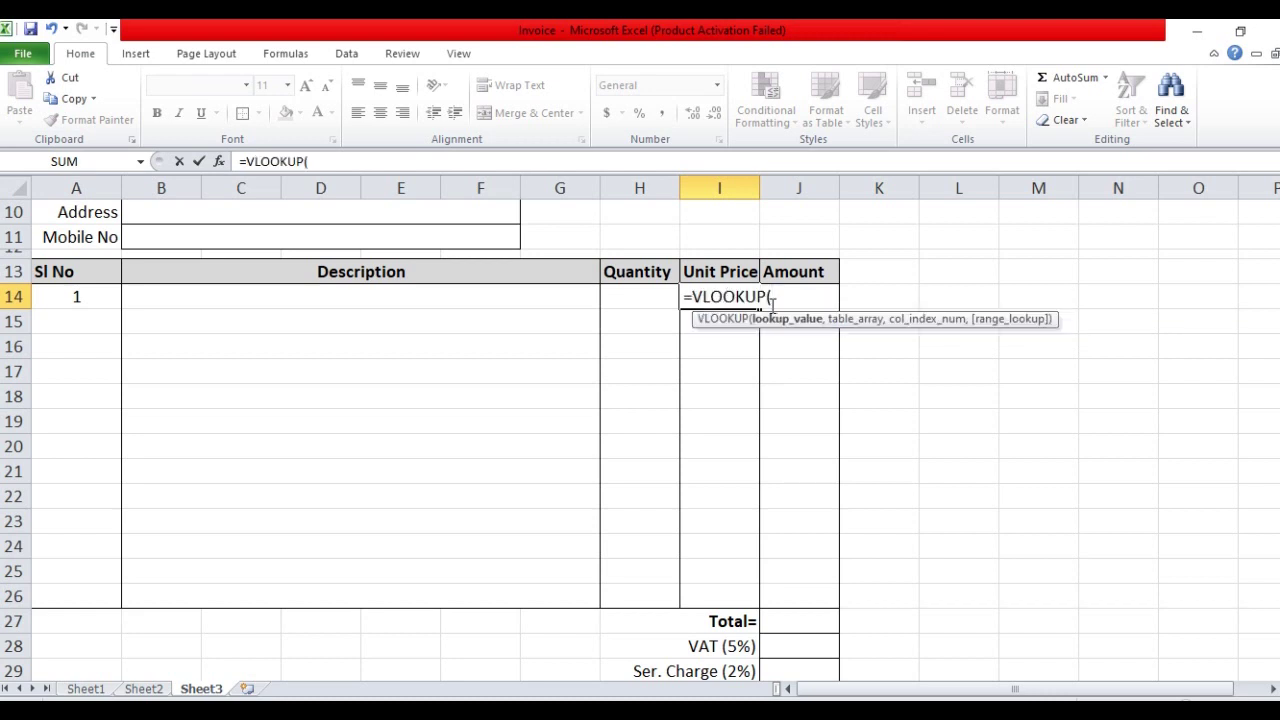
pyautogui.click(408, 296)
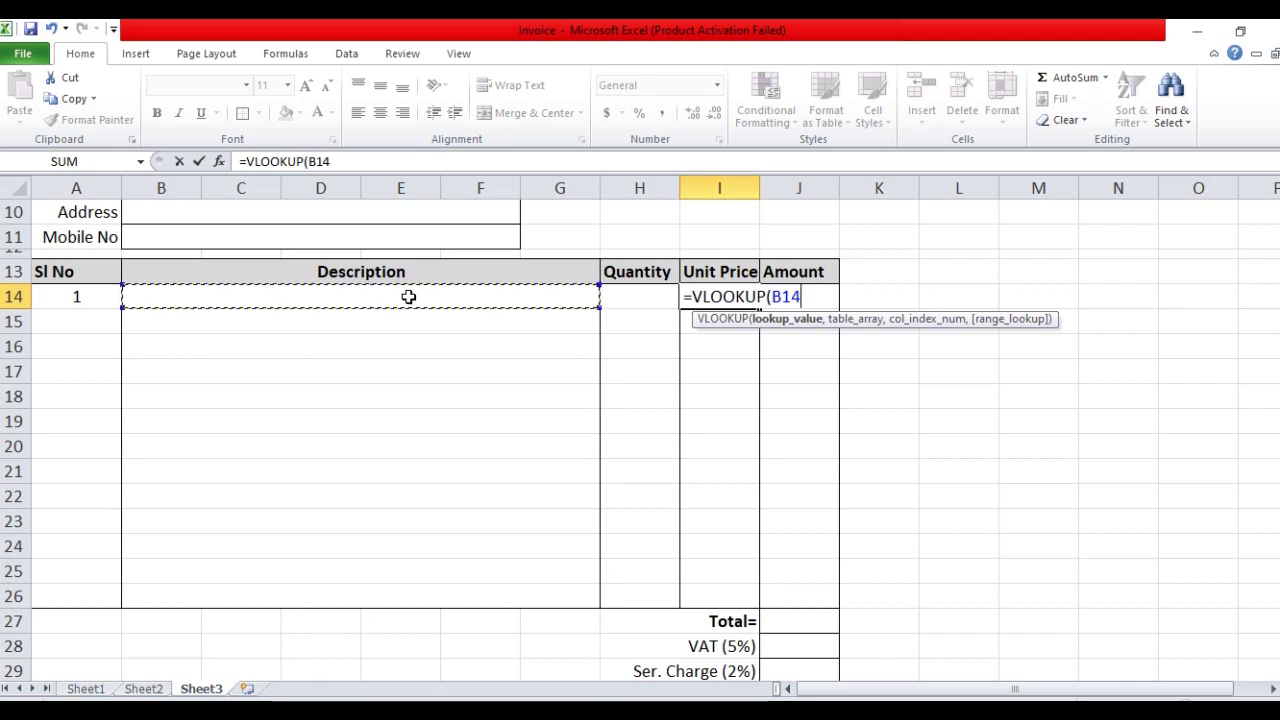
pyautogui.write(',')
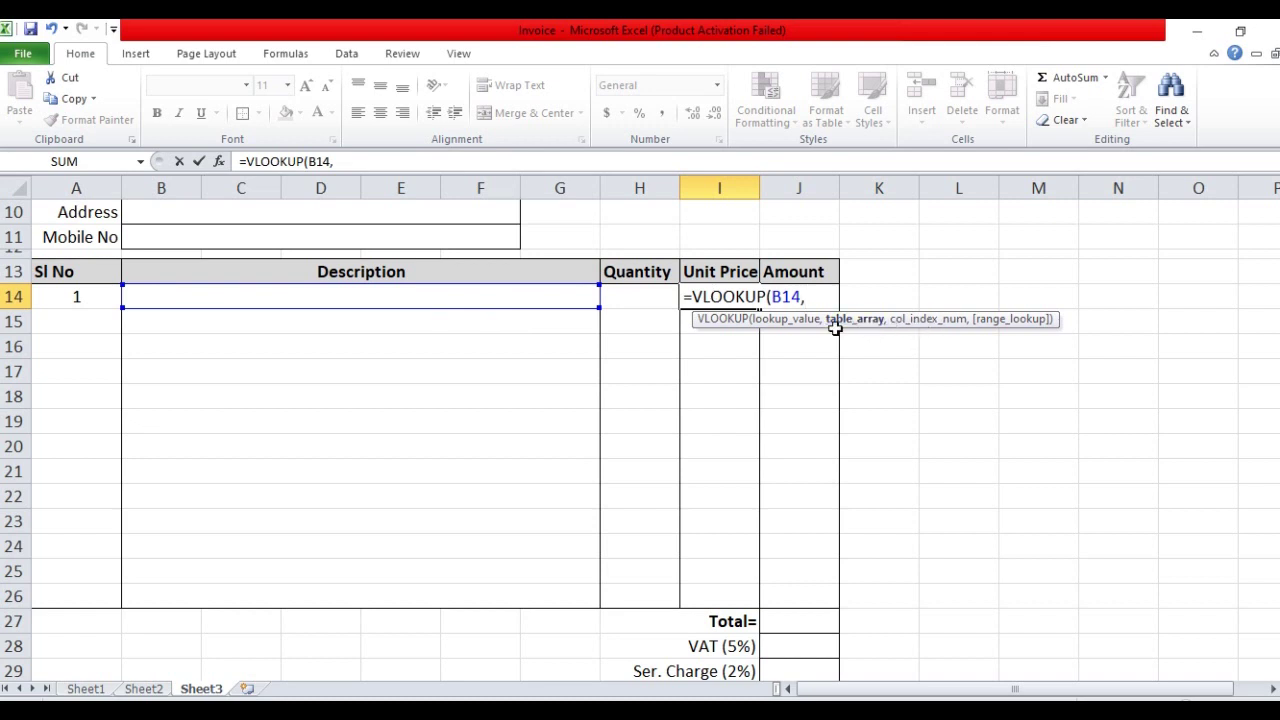
pyautogui.click(158, 690)
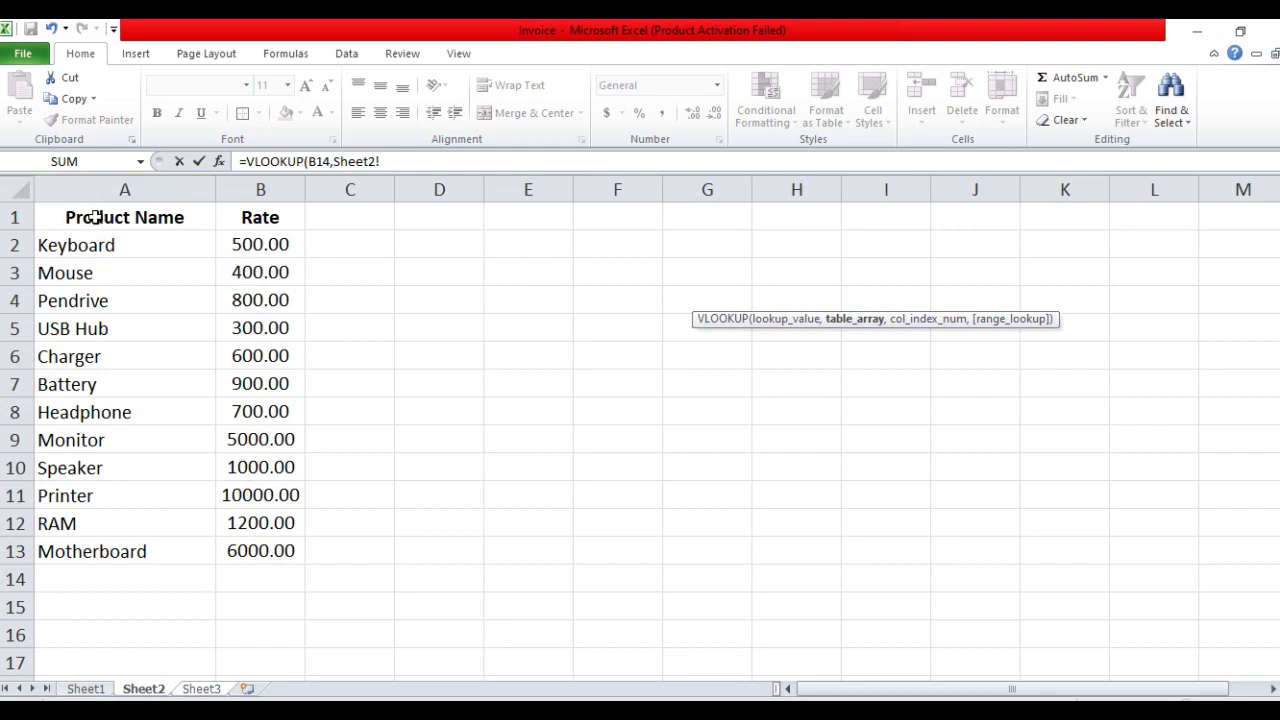
pyautogui.moveTo(95, 217); pyautogui.dragTo(237, 543)
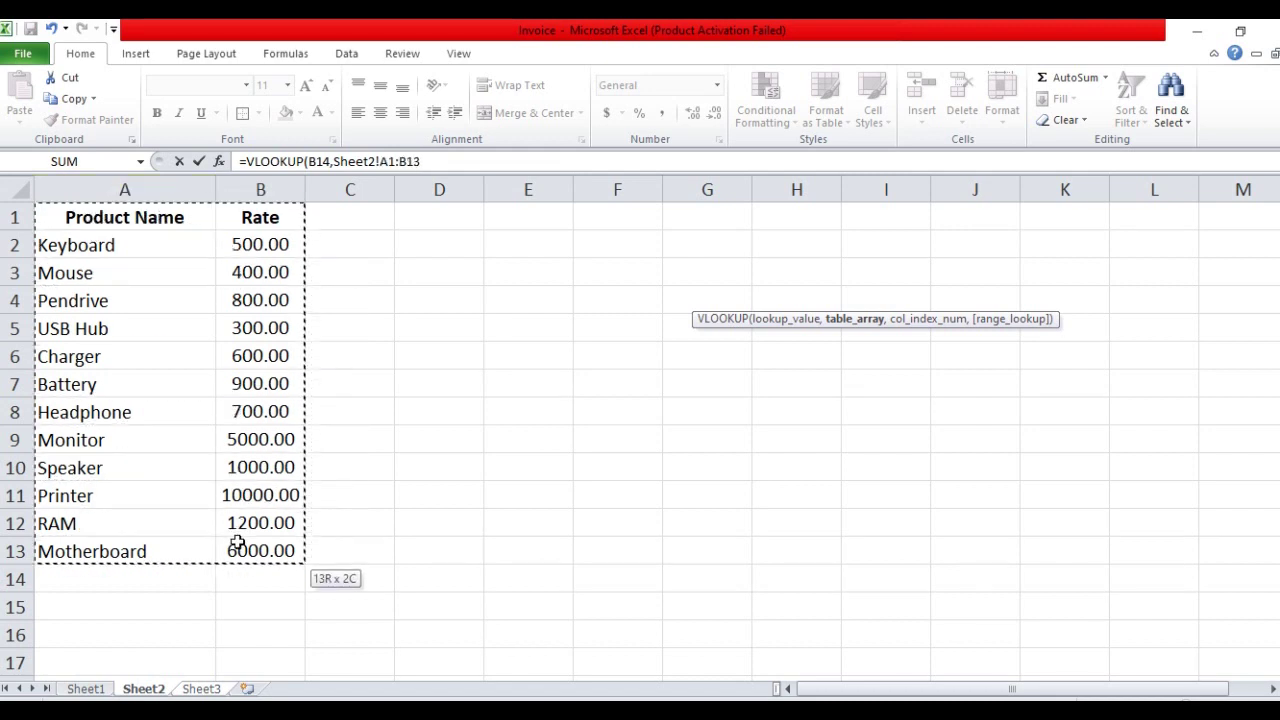
pyautogui.click(443, 162)
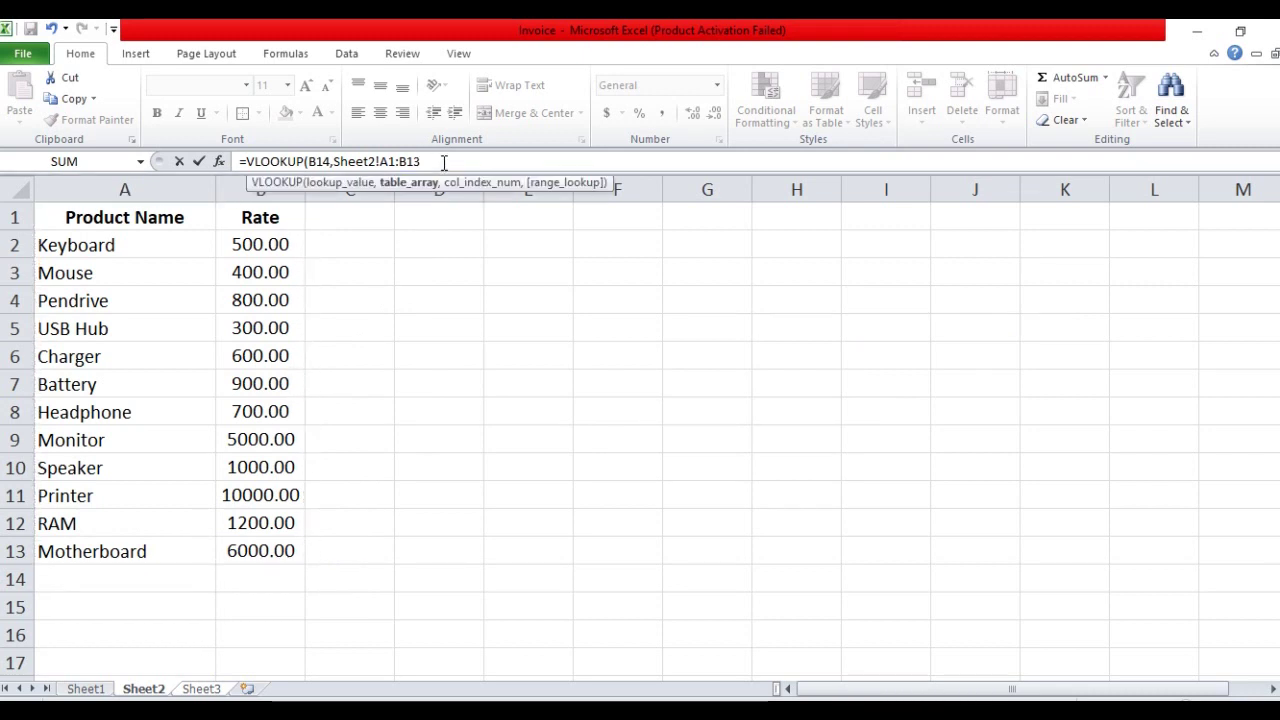
pyautogui.write(',')
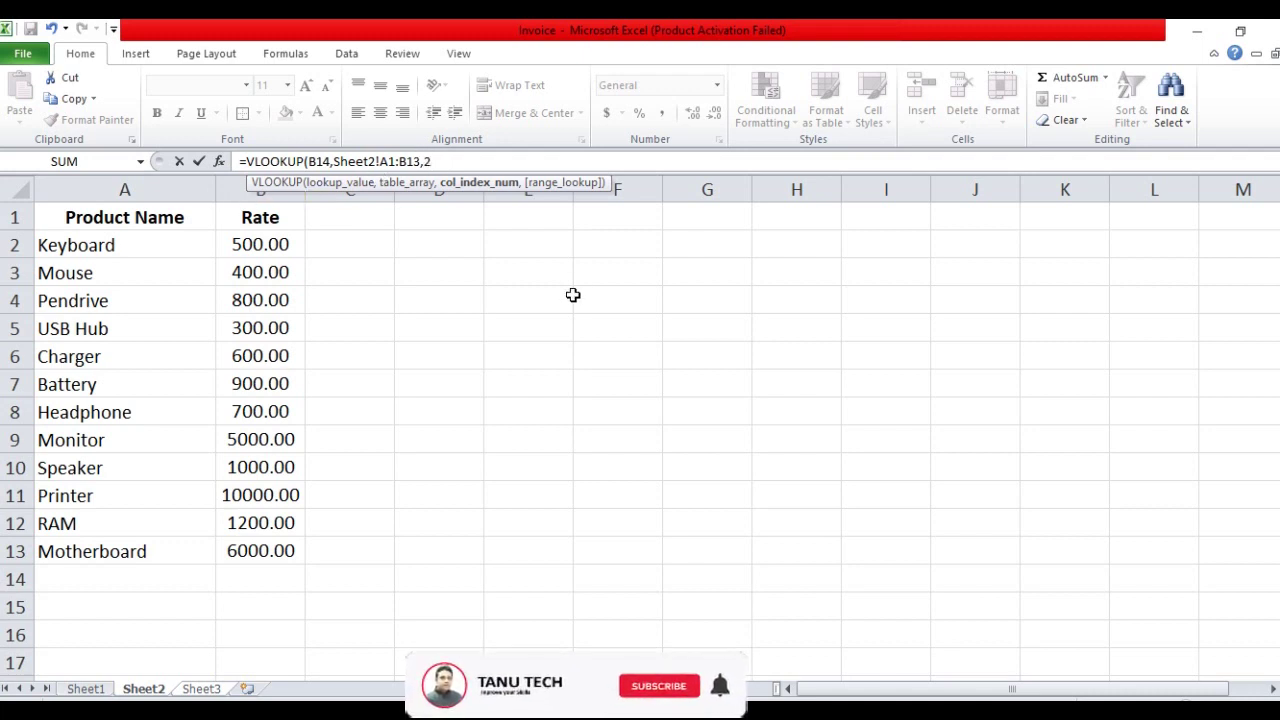
pyautogui.write('2,')
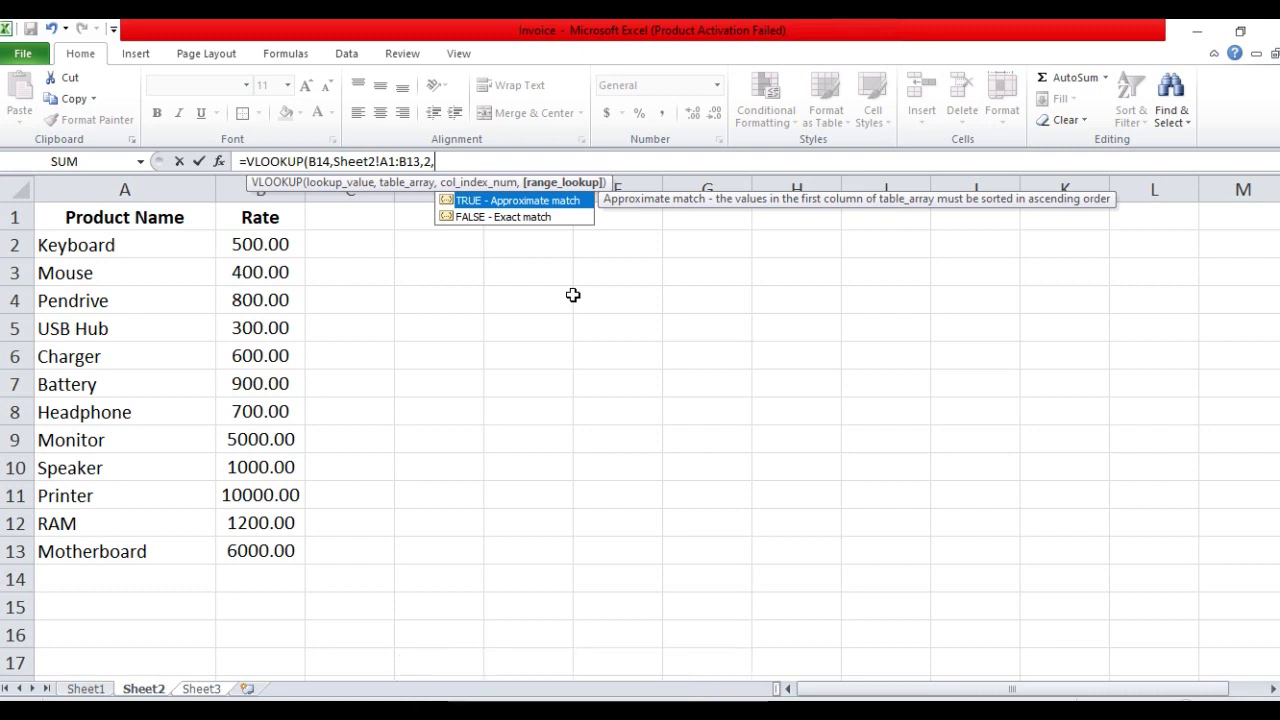
pyautogui.write('0)')
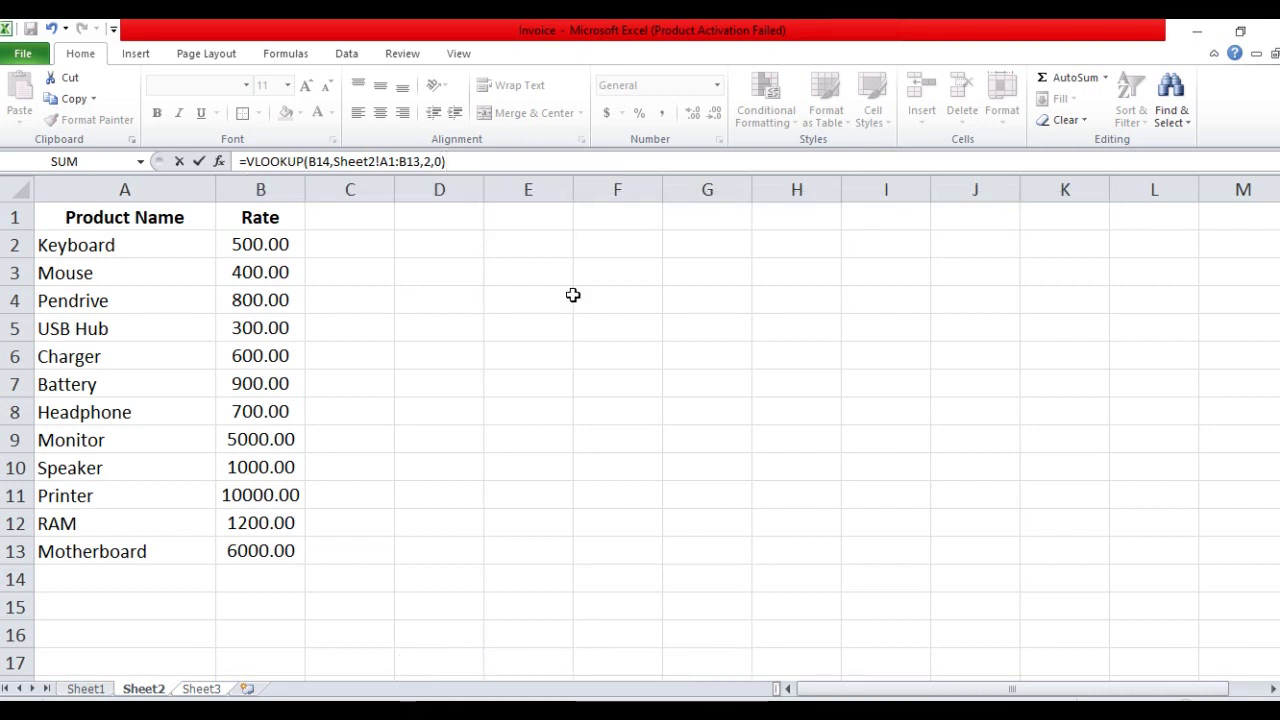
pyautogui.press('Return')
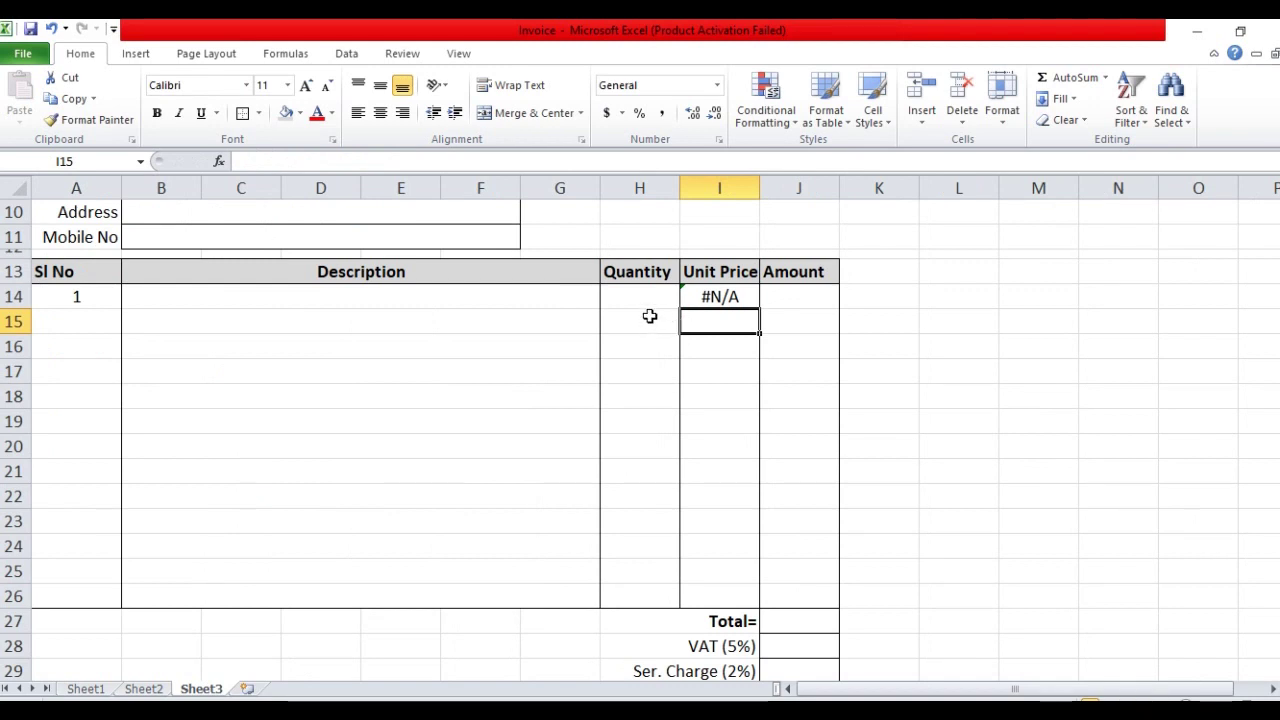
# Wrap I14's formula as =IFERROR(VLOOKUP(B14,Sheet2!A1:B13,2,0),"") so #N/A shows blank
pyautogui.click(707, 296)
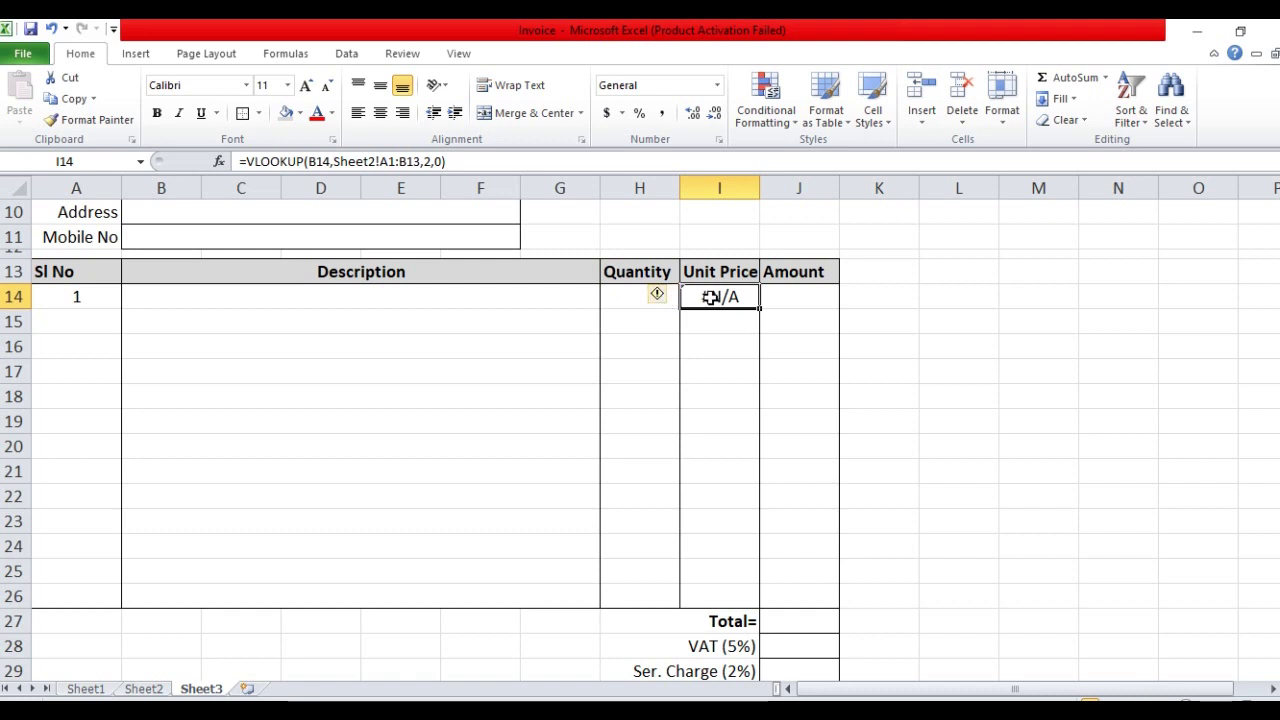
pyautogui.doubleClick(710, 297)
pyautogui.click(695, 297)
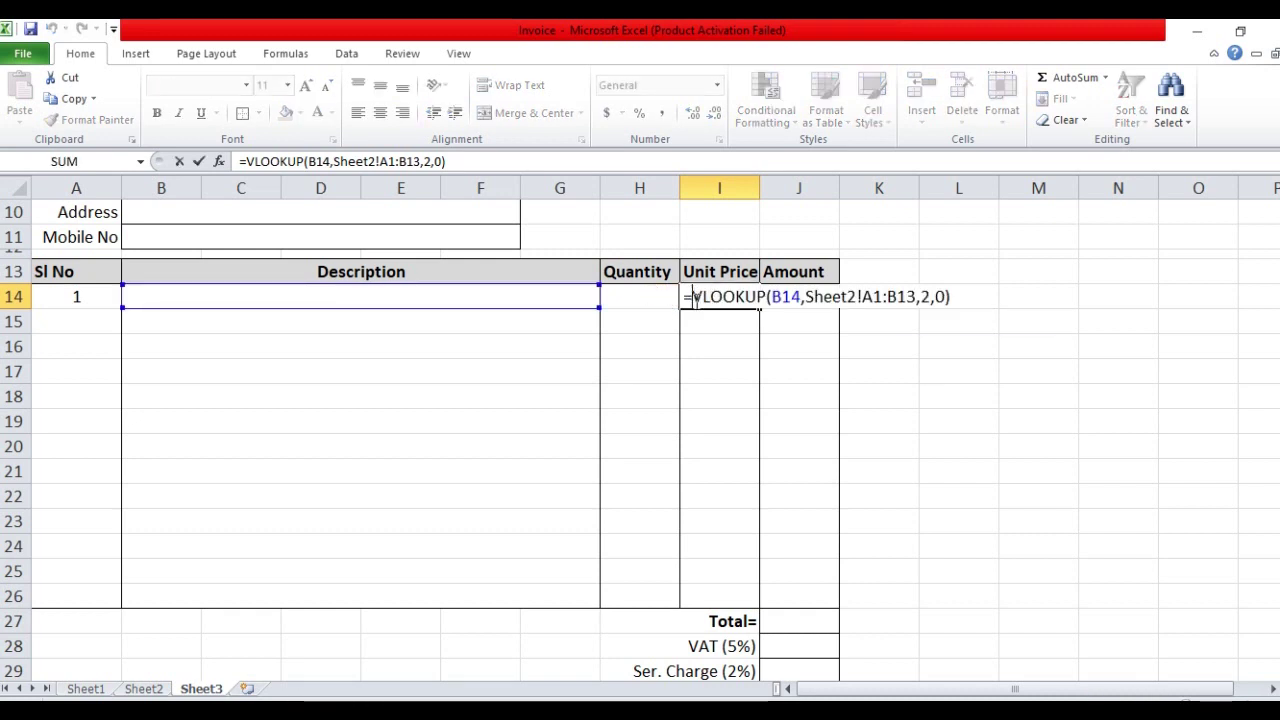
pyautogui.write('if')
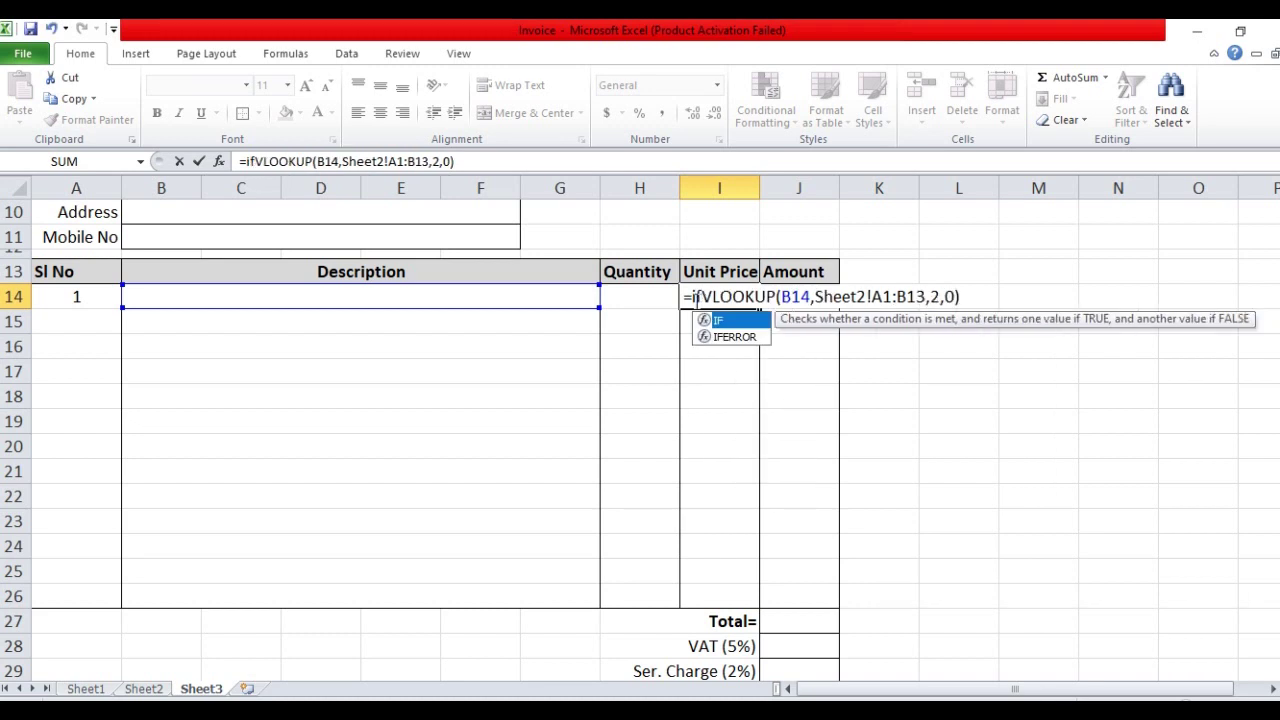
pyautogui.write('e')
pyautogui.press('Tab')
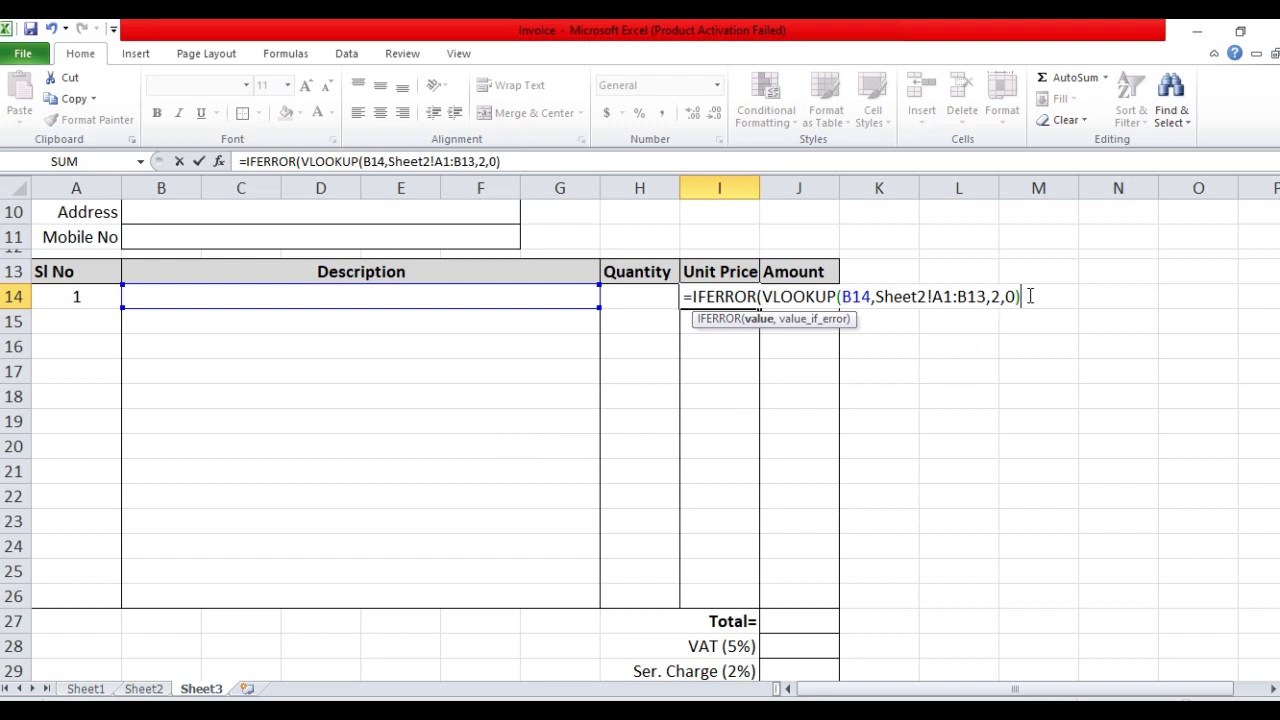
pyautogui.write(',')
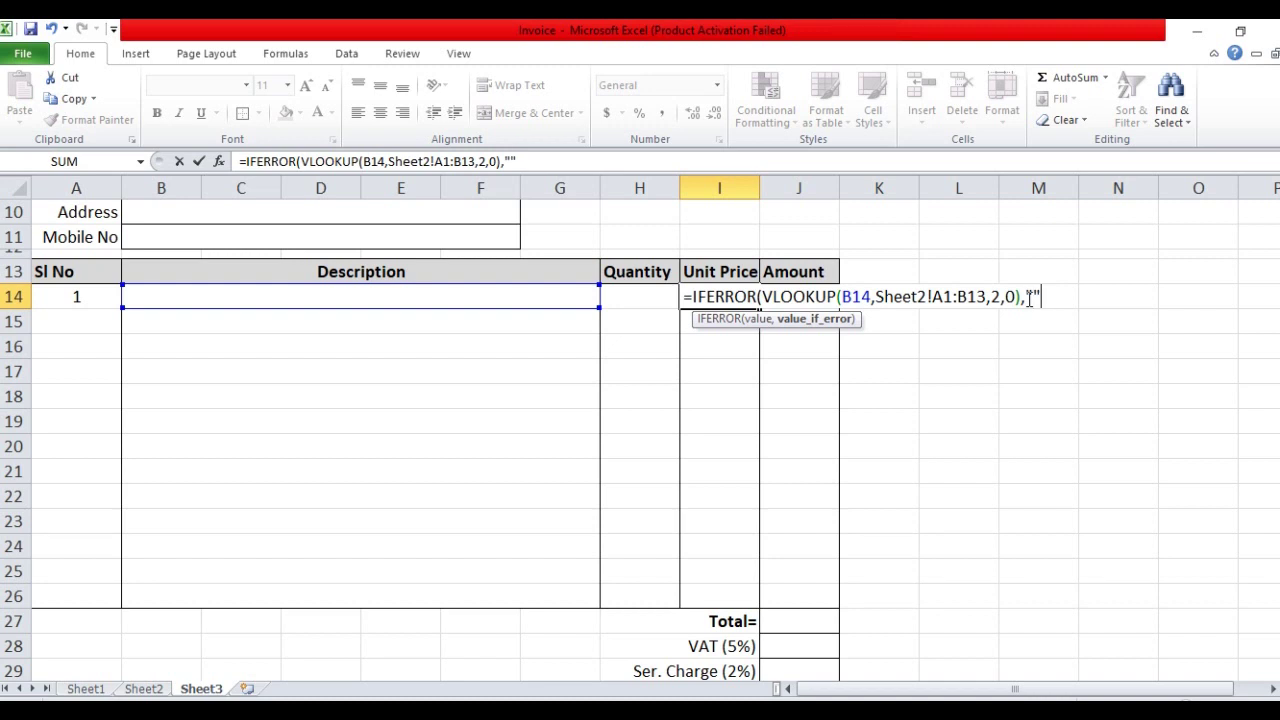
pyautogui.press('Return')
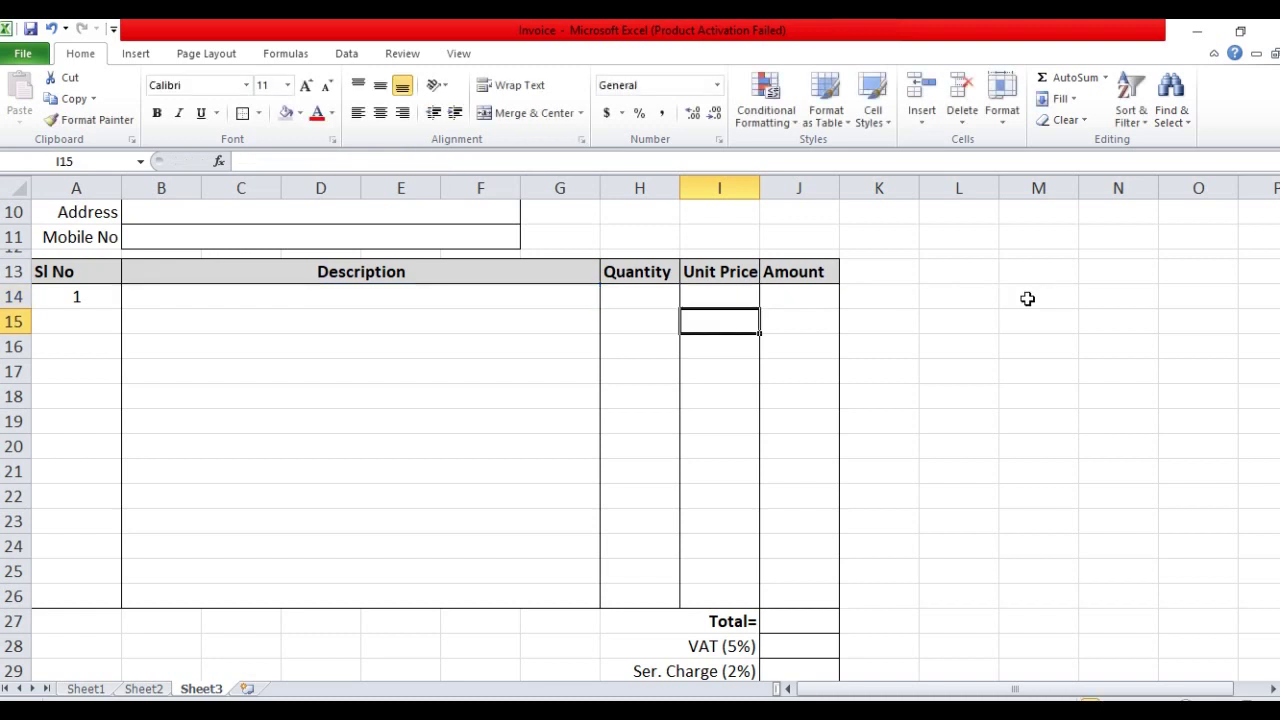
# Choose Keyboard in B14 and fill the I14 price lookup down to I26
pyautogui.click(505, 295)
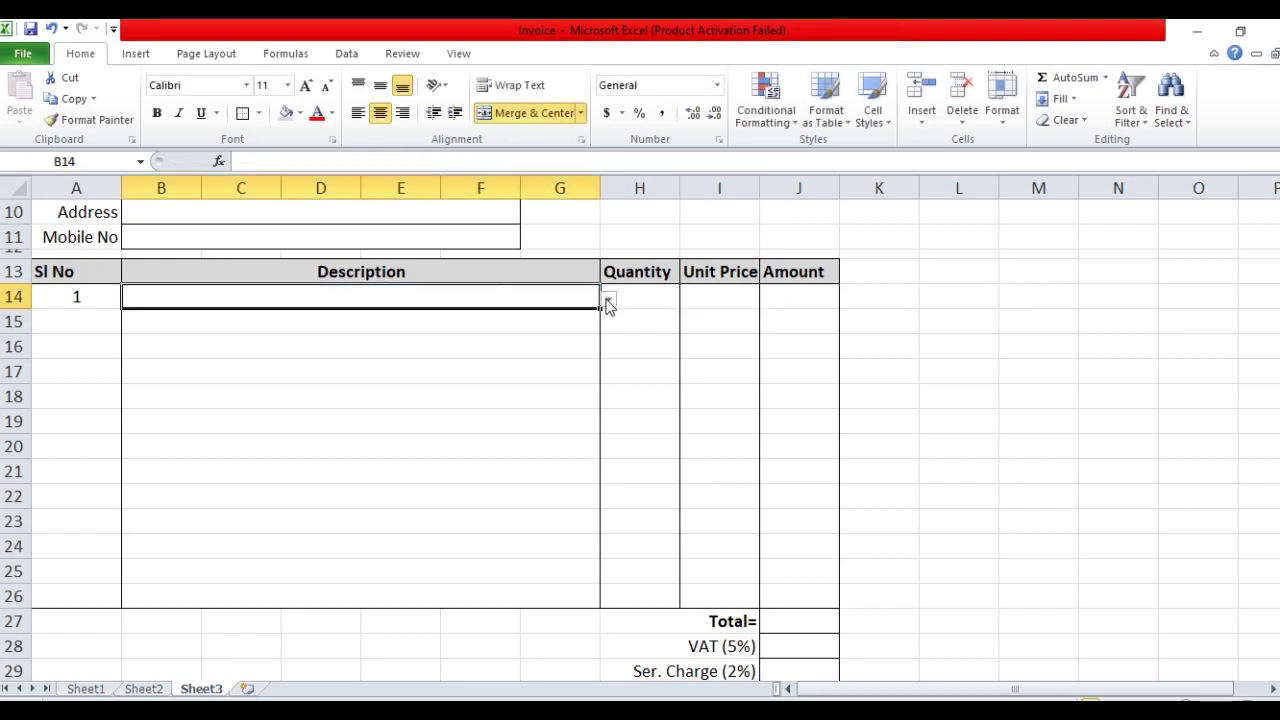
pyautogui.click(608, 299)
pyautogui.click(397, 318)
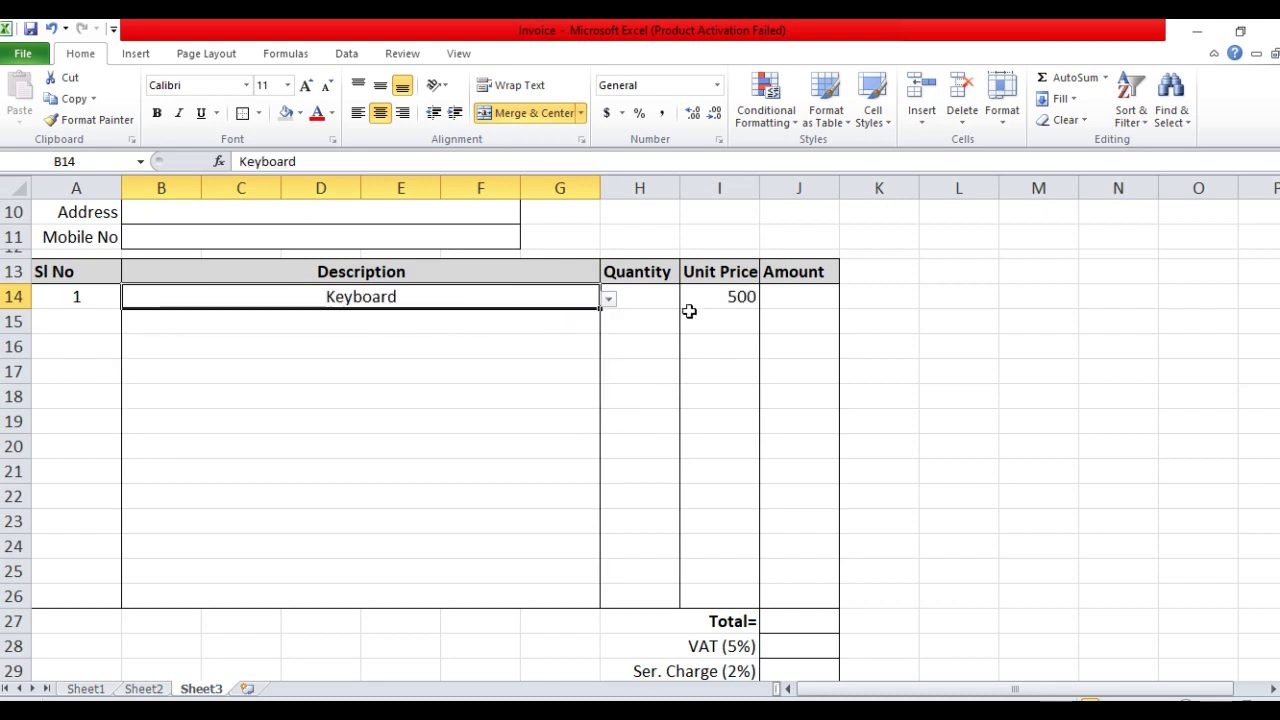
pyautogui.click(752, 306)
pyautogui.moveTo(760, 312); pyautogui.dragTo(755, 609)
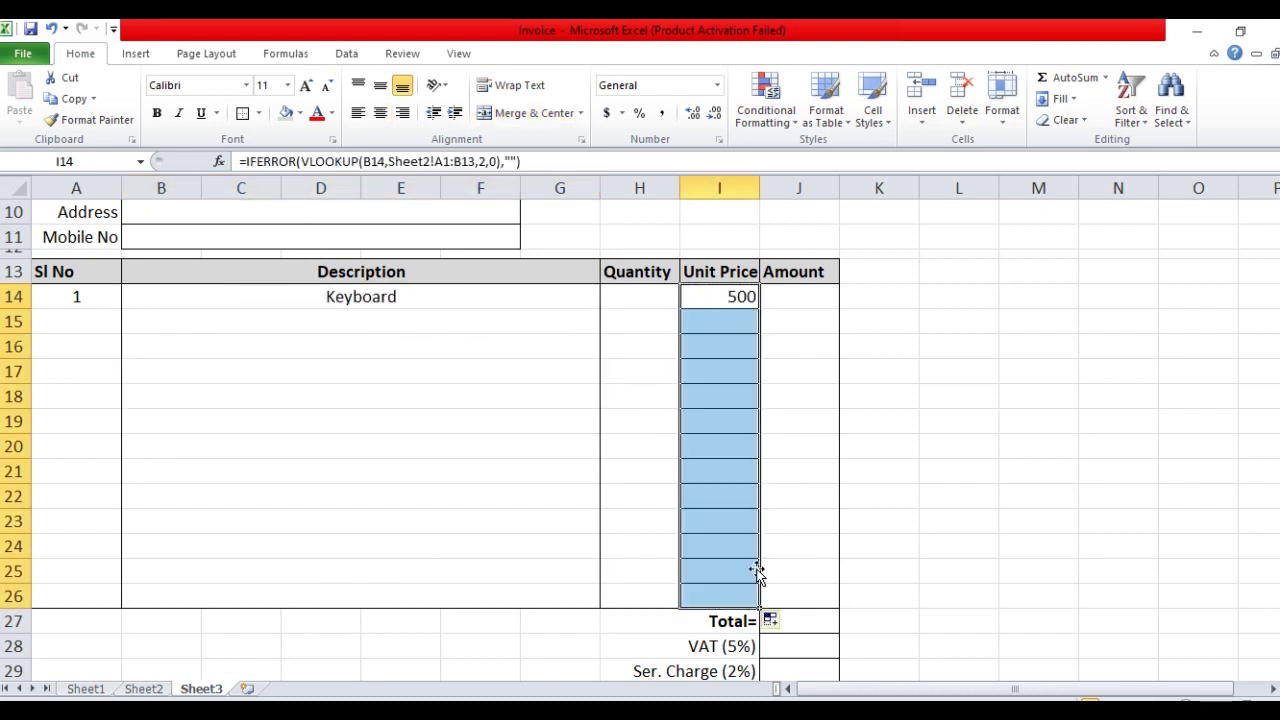
pyautogui.click(632, 379)
# Choose Mouse as the second item in B15
pyautogui.click(421, 316)
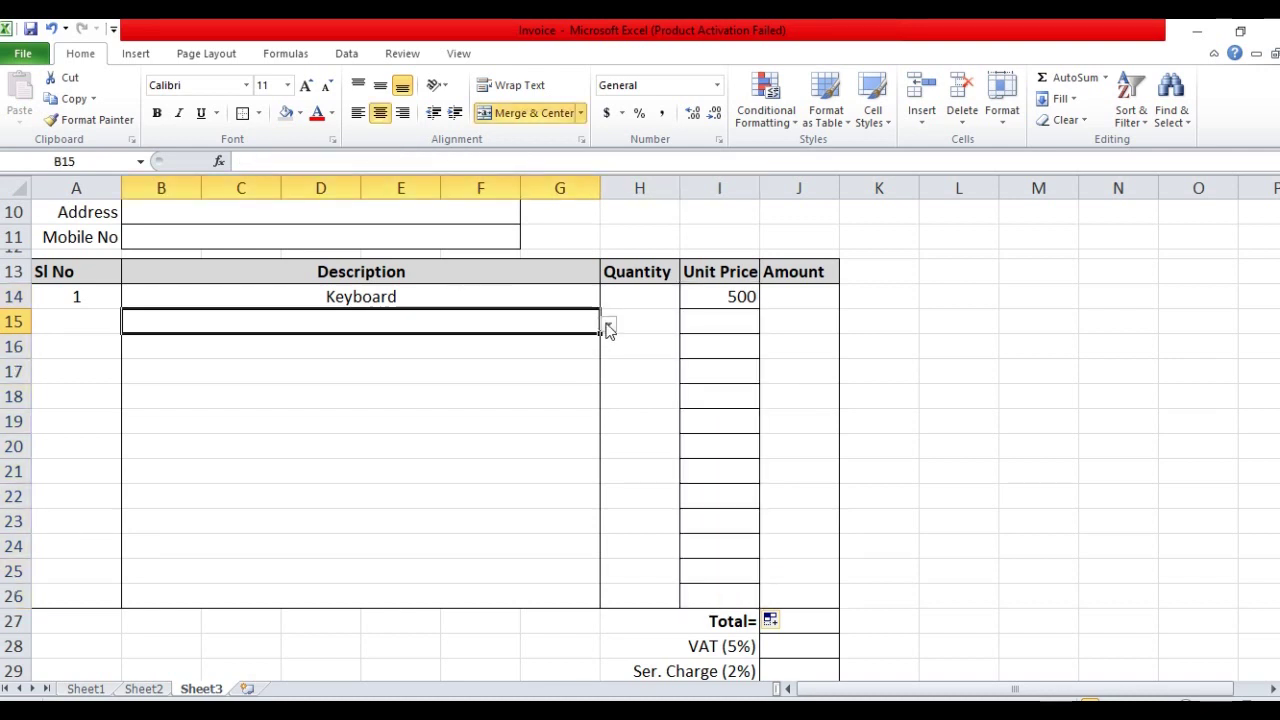
pyautogui.click(608, 325)
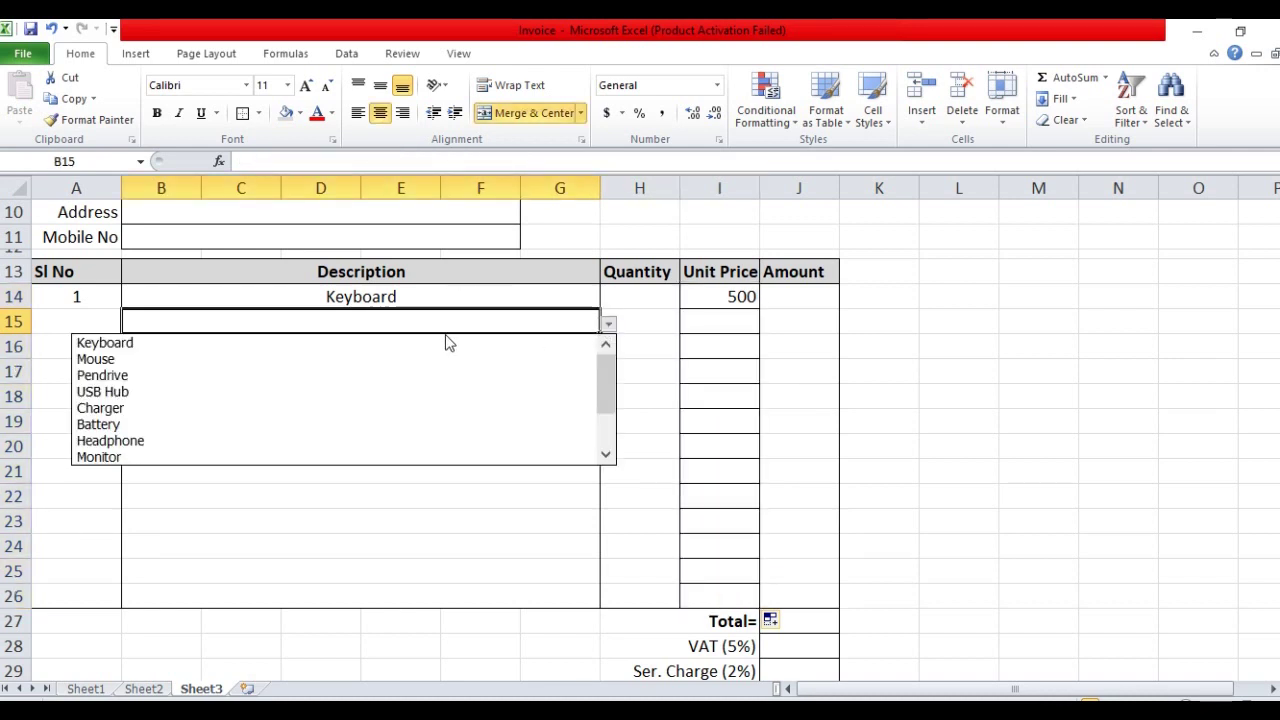
pyautogui.click(334, 360)
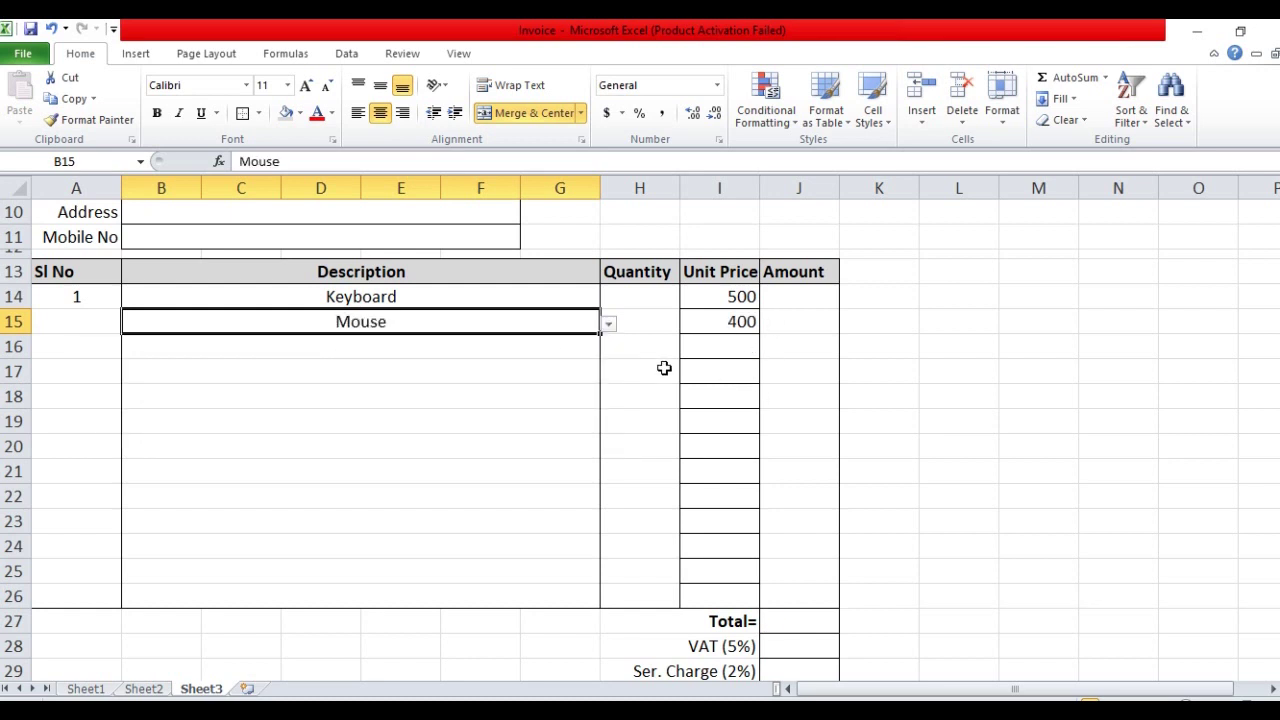
pyautogui.click(646, 297)
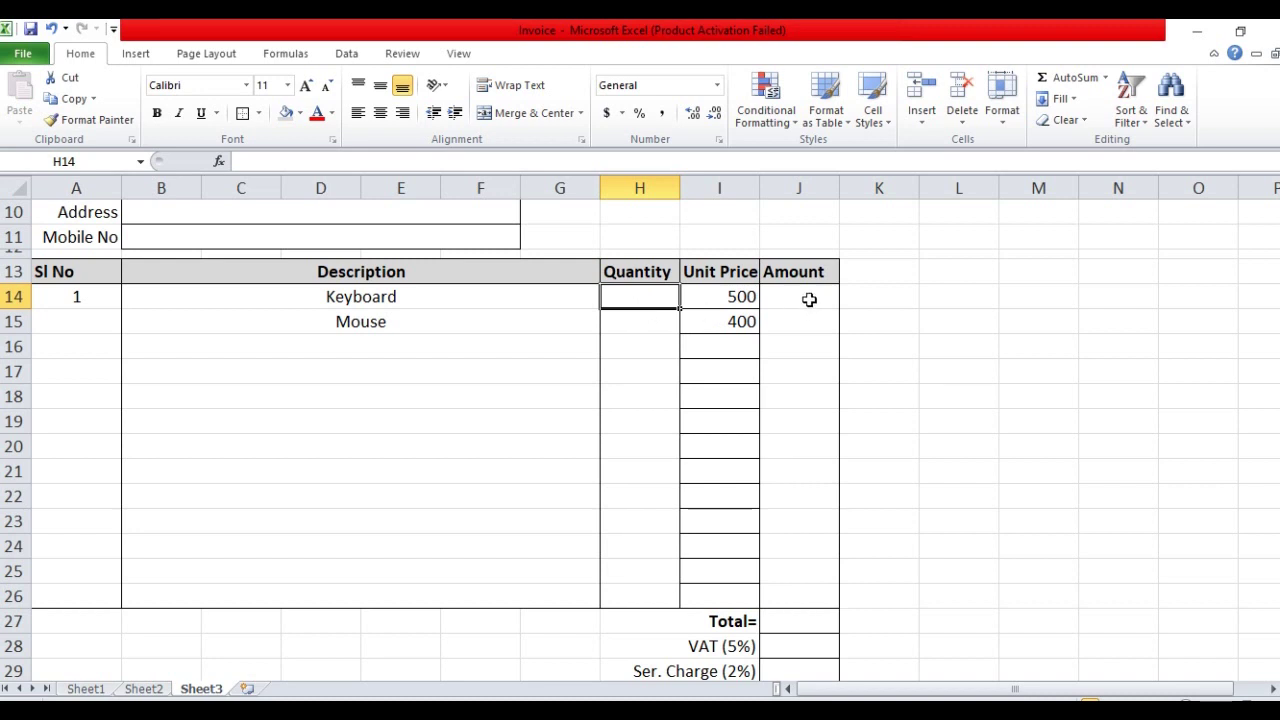
# Enter quantity 2 in H14 and the formula =H14*I14 in J14, giving 1000
pyautogui.click(809, 299)
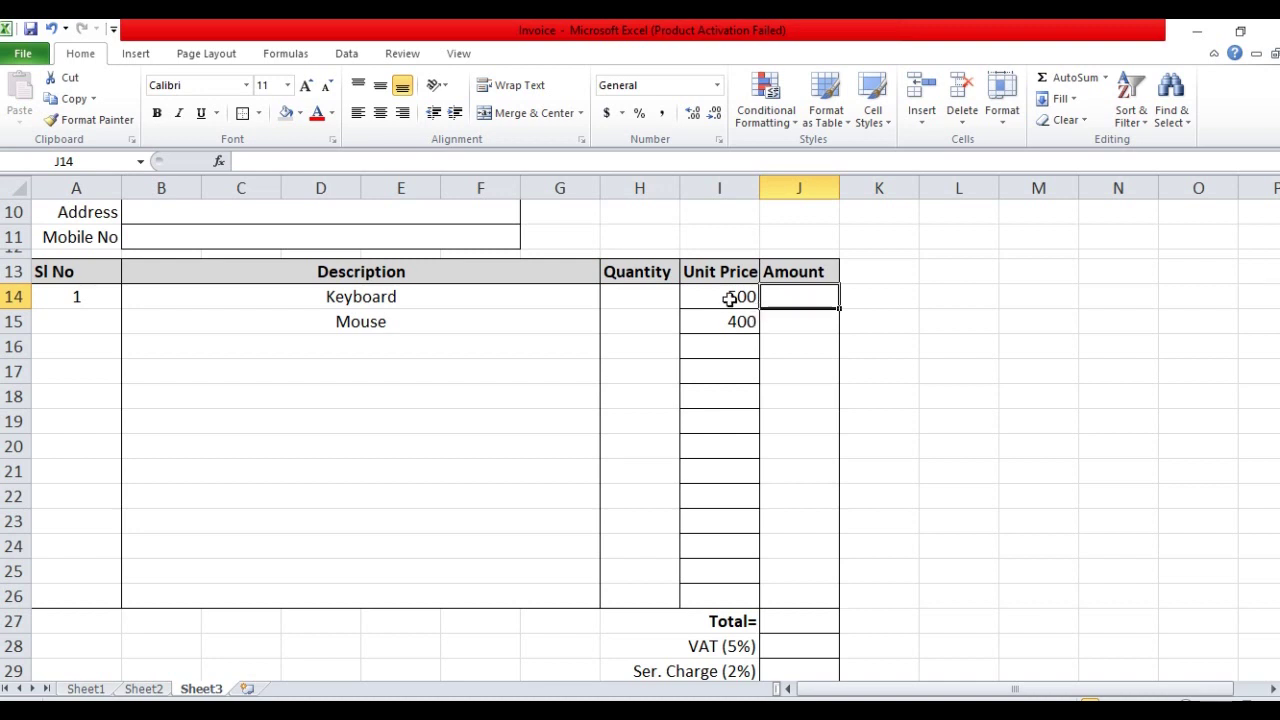
pyautogui.click(643, 295)
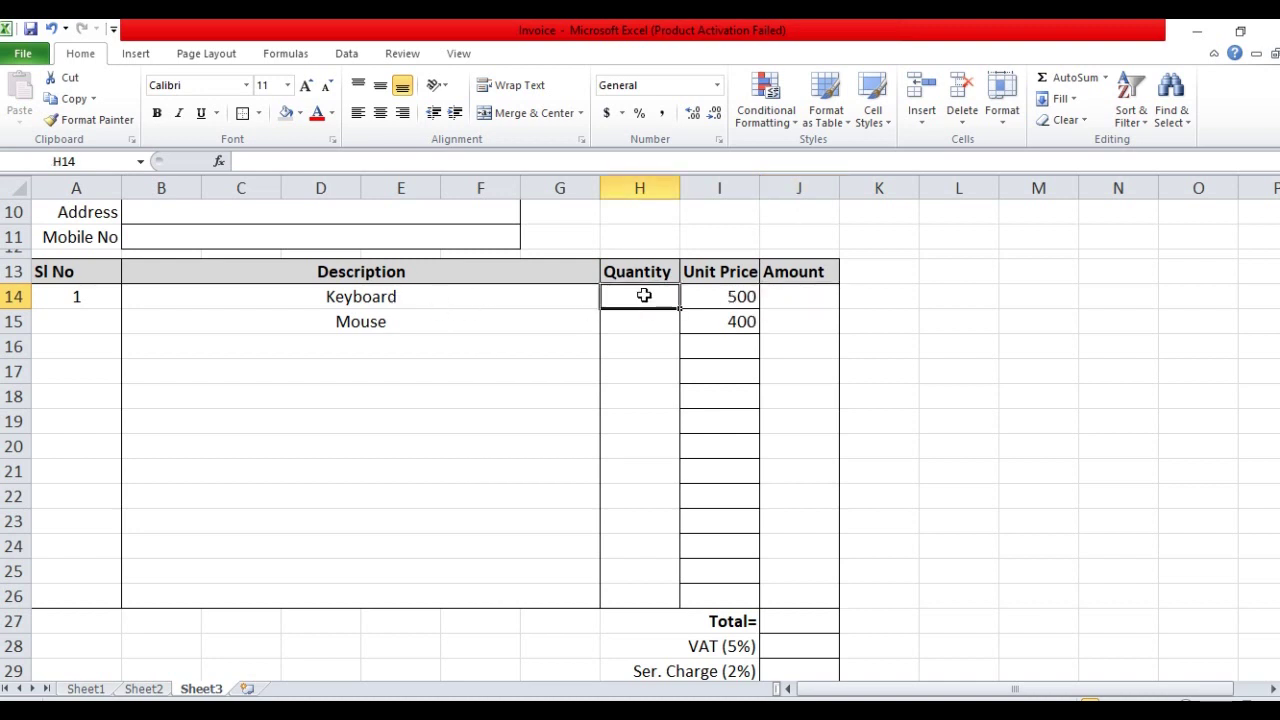
pyautogui.write('2')
pyautogui.click(790, 297)
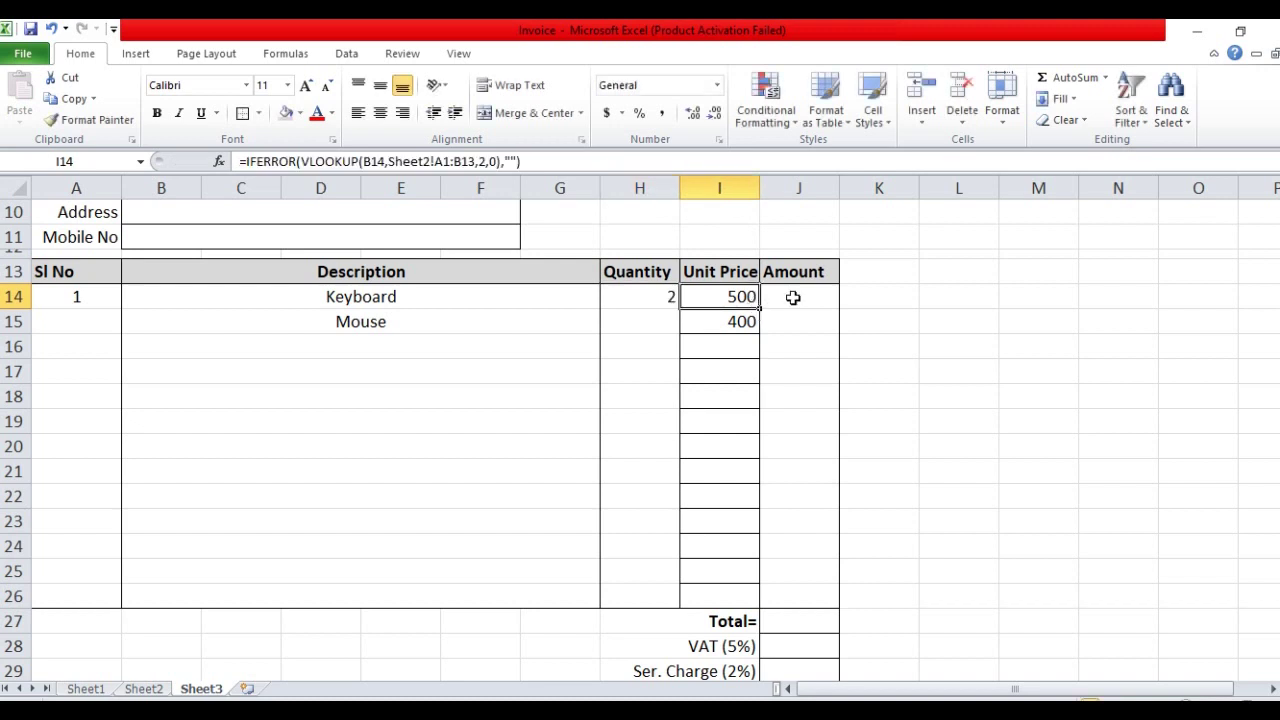
pyautogui.press('Delete')
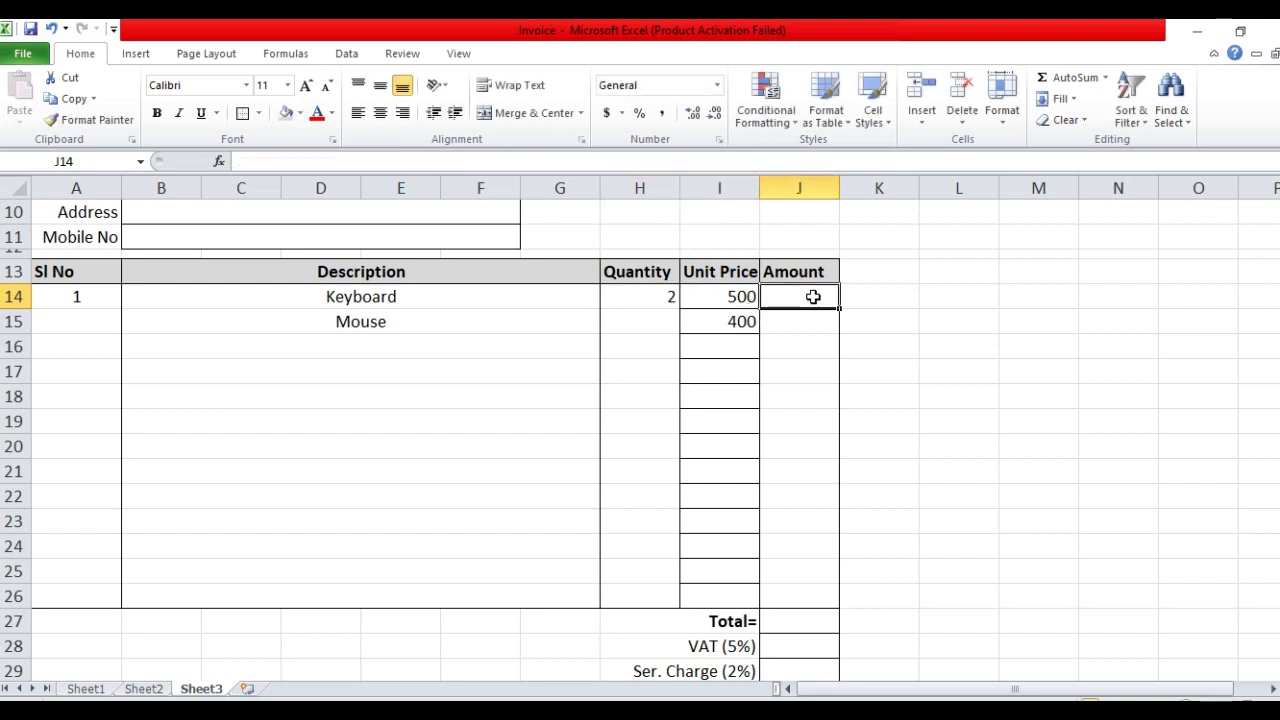
pyautogui.write('=')
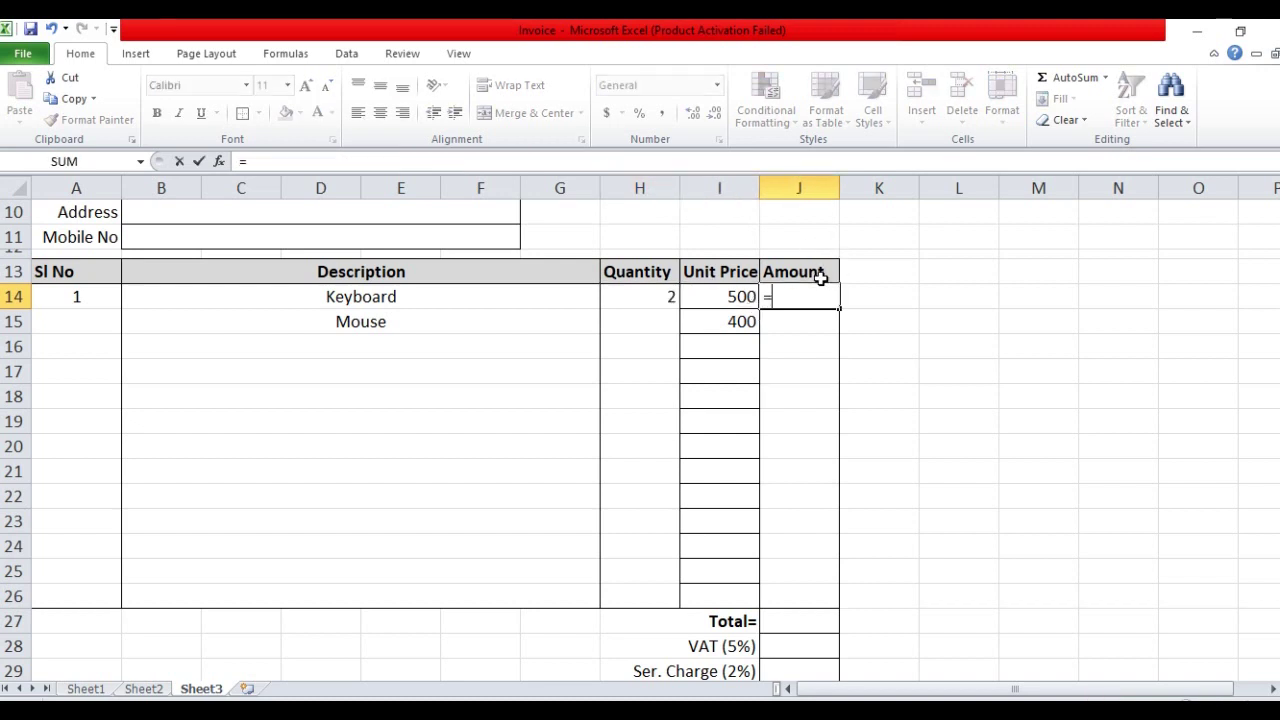
pyautogui.click(646, 297)
pyautogui.write('*')
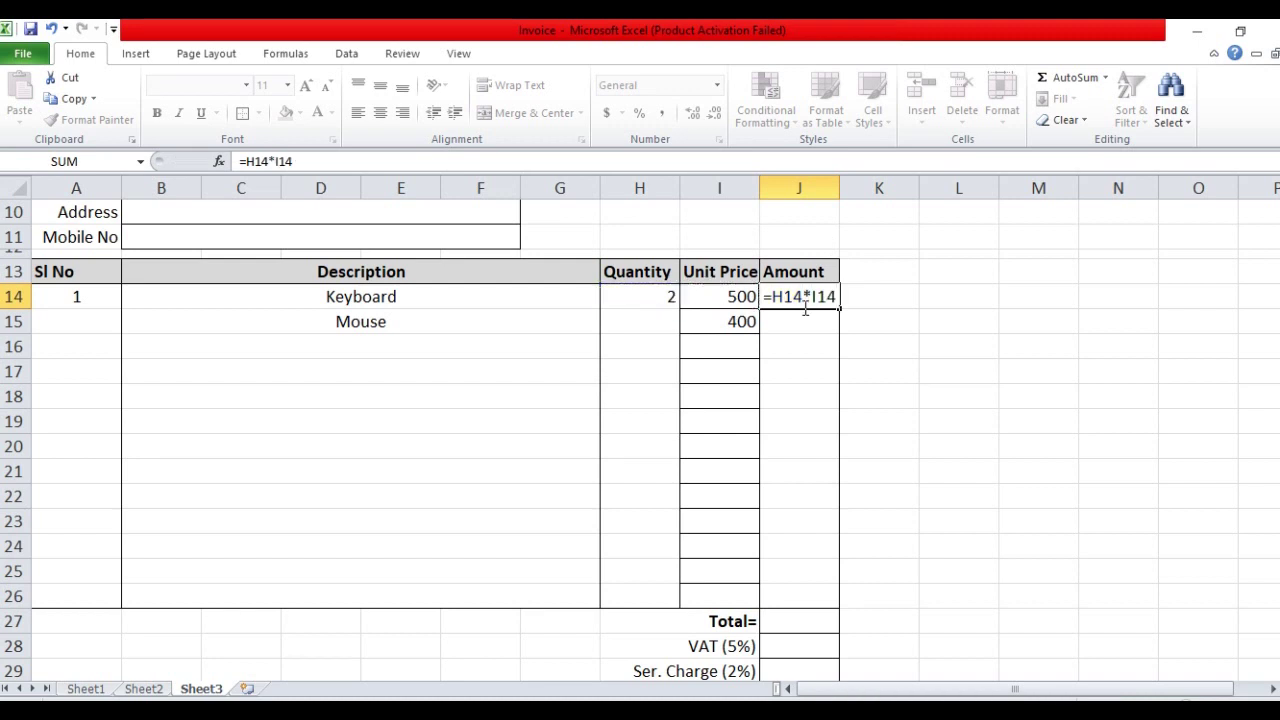
pyautogui.press('Return')
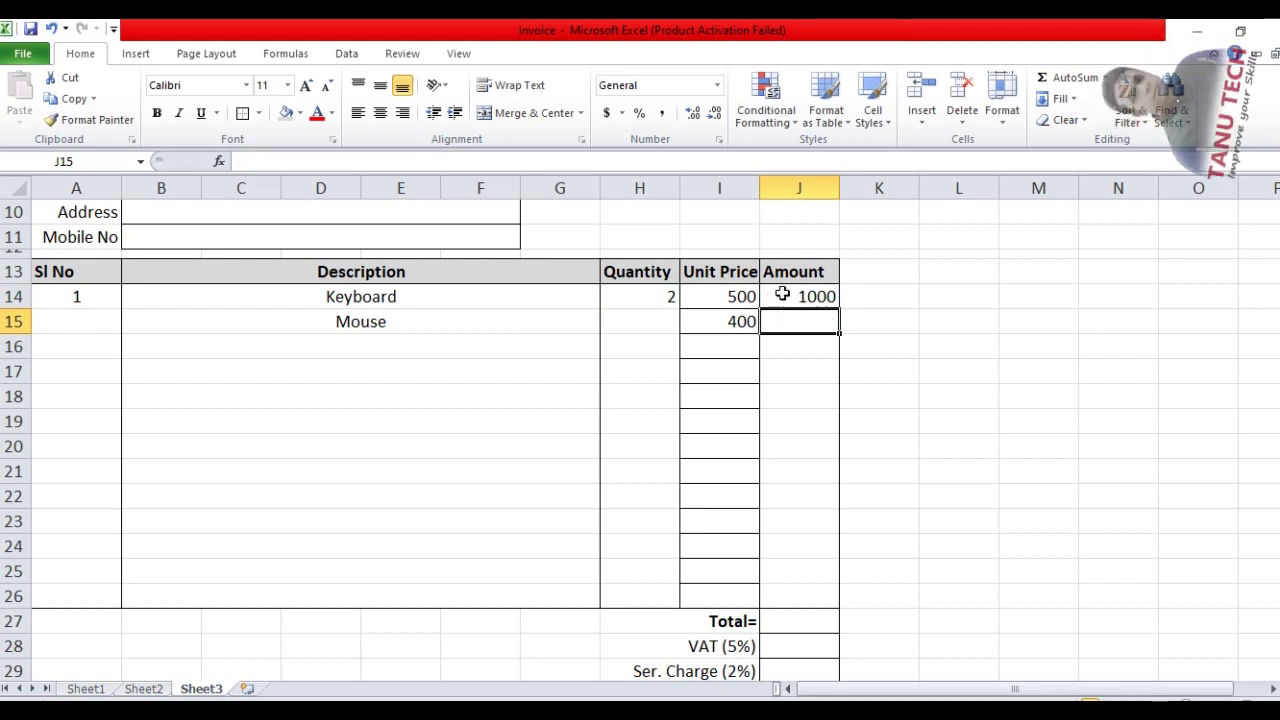
pyautogui.click(782, 294)
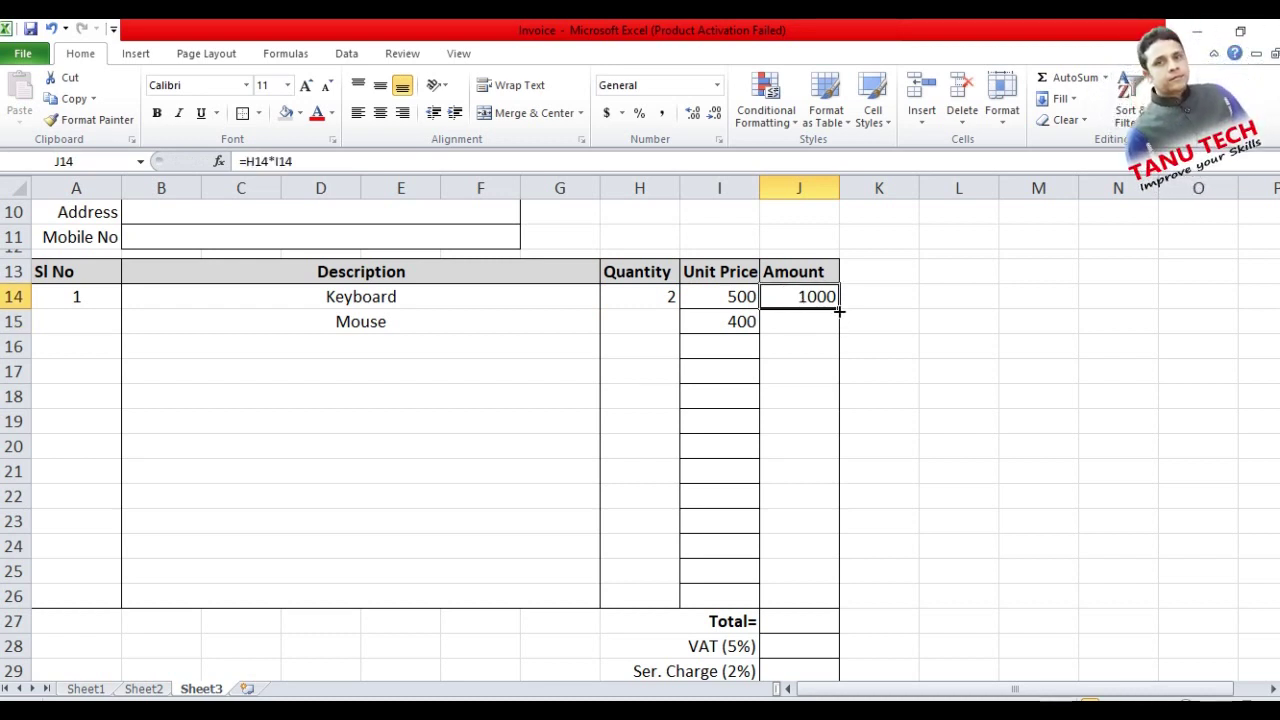
# Fill J14's amount down, then rewrite J14 as =IFERROR(H14*I14,"")
pyautogui.moveTo(838, 311); pyautogui.dragTo(829, 597)
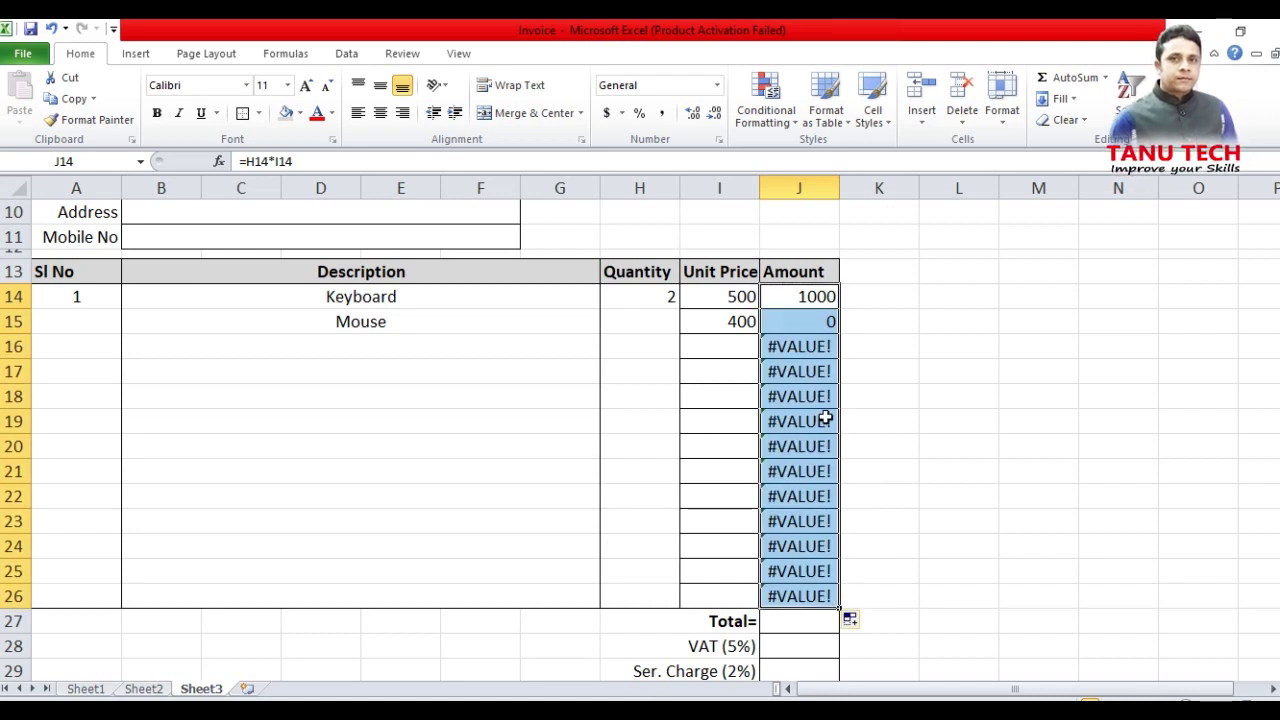
pyautogui.doubleClick(776, 298)
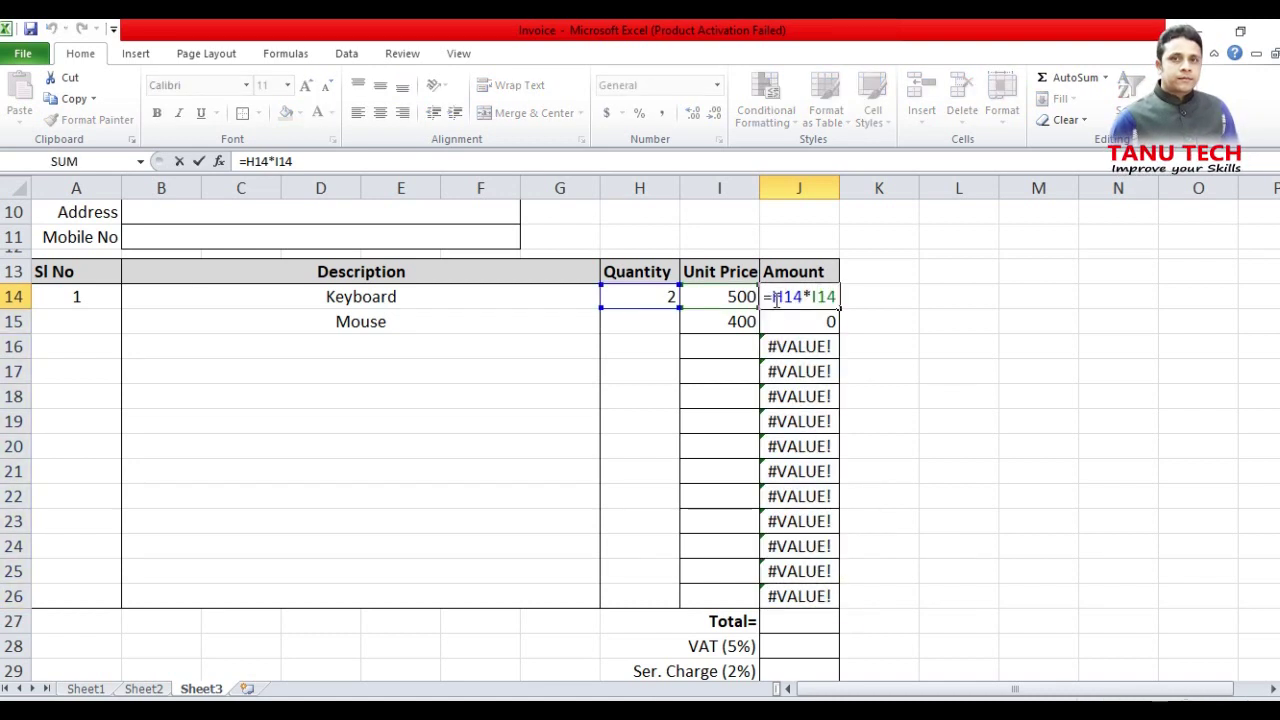
pyautogui.write('ife')
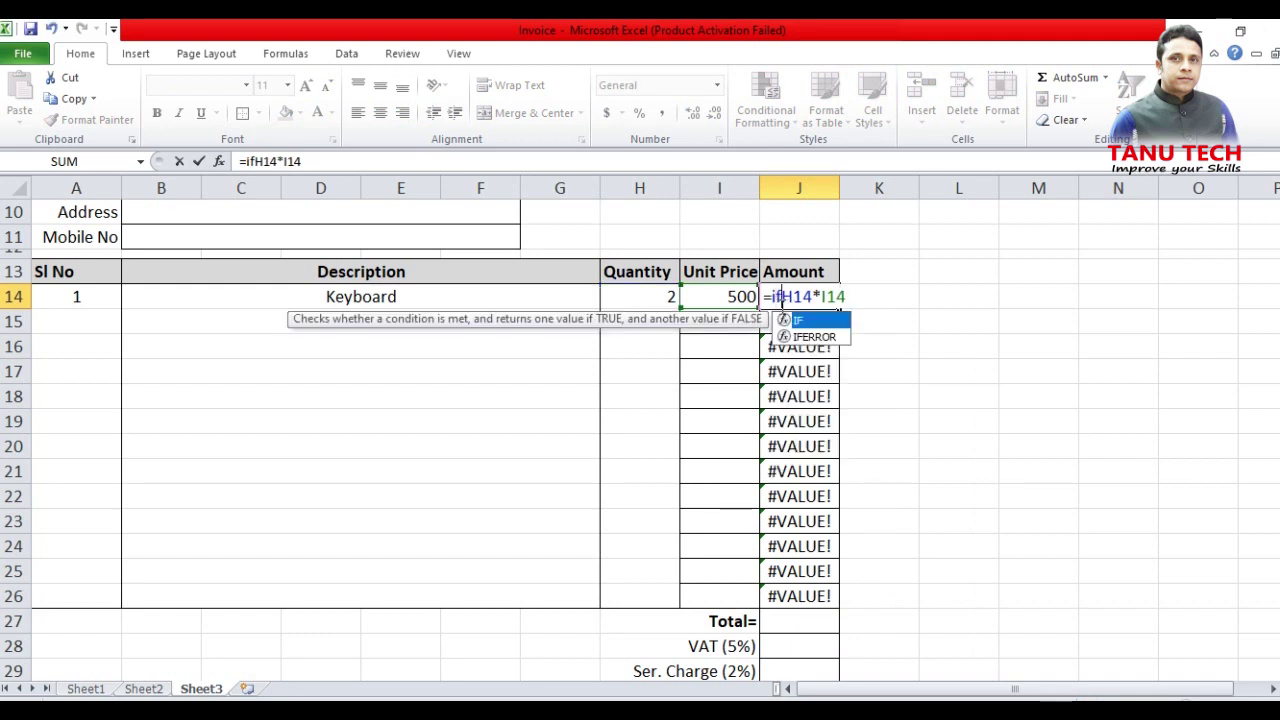
pyautogui.write('r')
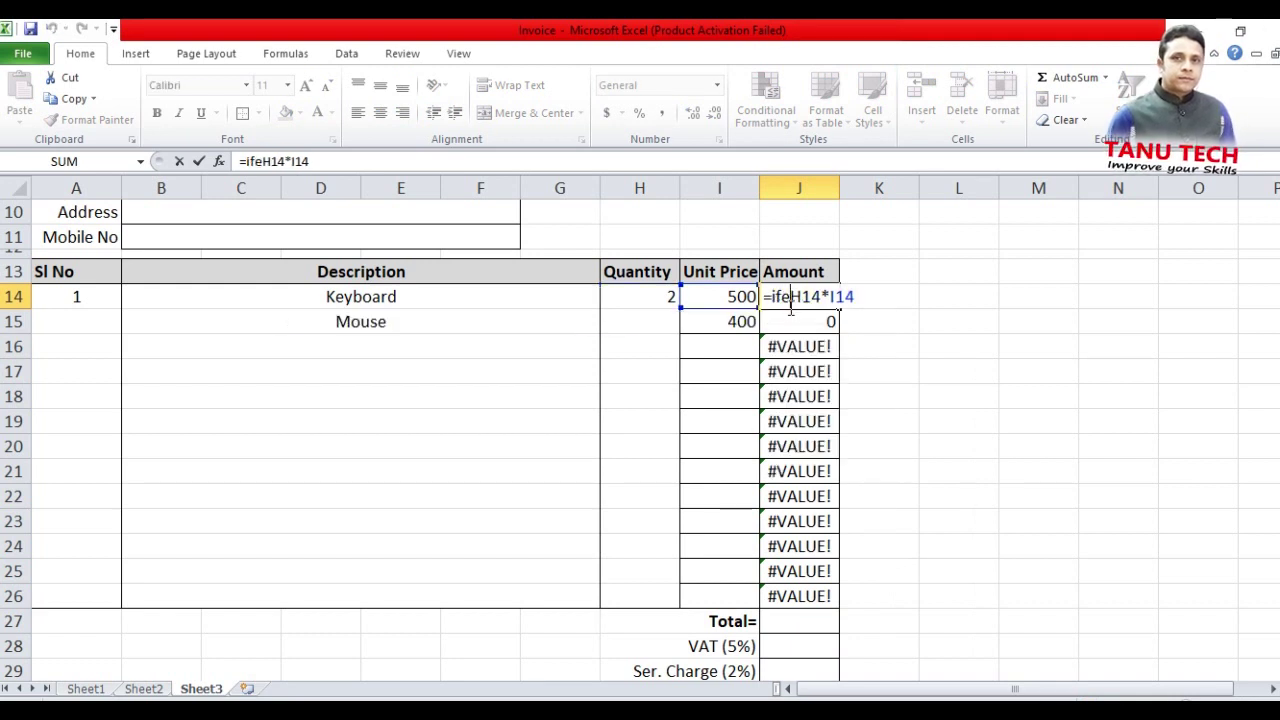
pyautogui.doubleClick(805, 318)
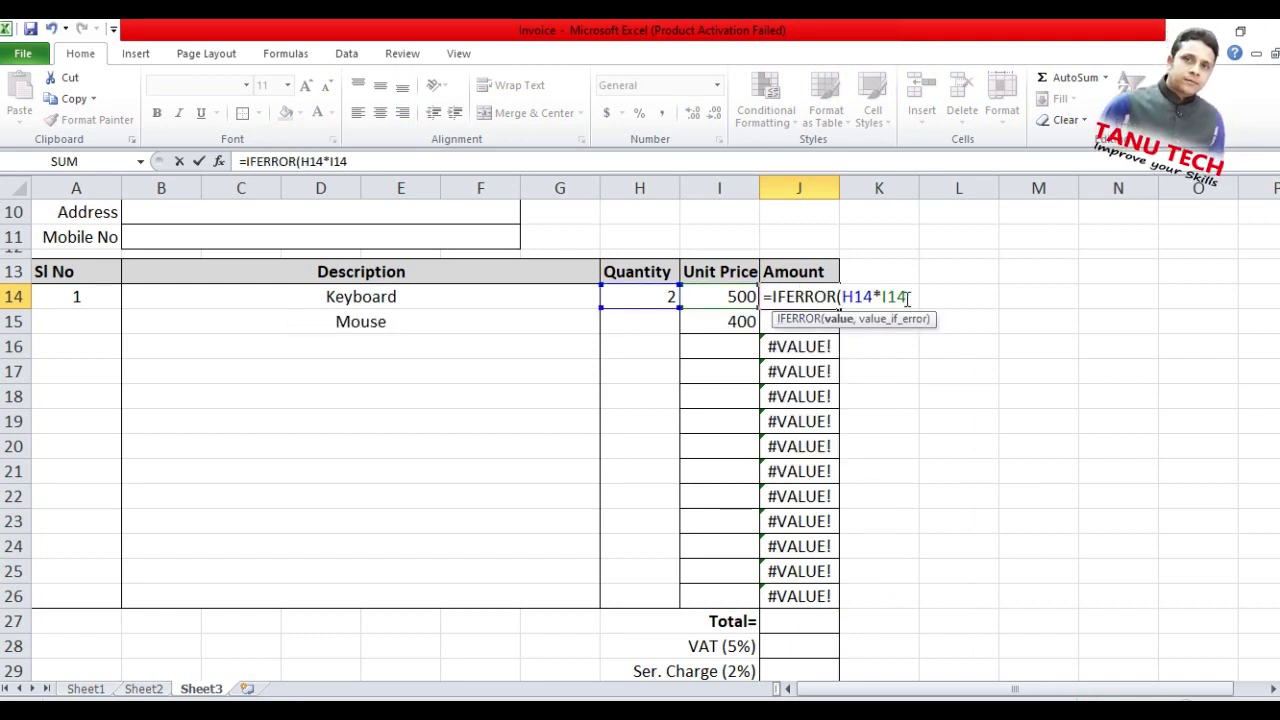
pyautogui.click(909, 300)
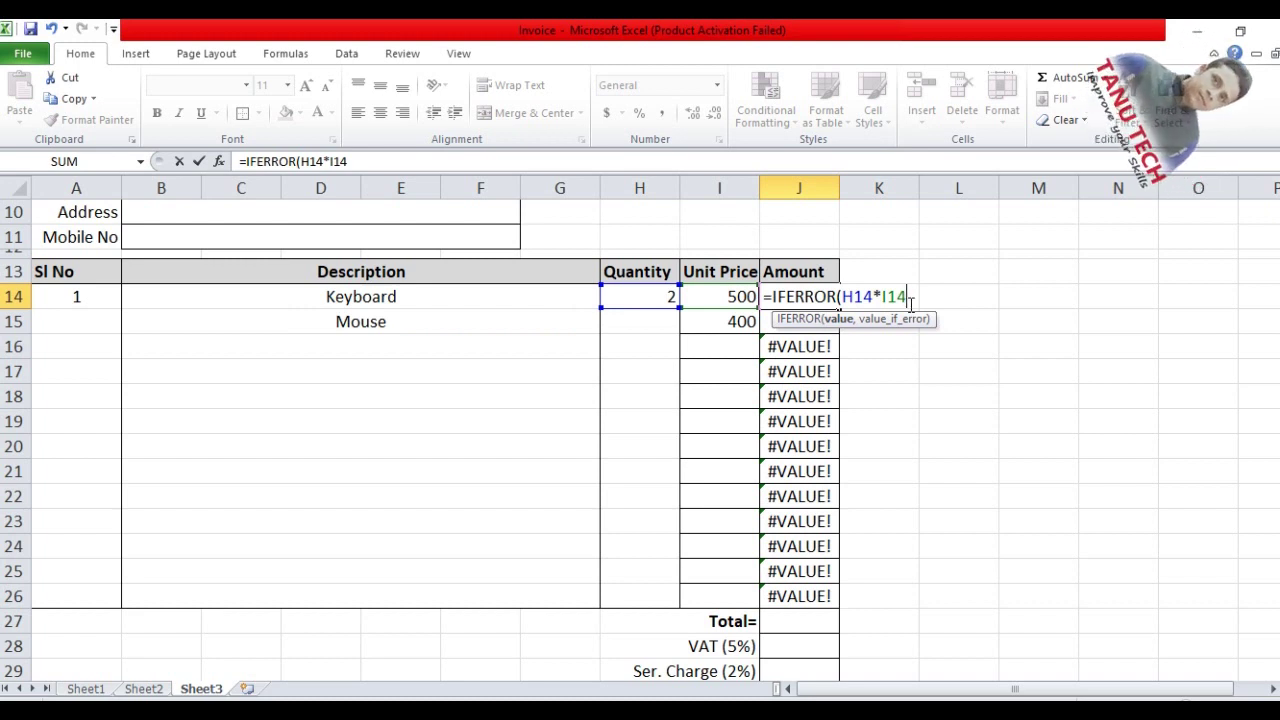
pyautogui.write(',')
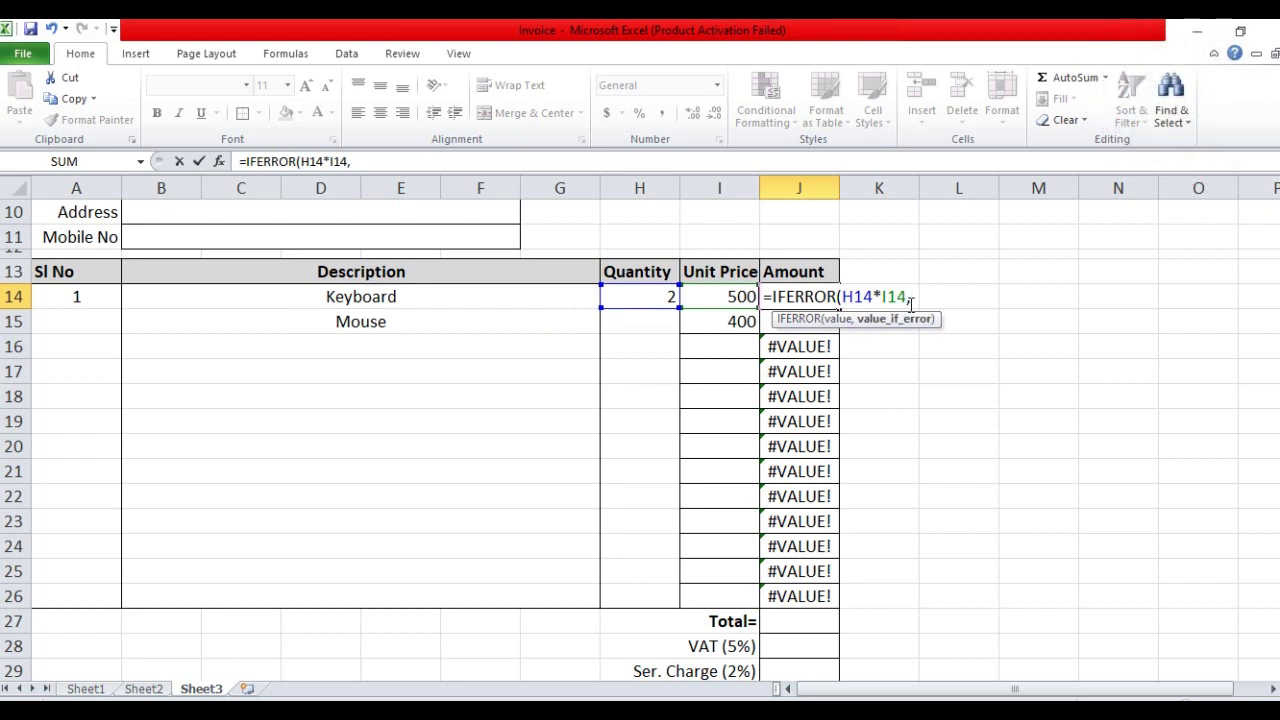
pyautogui.write('"")')
pyautogui.press('Return')
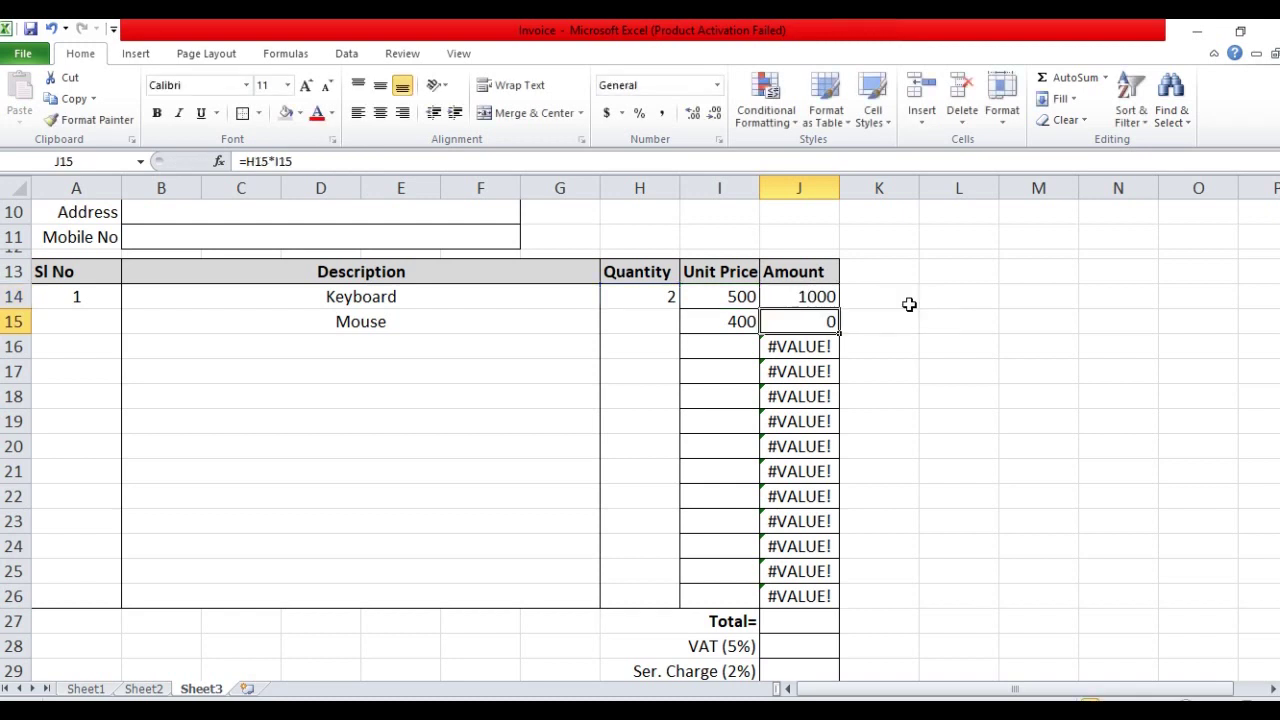
# Copy the IFERROR amount formula from J14 down to J26
pyautogui.click(829, 297)
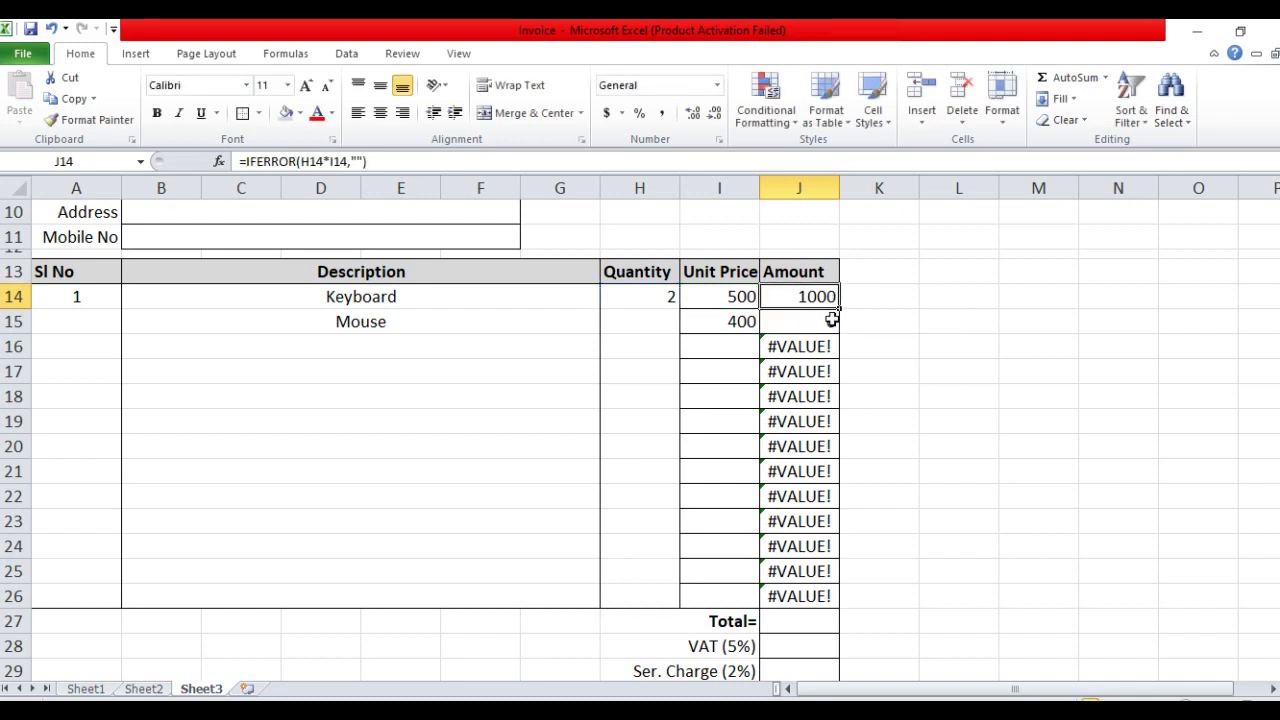
pyautogui.moveTo(840, 309); pyautogui.dragTo(842, 602)
pyautogui.click(807, 343)
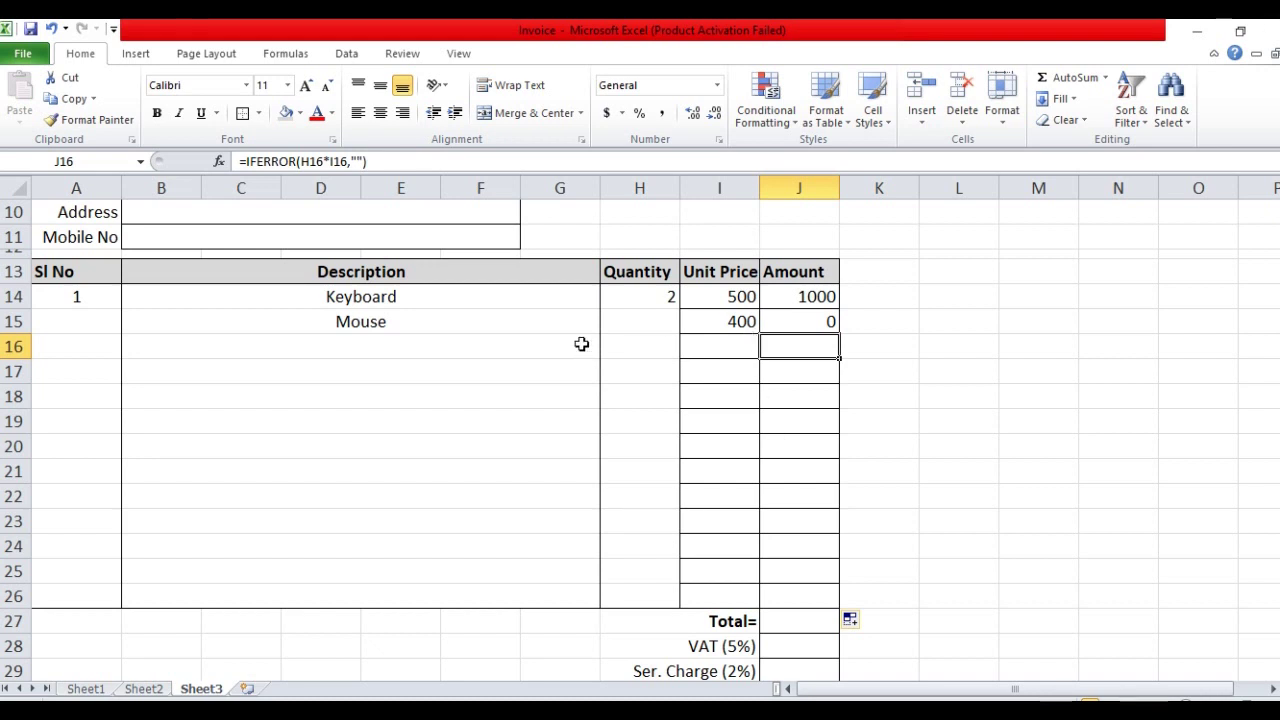
# Set the Mouse quantity to 3
pyautogui.click(636, 330)
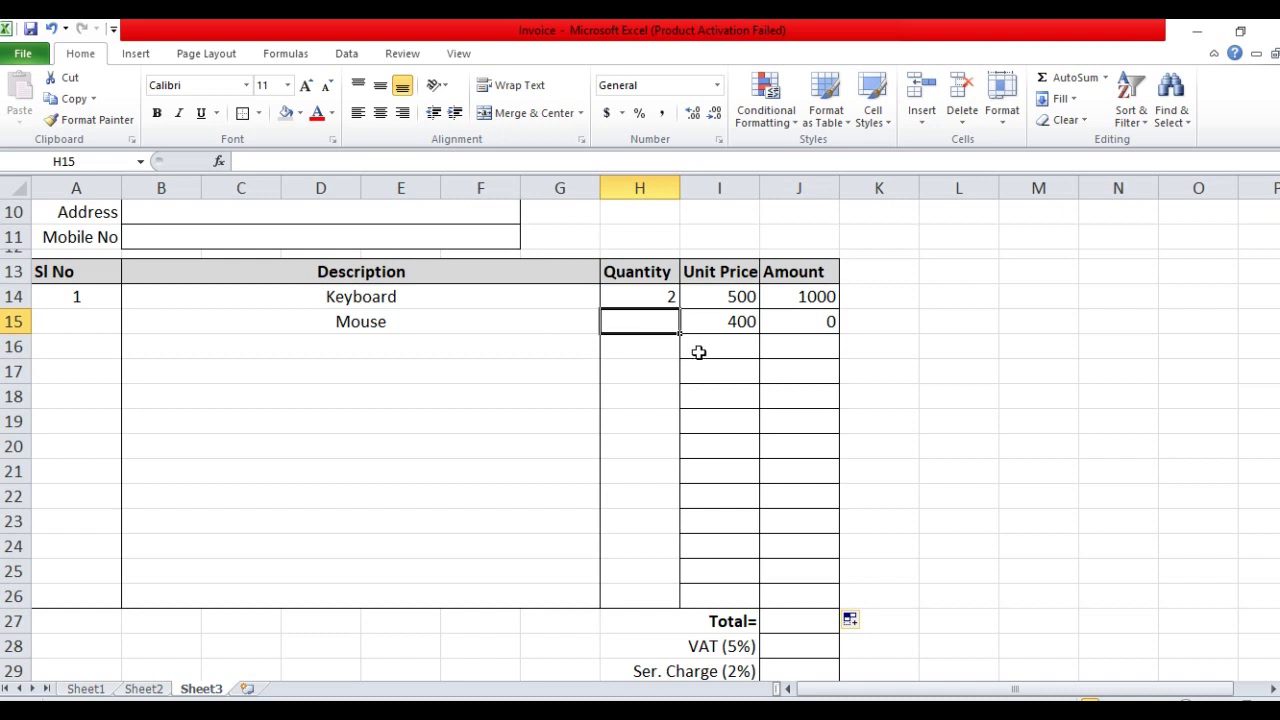
pyautogui.write('3')
pyautogui.press('Tab')
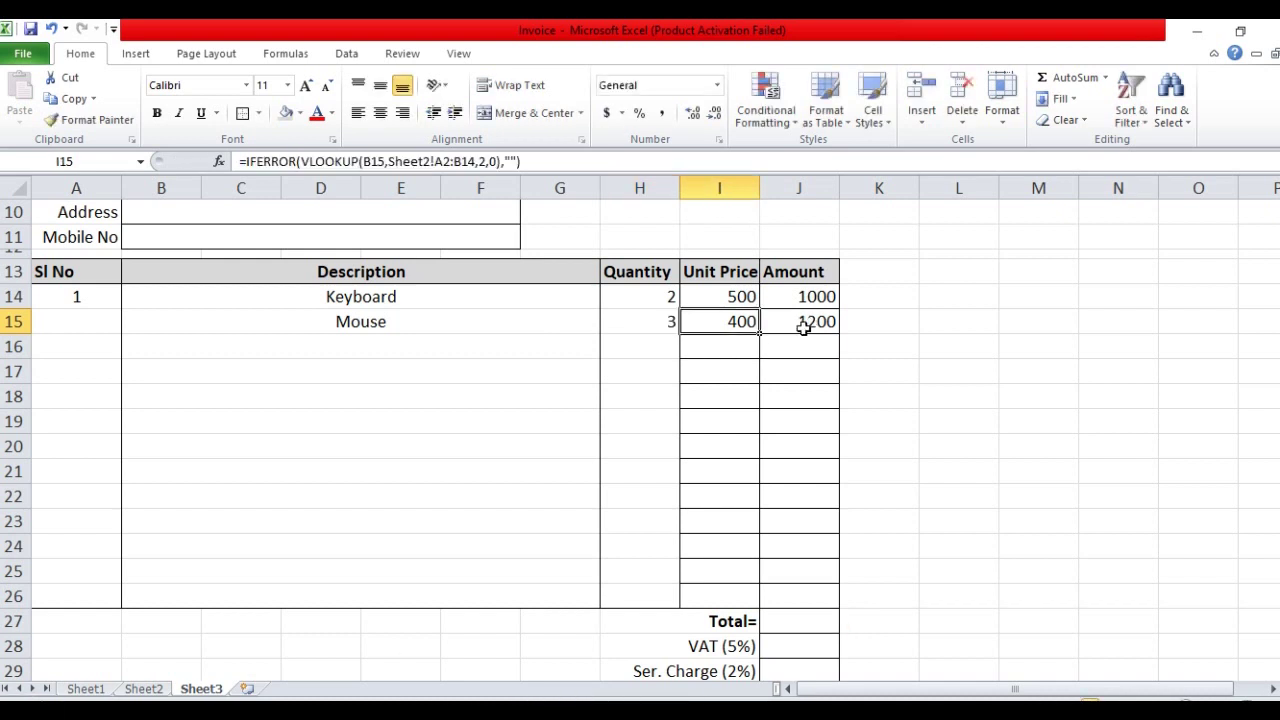
# Add Pendrive in B16 with quantity 3, then select quantities H14:H26
pyautogui.click(449, 346)
pyautogui.click(609, 352)
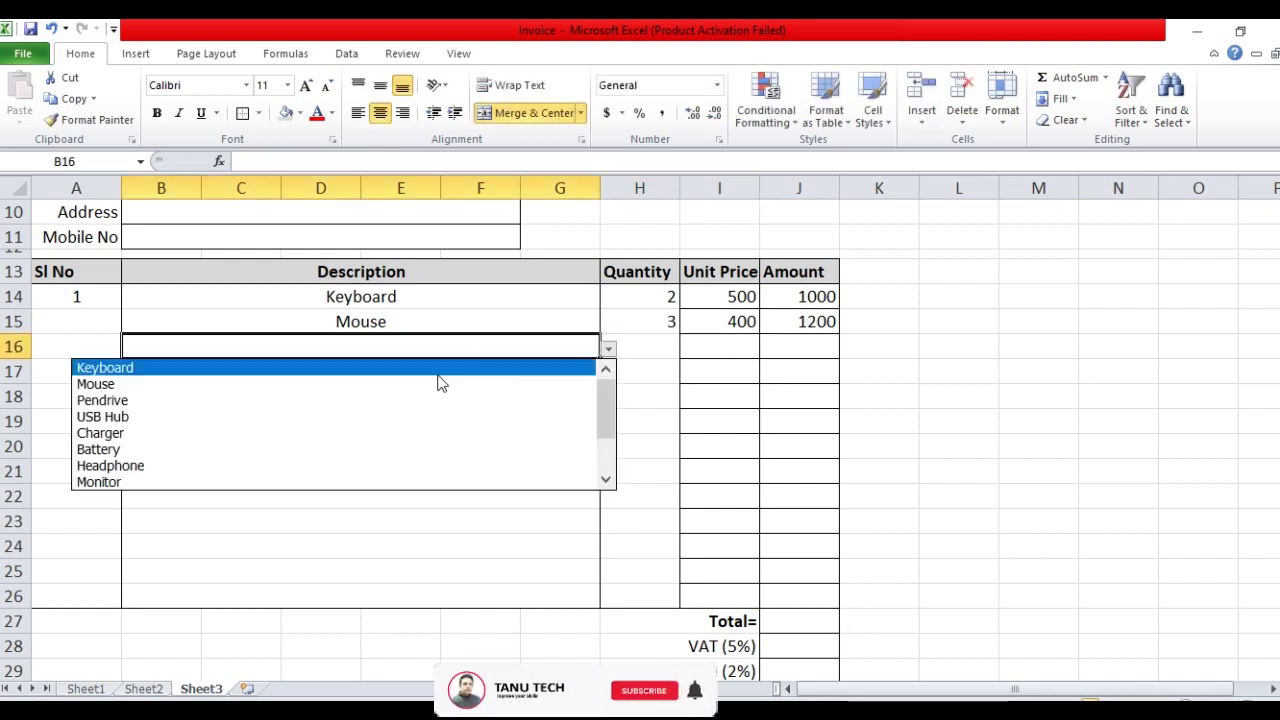
pyautogui.click(363, 401)
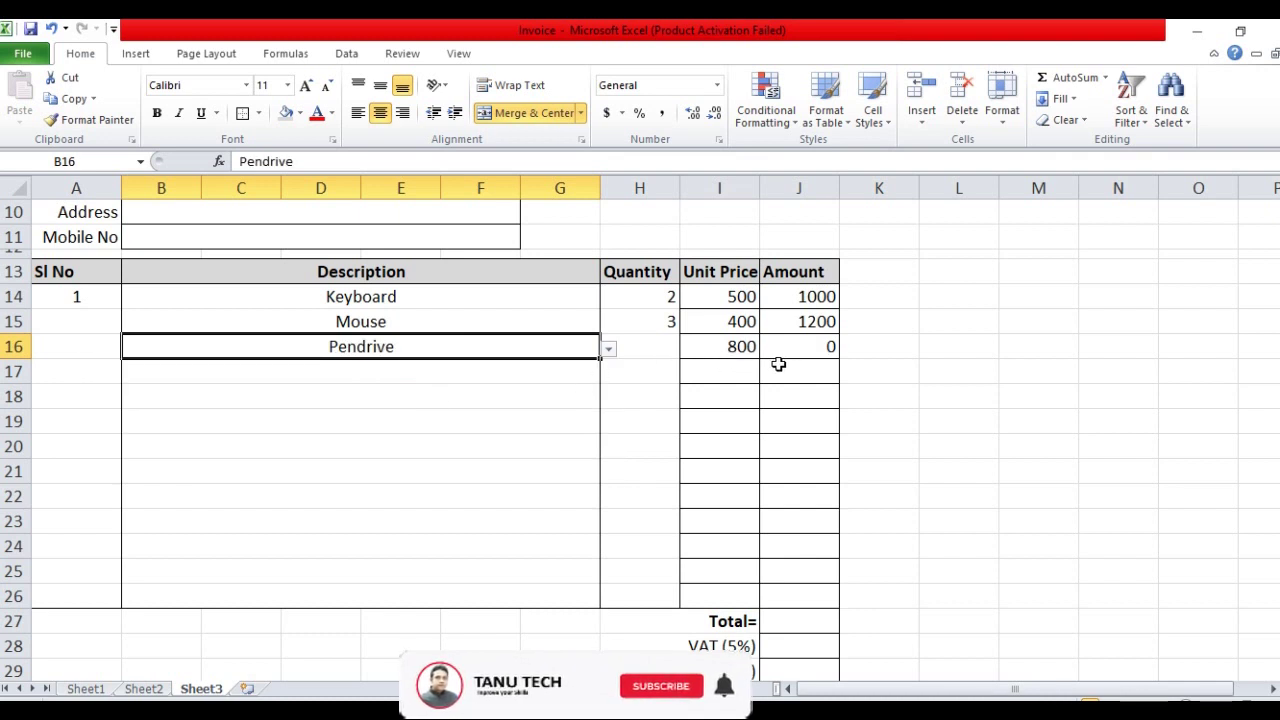
pyautogui.click(630, 354)
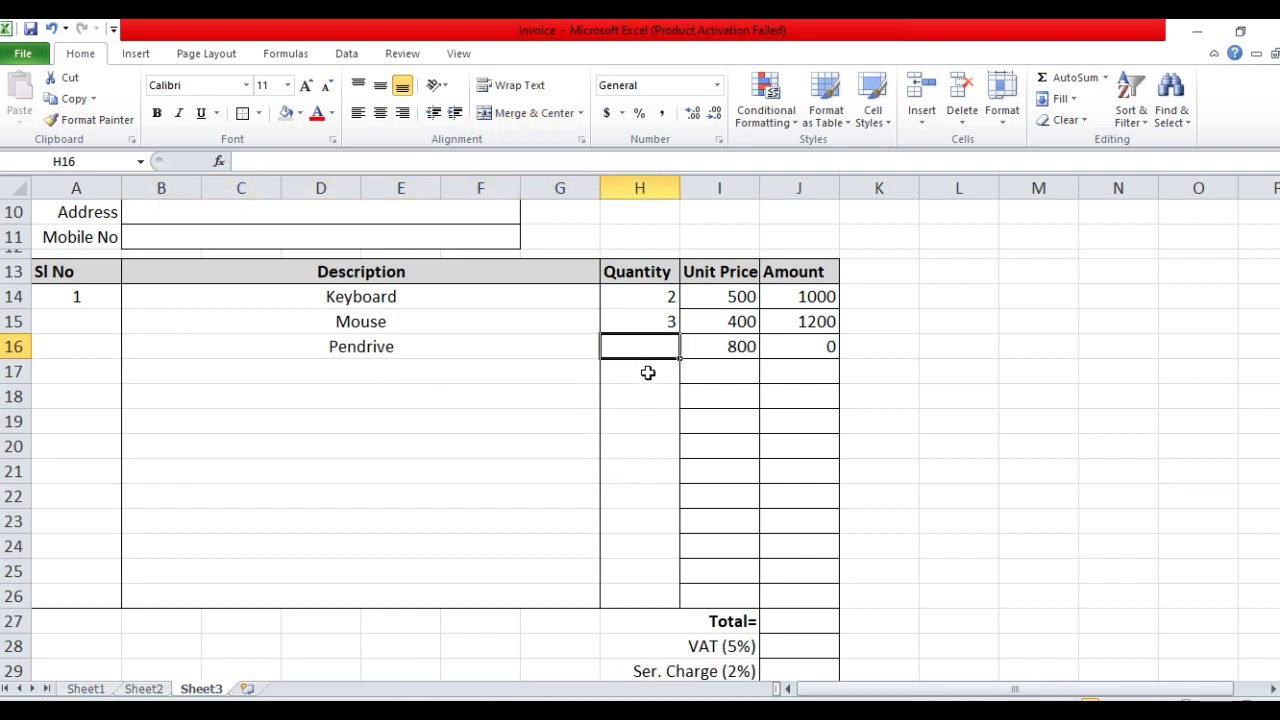
pyautogui.write('3')
pyautogui.click(627, 396)
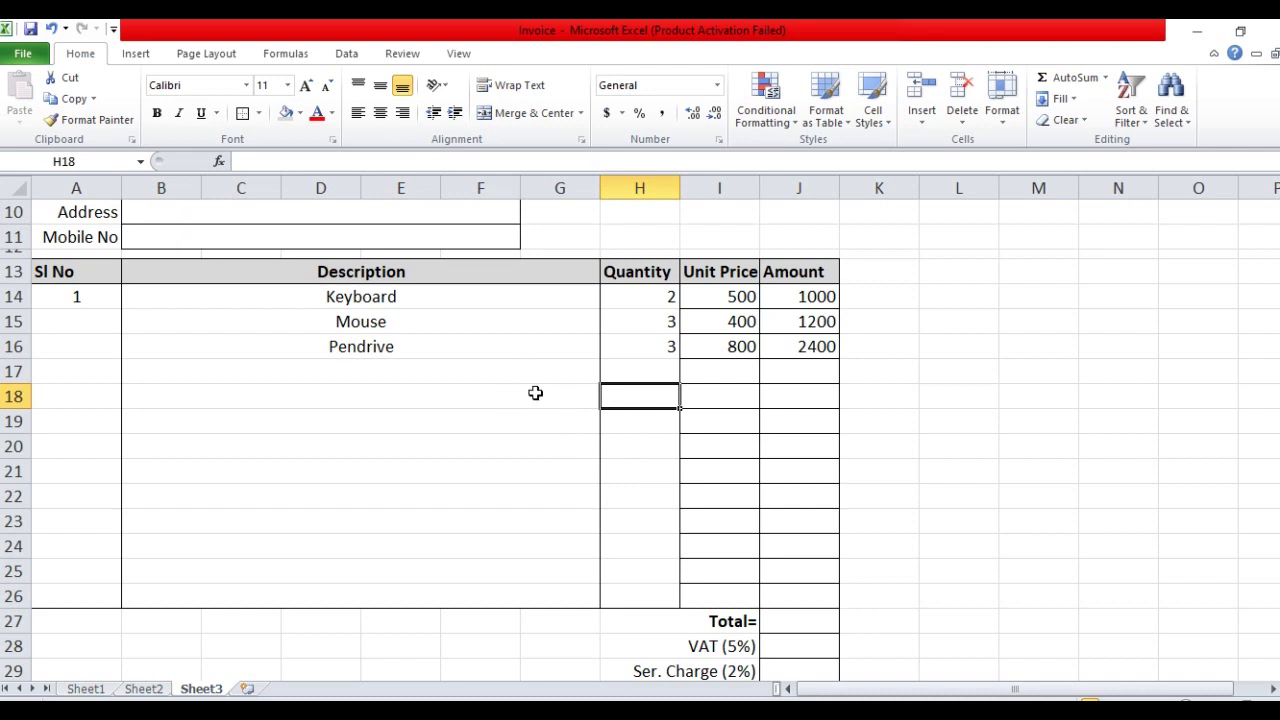
pyautogui.click(700, 321)
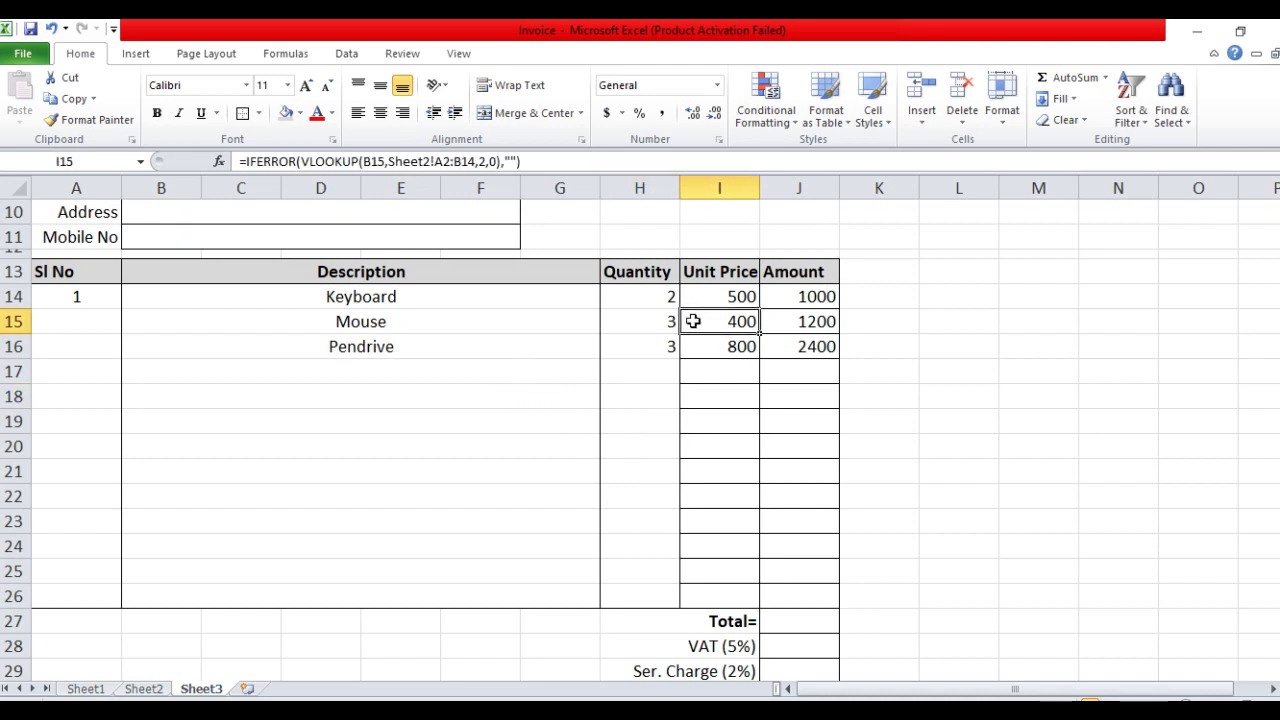
pyautogui.moveTo(648, 296); pyautogui.dragTo(641, 596)
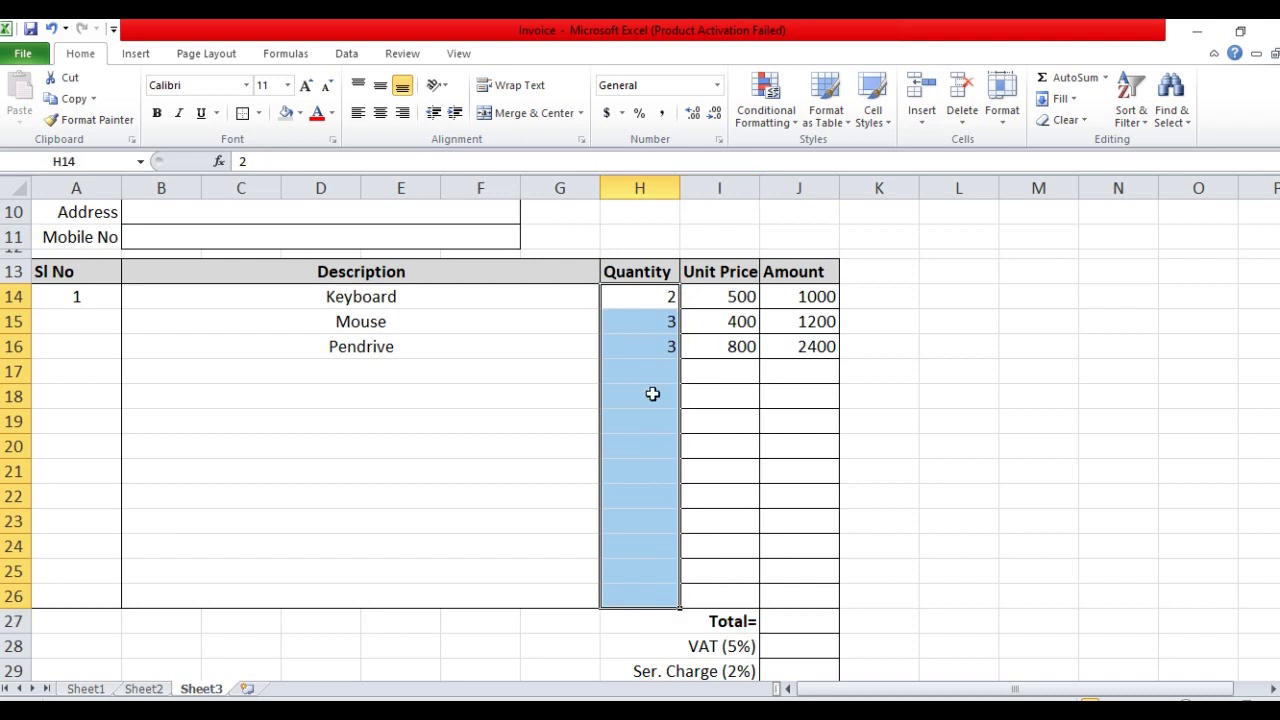
# Centre the quantities and give Unit Price I14:I26 only an outside border
pyautogui.click(380, 85)
pyautogui.click(380, 112)
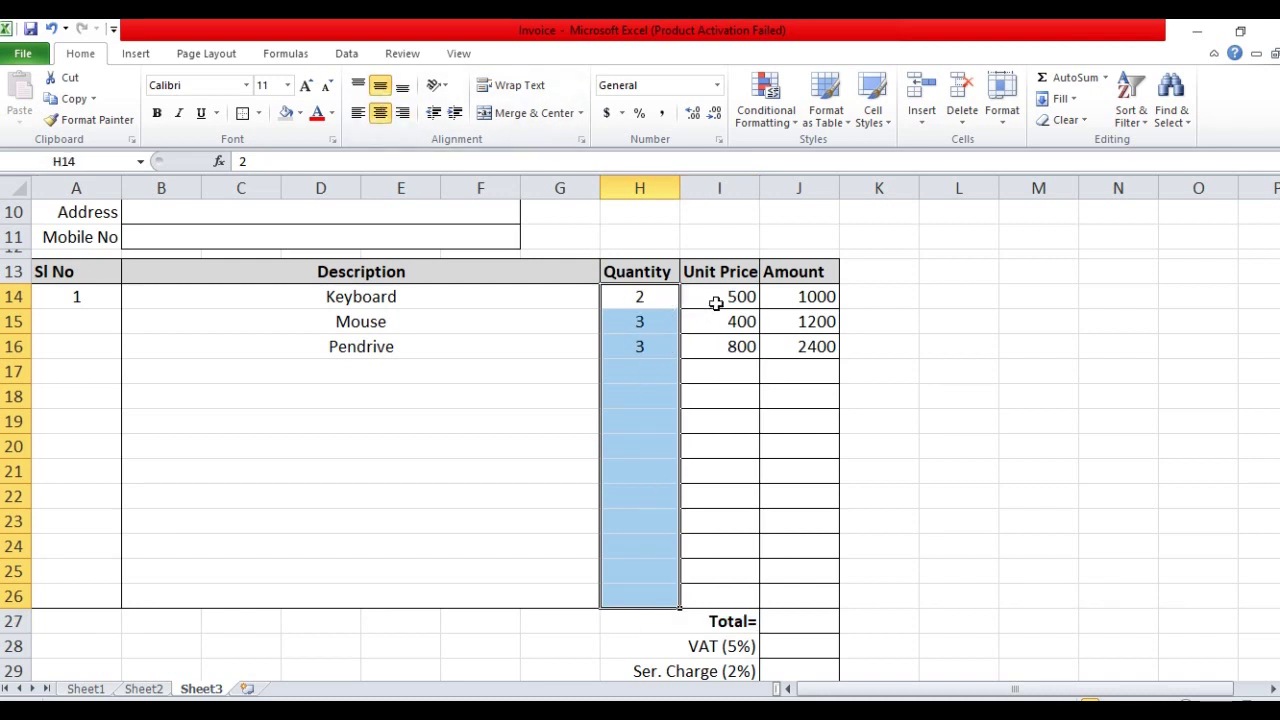
pyautogui.moveTo(714, 297); pyautogui.dragTo(718, 596)
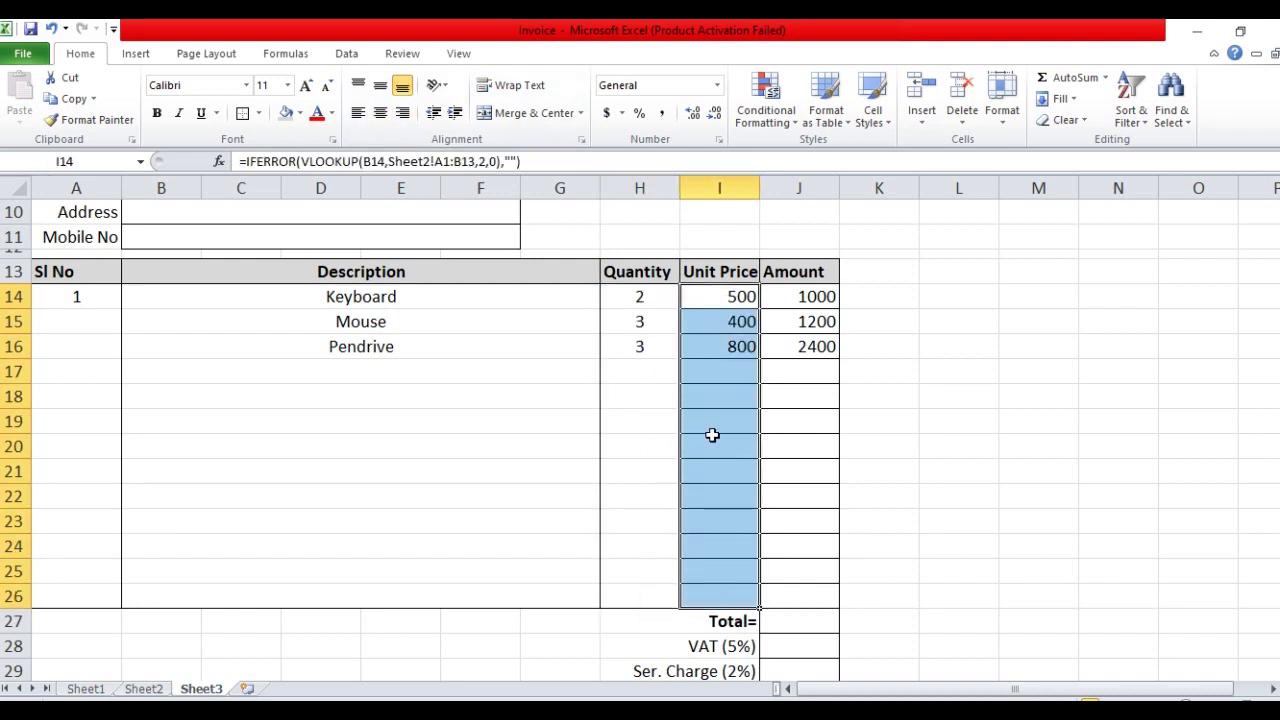
pyautogui.click(258, 112)
pyautogui.click(290, 244)
pyautogui.click(258, 112)
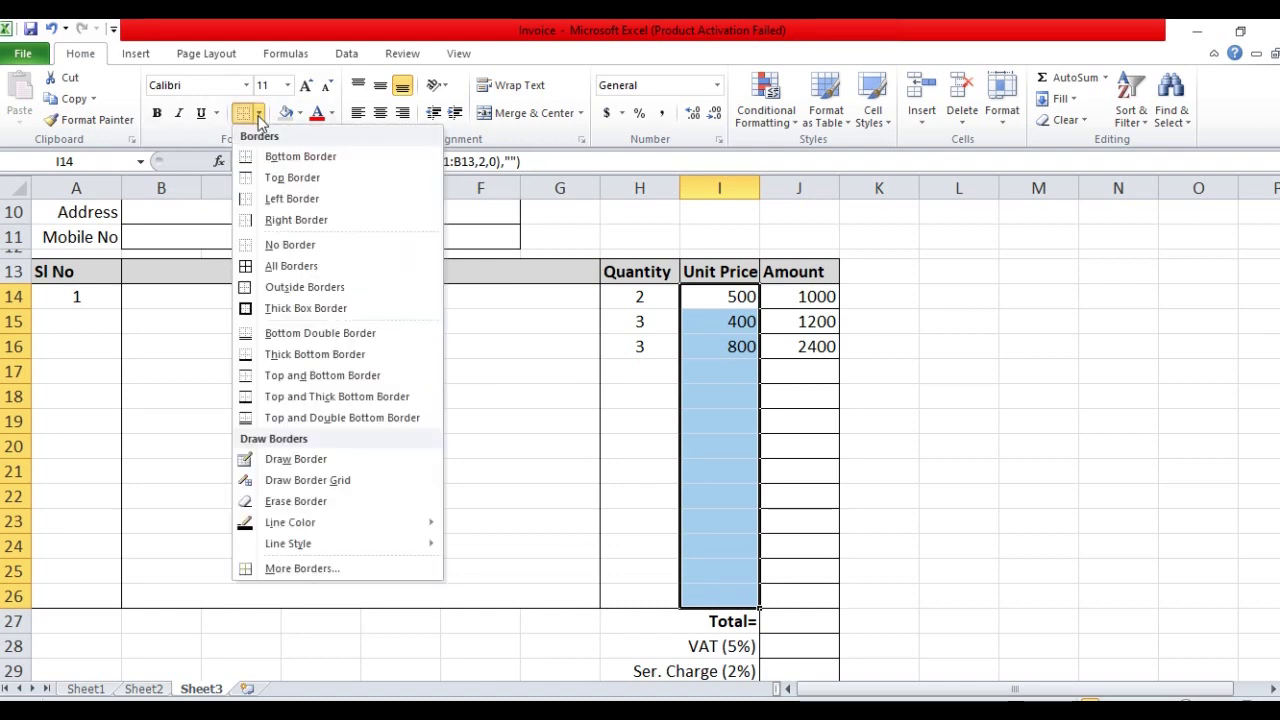
pyautogui.click(290, 287)
# Give the Amount cells J14:J26 only an outside border, removing inner lines
pyautogui.click(805, 300)
pyautogui.moveTo(805, 303); pyautogui.dragTo(800, 586)
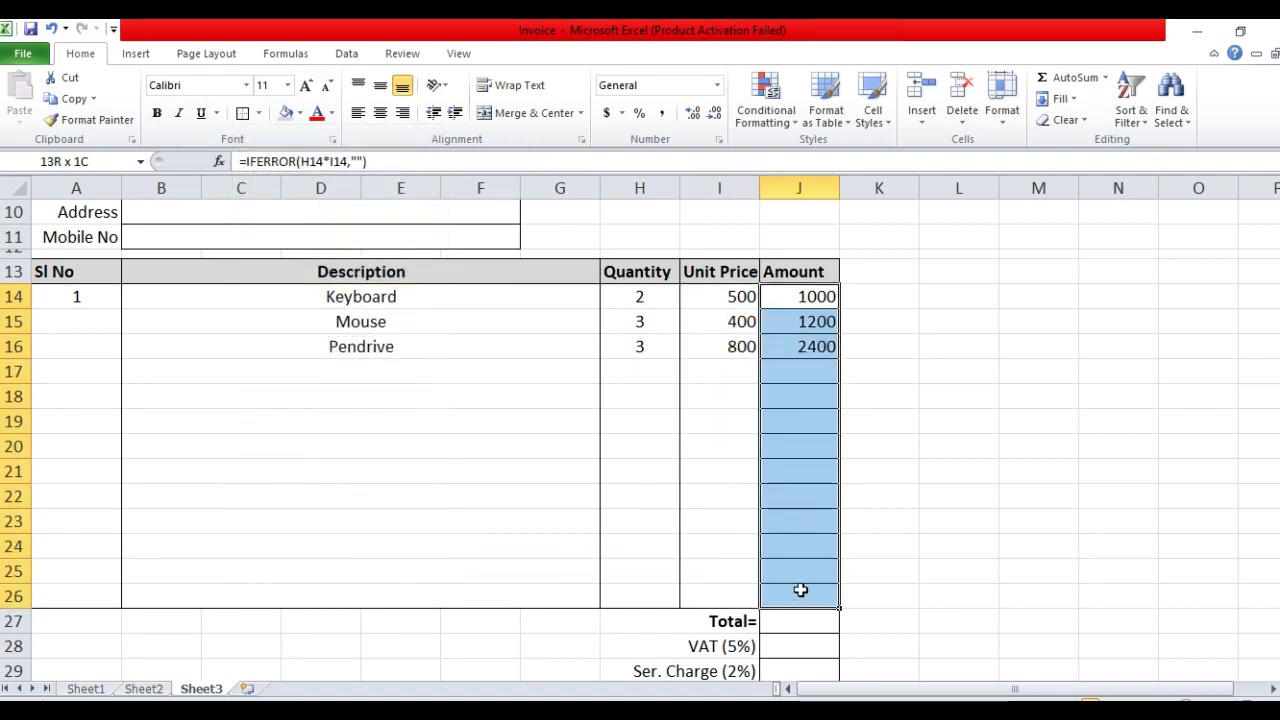
pyautogui.click(258, 112)
pyautogui.click(302, 247)
pyautogui.click(258, 112)
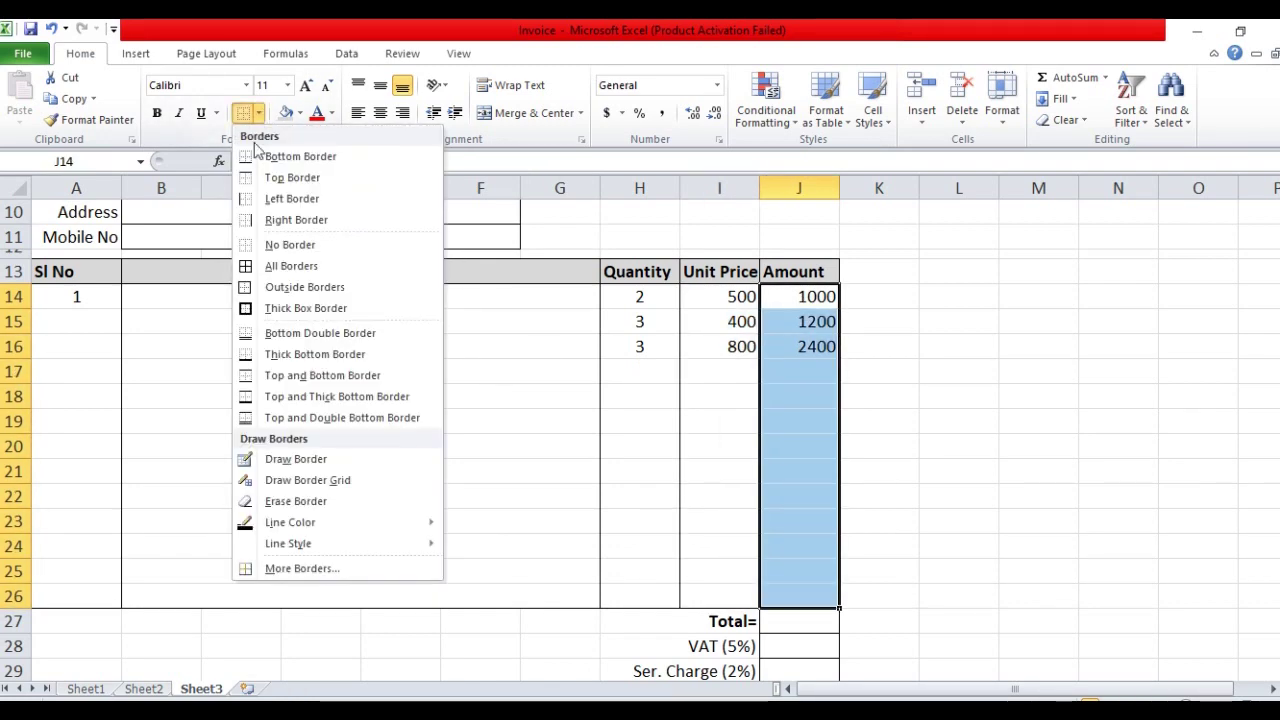
pyautogui.click(297, 287)
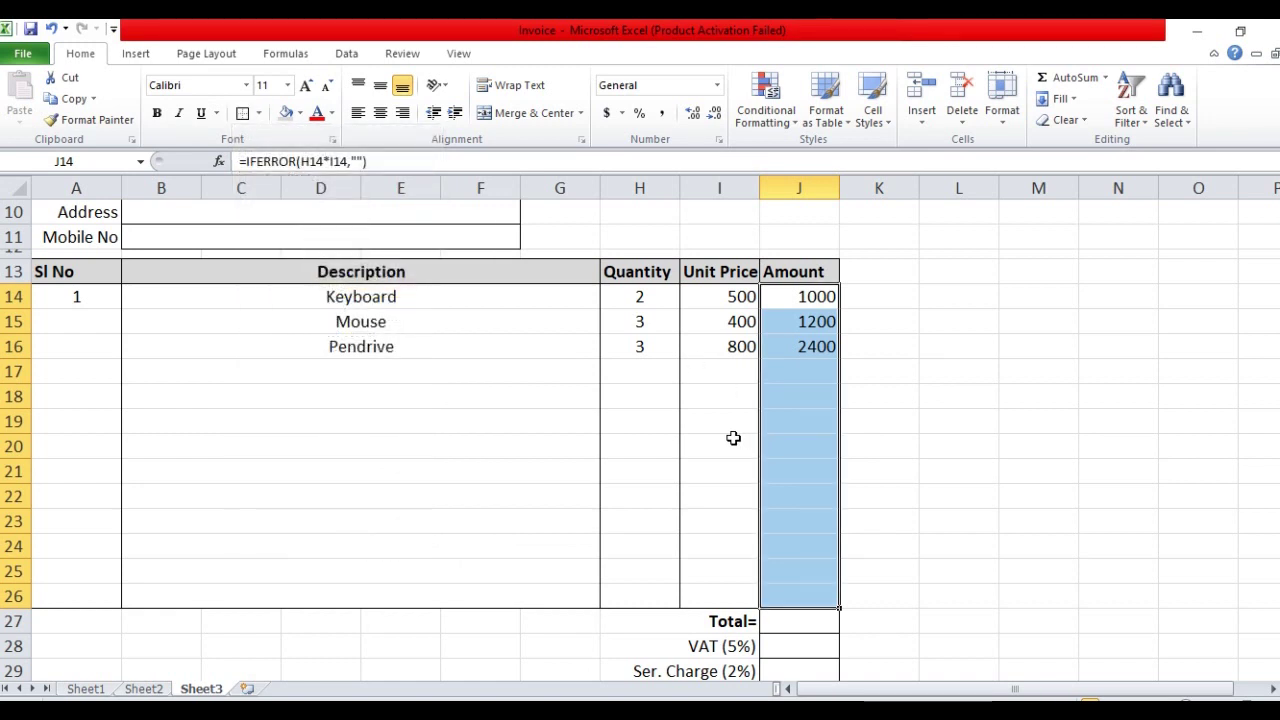
pyautogui.click(733, 438)
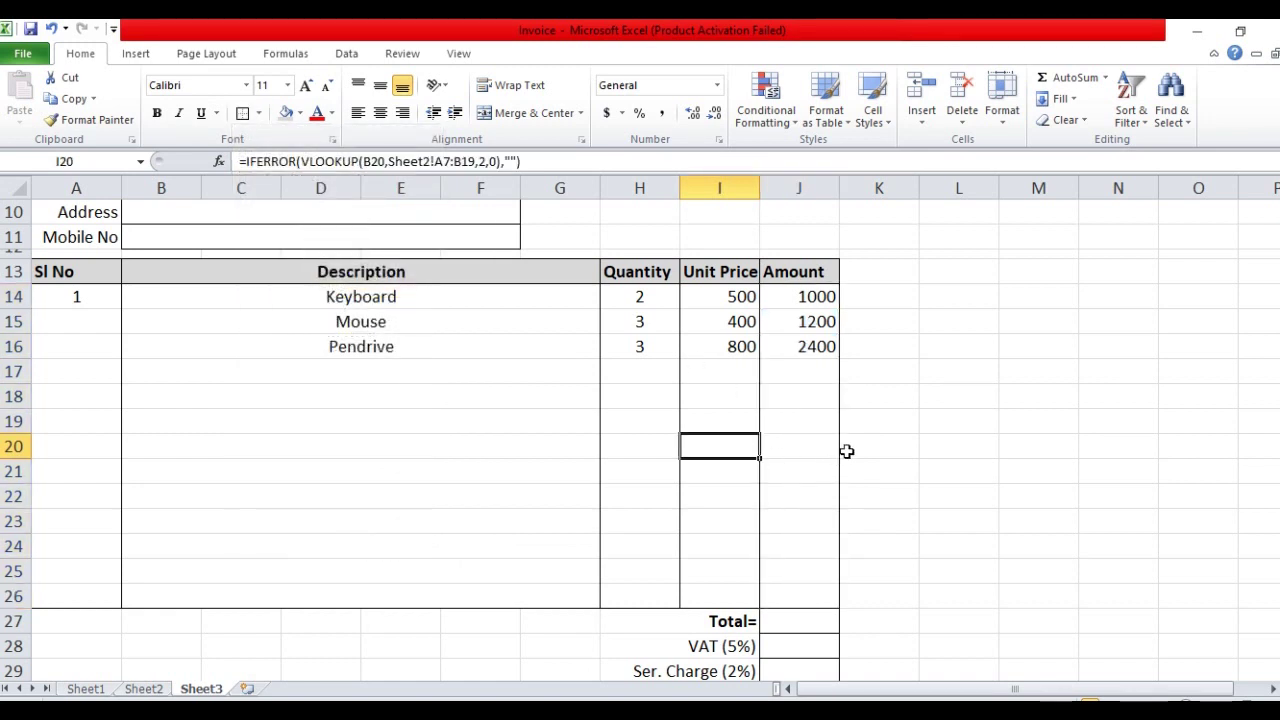
# Enter =SUM(J14:J26) in the Total cell J27, giving 4600
pyautogui.scroll(-1, 881, 402)
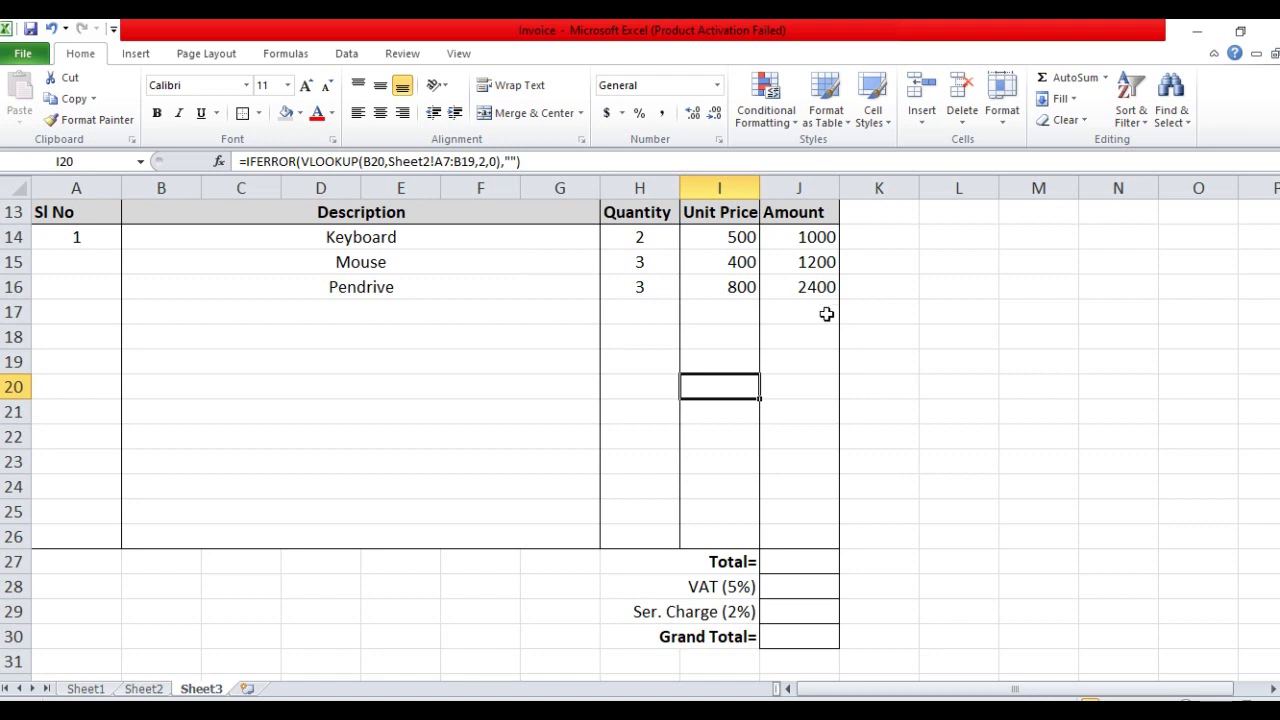
pyautogui.click(785, 562)
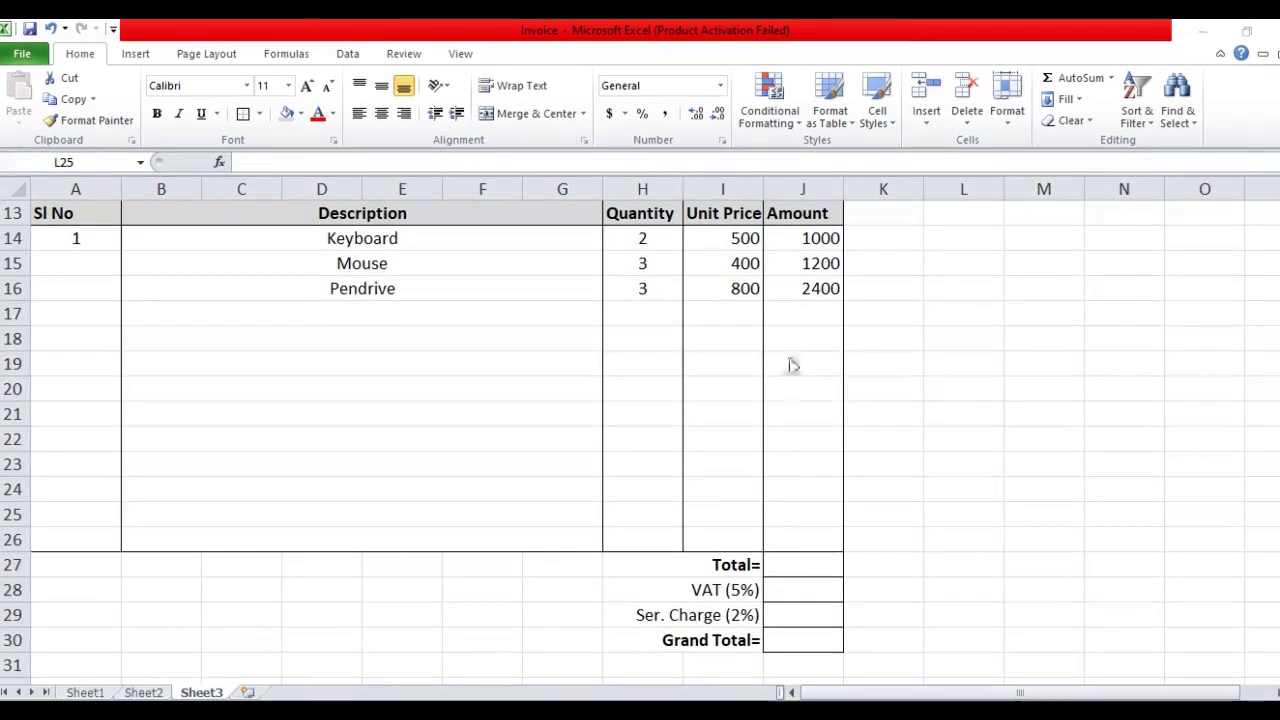
pyautogui.click(800, 242)
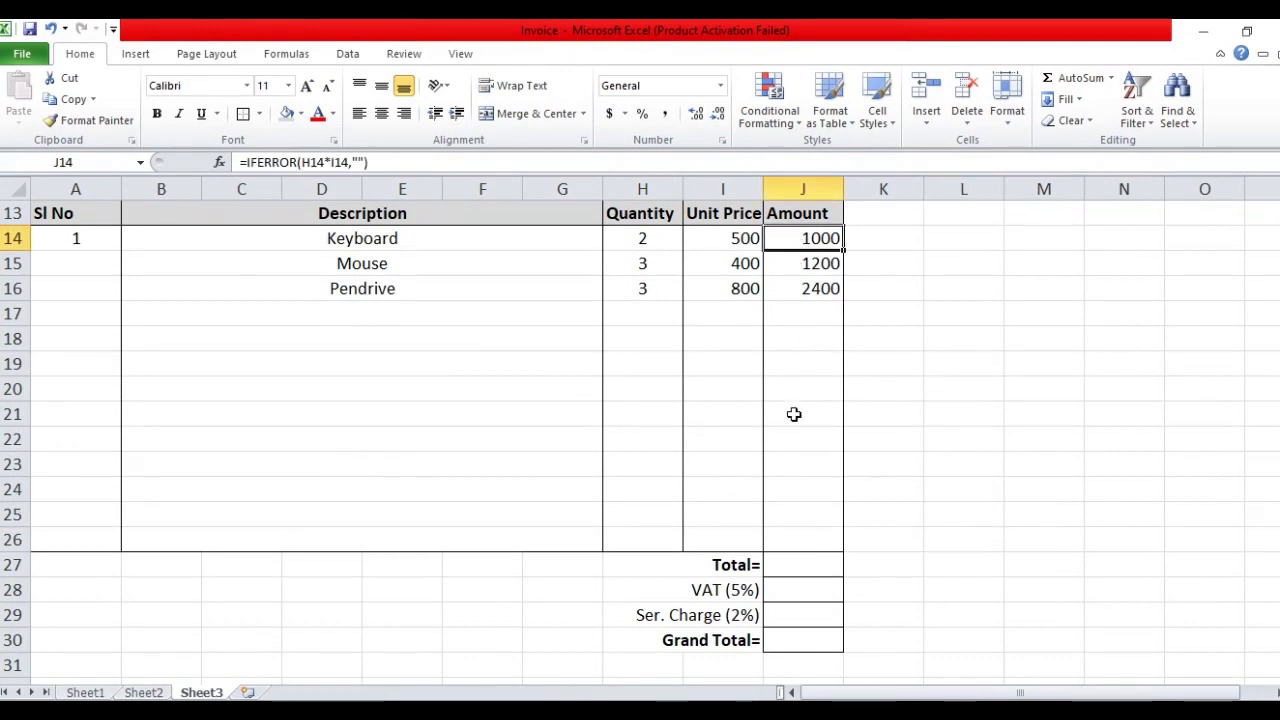
pyautogui.click(796, 573)
pyautogui.write('=')
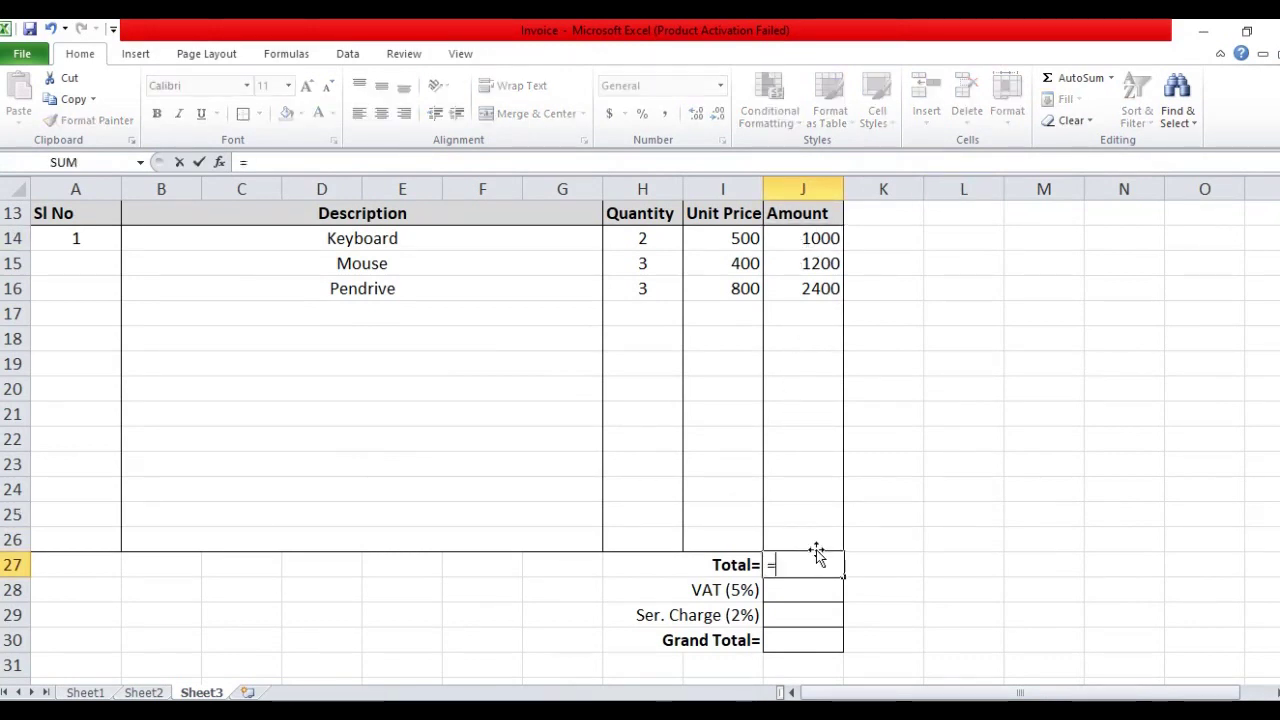
pyautogui.write('sum')
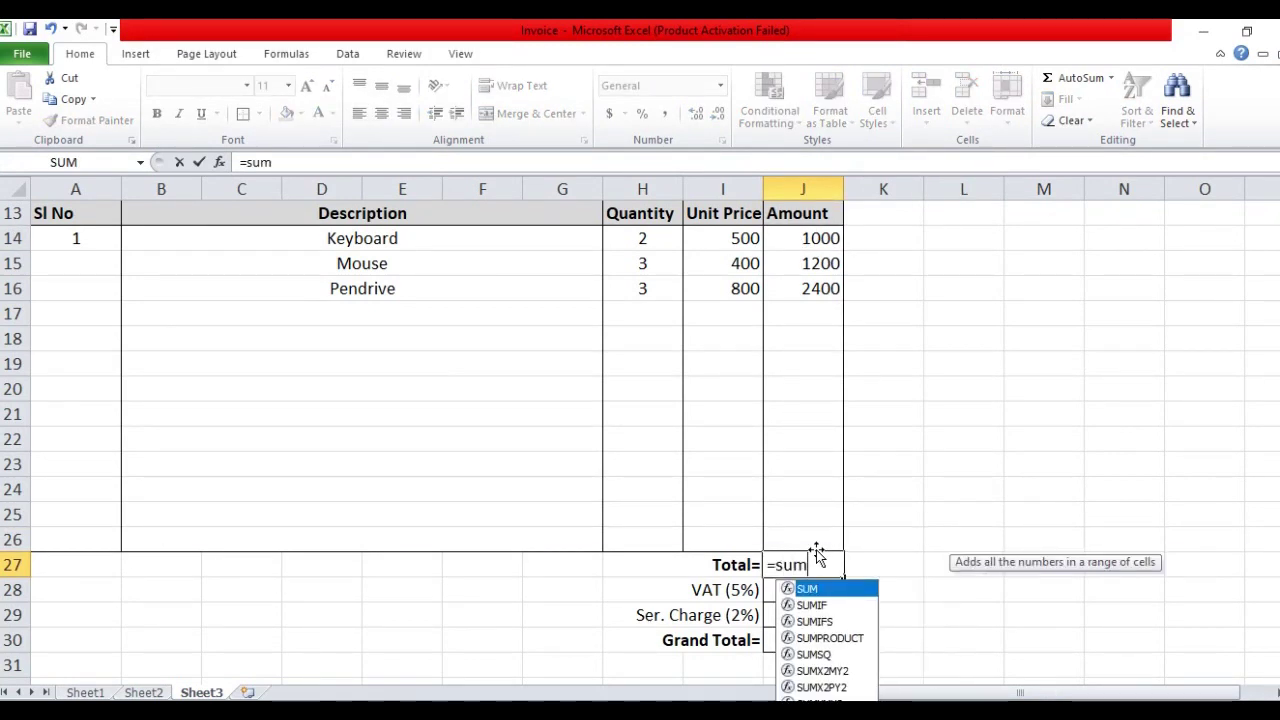
pyautogui.write('(')
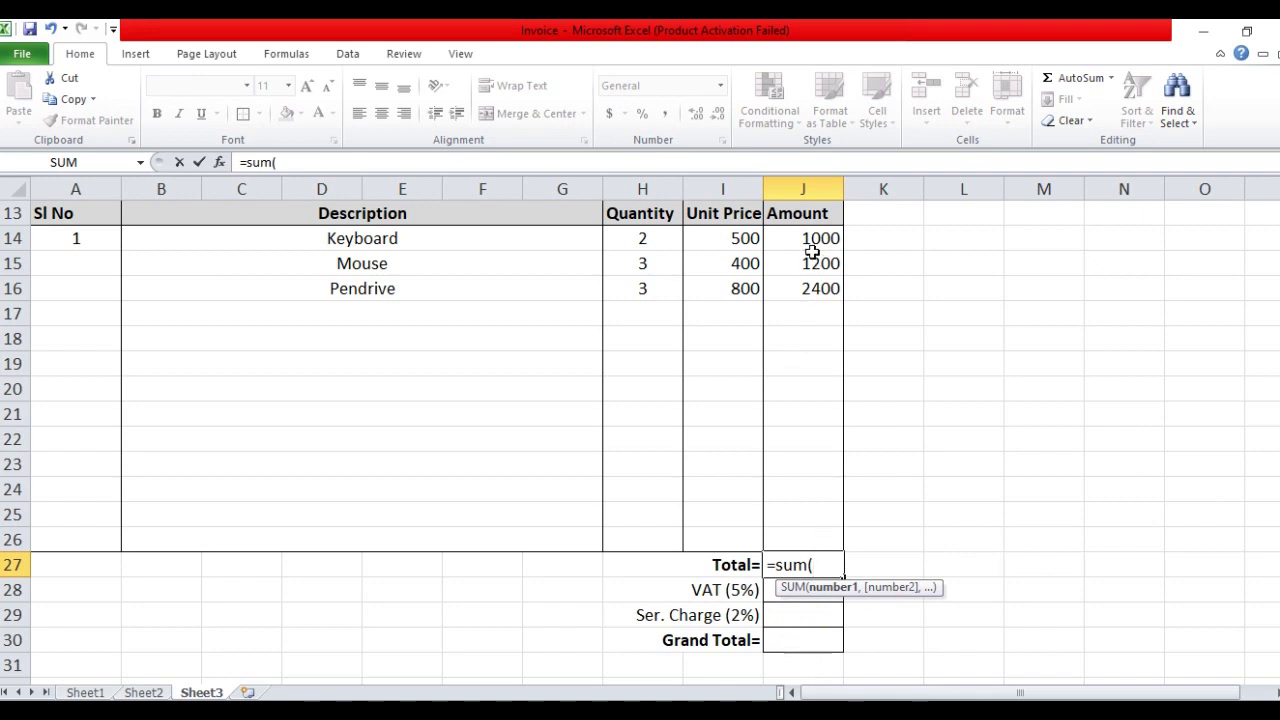
pyautogui.moveTo(812, 238); pyautogui.dragTo(807, 533)
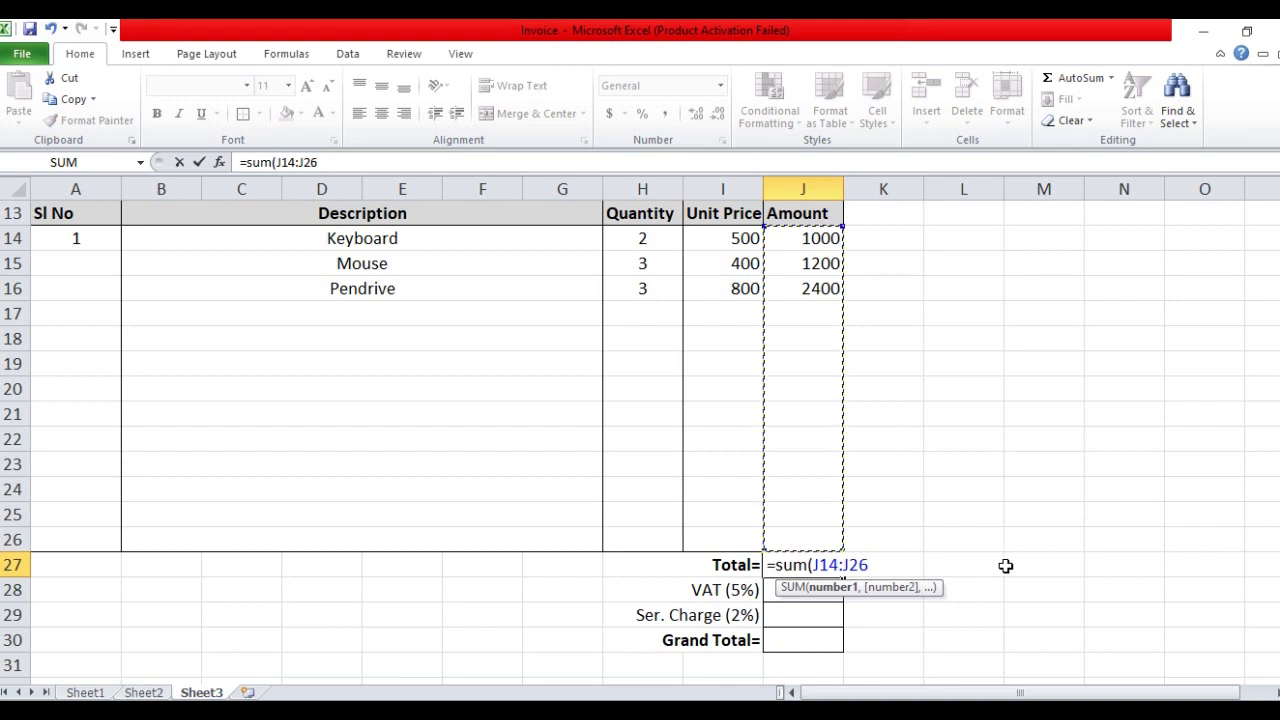
pyautogui.write(')')
pyautogui.press('Return')
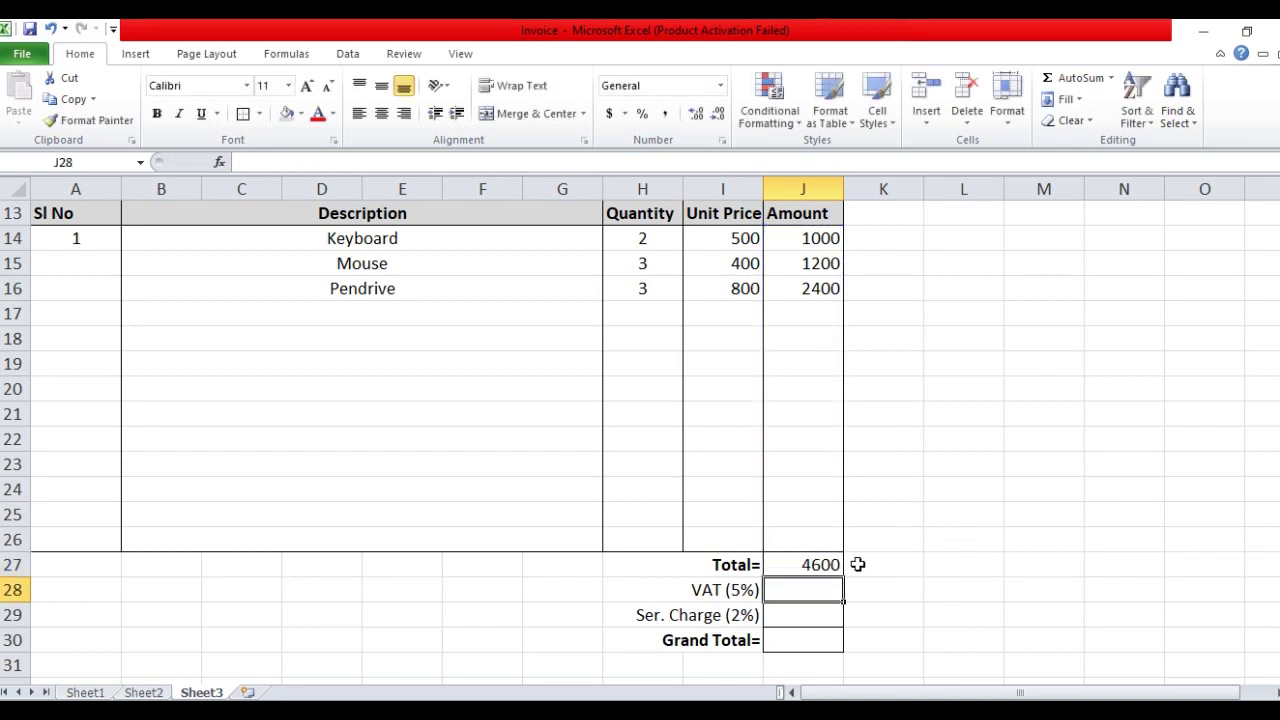
# Enter =J27*5% in the VAT cell J28, giving 230
pyautogui.click(805, 336)
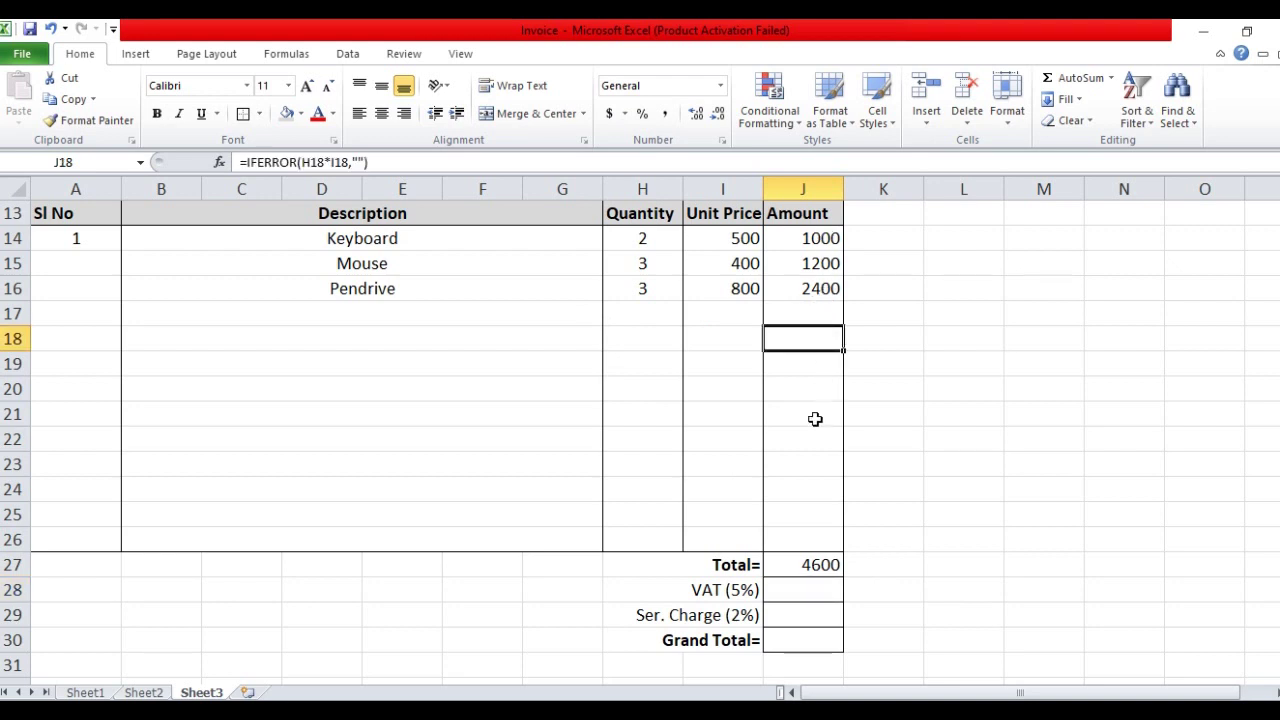
pyautogui.click(815, 594)
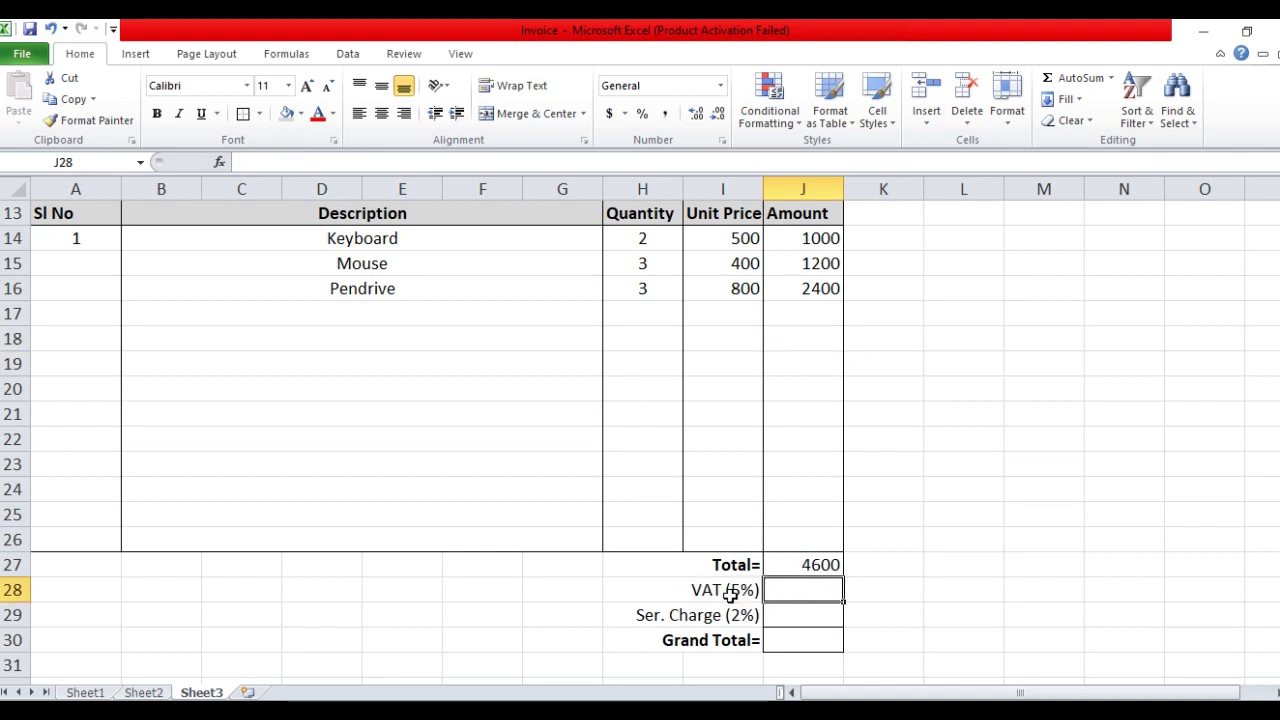
pyautogui.click(817, 566)
pyautogui.click(797, 589)
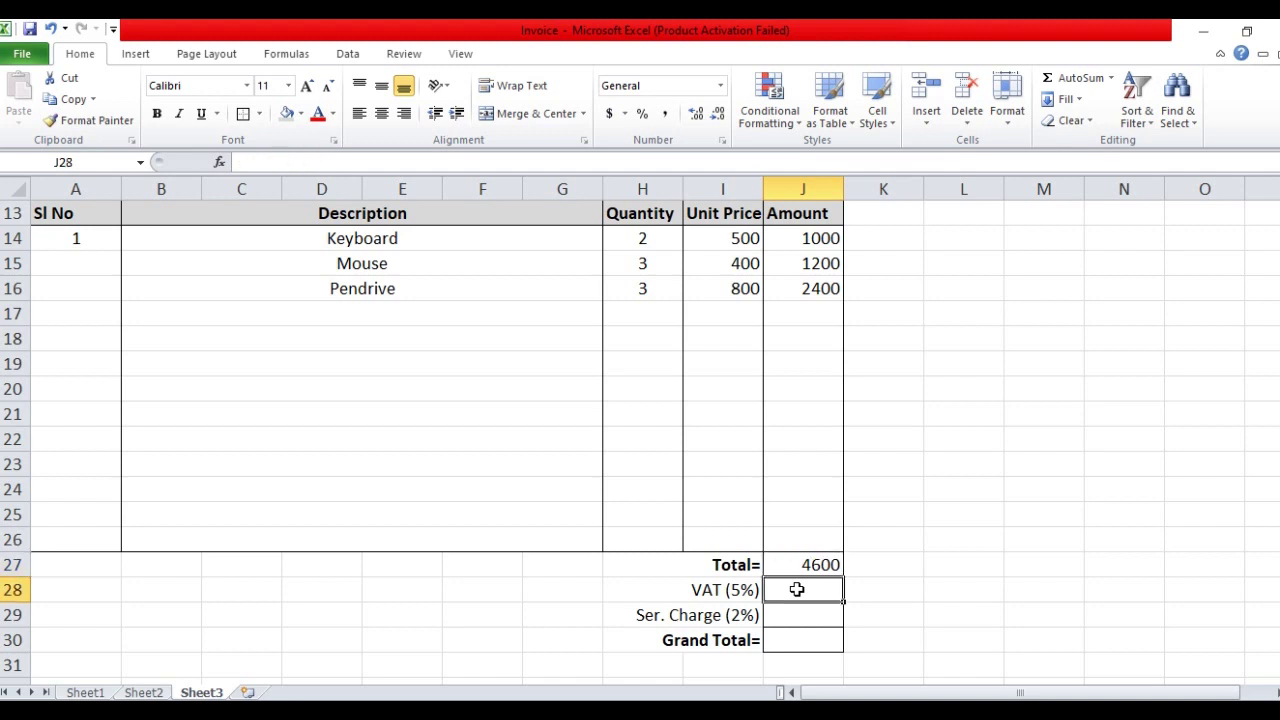
pyautogui.write('=')
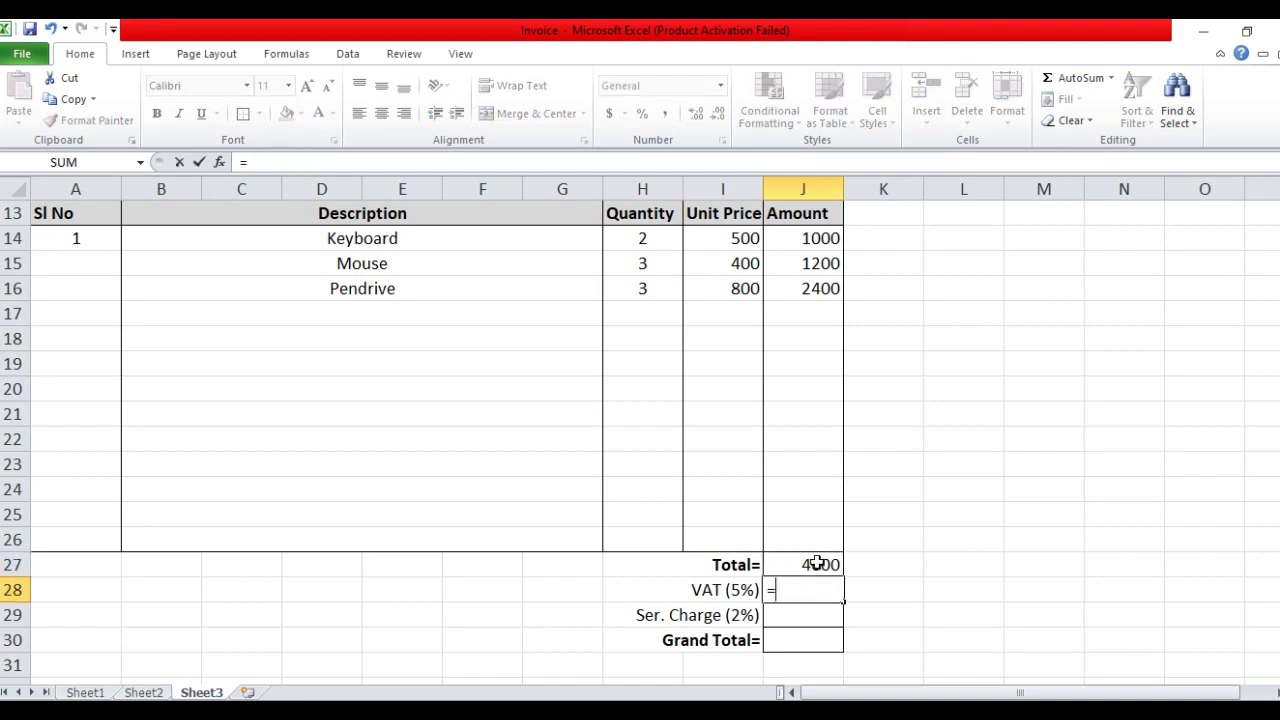
pyautogui.click(817, 564)
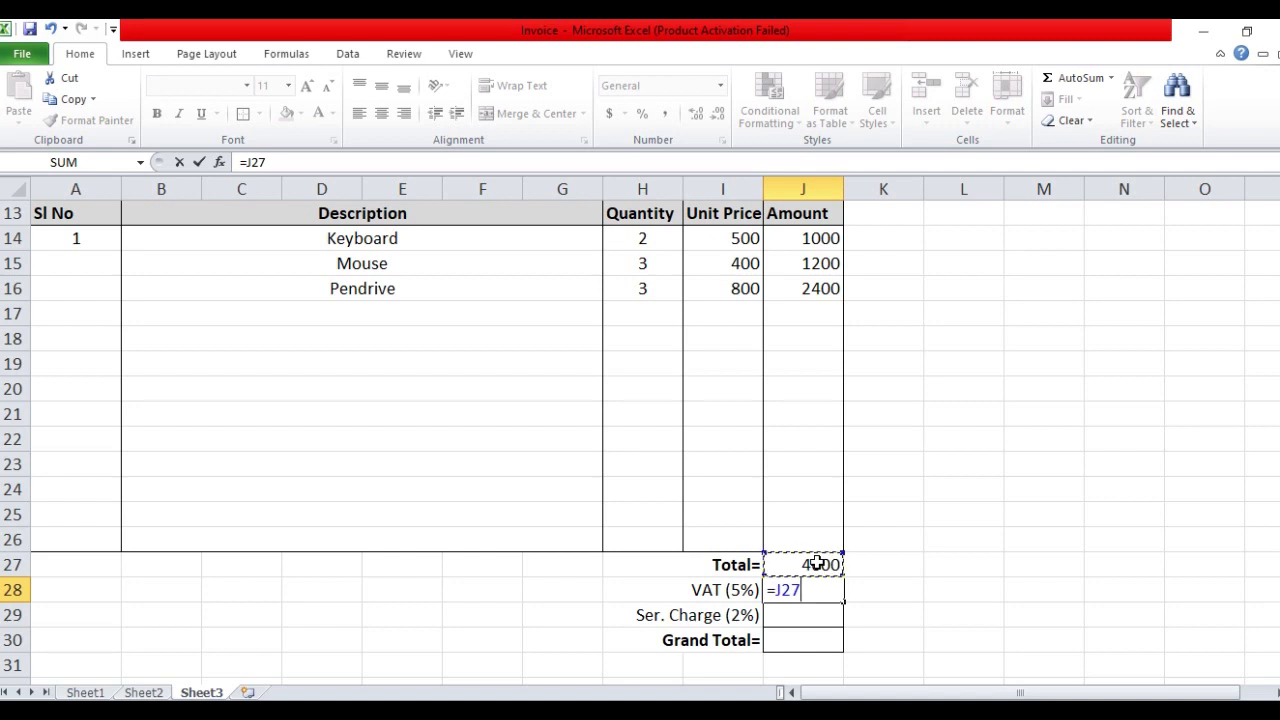
pyautogui.write('*')
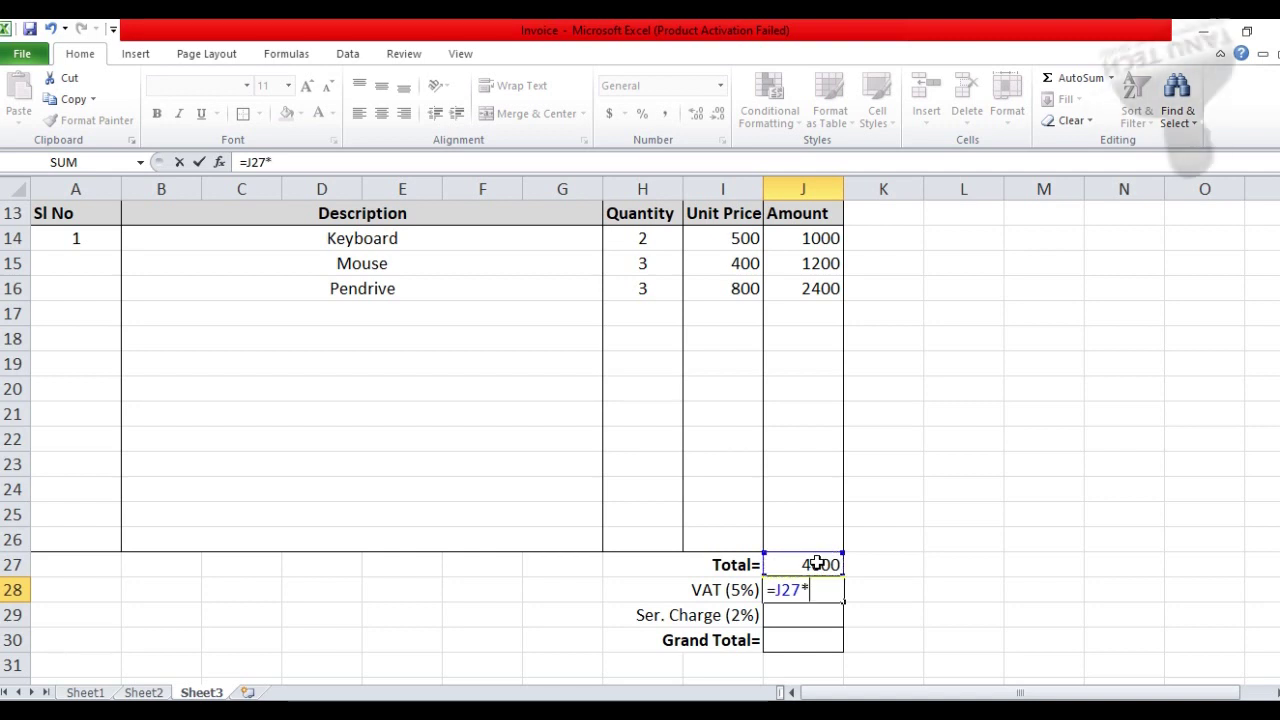
pyautogui.write('5%')
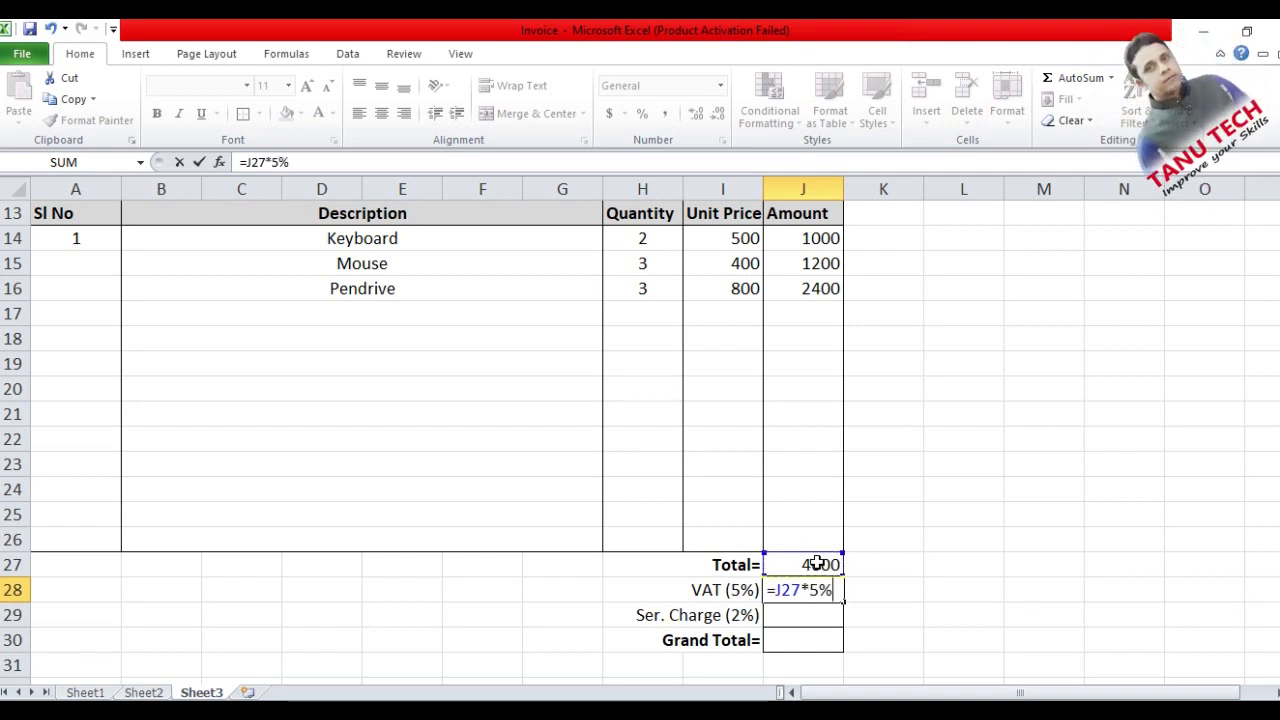
pyautogui.press('Return')
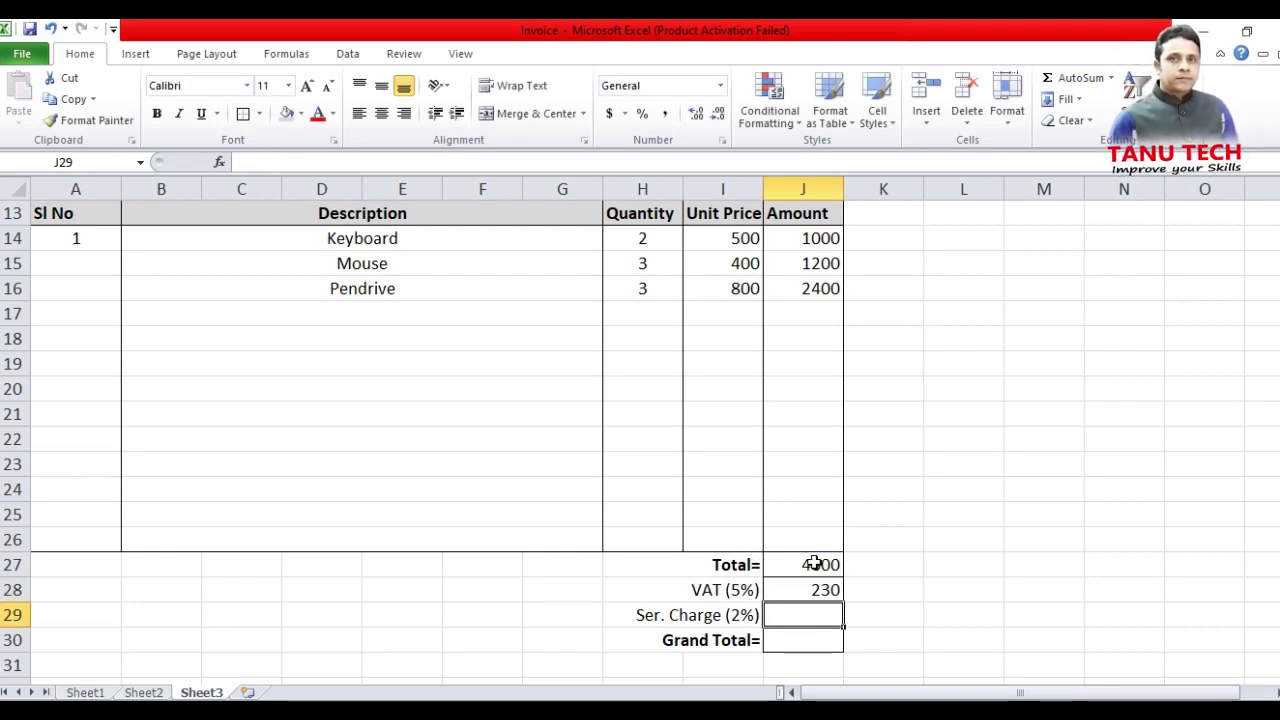
# Enter =J27*2% in the service charge cell J29, giving 92
pyautogui.write('=')
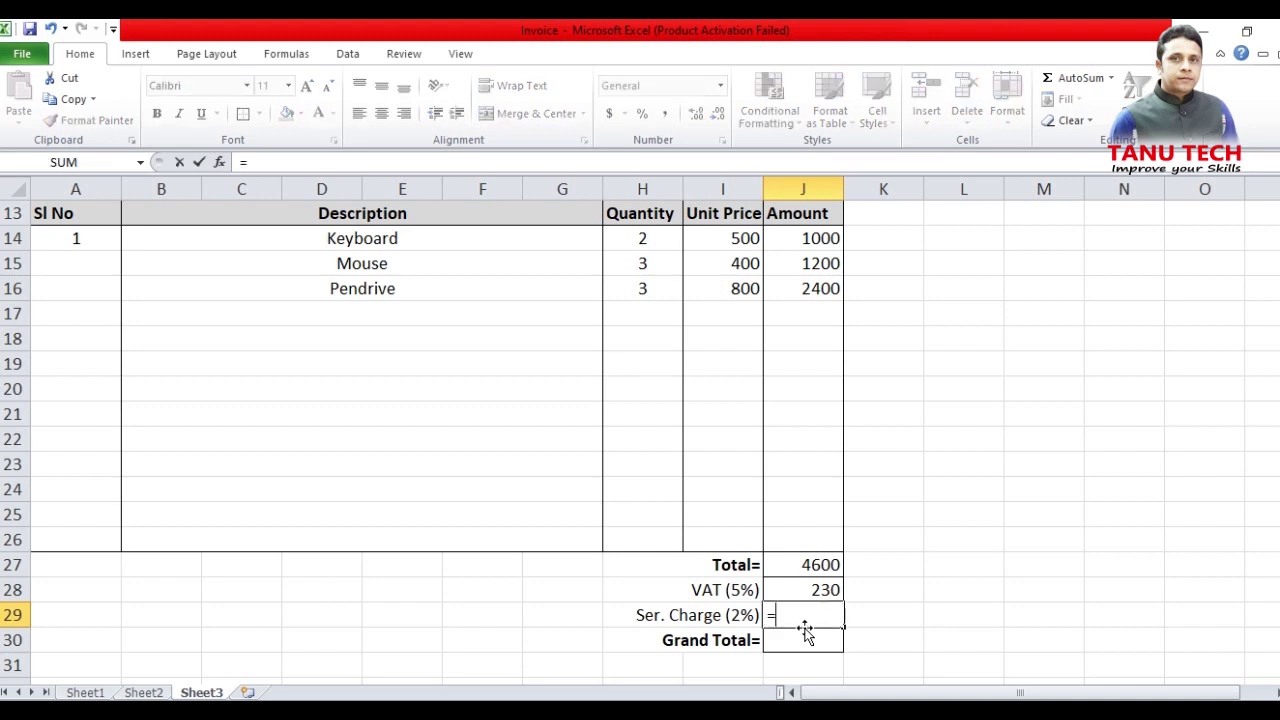
pyautogui.click(822, 568)
pyautogui.write('*2')
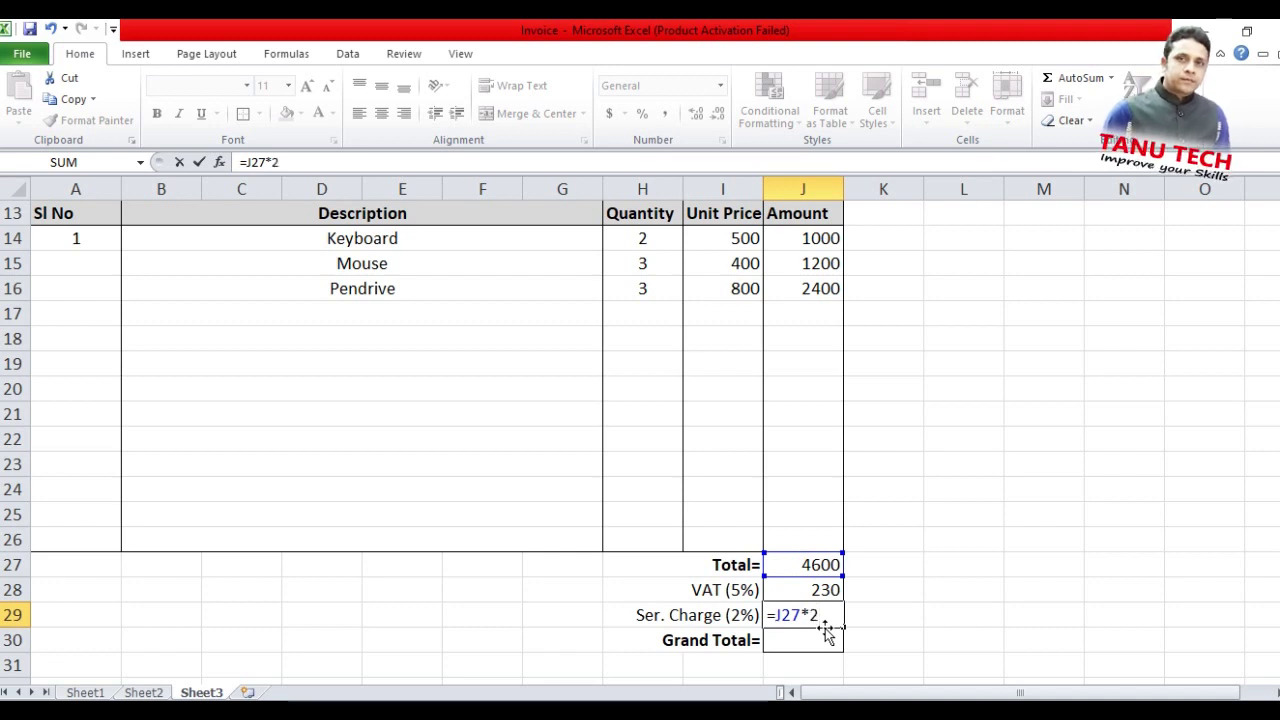
pyautogui.write('%')
pyautogui.press('Return')
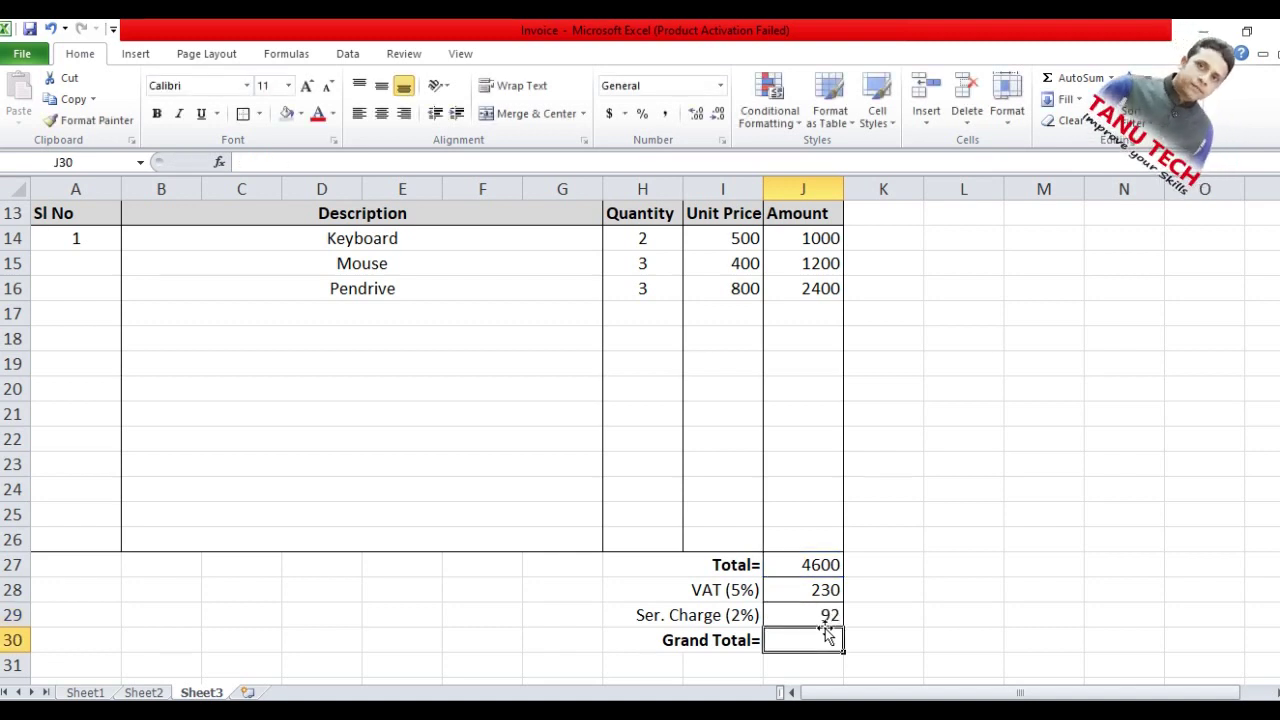
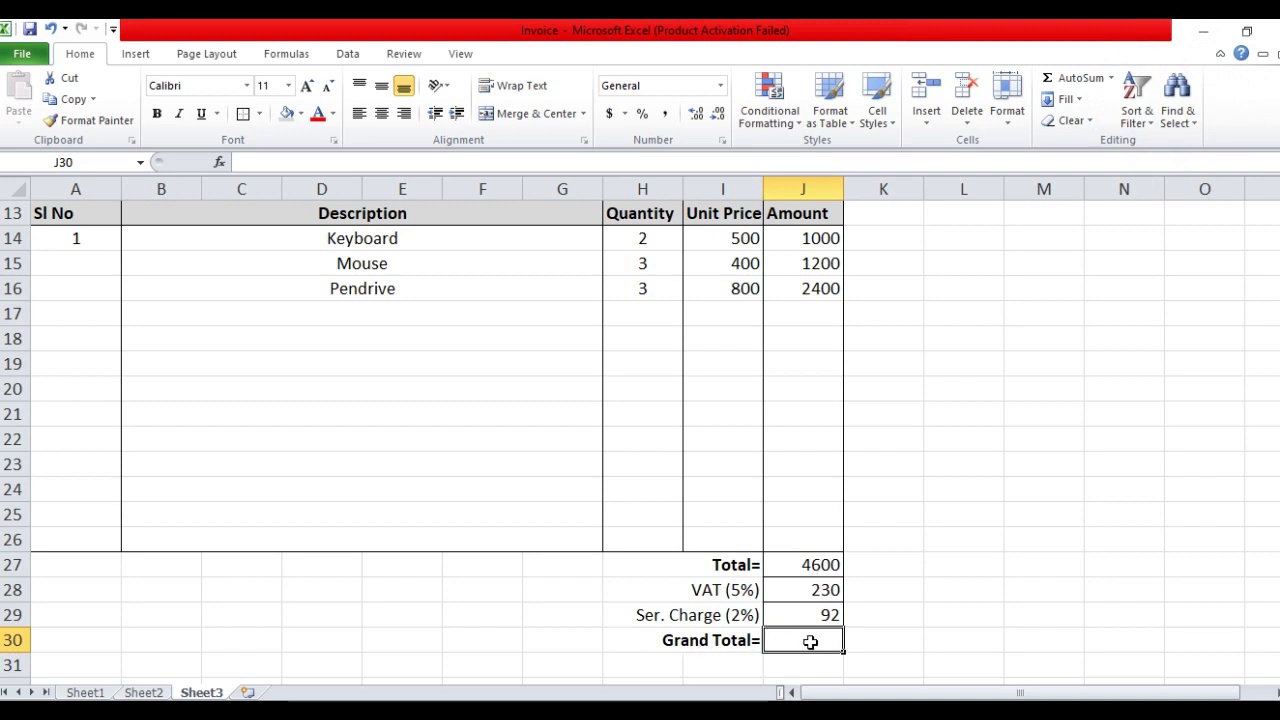
# Enter =J27+J28+J29 in J30 so the Grand Total sums Total, VAT and service charge
pyautogui.write('=')
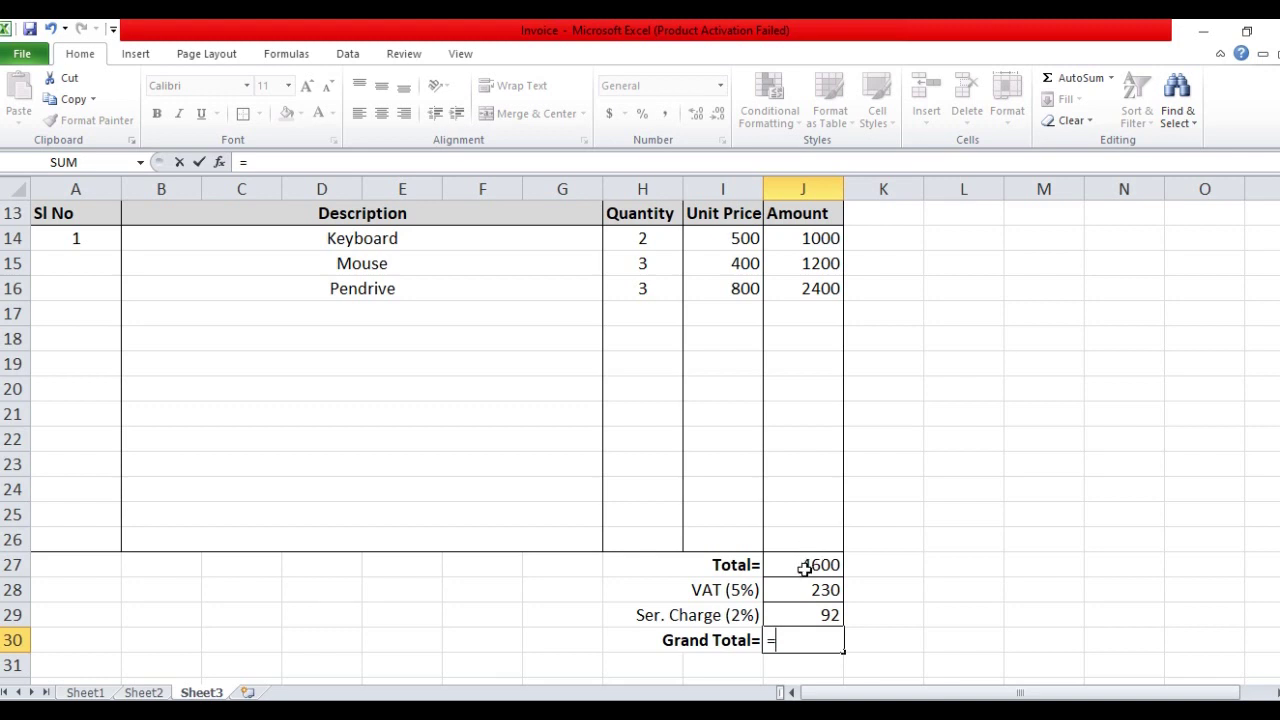
pyautogui.click(805, 568)
pyautogui.write('+')
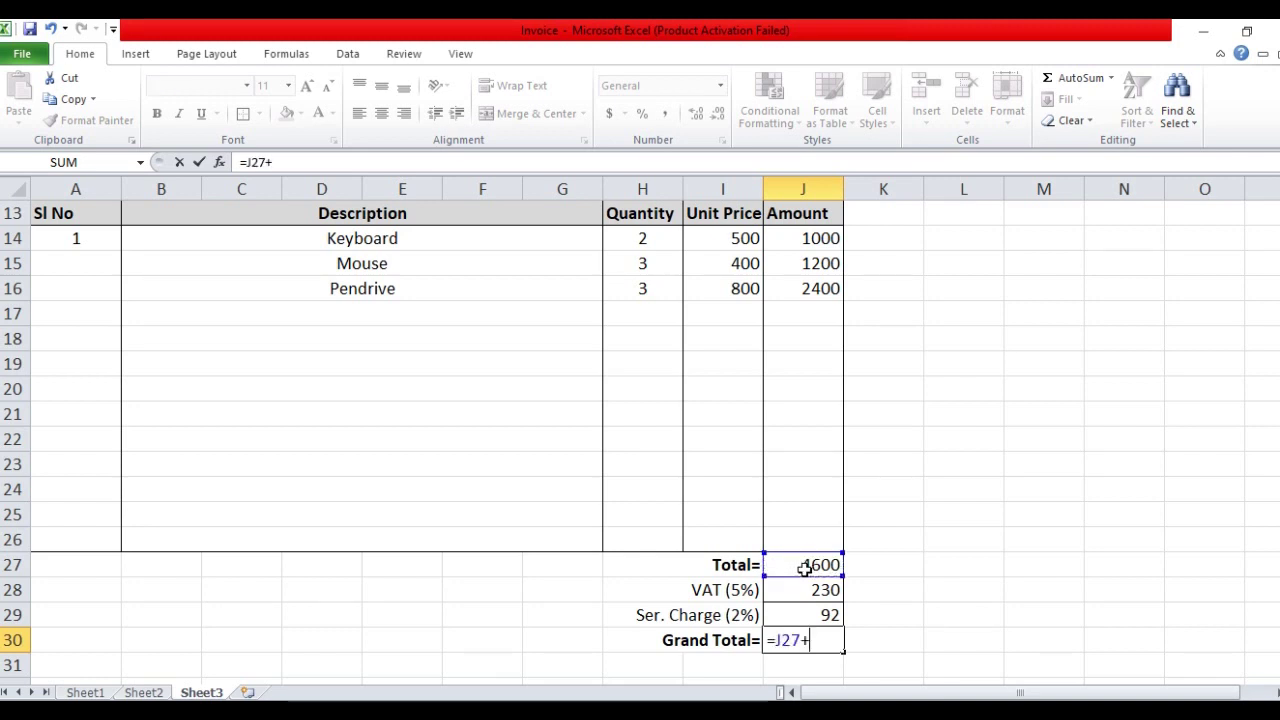
pyautogui.click(828, 590)
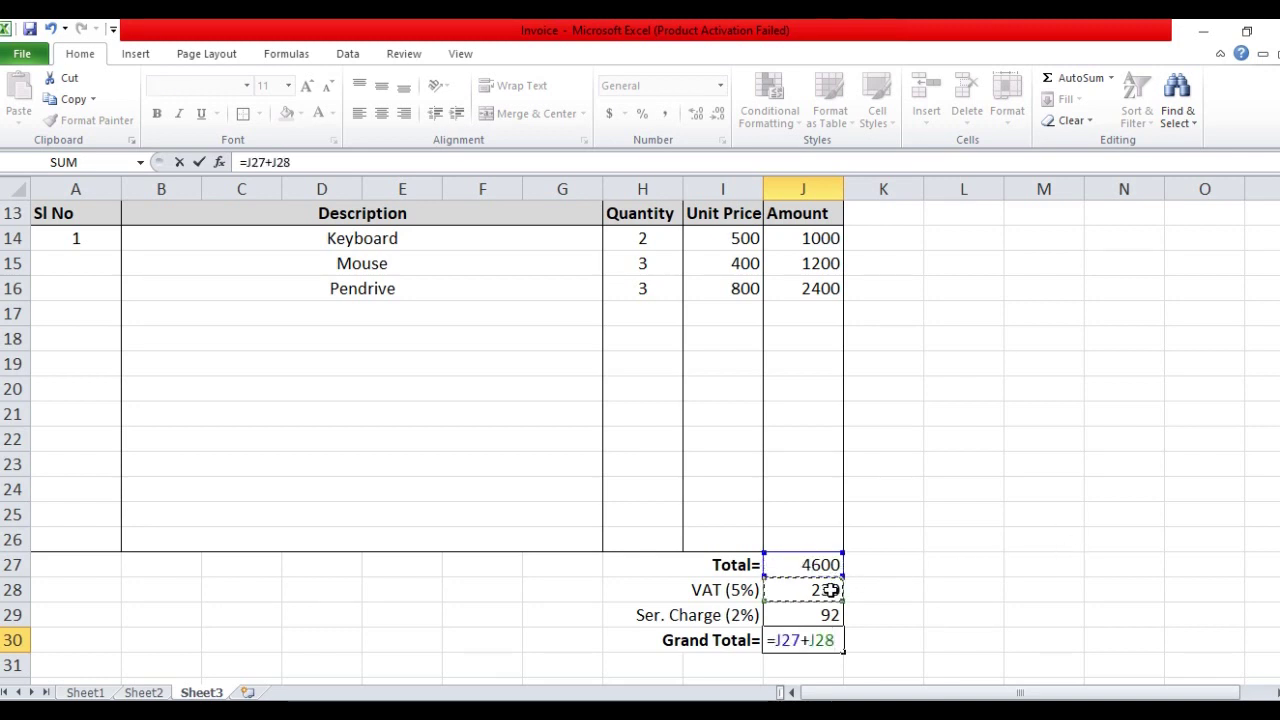
pyautogui.write('+')
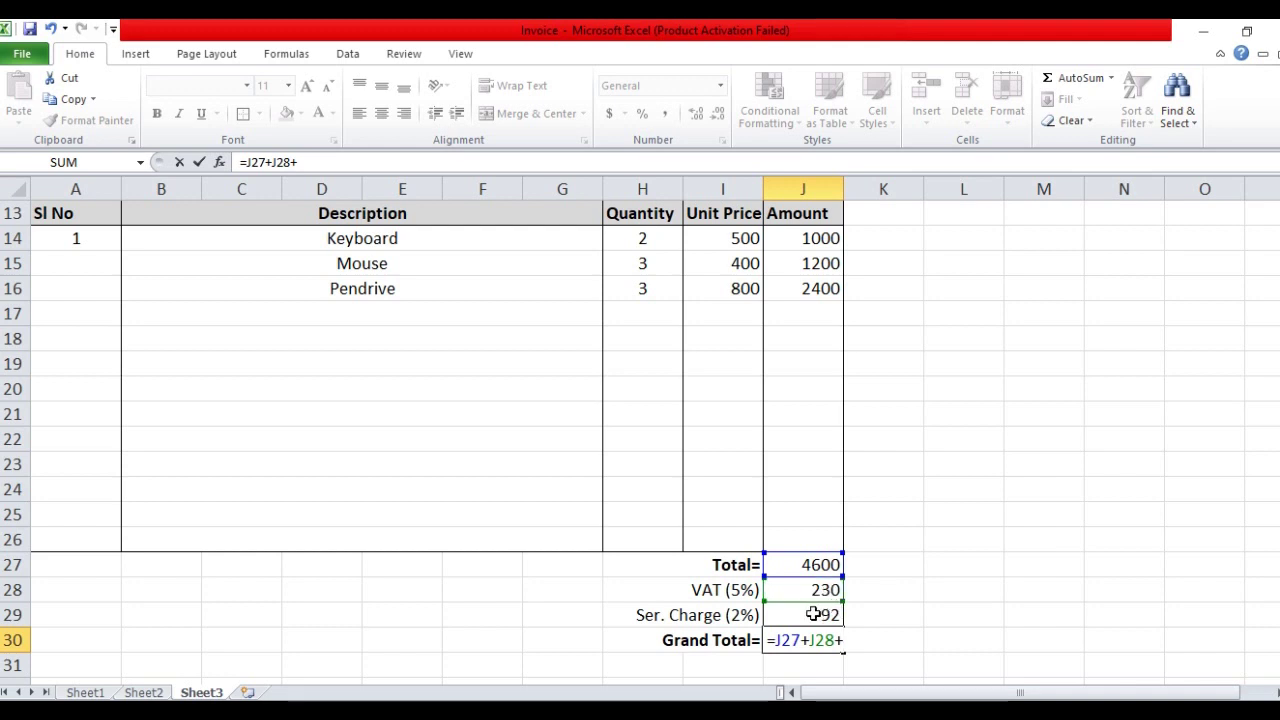
pyautogui.click(814, 614)
pyautogui.press('Return')
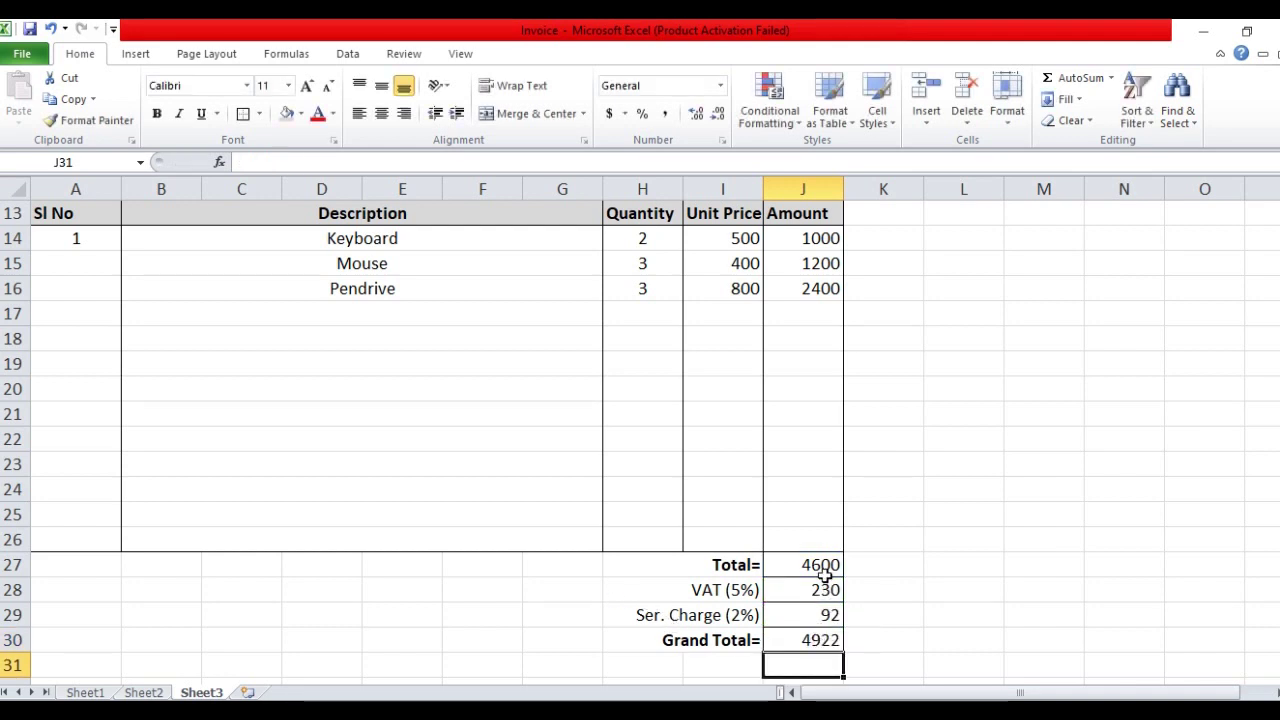
# Make the Total 4600 in J27 and Grand Total 4922 in J30 bold
pyautogui.click(801, 570)
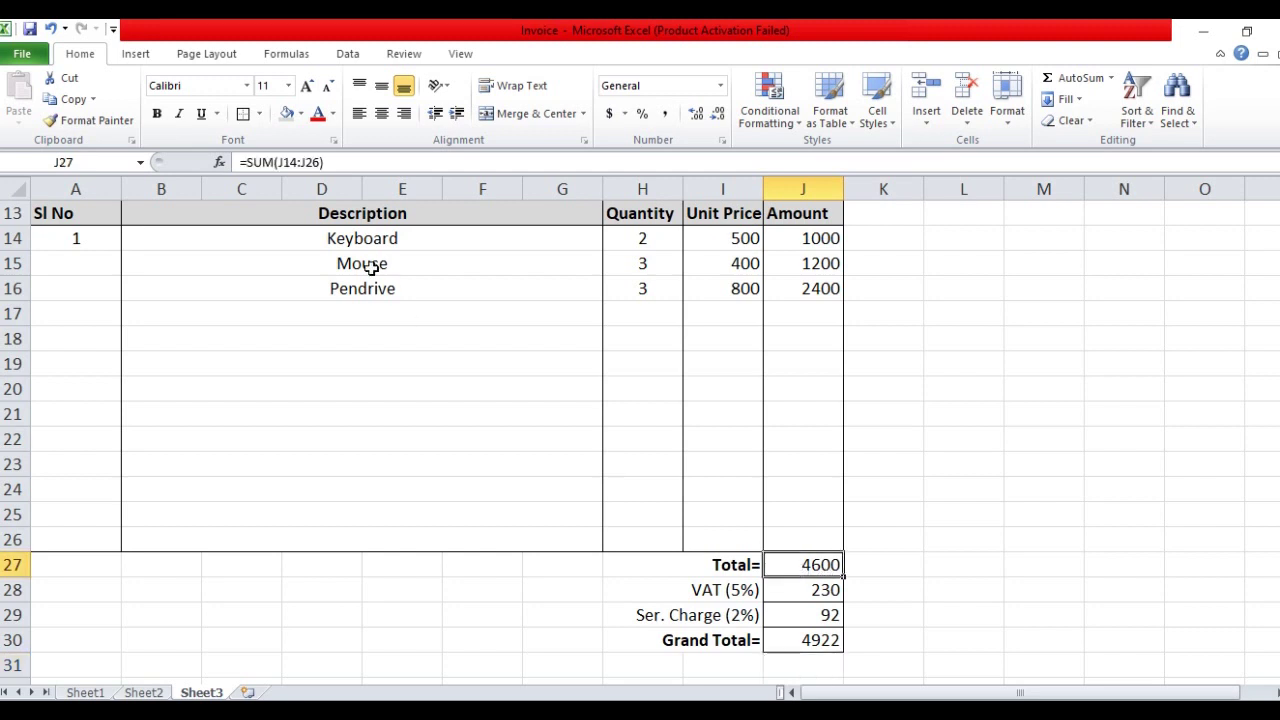
pyautogui.click(156, 113)
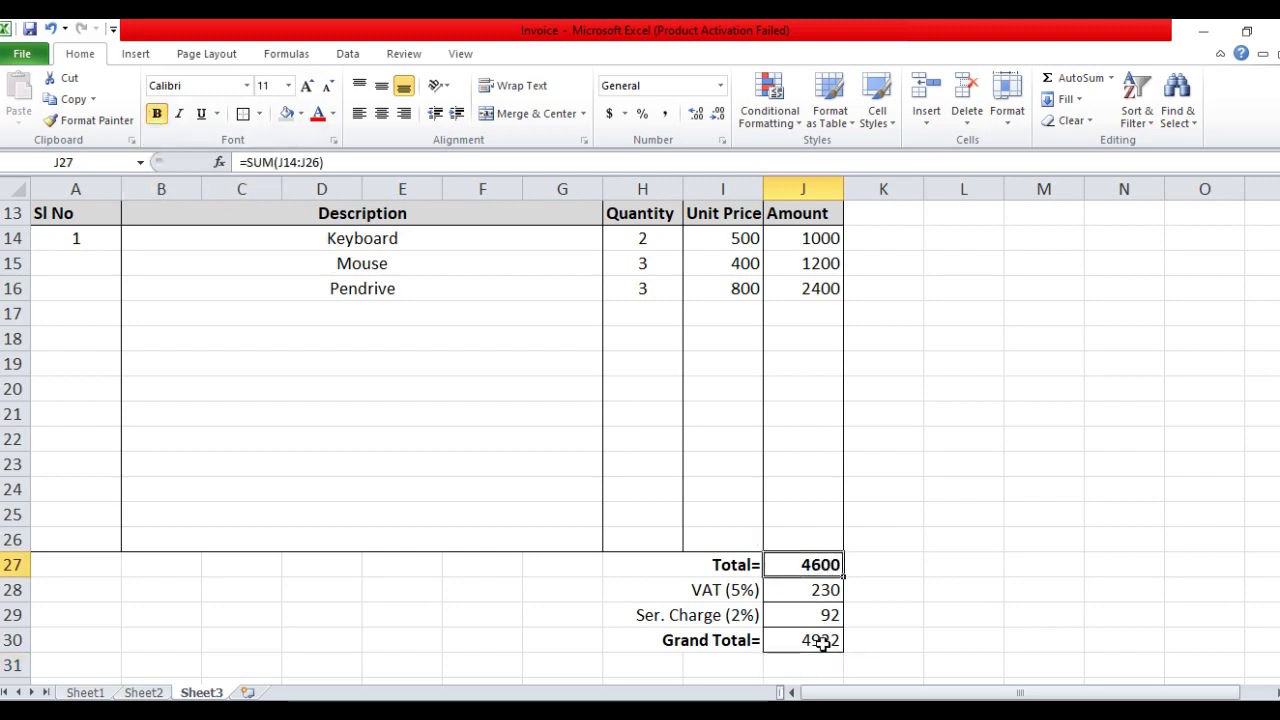
pyautogui.click(821, 645)
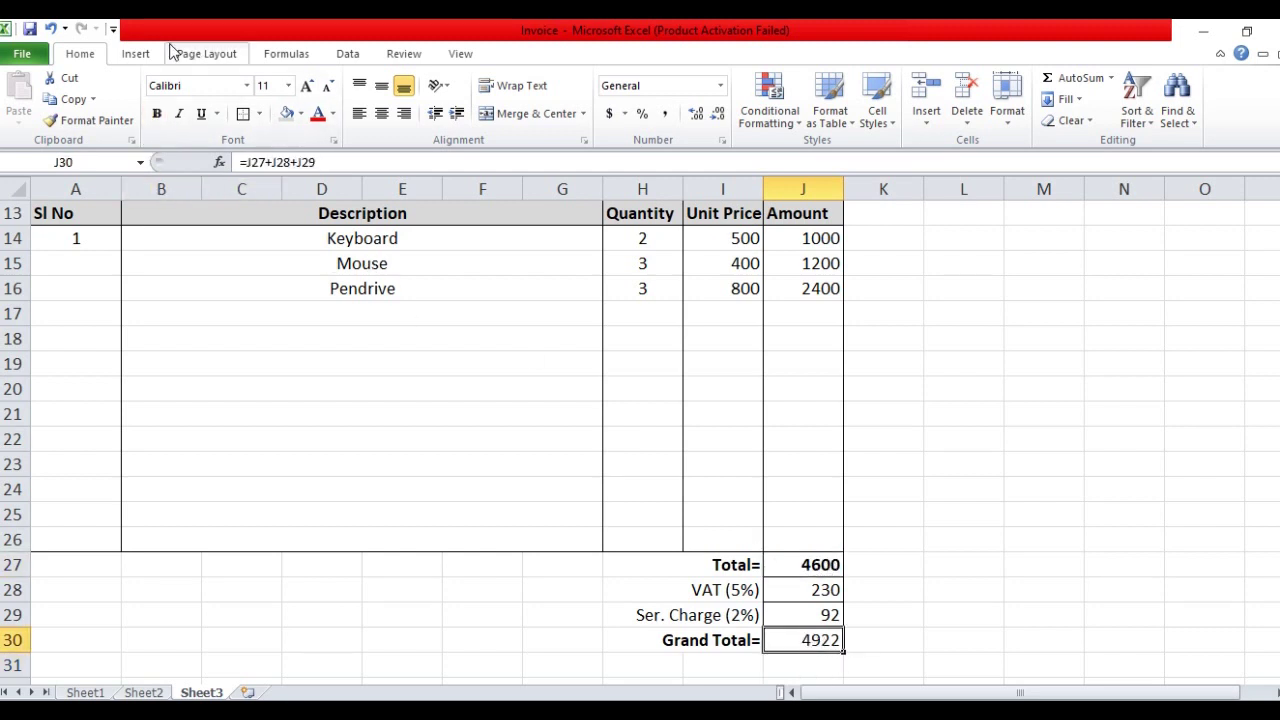
pyautogui.click(160, 112)
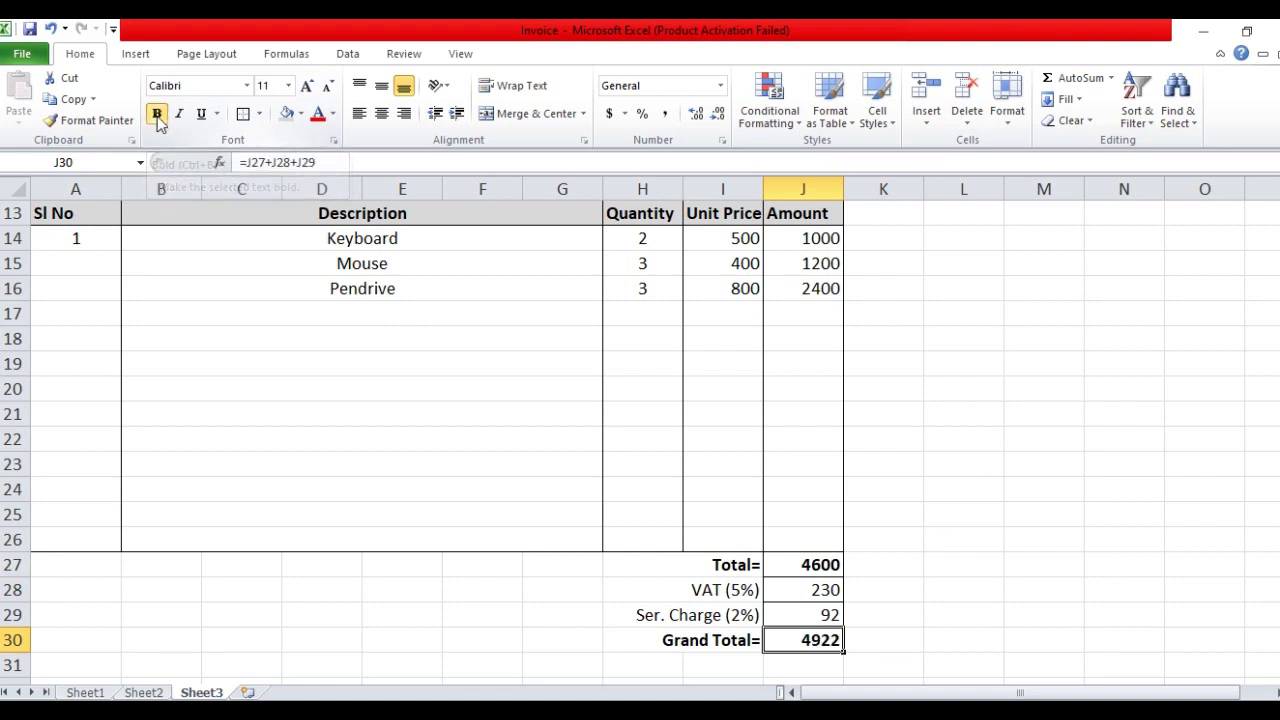
pyautogui.click(567, 627)
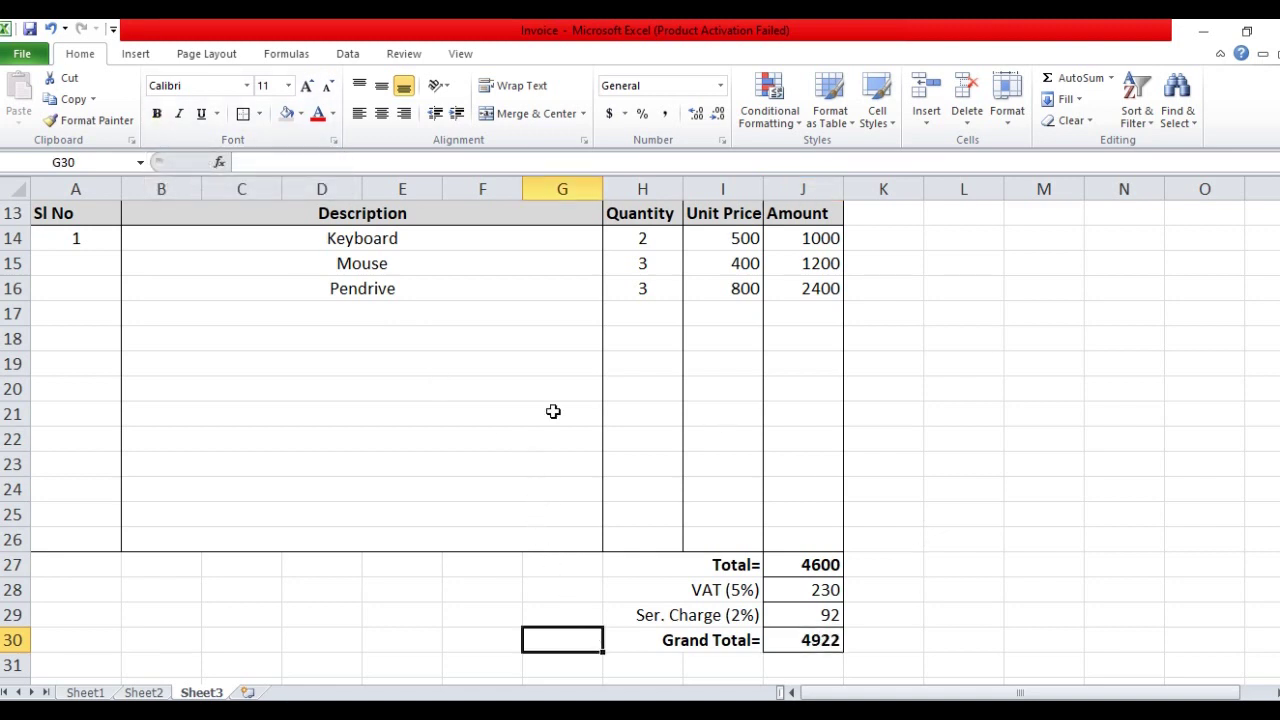
# Format the Unit Price cells I14:I26 as Number with two decimal places
pyautogui.scroll(4, 788, 511)
pyautogui.scroll(-1, 831, 396)
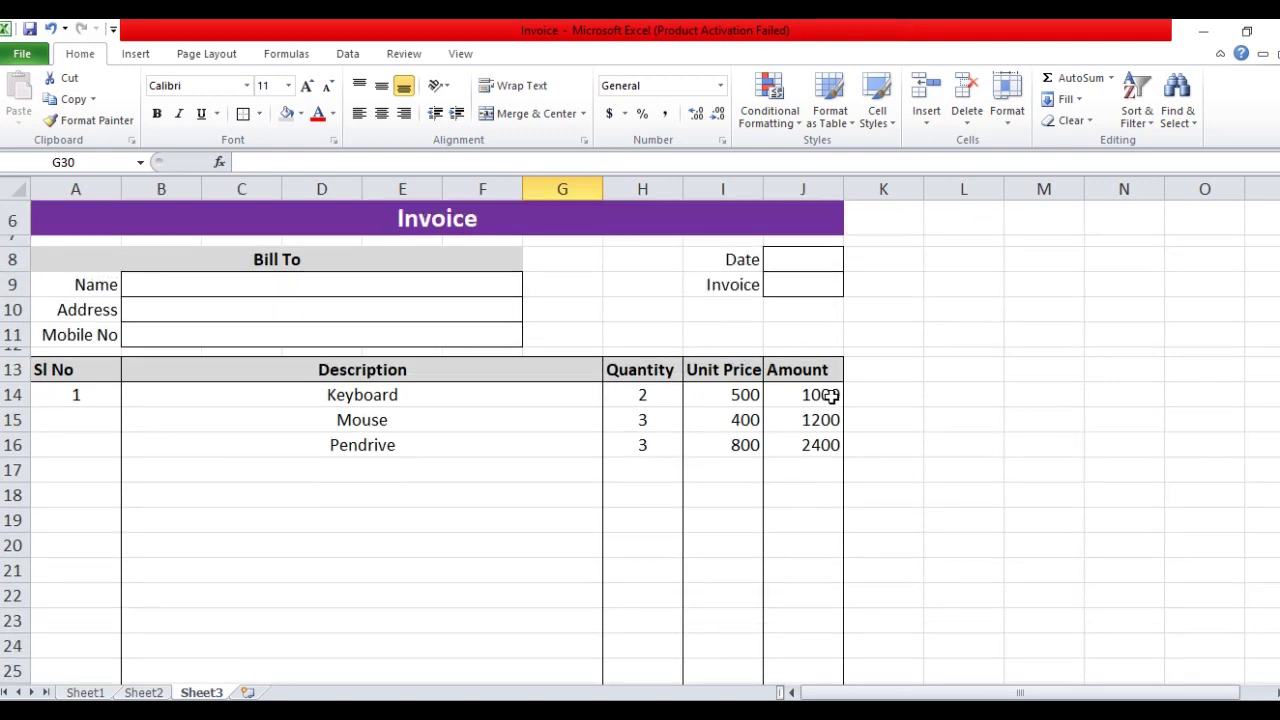
pyautogui.scroll(-1, 831, 396)
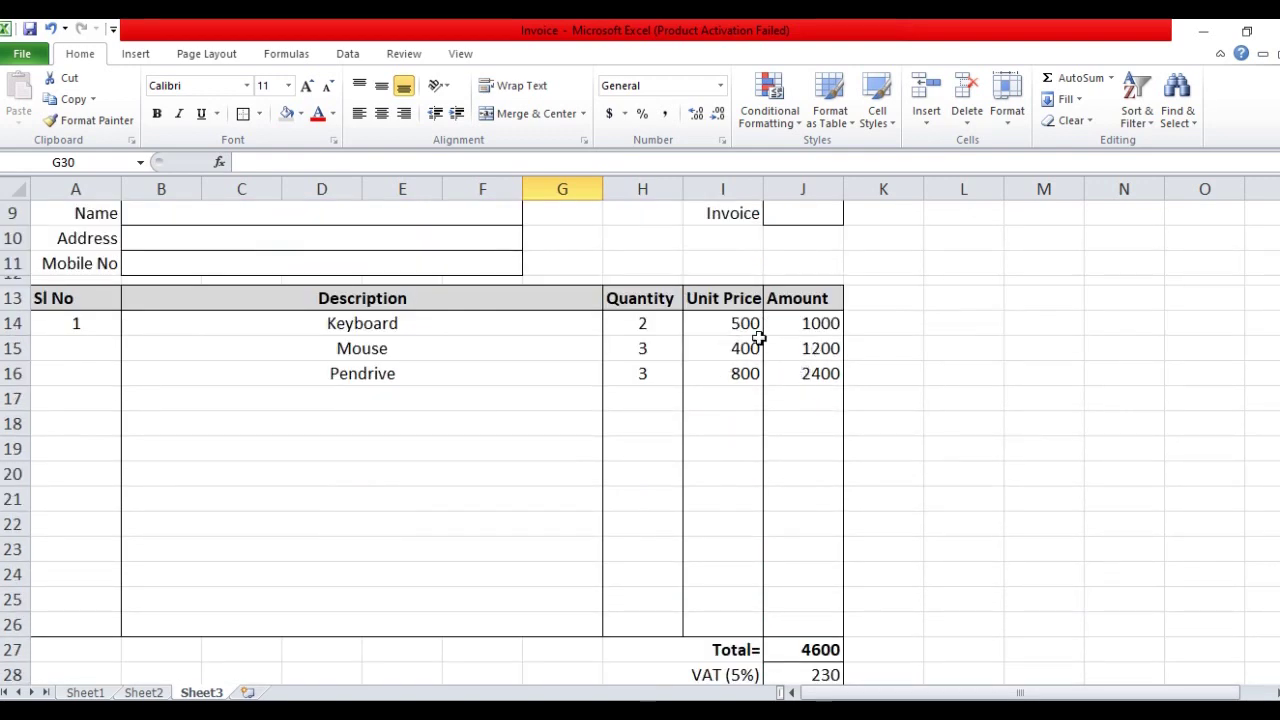
pyautogui.scroll(-1, 851, 338)
pyautogui.moveTo(716, 252); pyautogui.dragTo(723, 546)
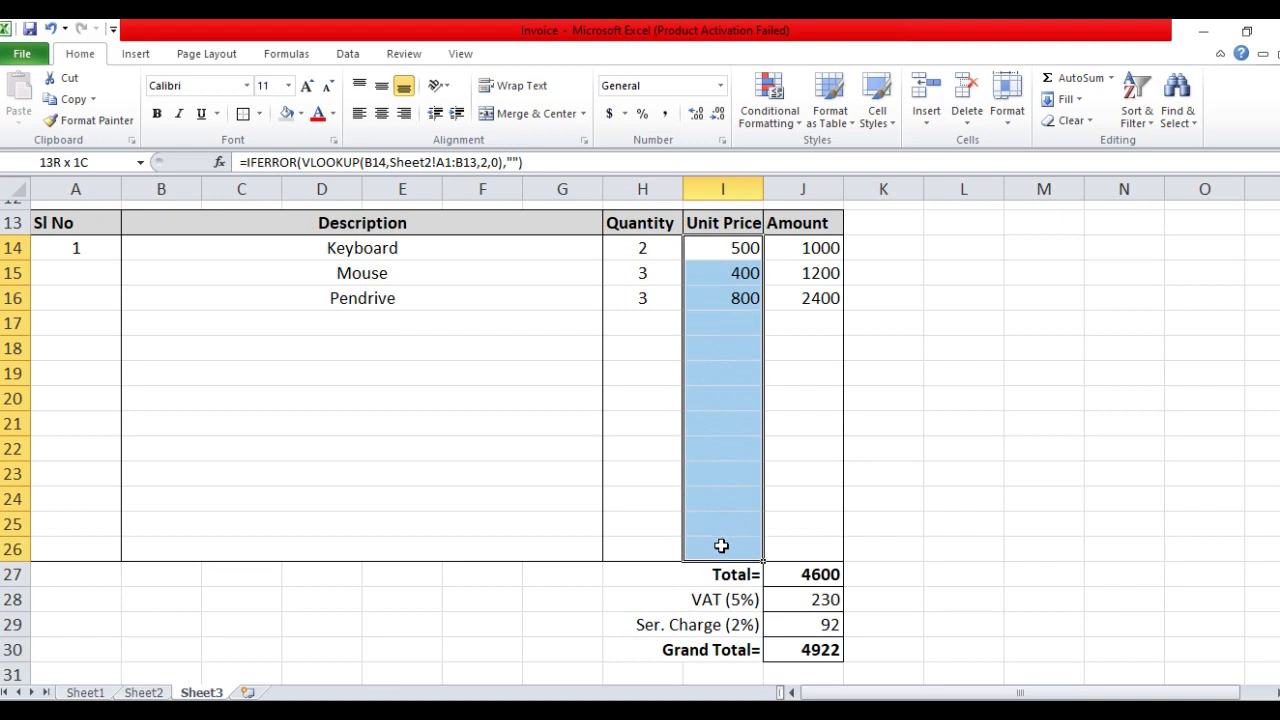
pyautogui.click(720, 85)
pyautogui.click(688, 170)
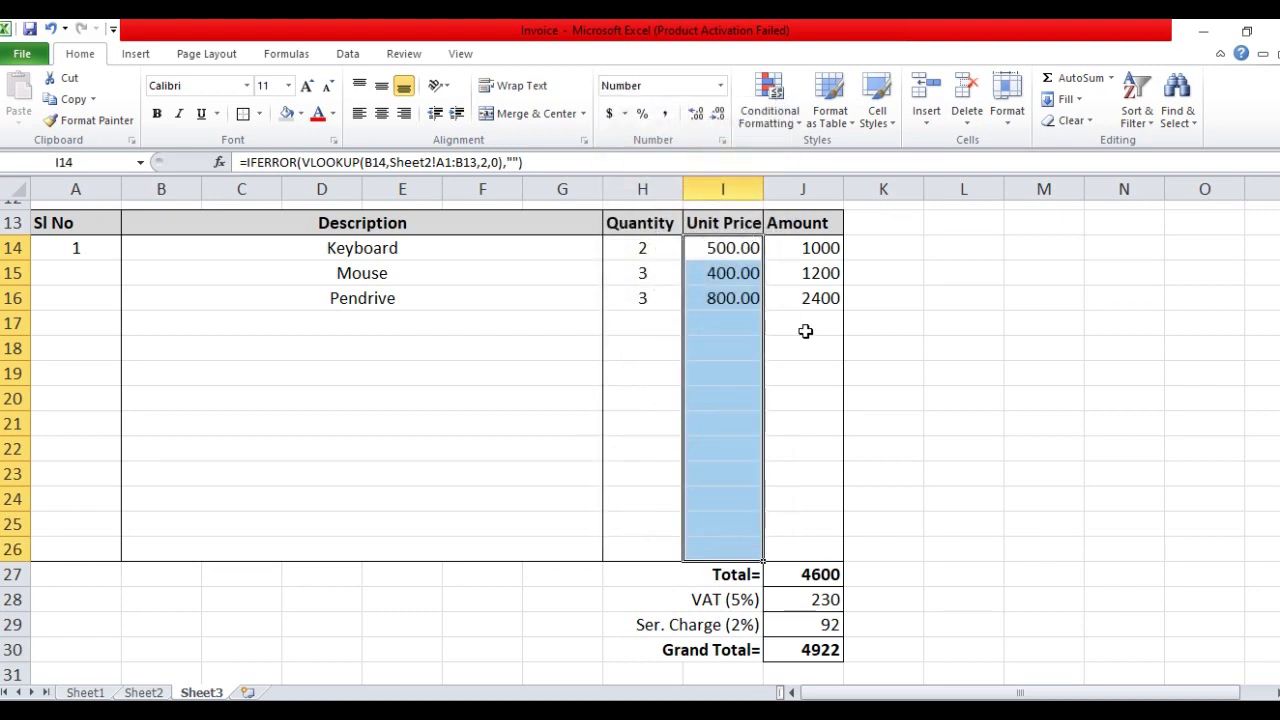
# Format the Amount and total cells J14:J30 as Number with two decimal places
pyautogui.moveTo(817, 255); pyautogui.dragTo(817, 649)
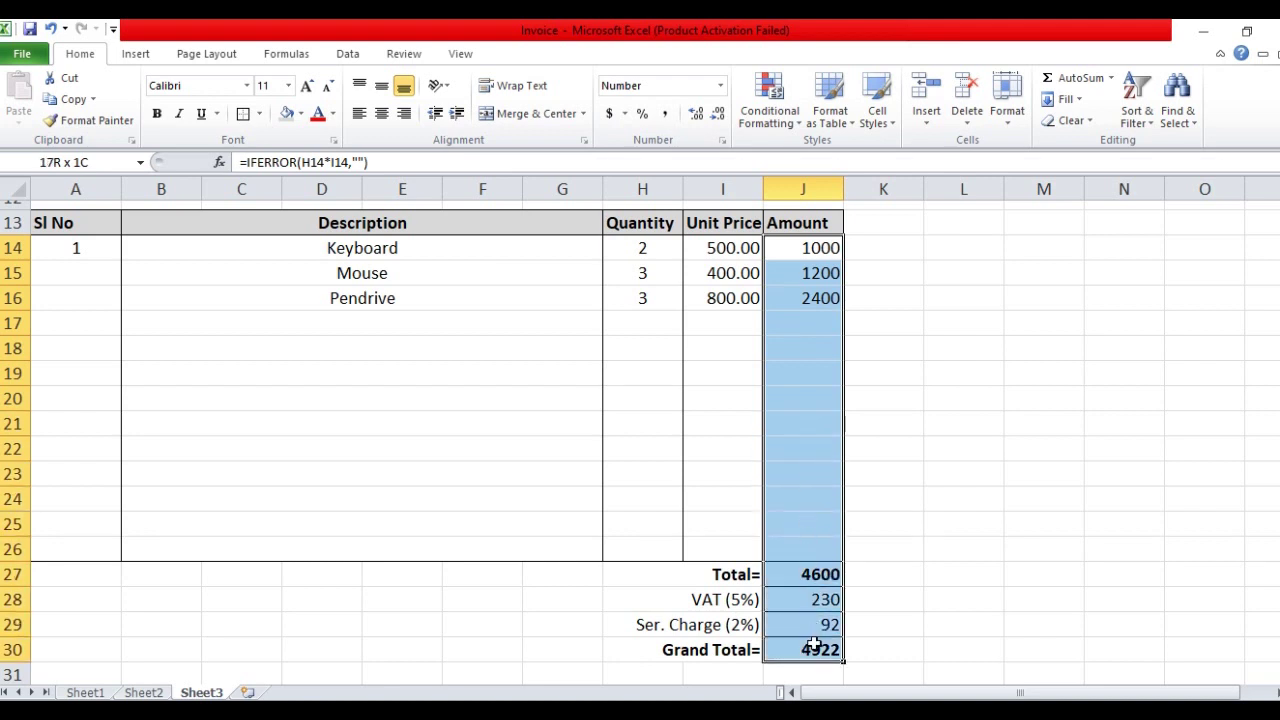
pyautogui.click(720, 85)
pyautogui.click(680, 165)
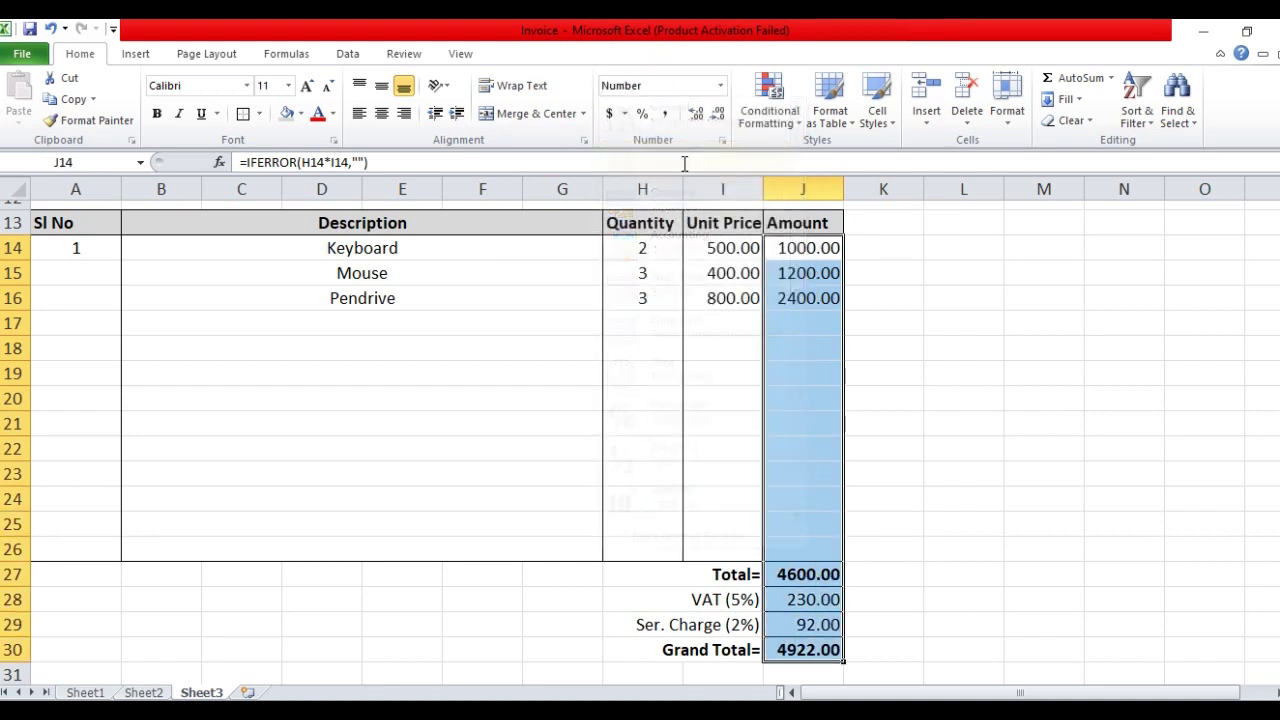
pyautogui.click(903, 389)
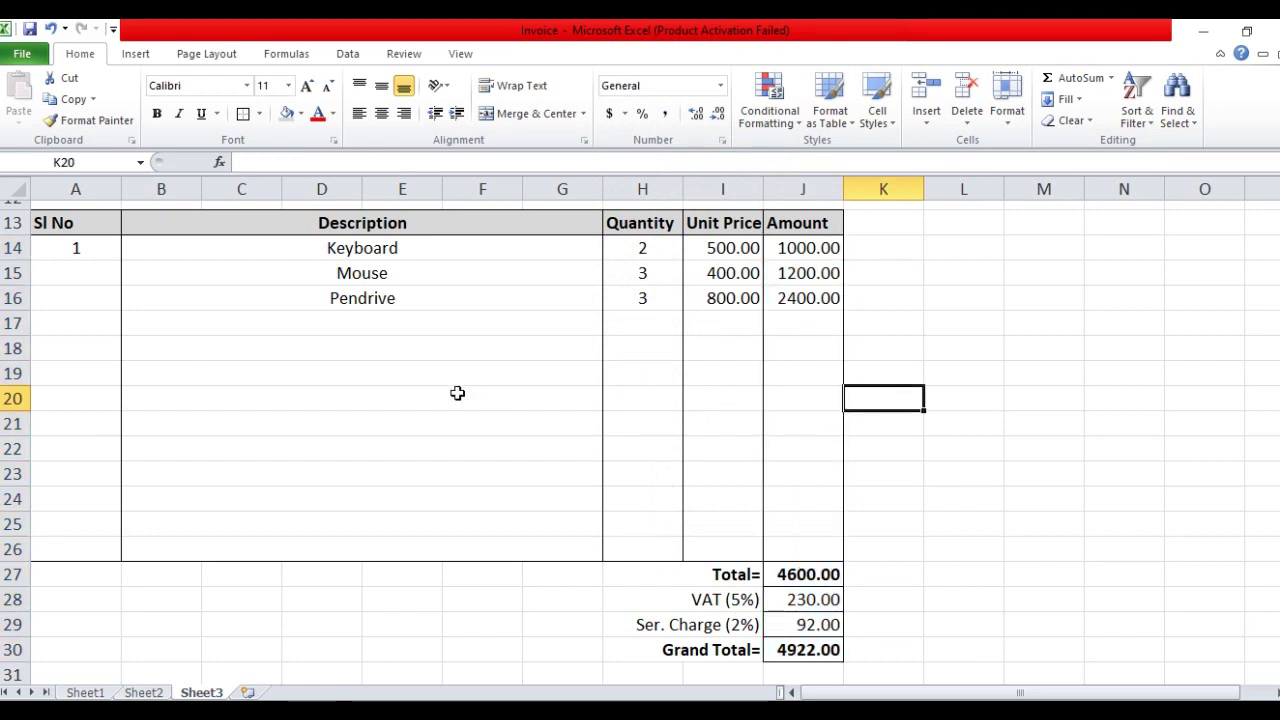
pyautogui.scroll(1, 420, 385)
pyautogui.click(598, 398)
pyautogui.click(611, 400)
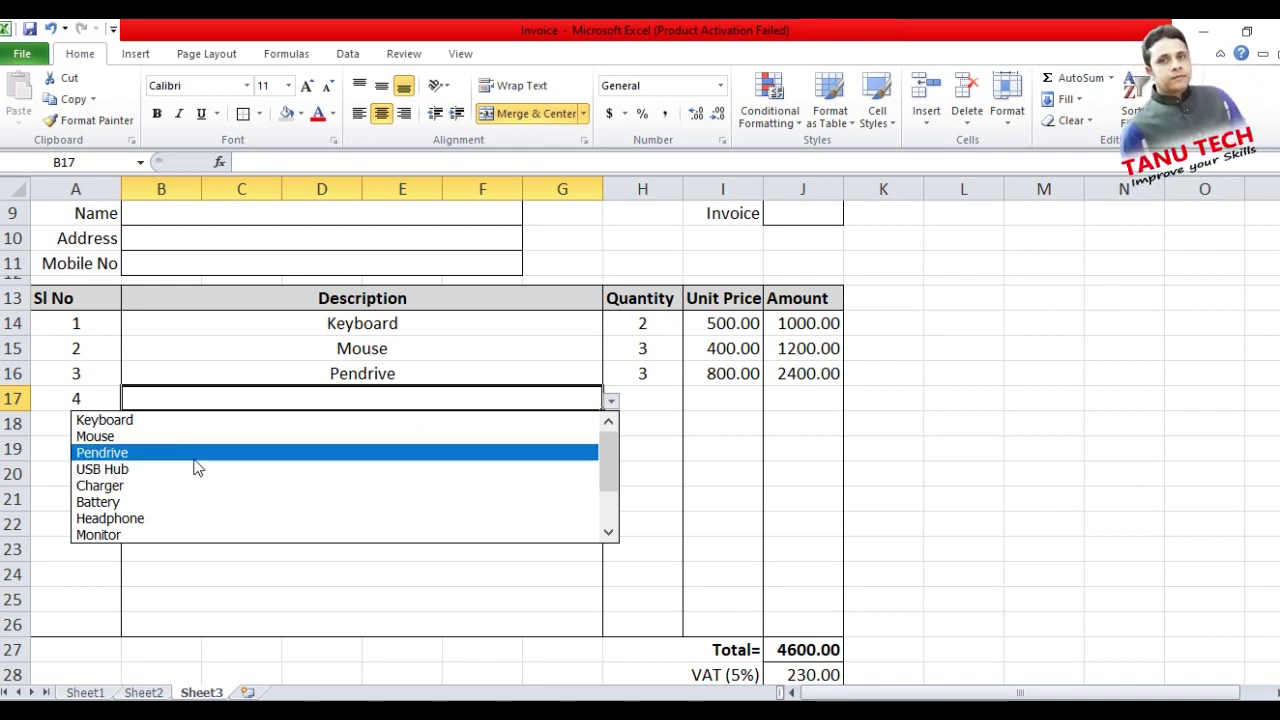
# Pick Charger as the fourth item in B17 with quantity 3
pyautogui.click(160, 486)
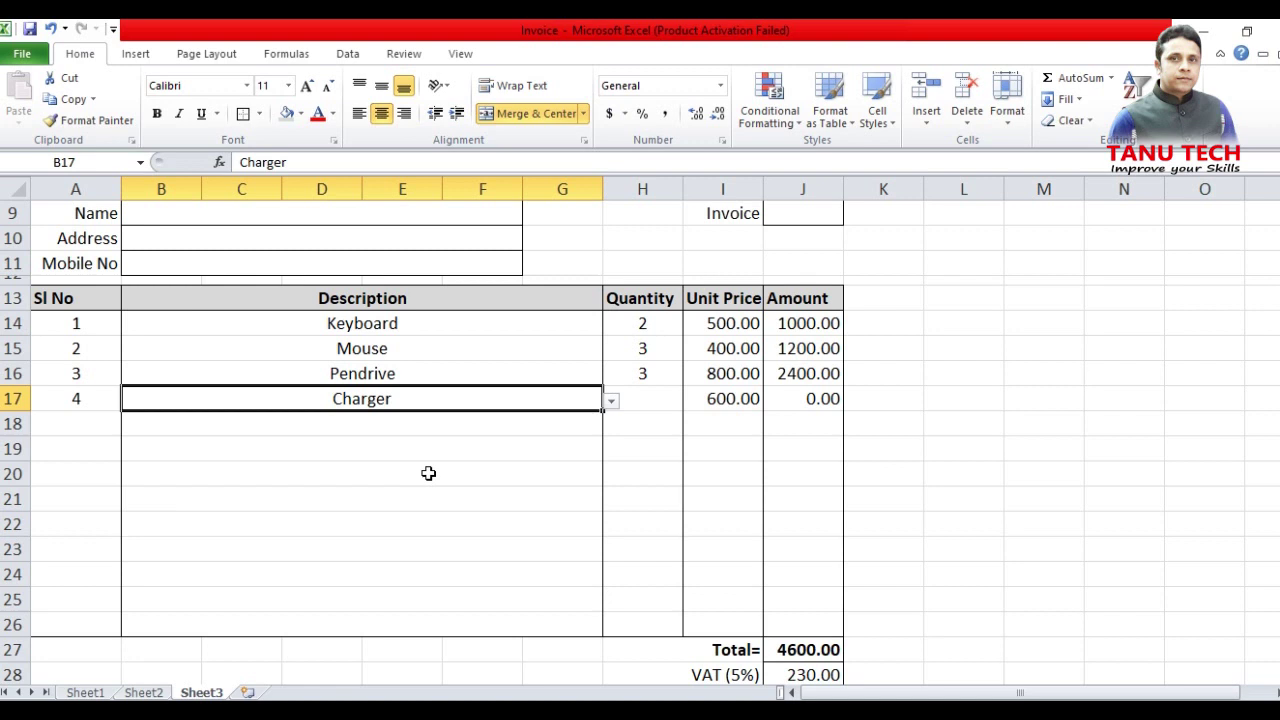
pyautogui.click(630, 401)
pyautogui.write('3')
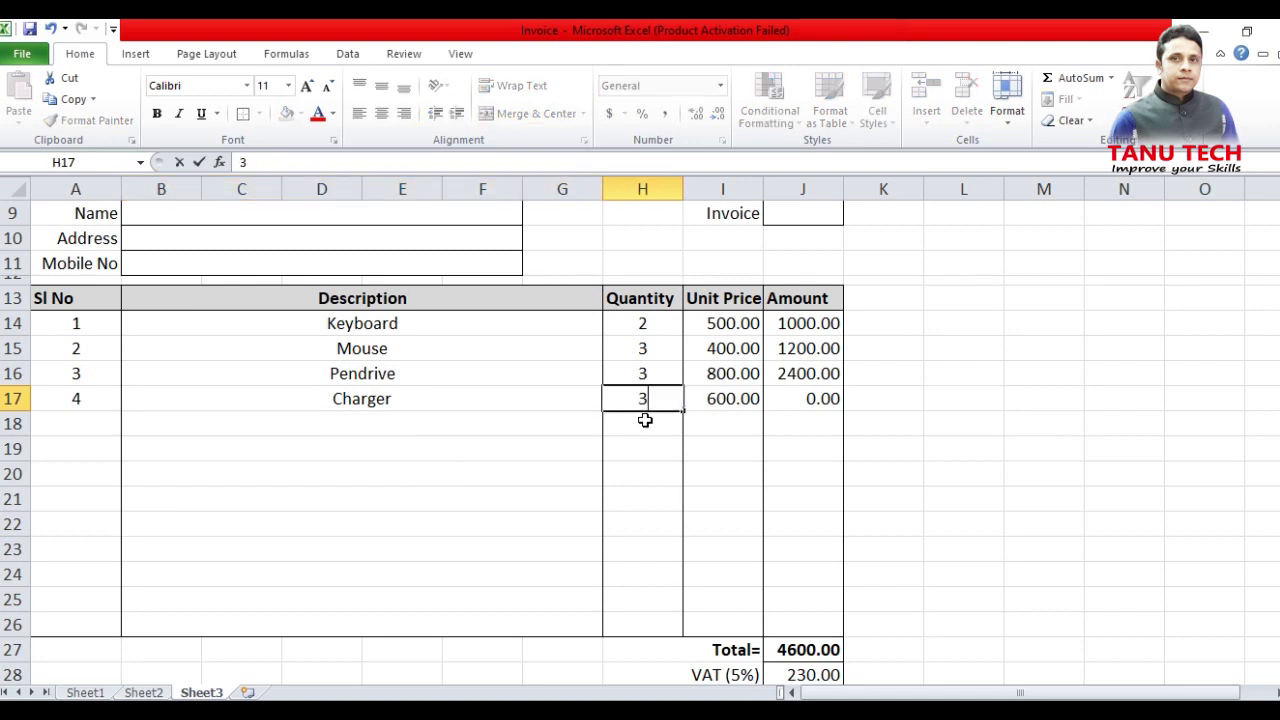
pyautogui.press('Tab')
# Add item 5, Headphone, with quantity 5 in row 18
pyautogui.scroll(-1, 859, 414)
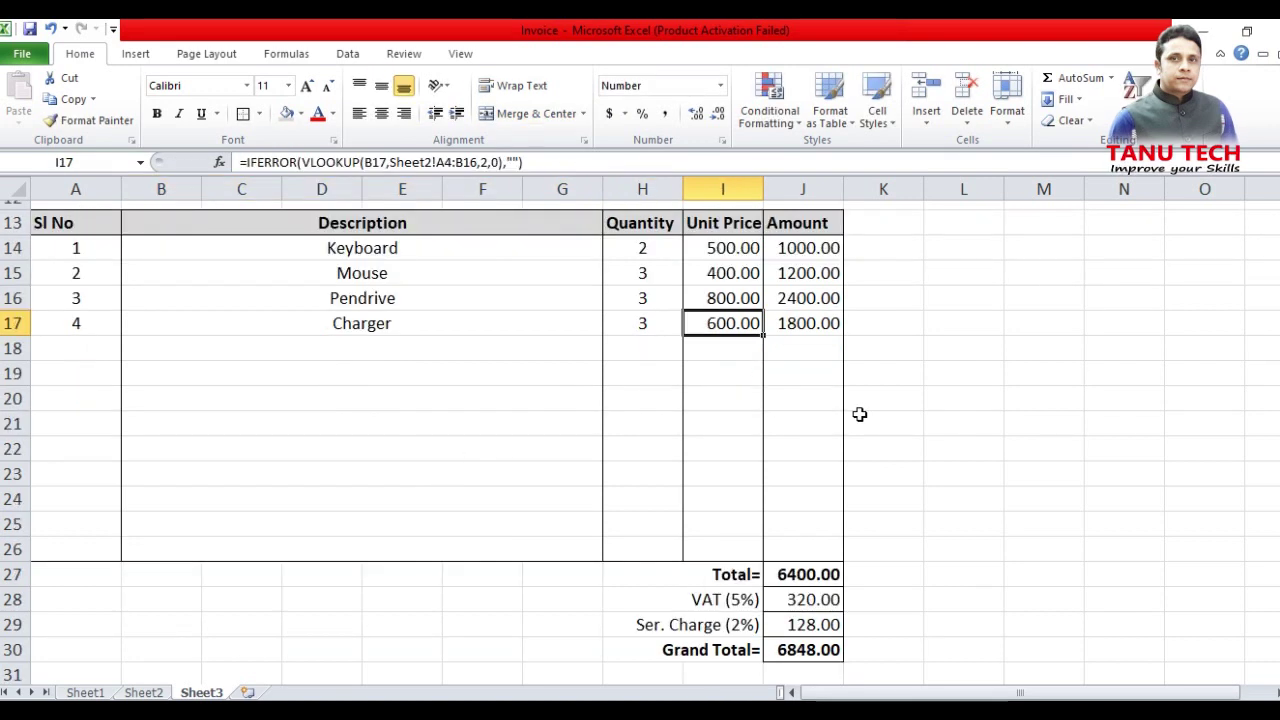
pyautogui.click(78, 346)
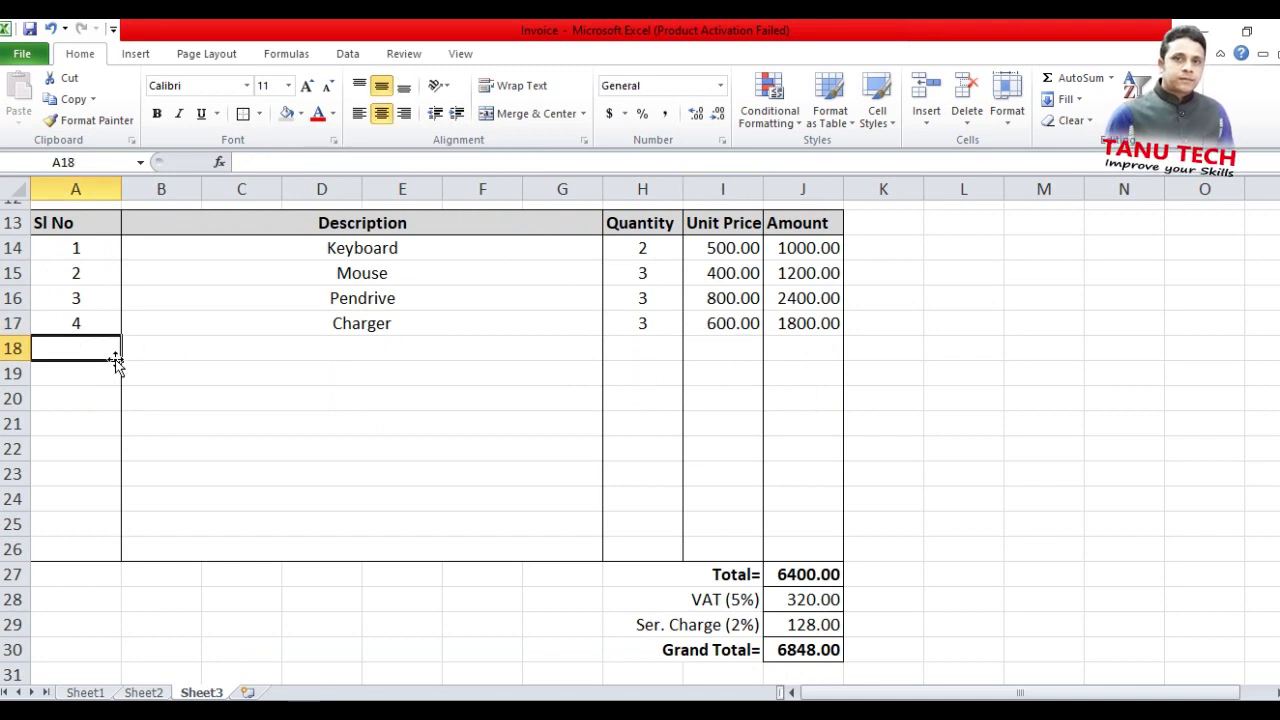
pyautogui.write('5')
pyautogui.click(446, 352)
pyautogui.click(617, 353)
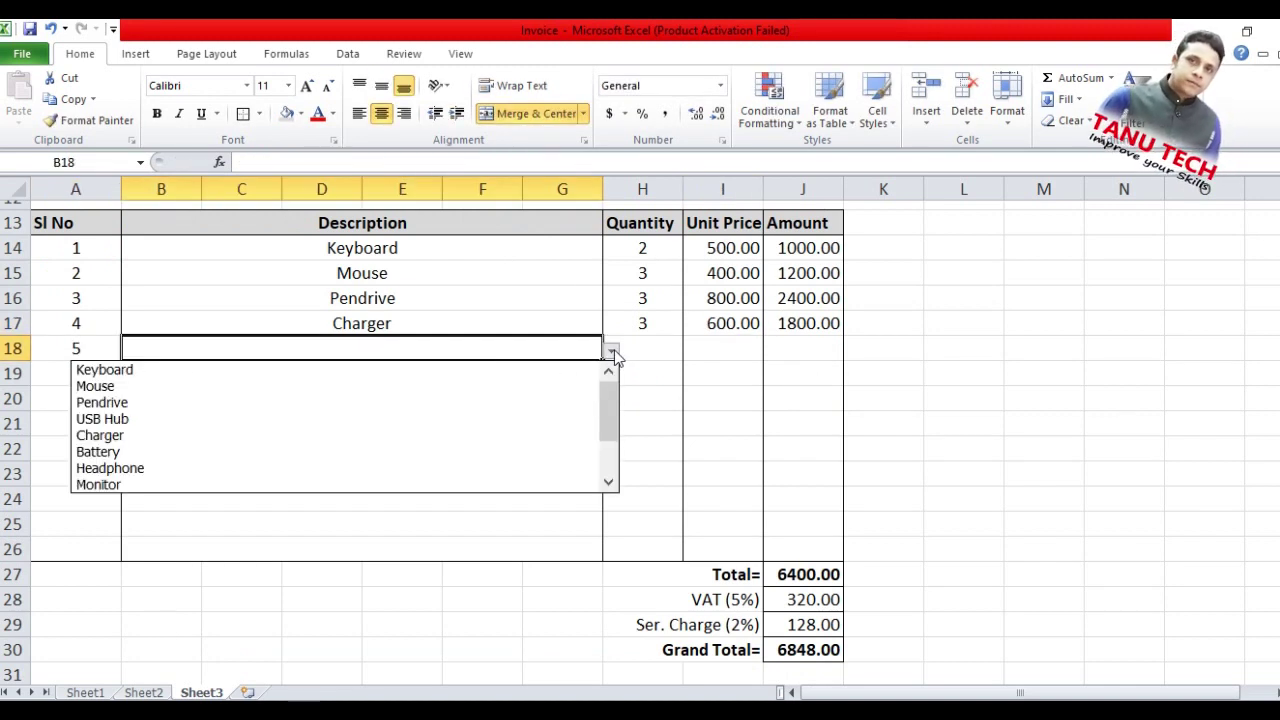
pyautogui.click(263, 470)
pyautogui.click(666, 351)
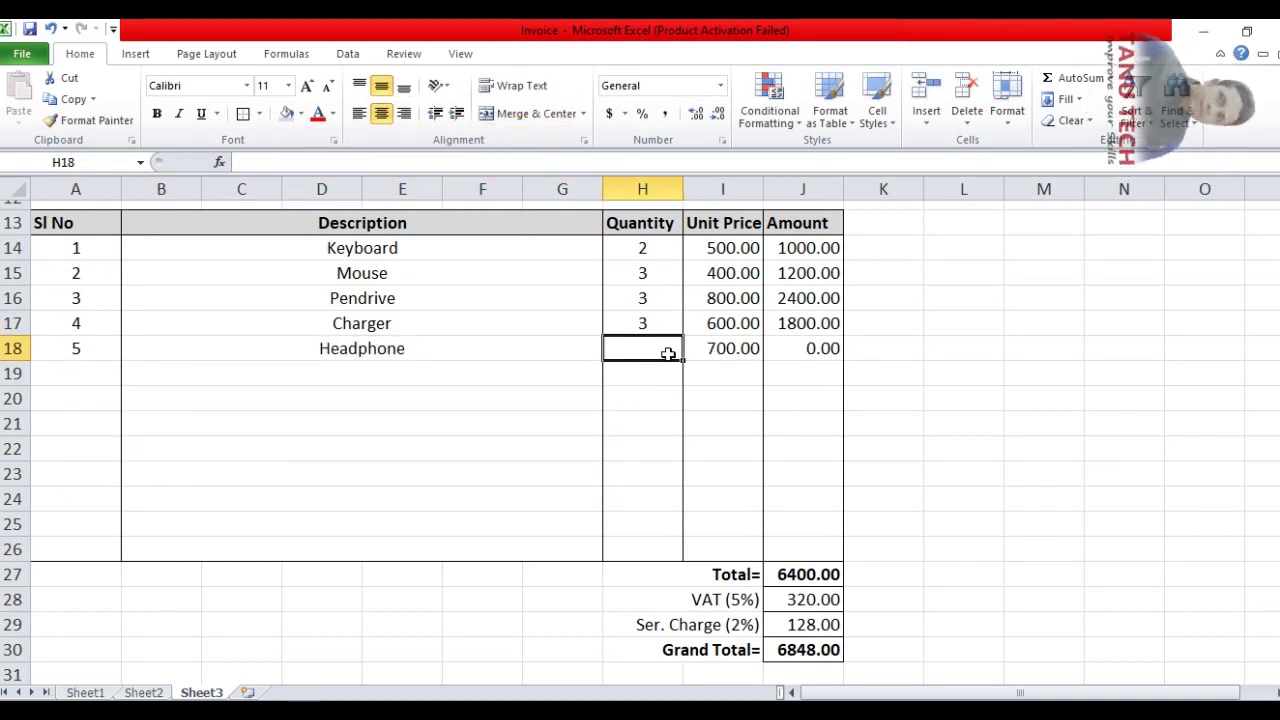
pyautogui.write('5')
pyautogui.press('Tab')
# Add item 6, Monitor, from the B19 product list
pyautogui.click(92, 374)
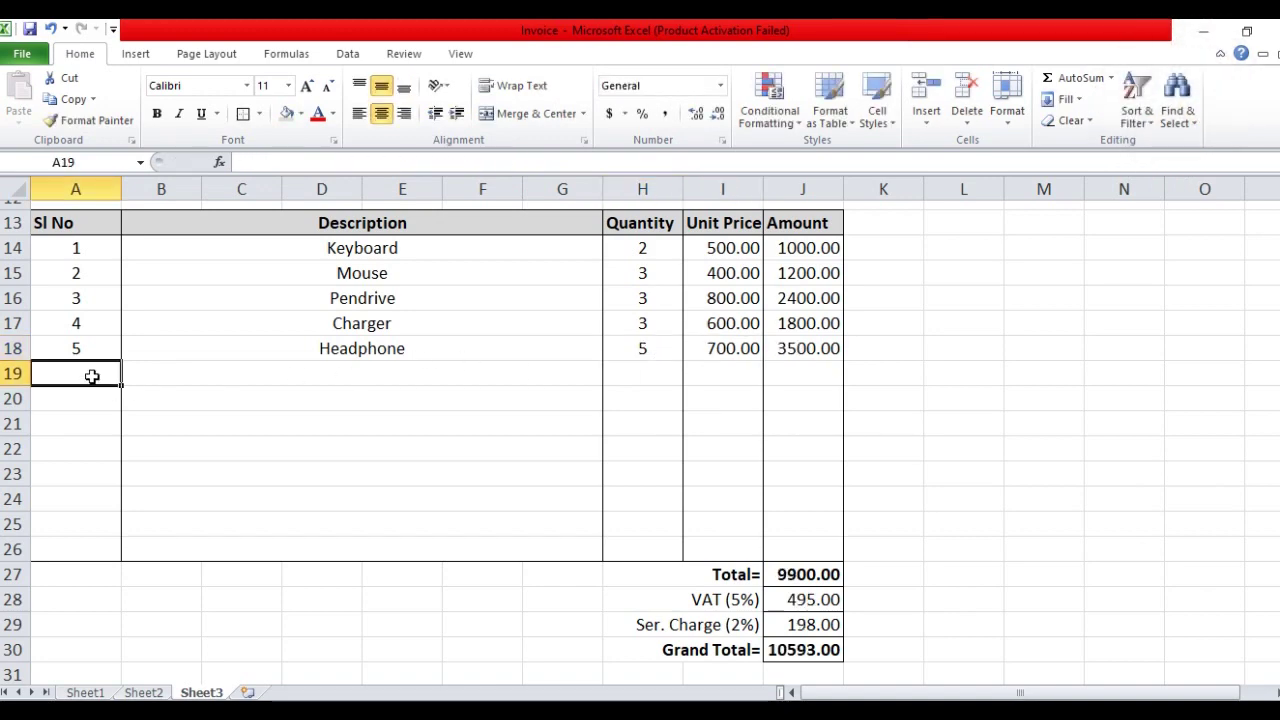
pyautogui.write('6')
pyautogui.click(560, 380)
pyautogui.click(611, 376)
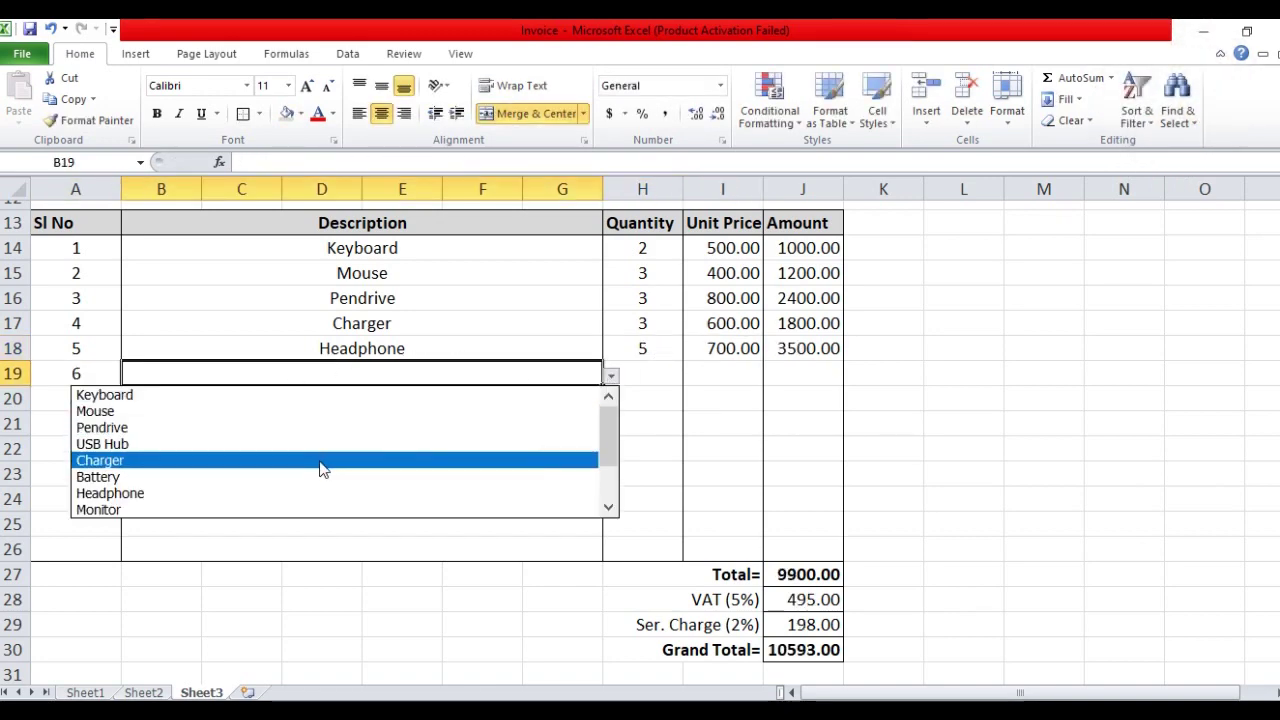
pyautogui.click(206, 510)
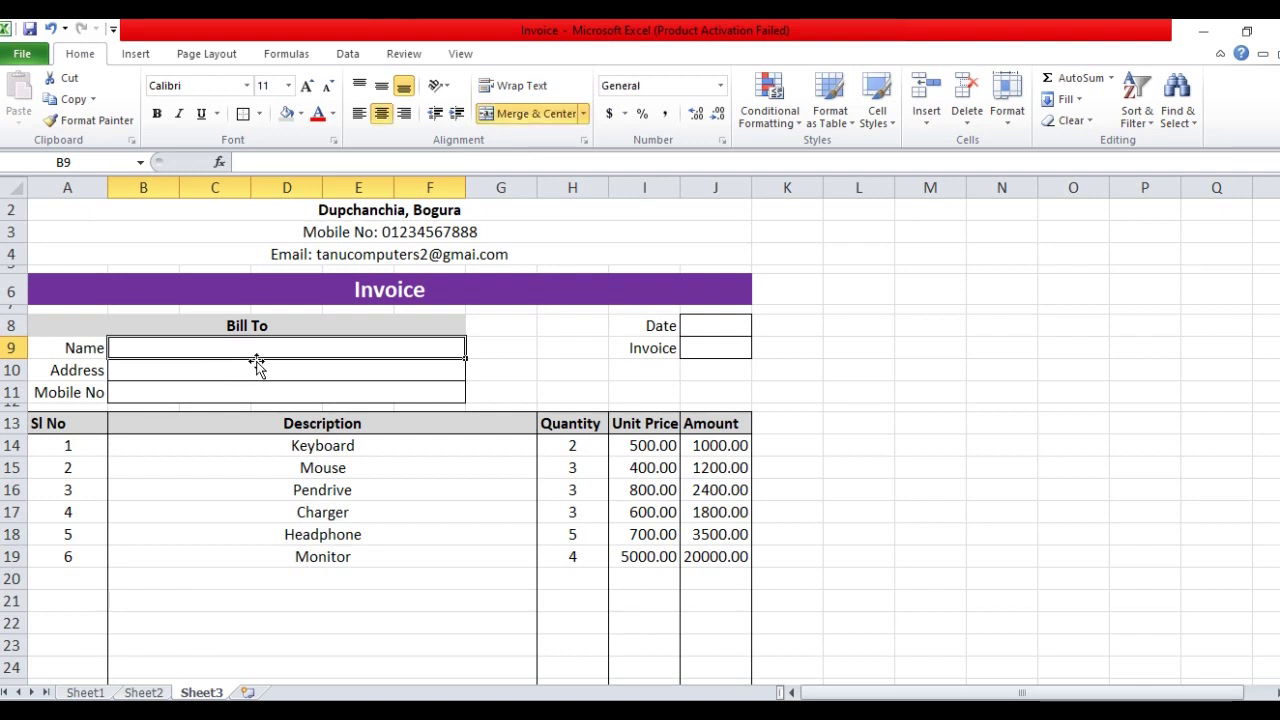
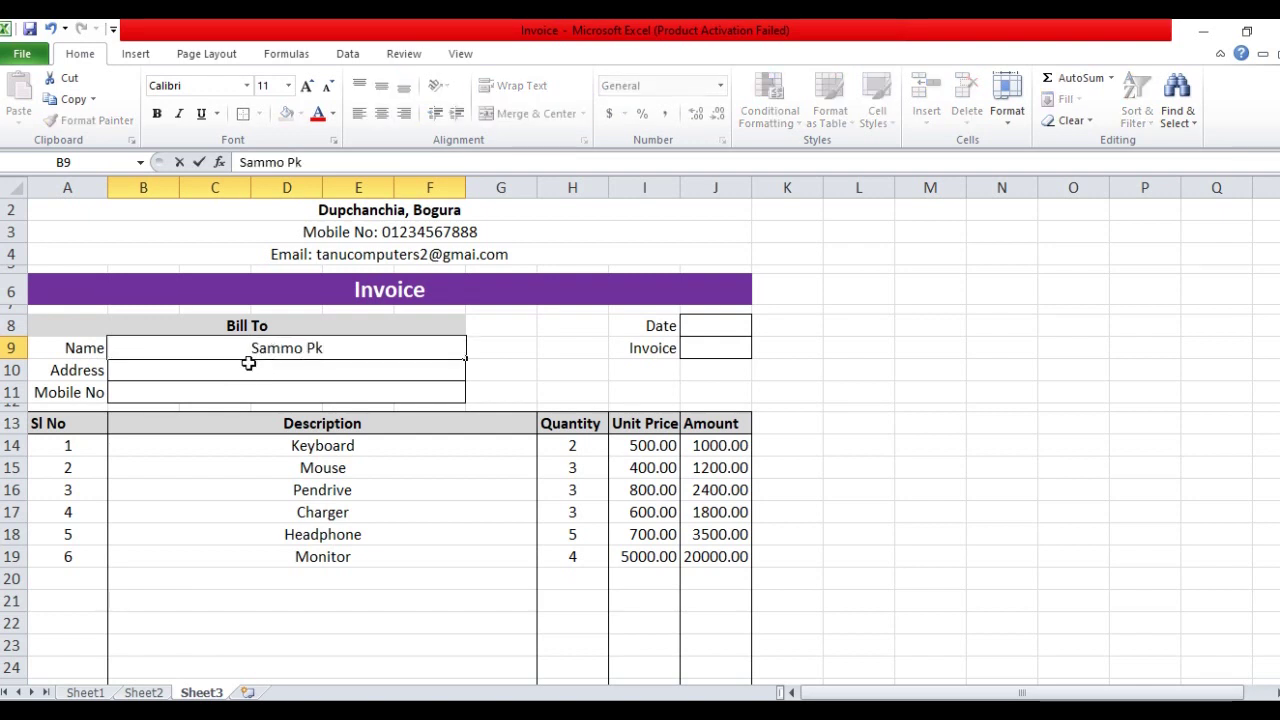
# Enter the customer's name, address and mobile number in B9:B11
pyautogui.click(278, 369)
pyautogui.write('Bogura')
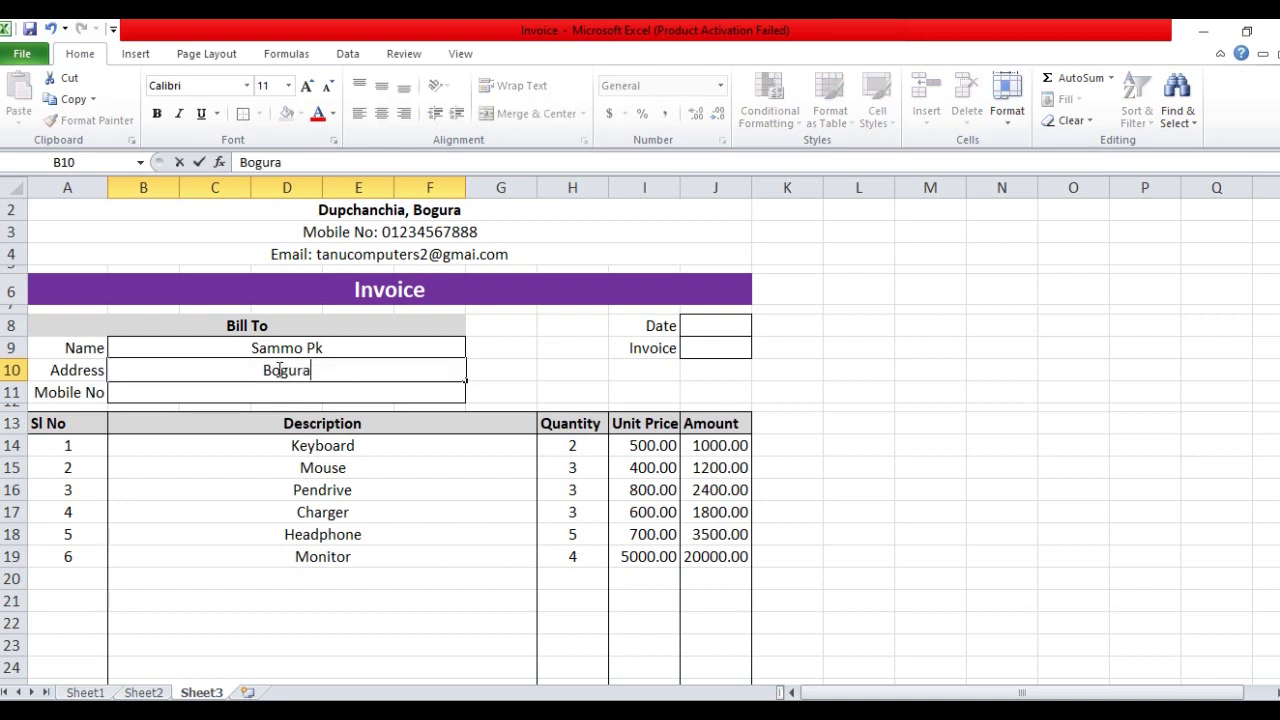
pyautogui.write(', Bangladesh')
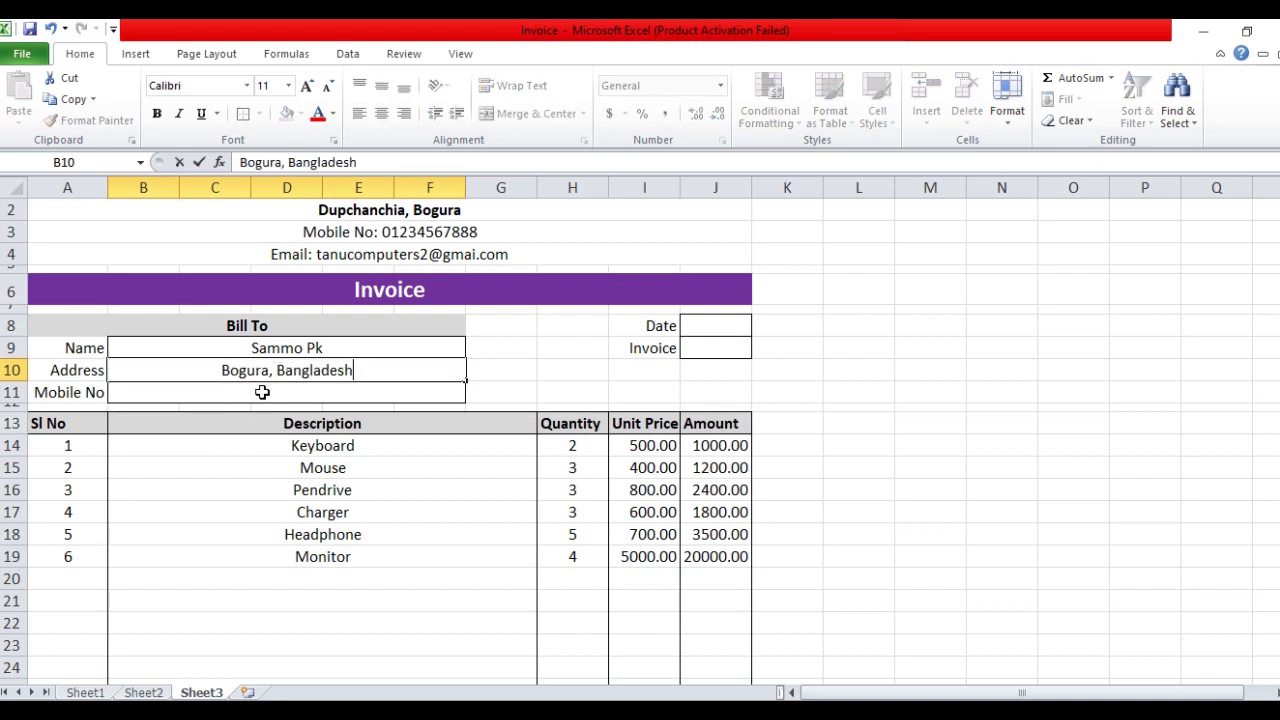
pyautogui.click(262, 392)
pyautogui.write('0123456789')
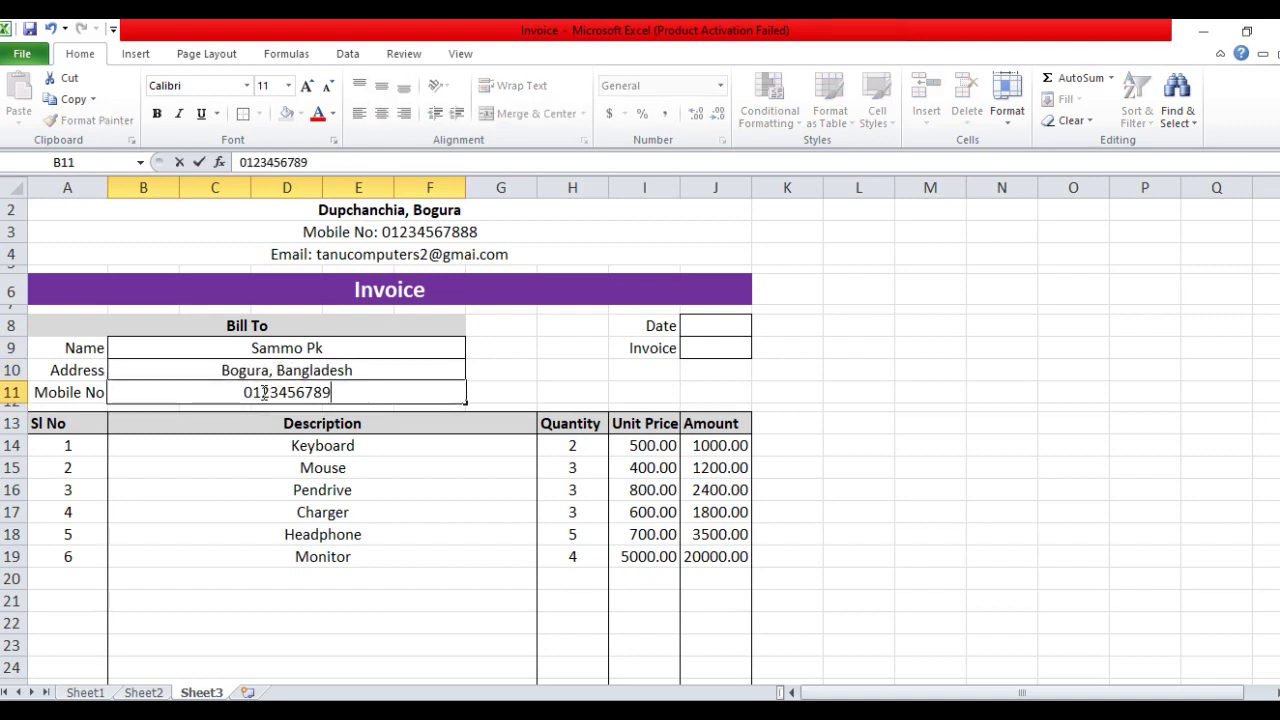
pyautogui.click(486, 349)
# Align the Bill To entries B9:B11 left and vertically centred
pyautogui.moveTo(391, 349); pyautogui.dragTo(392, 394)
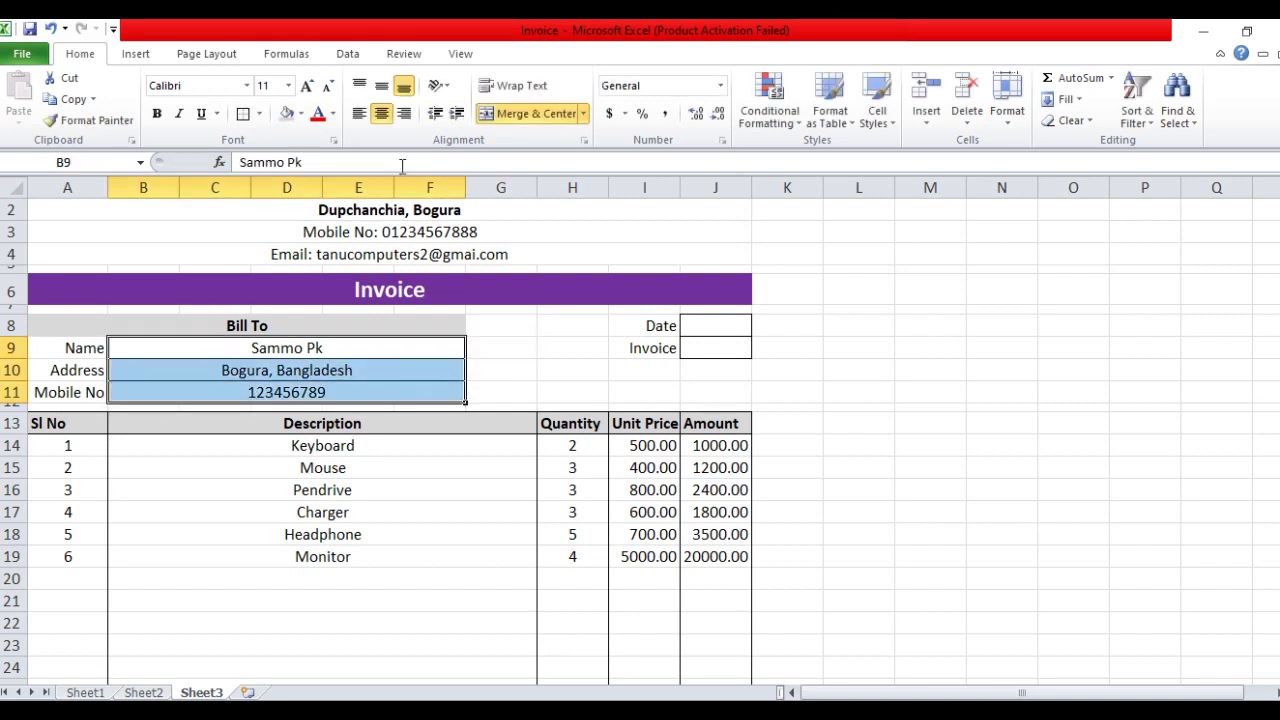
pyautogui.click(381, 87)
pyautogui.click(358, 113)
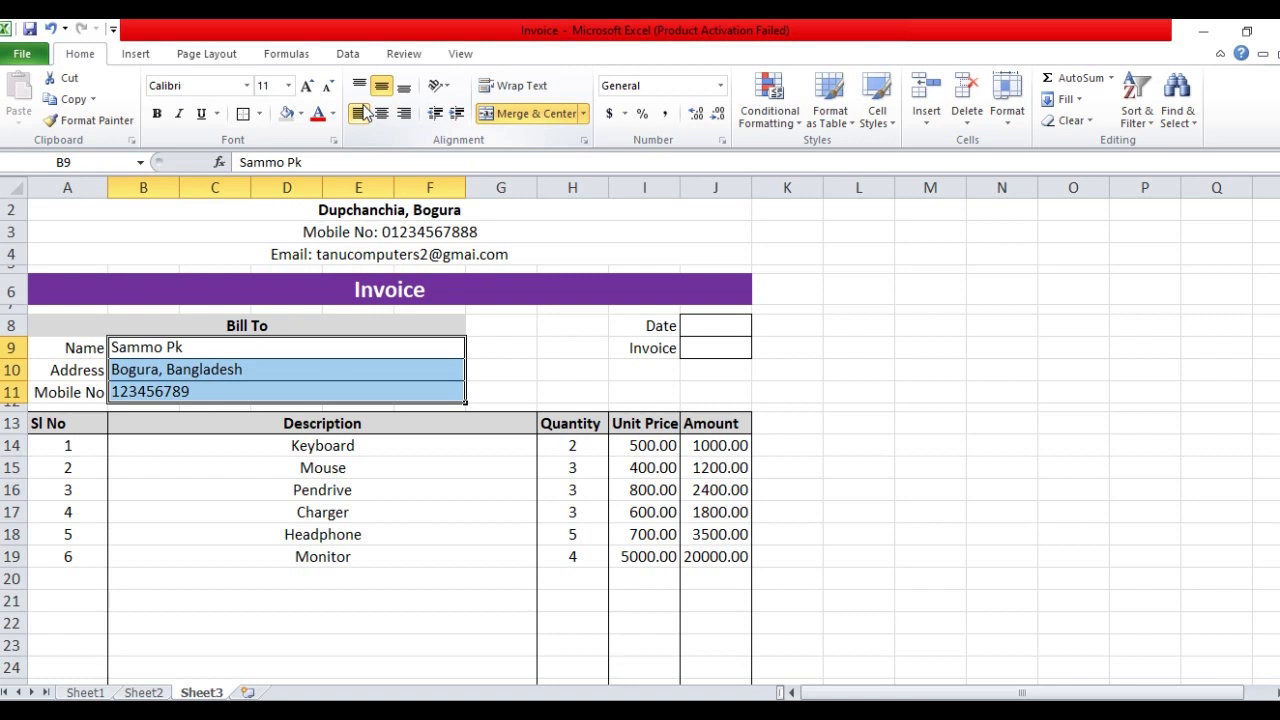
pyautogui.click(521, 359)
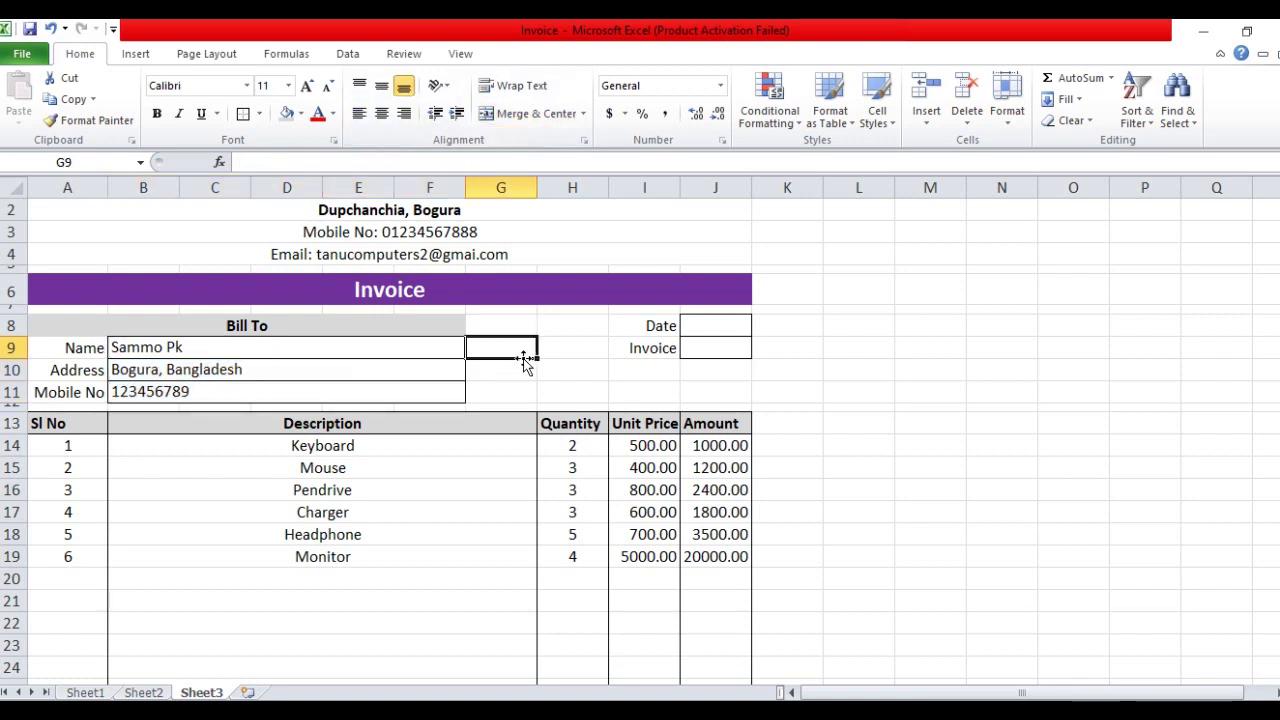
pyautogui.click(719, 328)
# Enter =TODAY() in J8 and the invoice number in J9
pyautogui.write('=to')
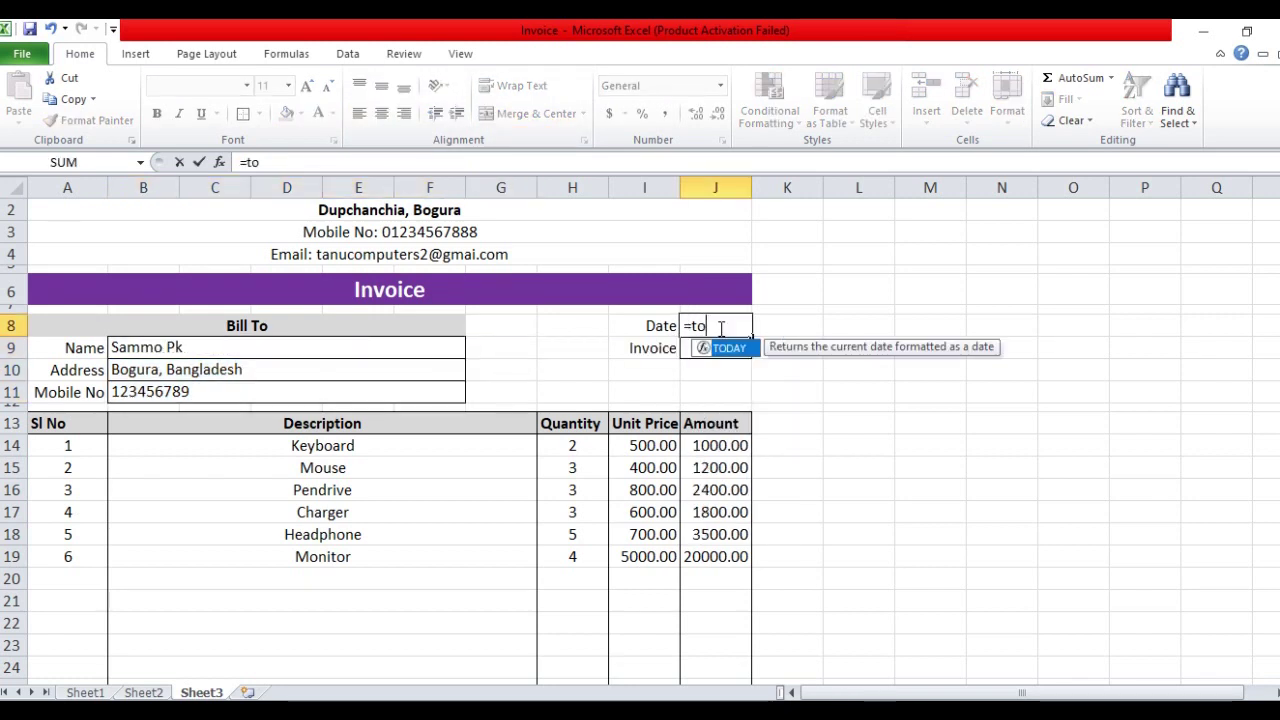
pyautogui.press('Tab')
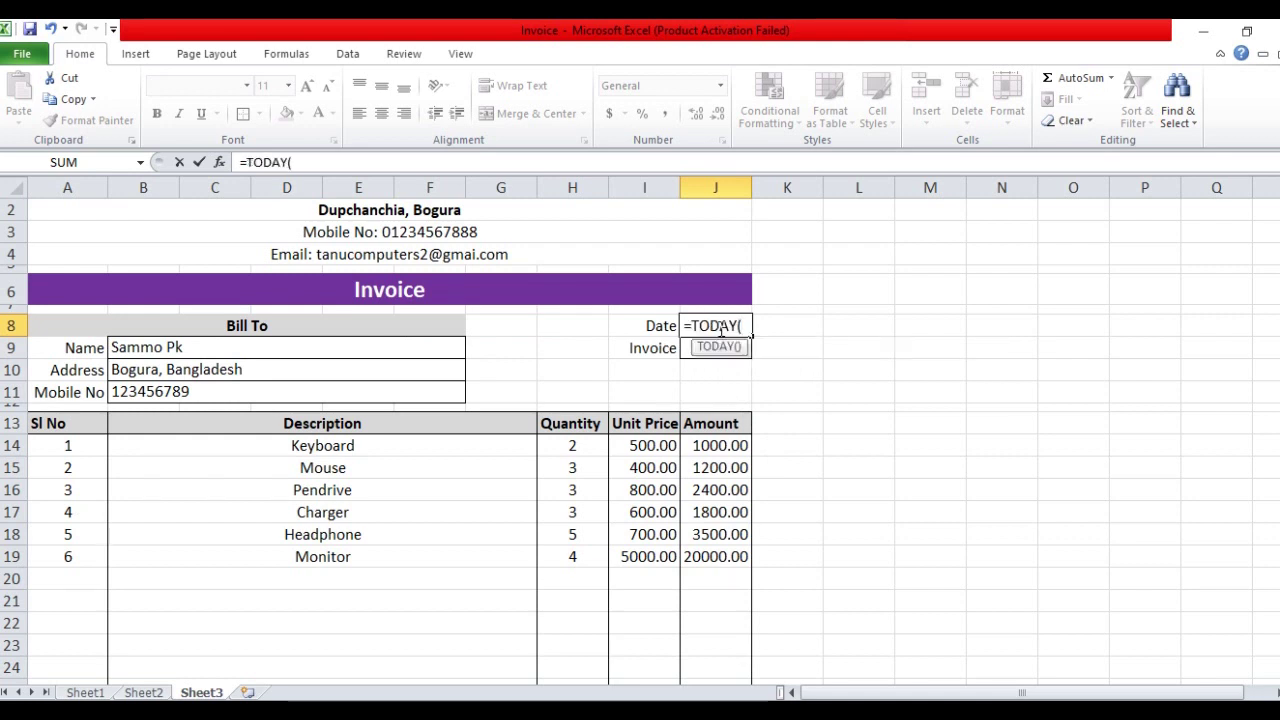
pyautogui.write(')')
pyautogui.press('Return')
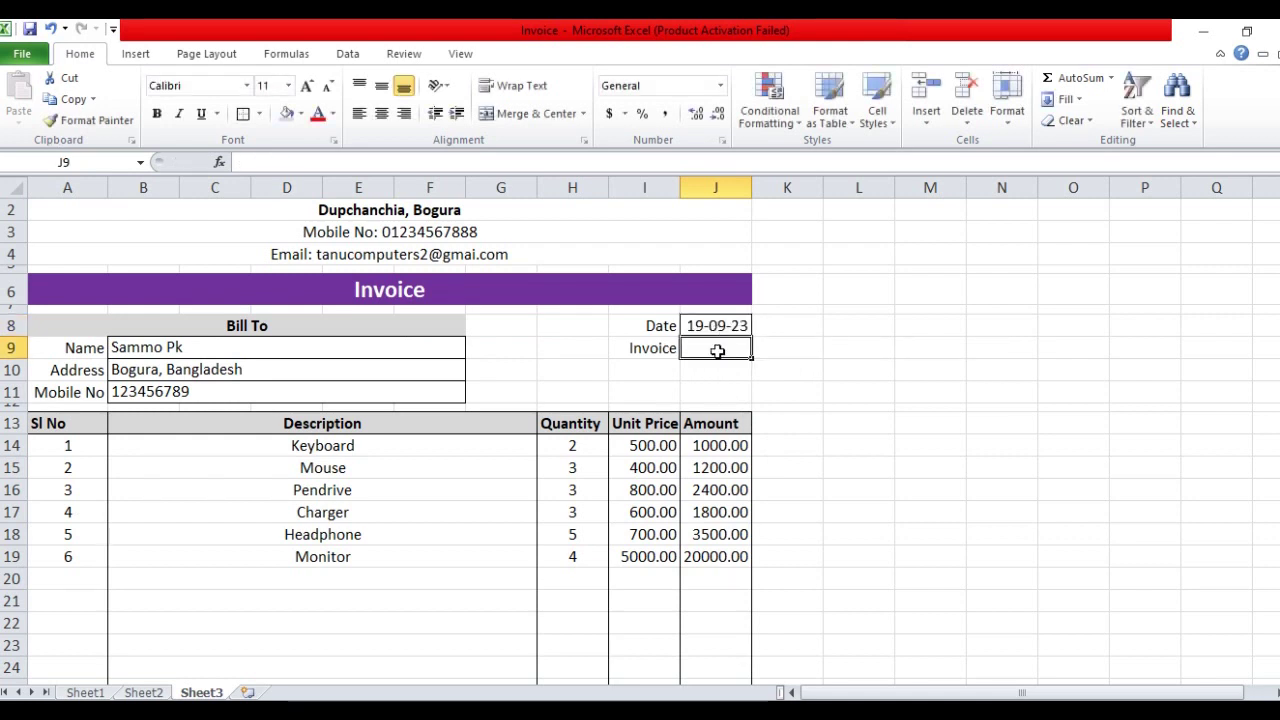
pyautogui.write('B-12')
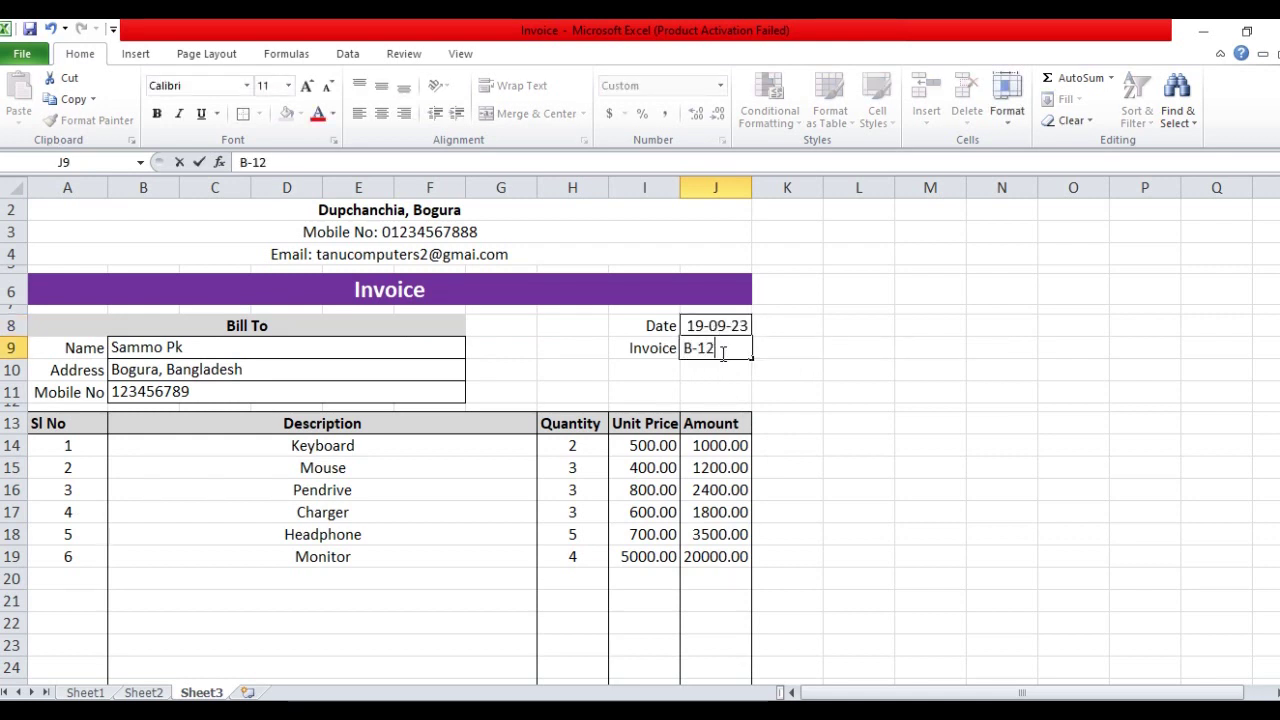
pyautogui.press('Return')
# Centre the date and invoice number J8:J9 horizontally and vertically
pyautogui.moveTo(722, 332); pyautogui.dragTo(724, 347)
pyautogui.click(389, 117)
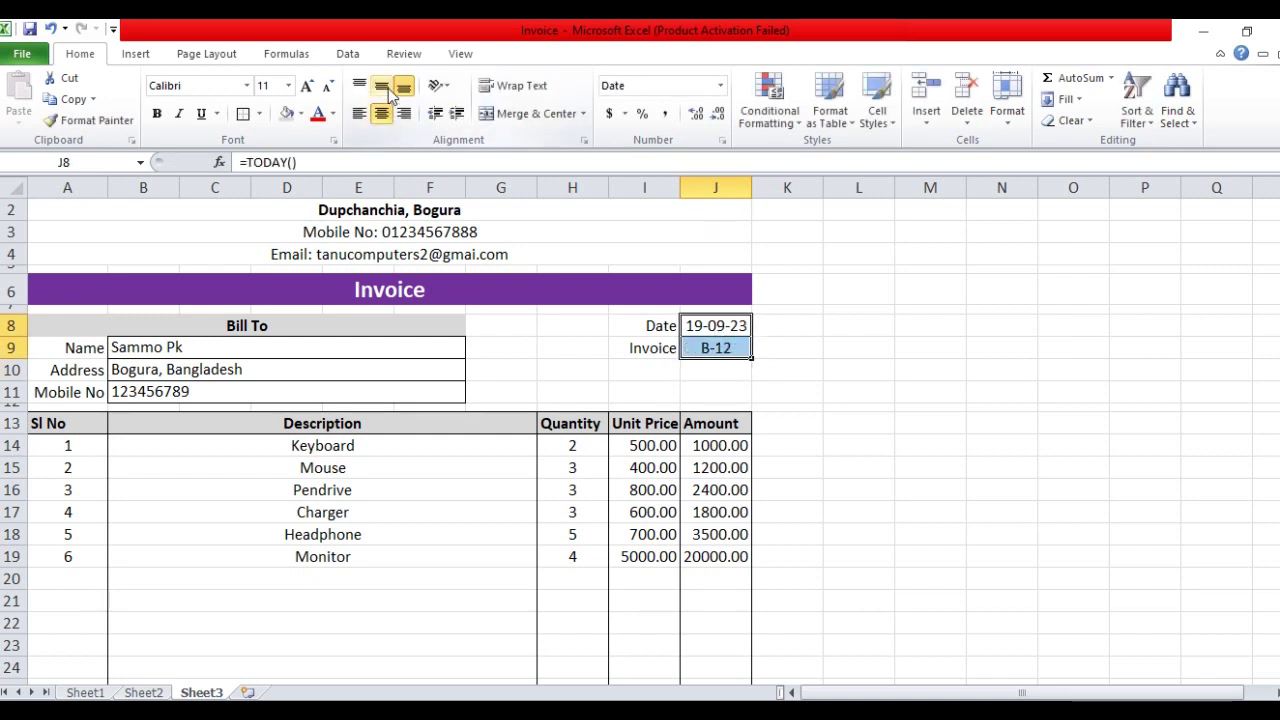
pyautogui.click(381, 86)
pyautogui.click(612, 383)
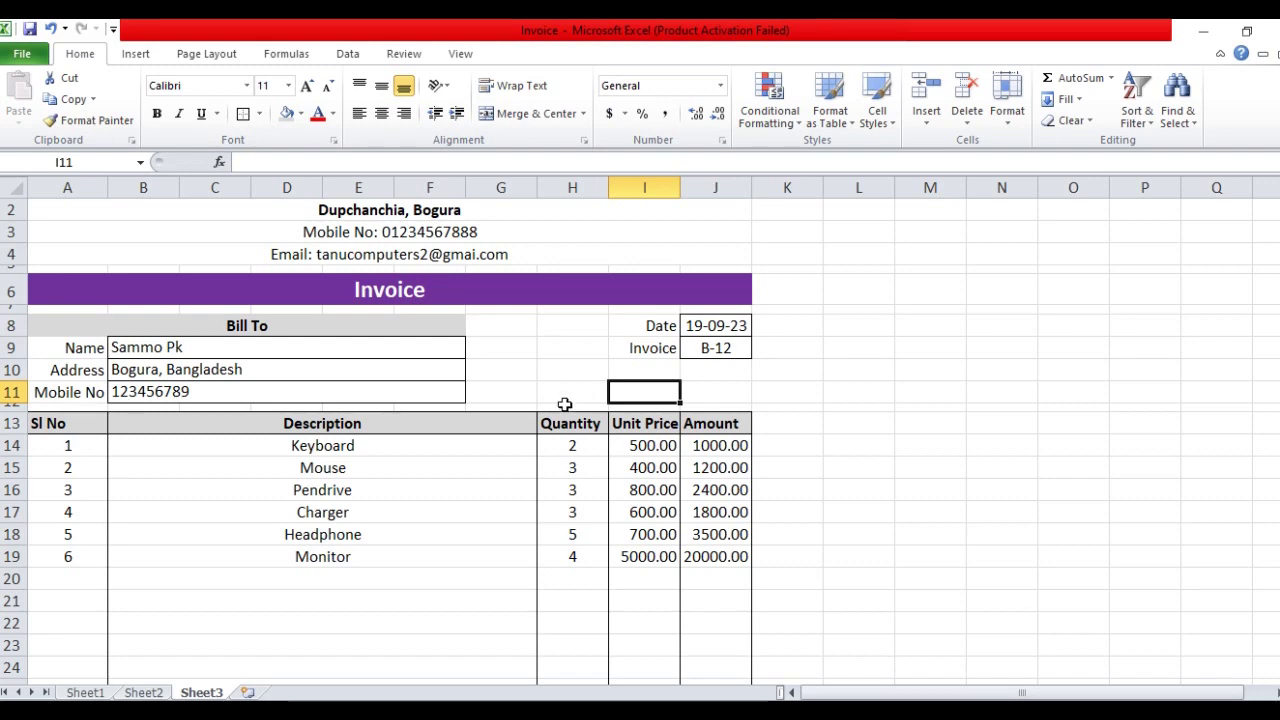
# Narrow column G and widen column J so the 29900.00 total displays fully
pyautogui.scroll(1, 575, 405)
pyautogui.scroll(-3, 566, 413)
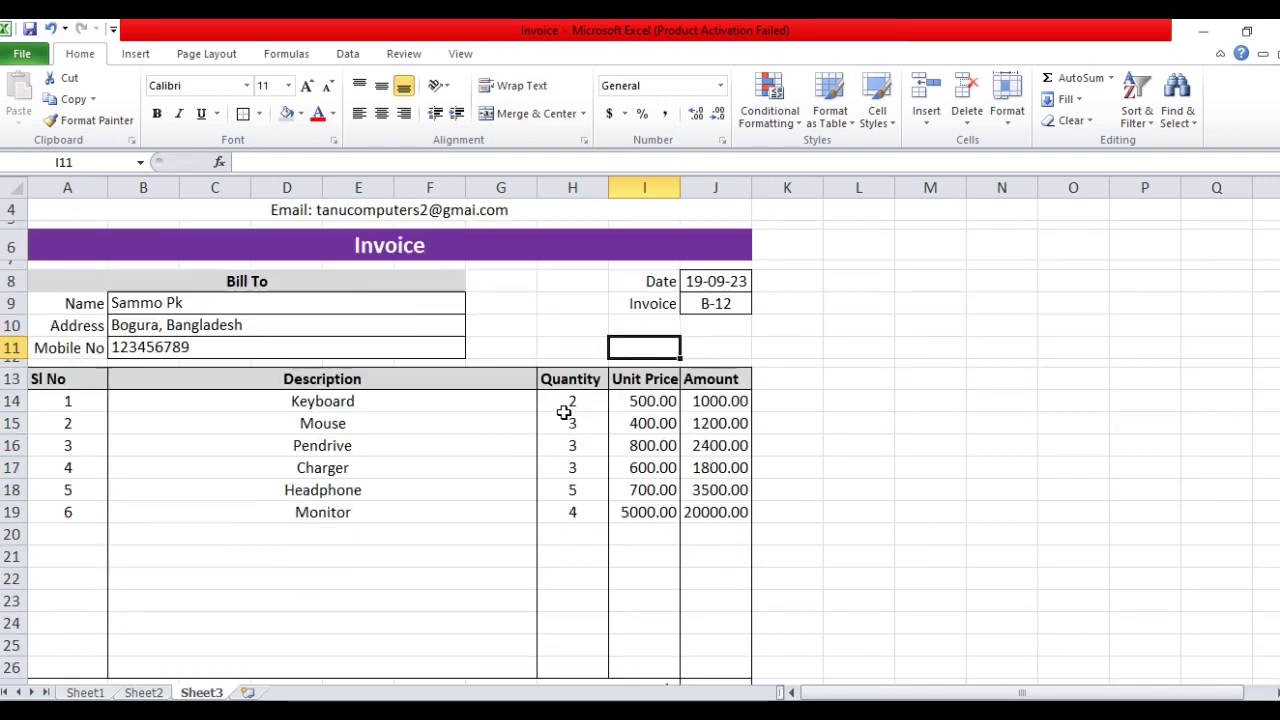
pyautogui.scroll(-2, 454, 419)
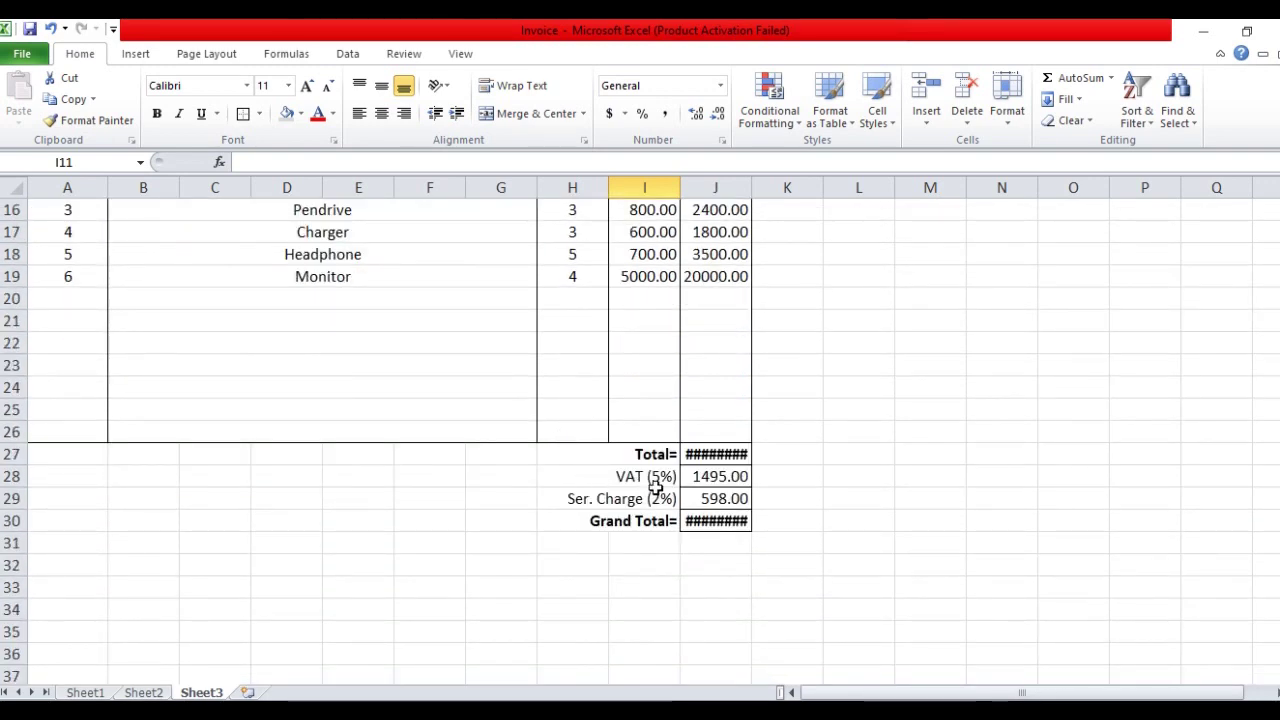
pyautogui.scroll(2, 659, 481)
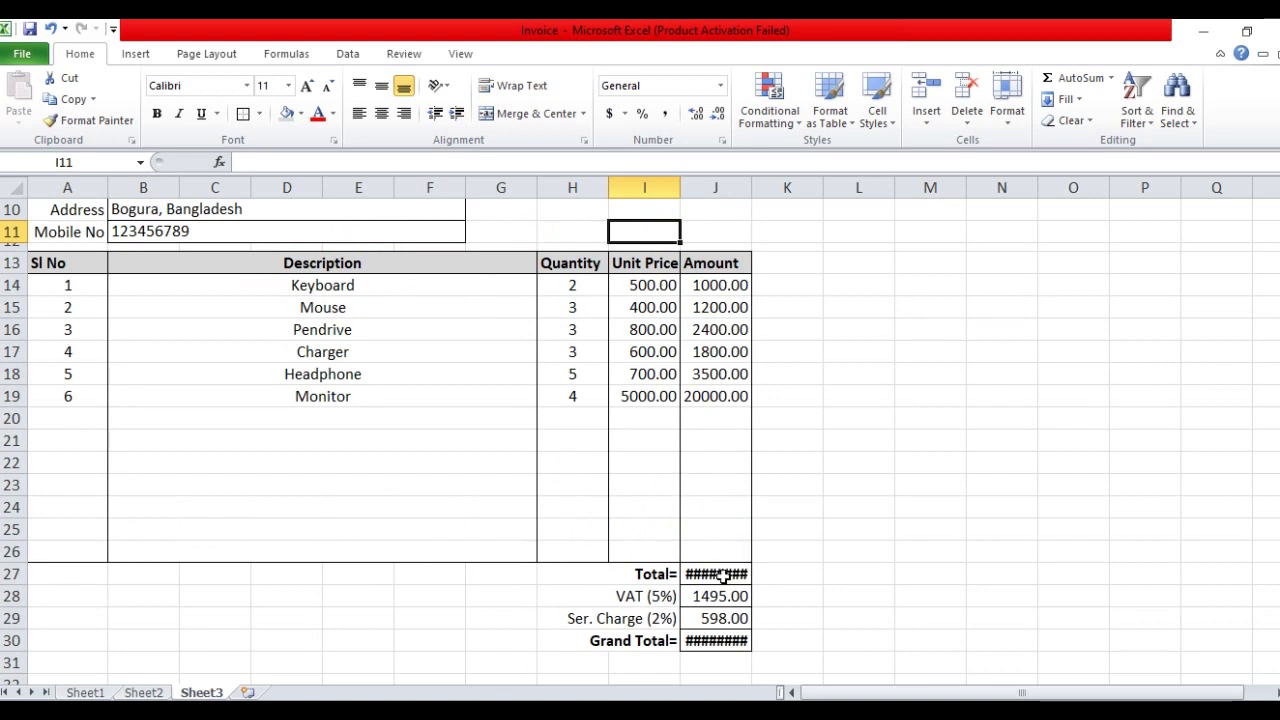
pyautogui.scroll(1, 670, 468)
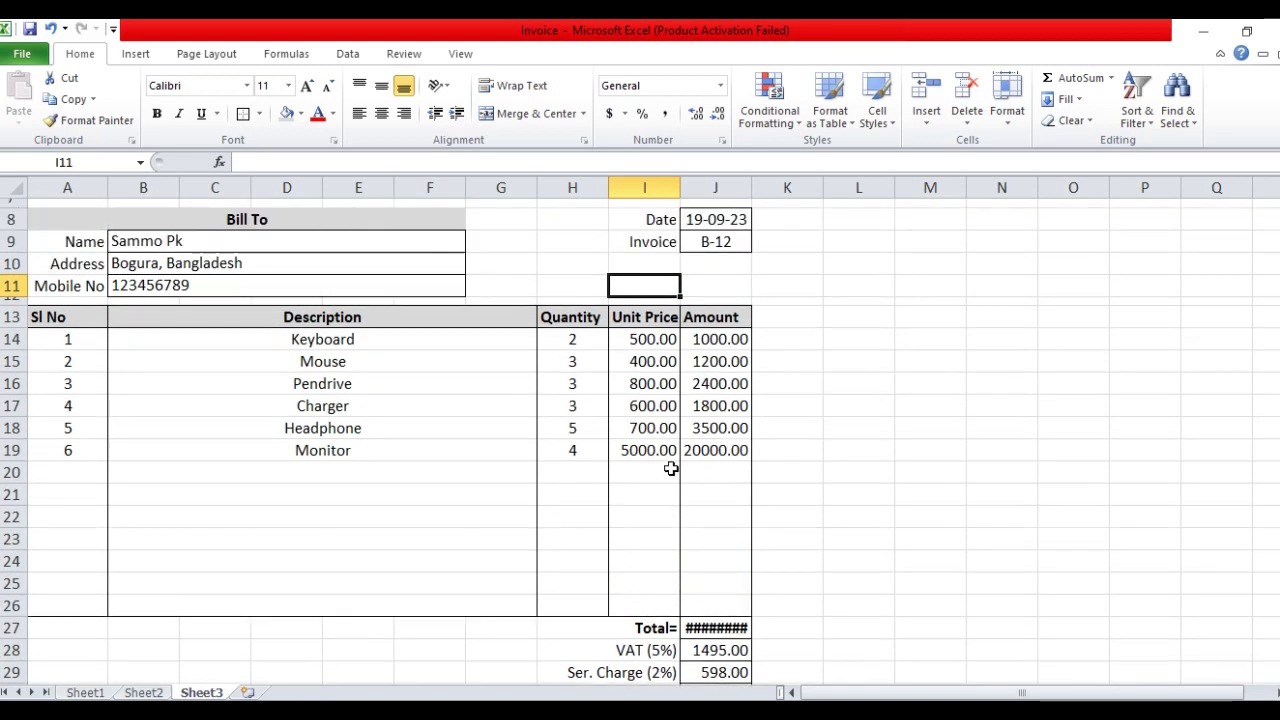
pyautogui.moveTo(541, 185); pyautogui.dragTo(523, 203)
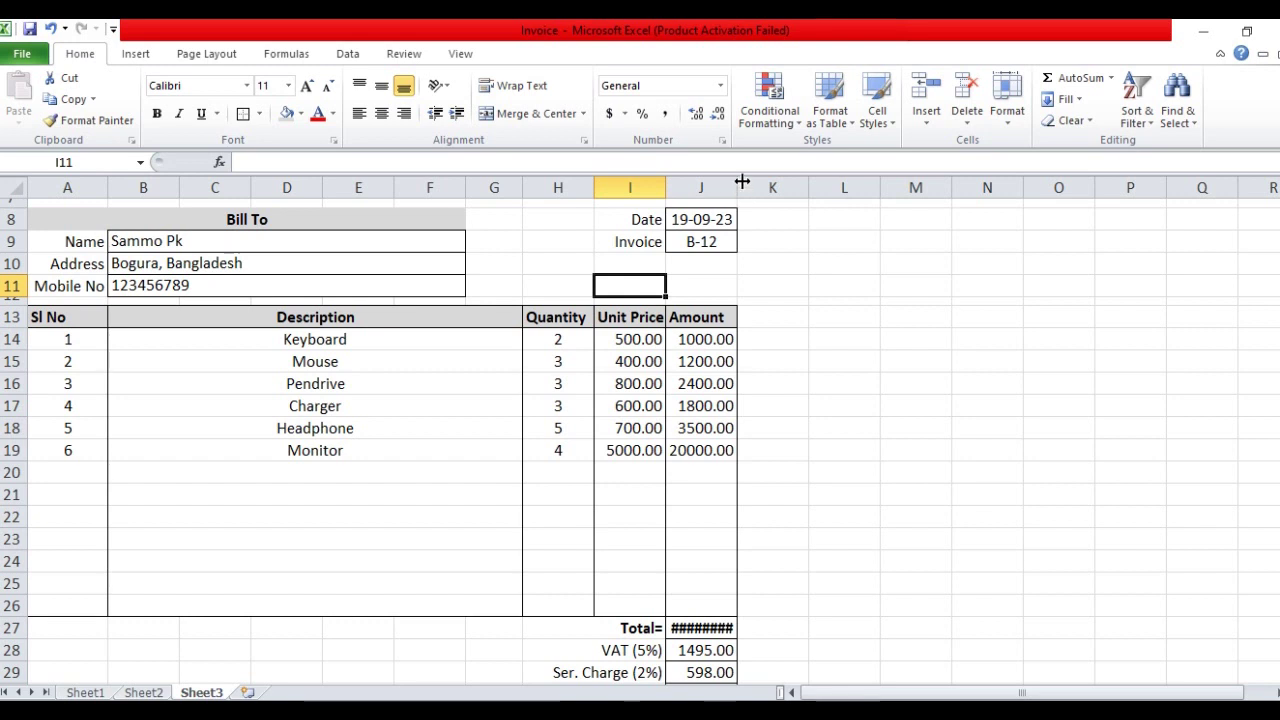
pyautogui.moveTo(742, 181); pyautogui.dragTo(762, 197)
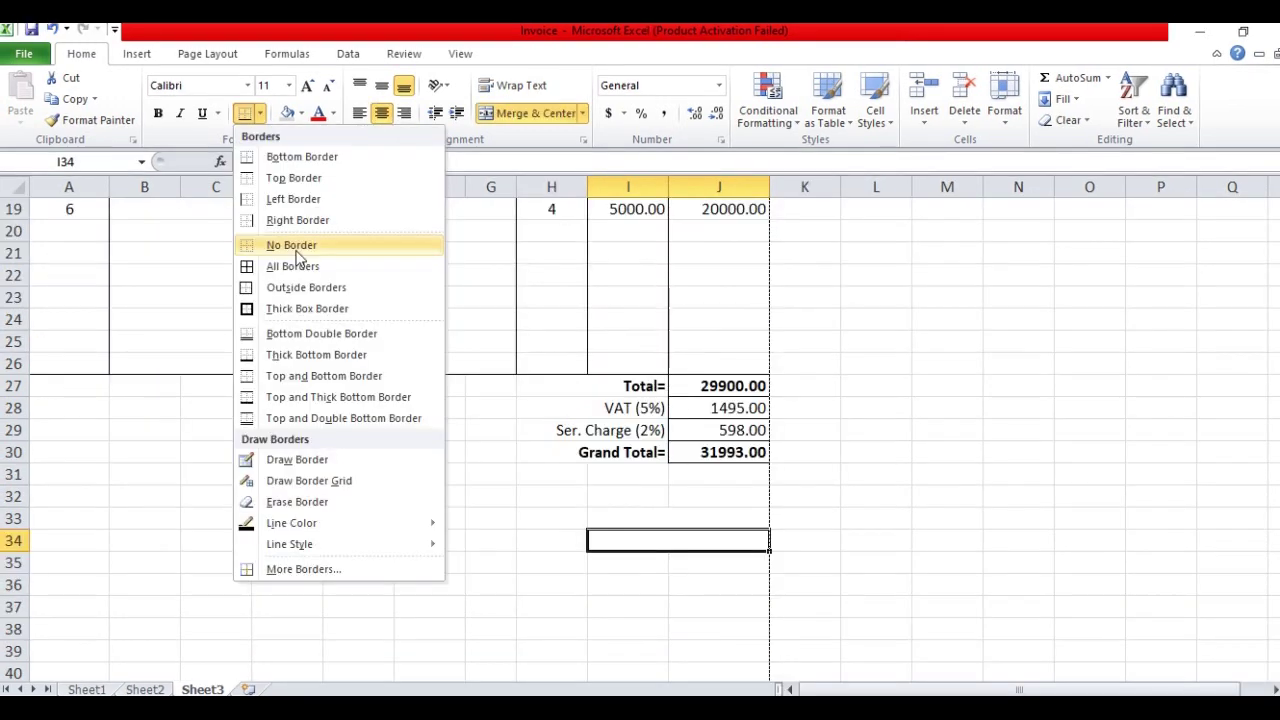
pyautogui.click(290, 243)
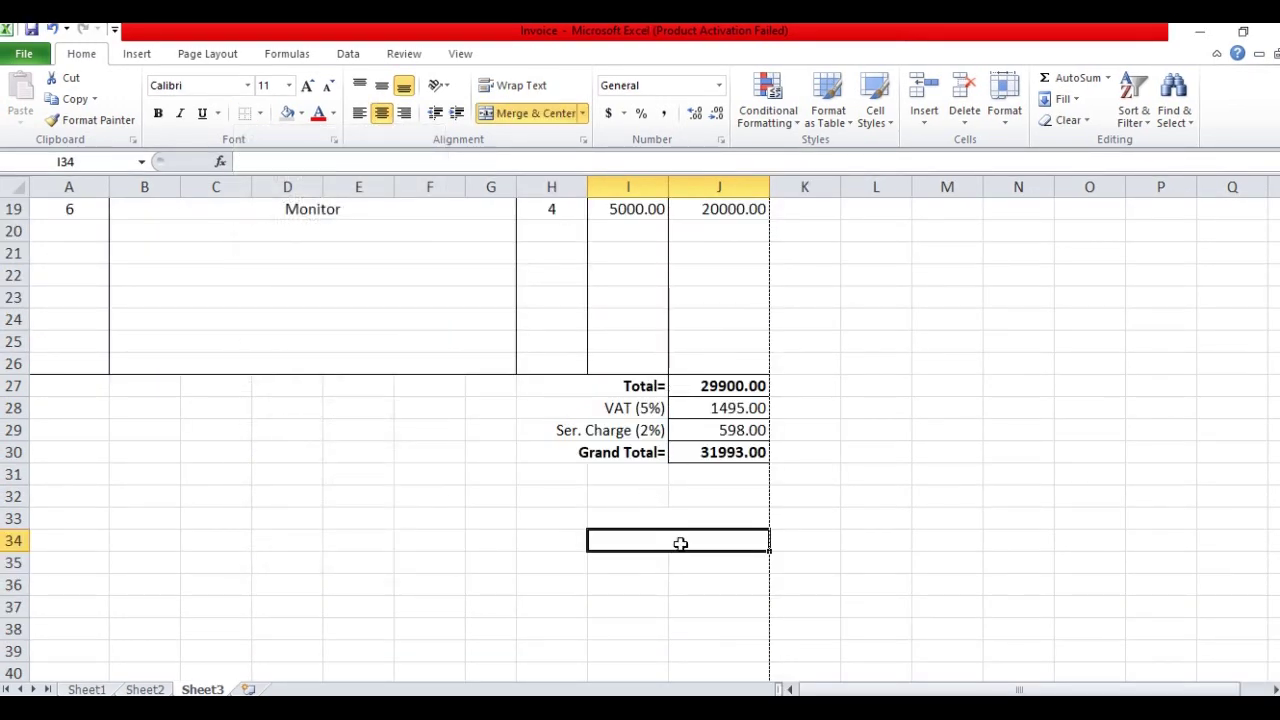
# Enter a bold 'Authorized Signature' label in the merged cell I34:J34
pyautogui.write('Autho')
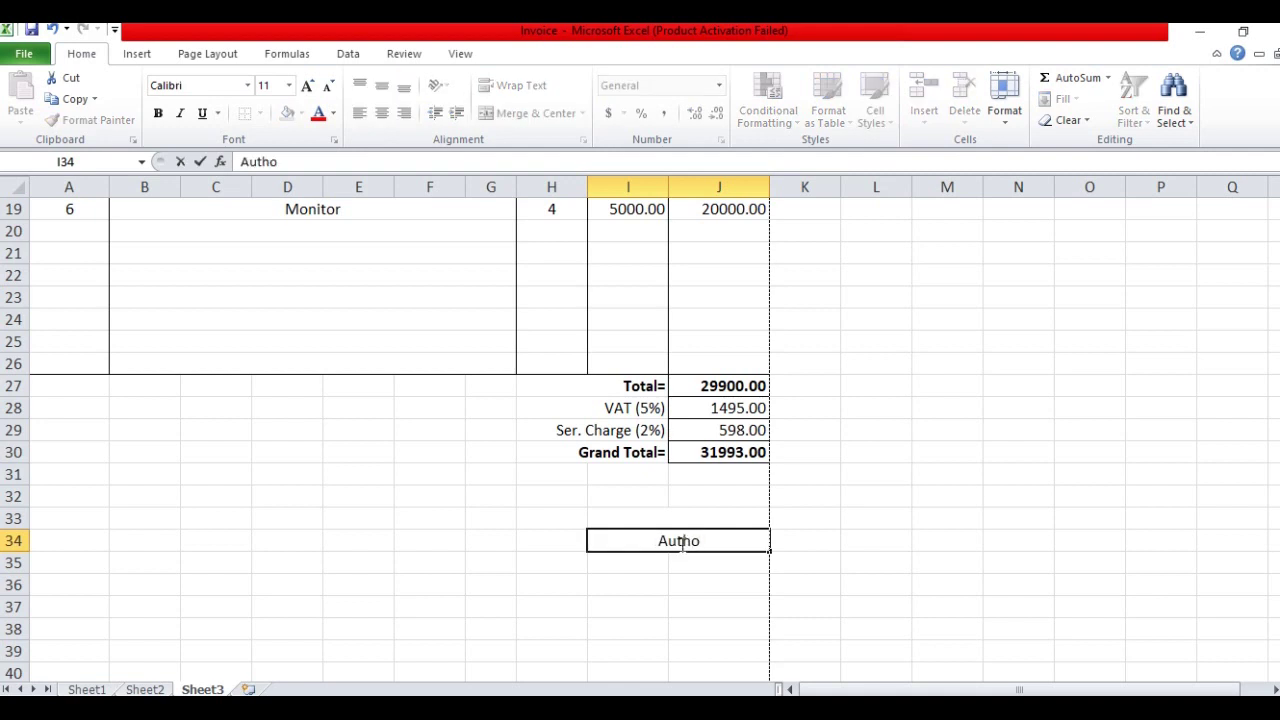
pyautogui.write('rized Sig')
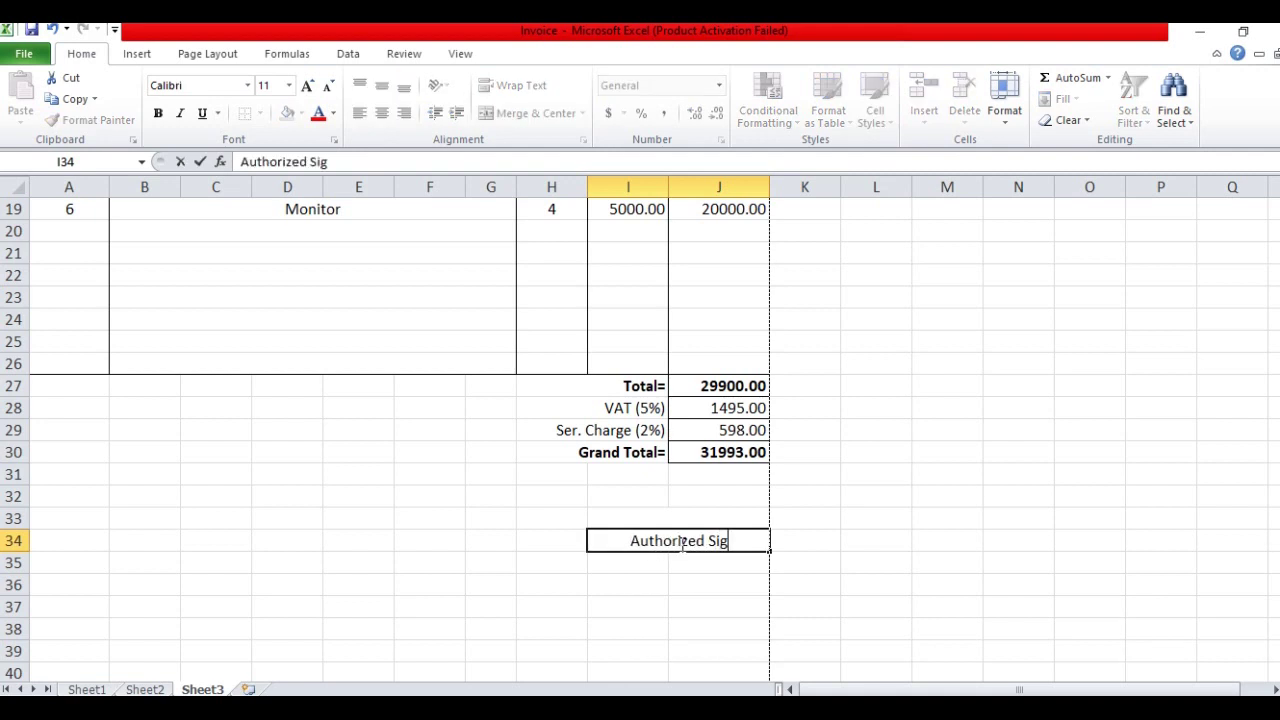
pyautogui.write('nature')
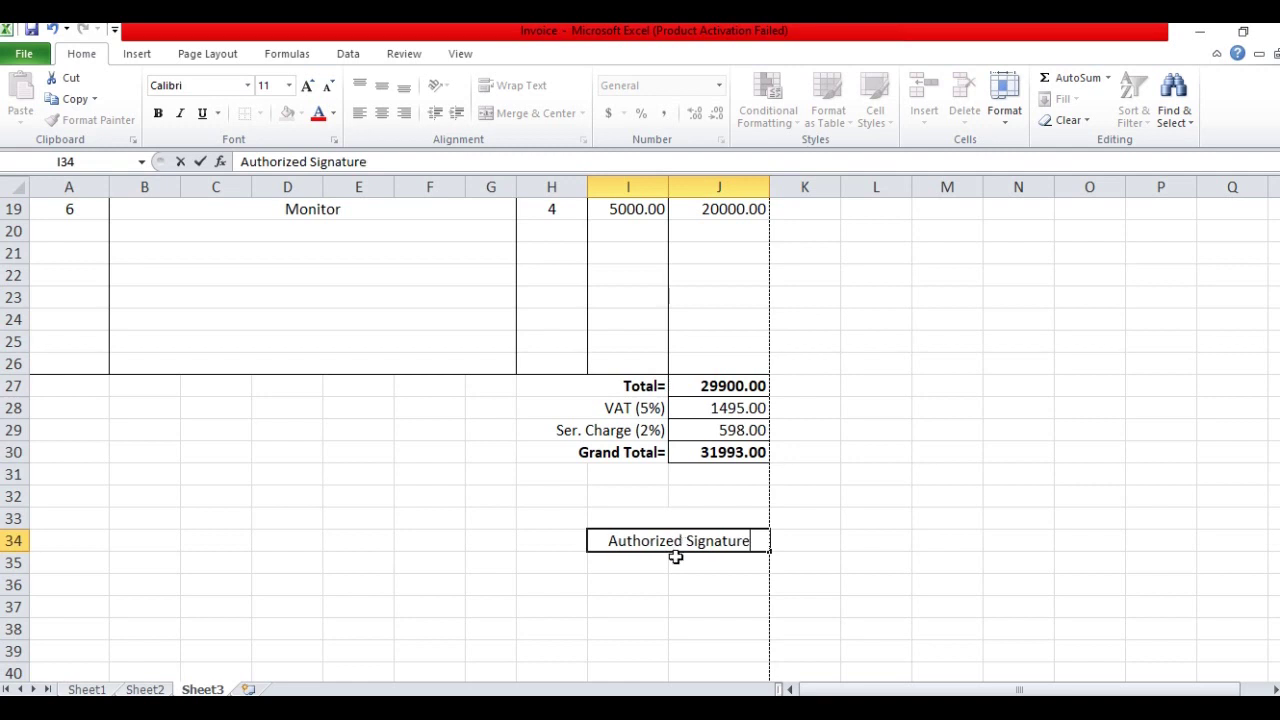
pyautogui.click(673, 563)
pyautogui.click(671, 538)
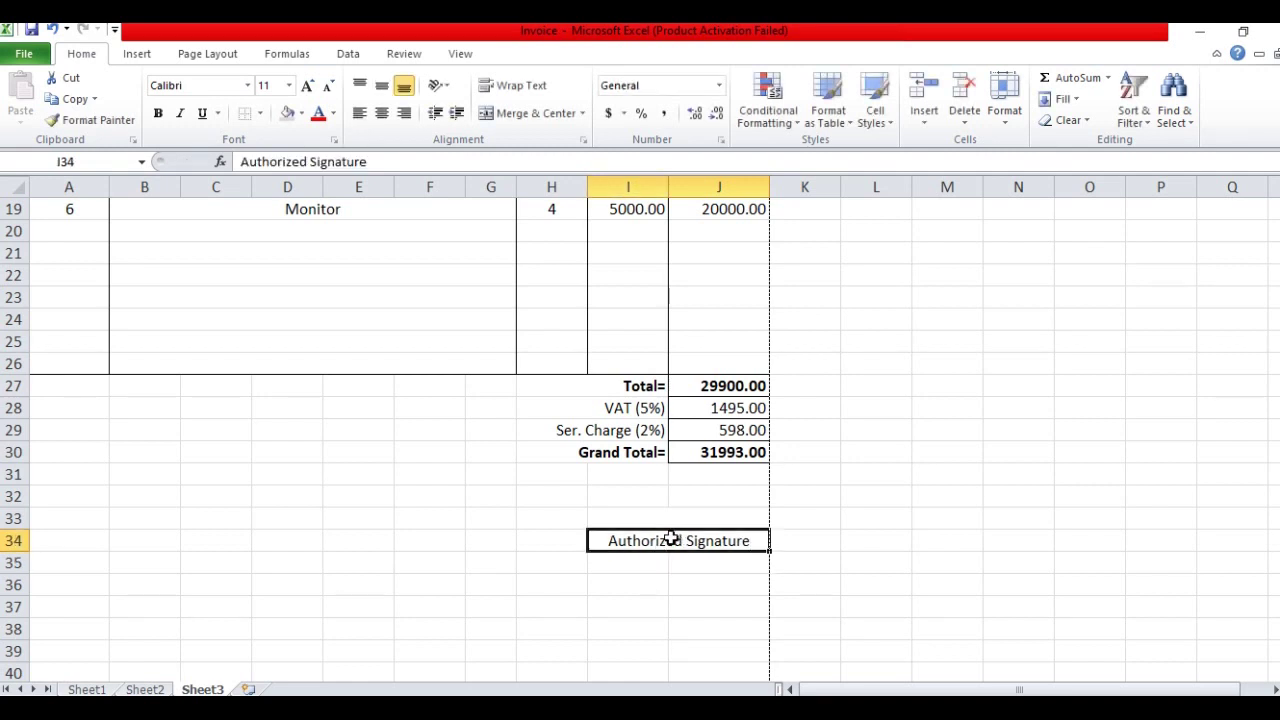
pyautogui.click(157, 113)
pyautogui.click(403, 491)
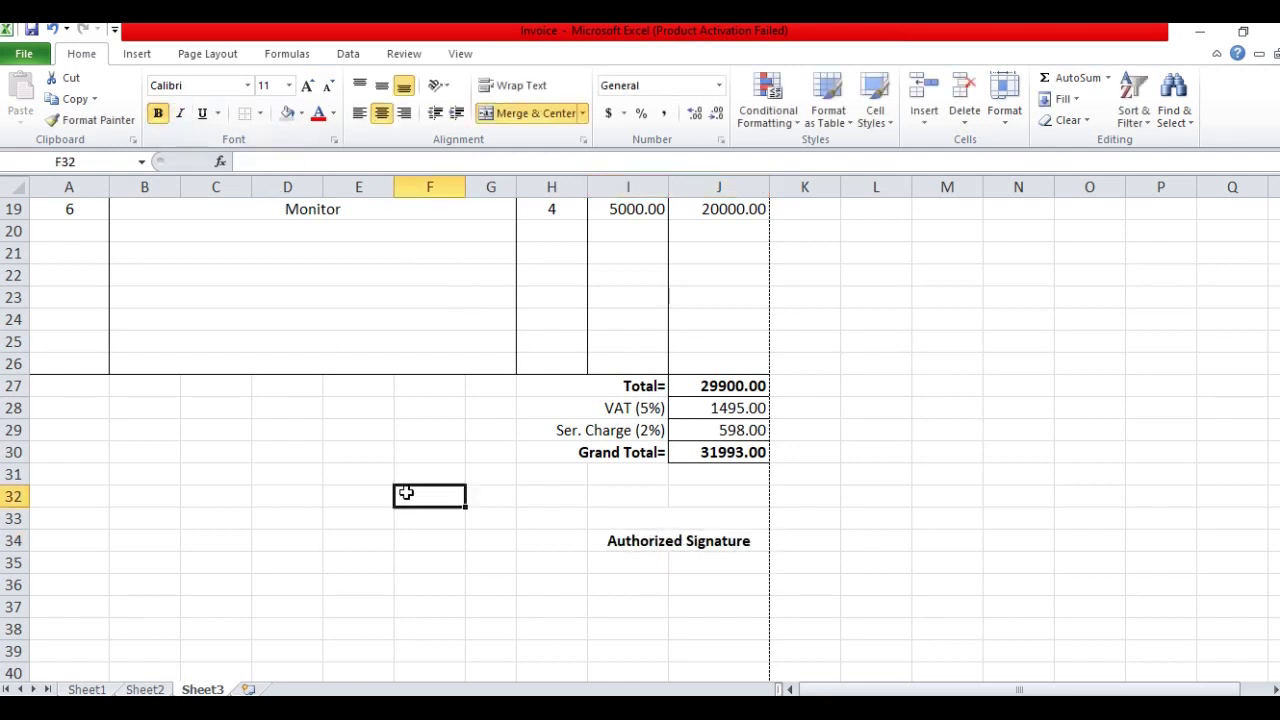
# Add a bottom border to the cell above the label as the signature line
pyautogui.click(697, 519)
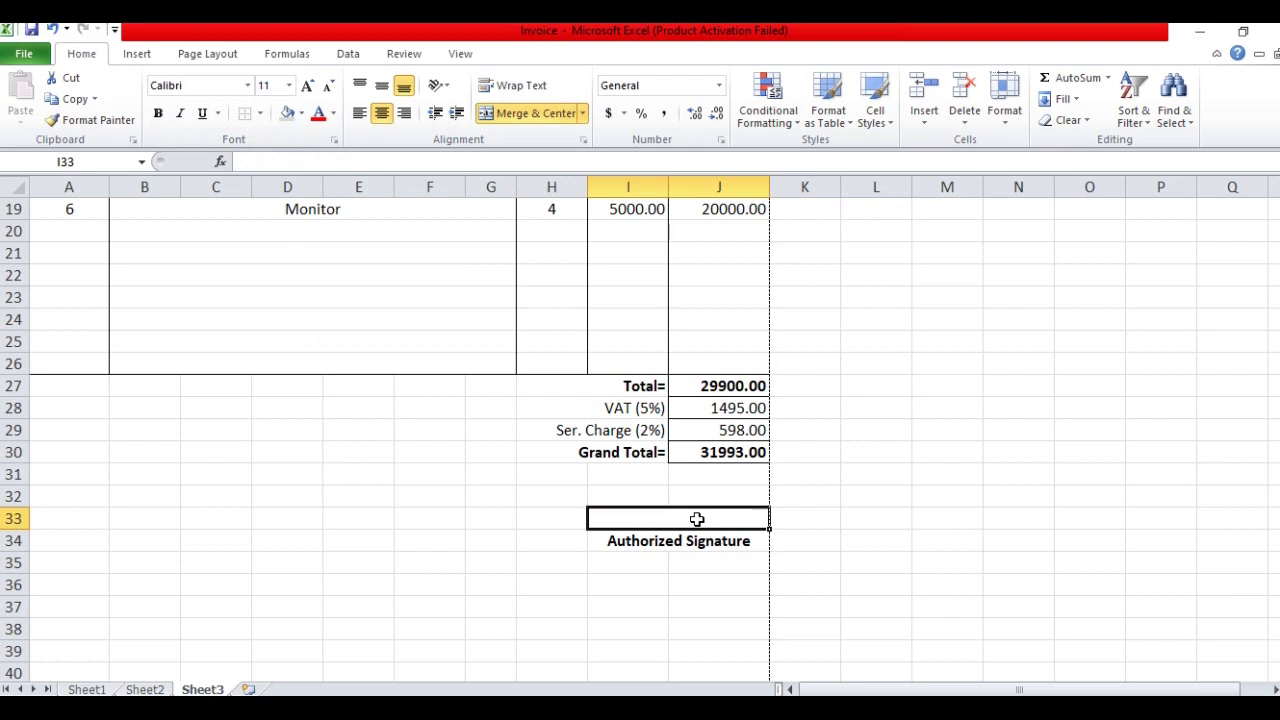
pyautogui.click(259, 116)
pyautogui.click(289, 157)
pyautogui.click(525, 558)
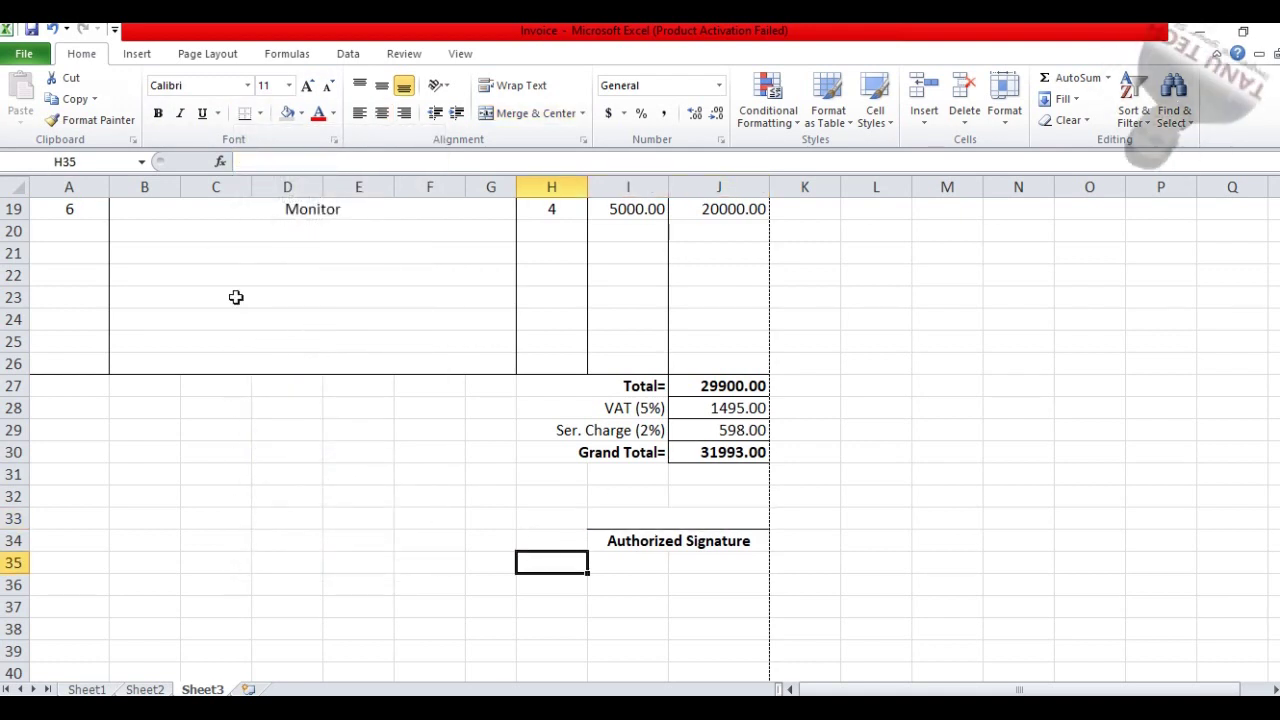
pyautogui.scroll(10, 594, 517)
# Apply a Thick Box Border around the whole invoice range A1:J36
pyautogui.scroll(-1, 660, 488)
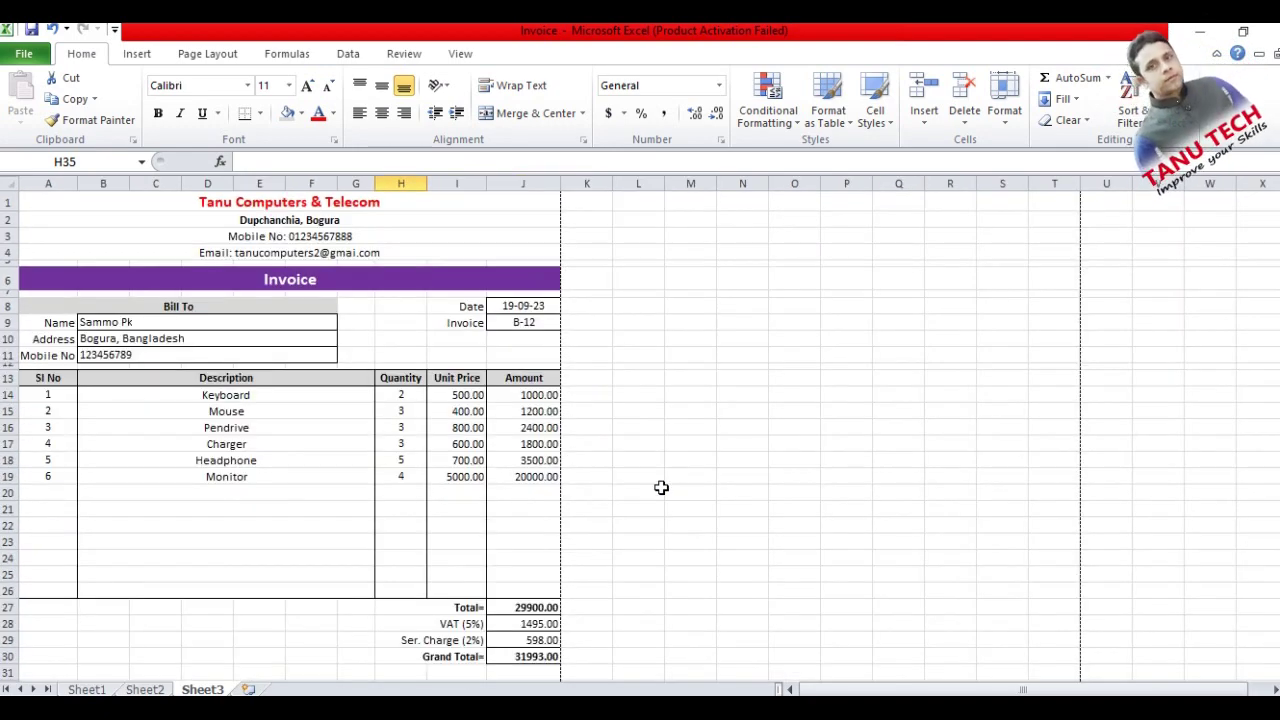
pyautogui.scroll(-1, 660, 488)
pyautogui.click(38, 197)
pyautogui.moveTo(38, 197)
pyautogui.mouseDown()
pyautogui.moveTo(329, 457)
pyautogui.moveTo(329, 614)
pyautogui.moveTo(352, 646)
pyautogui.mouseUp()
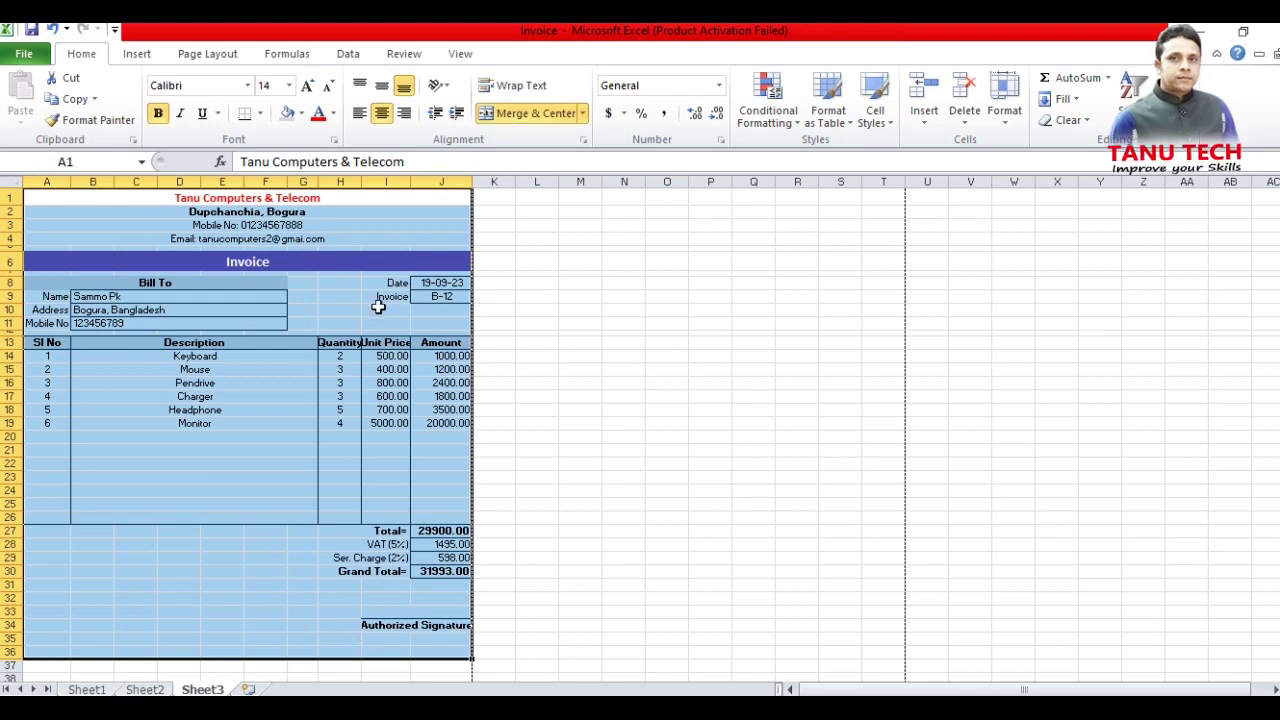
pyautogui.click(260, 113)
pyautogui.click(338, 310)
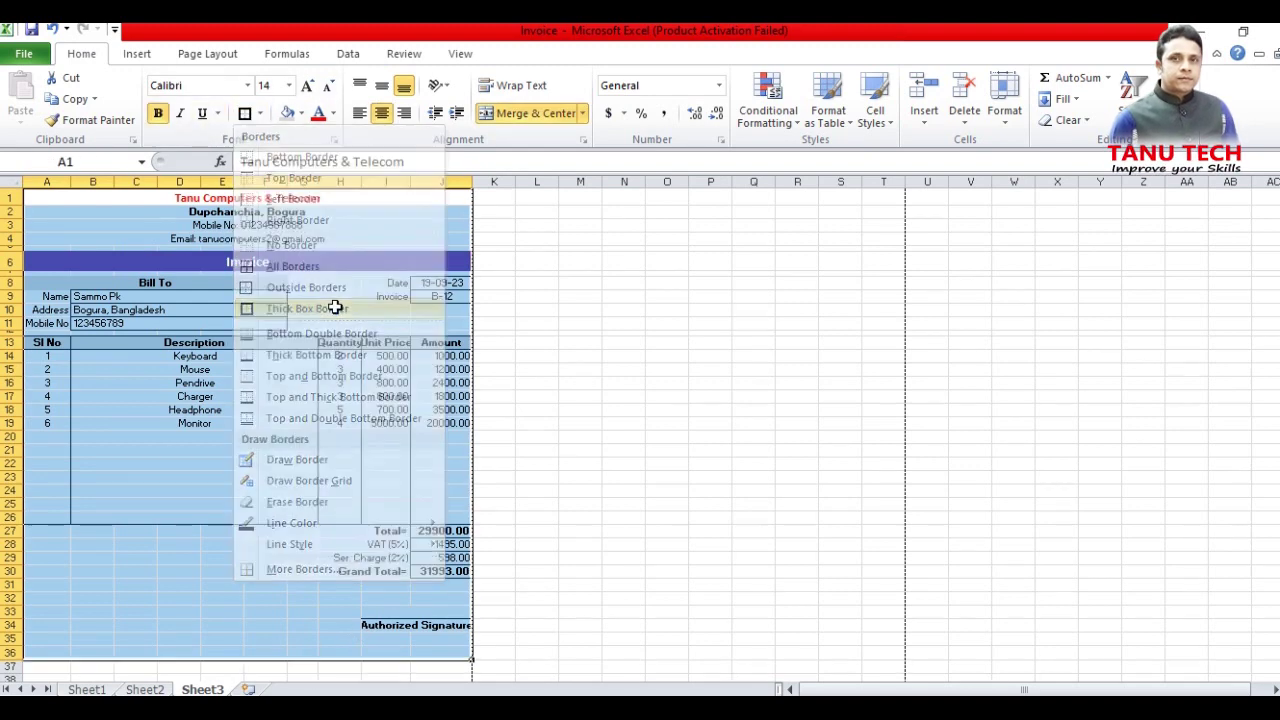
pyautogui.click(543, 425)
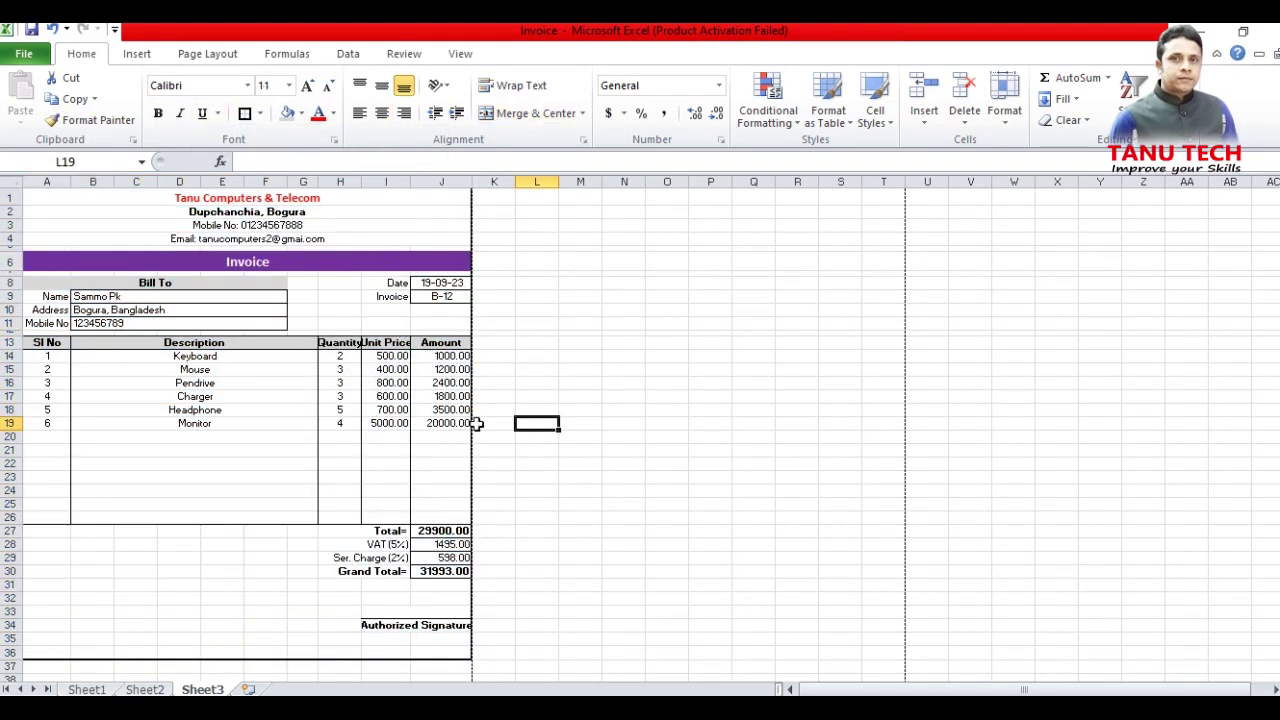
pyautogui.keyDown('ctrl'); pyautogui.scroll(4, 760, 517); pyautogui.keyUp('ctrl')
pyautogui.scroll(-4, 763, 517)
pyautogui.scroll(7, 574, 483)
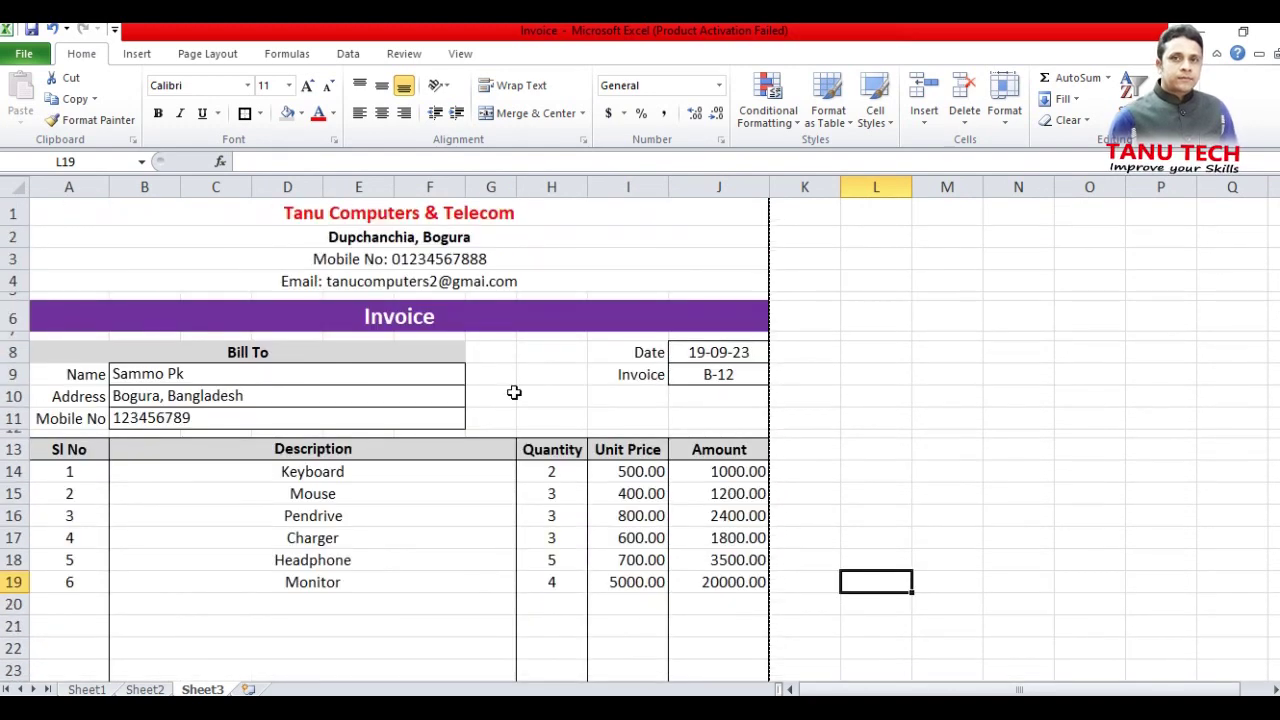
# Turn off Gridlines View under Page Layout so only the invoice borders show
pyautogui.click(215, 55)
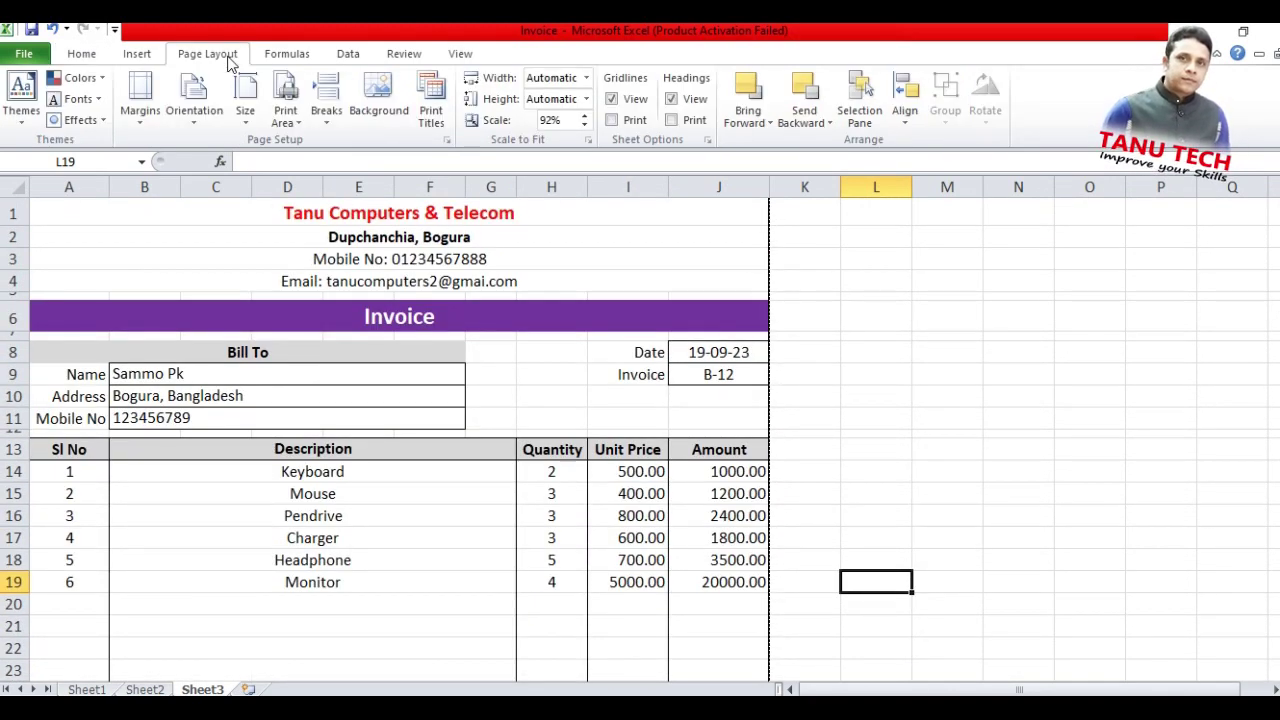
pyautogui.click(613, 99)
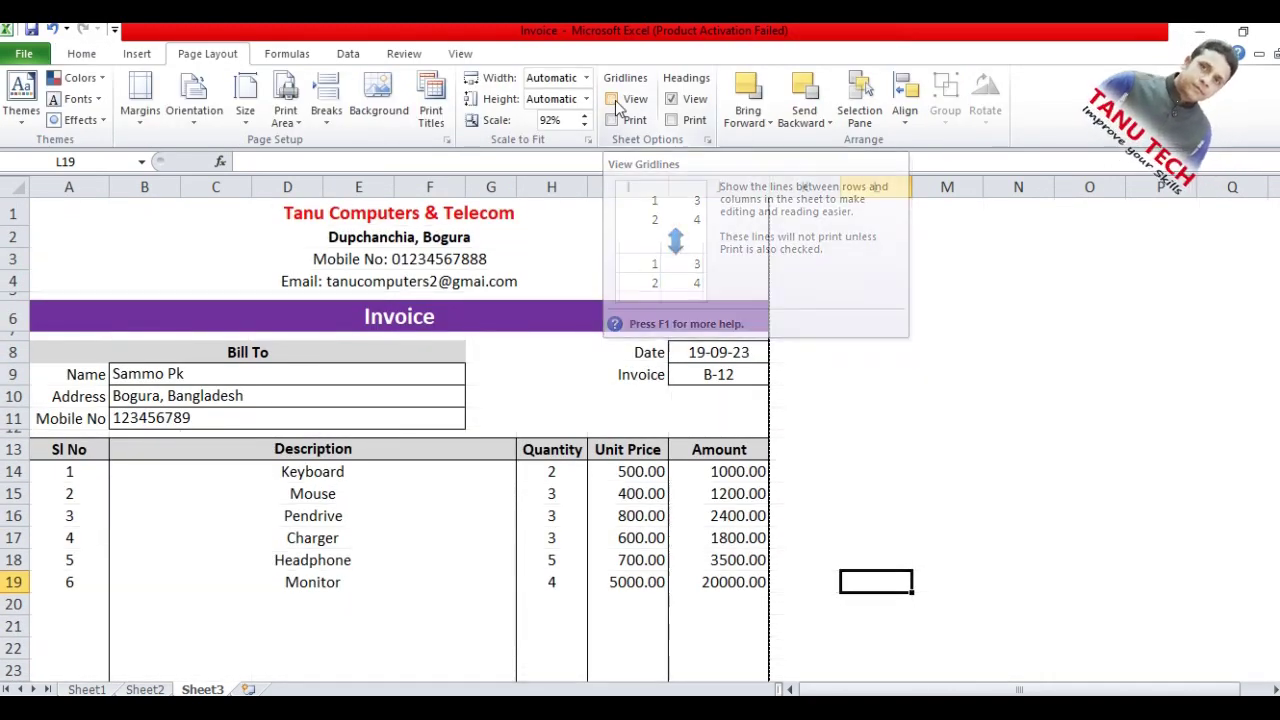
pyautogui.click(862, 297)
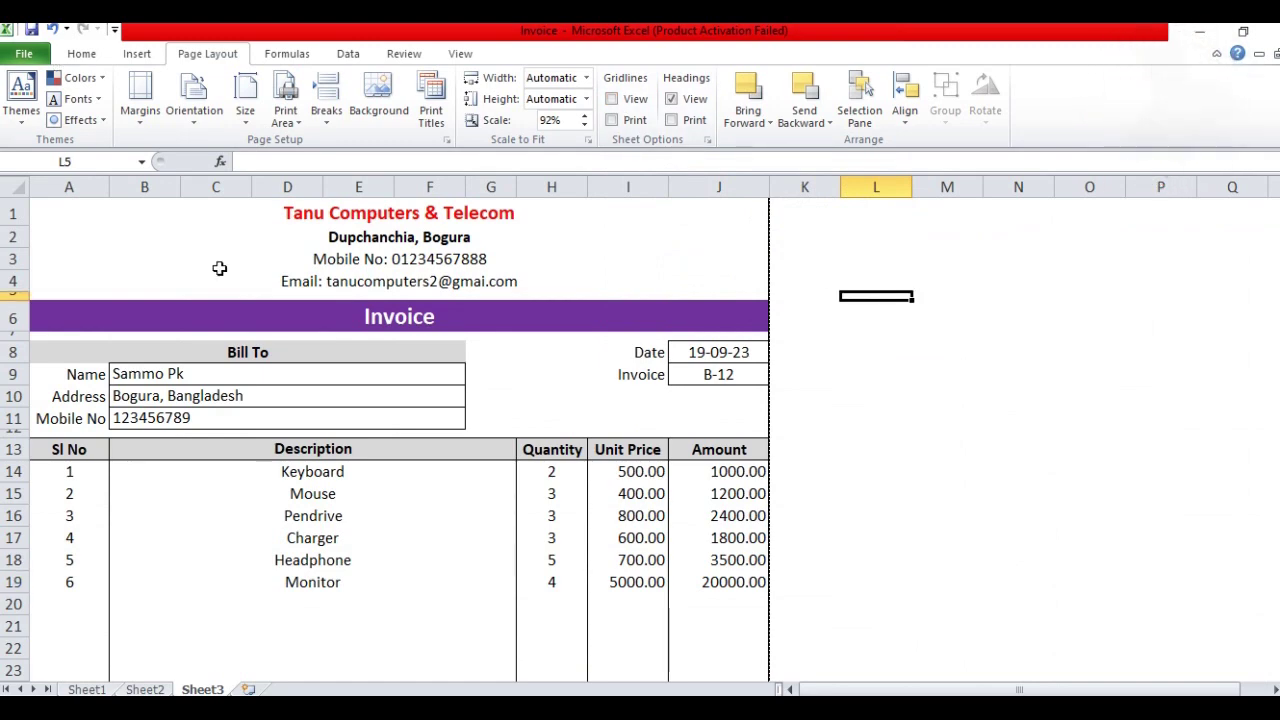
pyautogui.keyDown('ctrl'); pyautogui.scroll(-5, 745, 487); pyautogui.keyUp('ctrl')
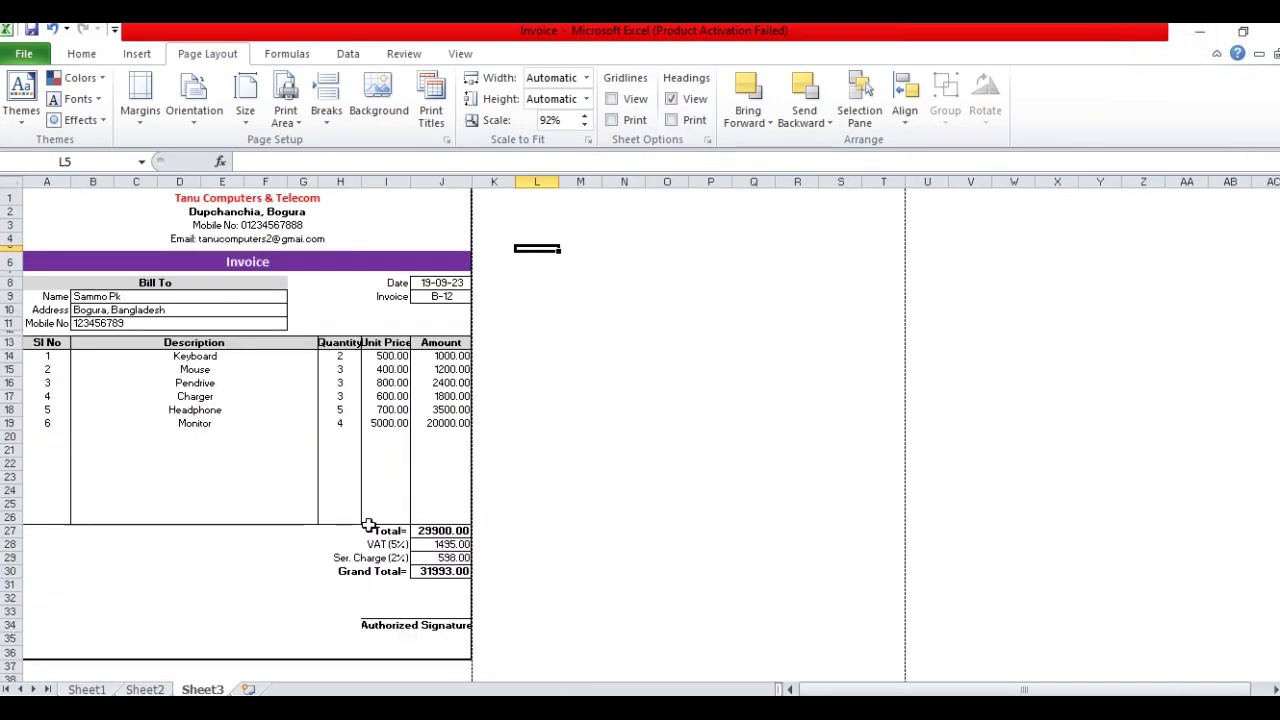
pyautogui.keyDown('ctrl'); pyautogui.scroll(3, 533, 514); pyautogui.keyUp('ctrl')
pyautogui.keyDown('ctrl'); pyautogui.scroll(2, 533, 514); pyautogui.keyUp('ctrl')
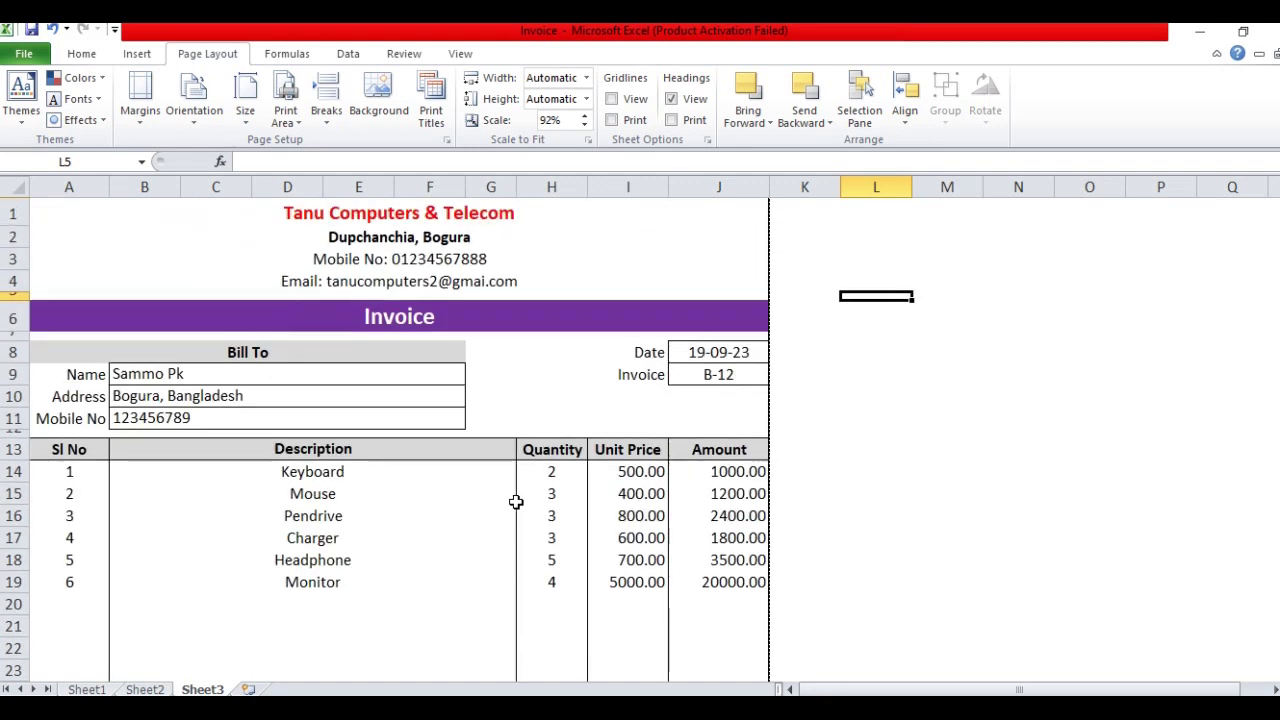
# Show the invoice in Print preview and check the page down to the signature line
pyautogui.click(24, 53)
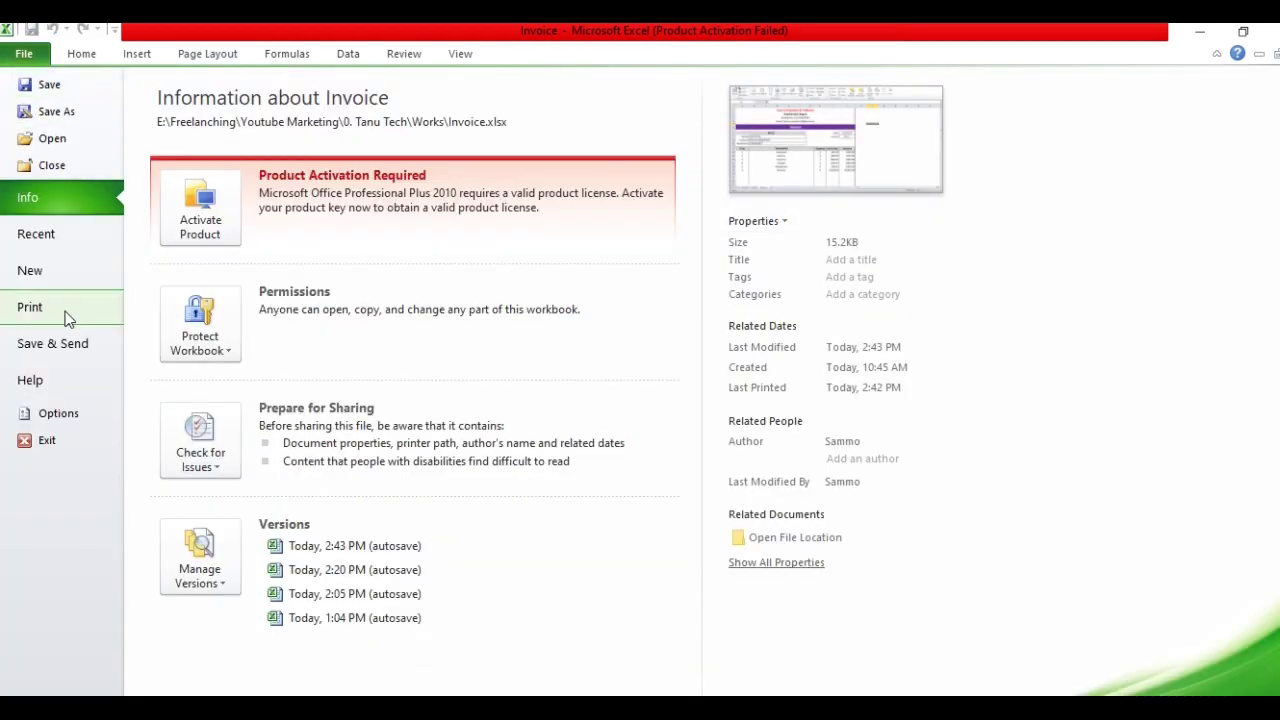
pyautogui.click(63, 311)
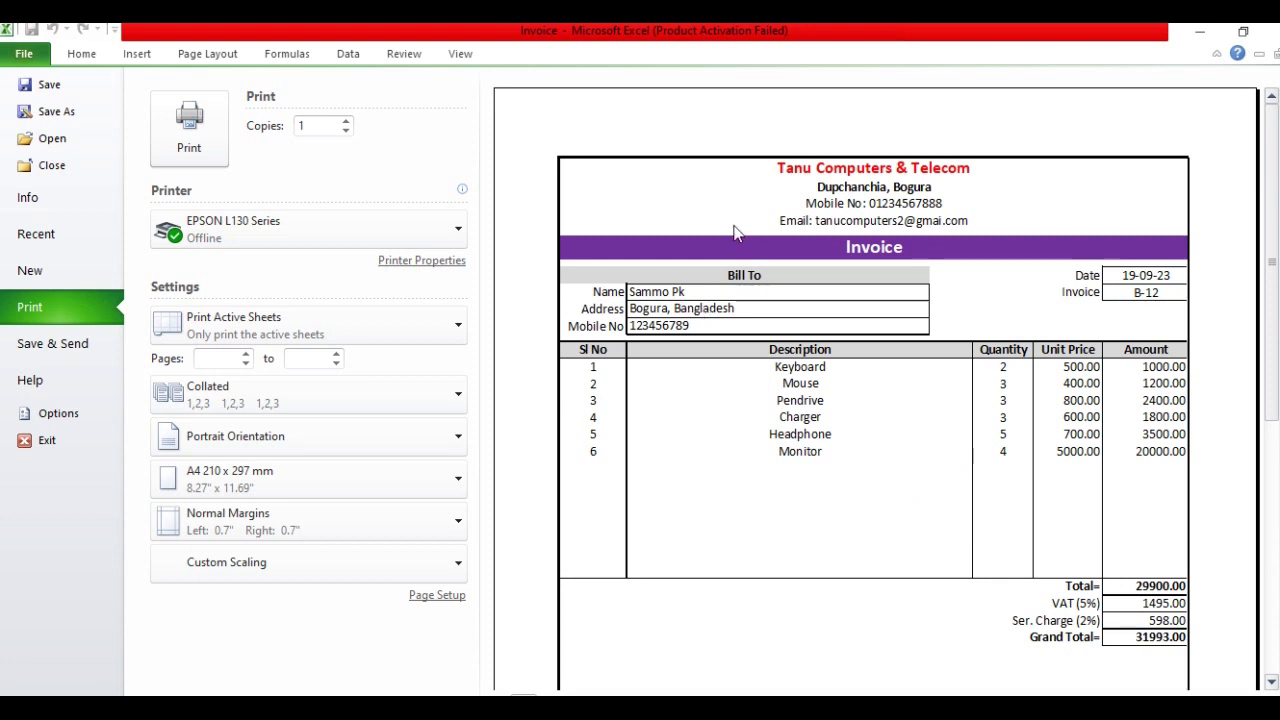
pyautogui.scroll(-3, 995, 228)
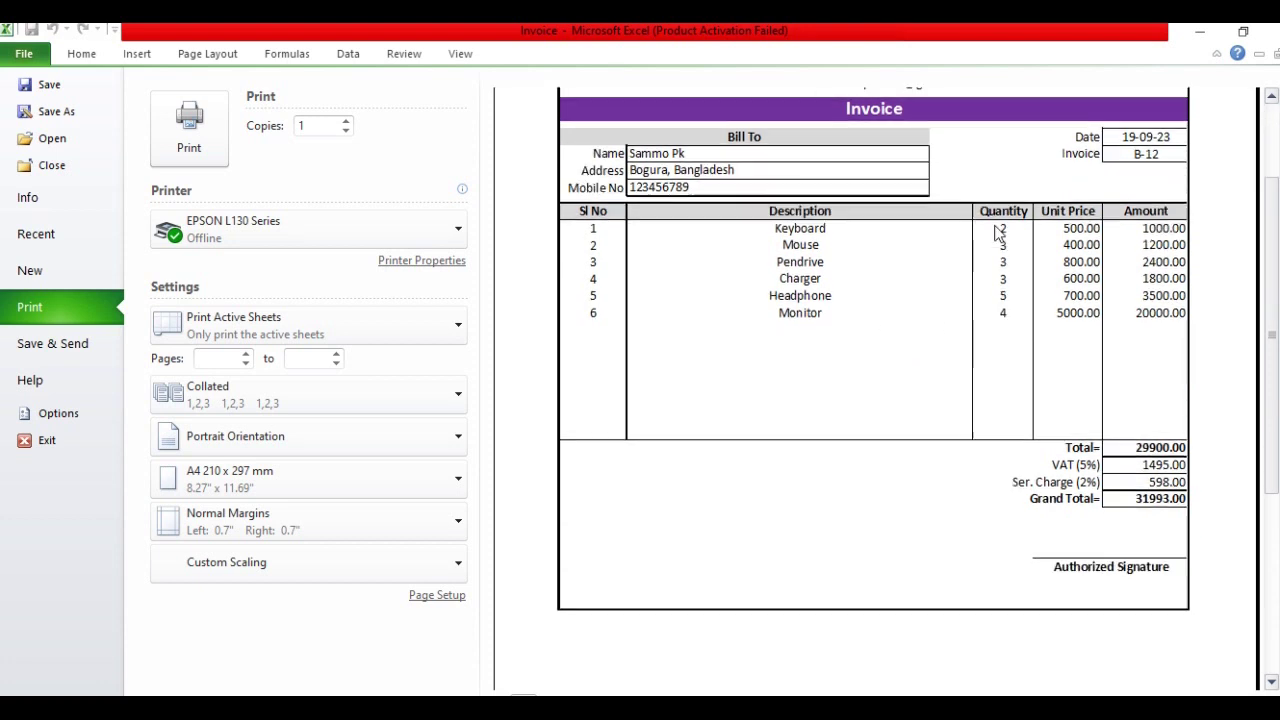
pyautogui.scroll(3, 997, 232)
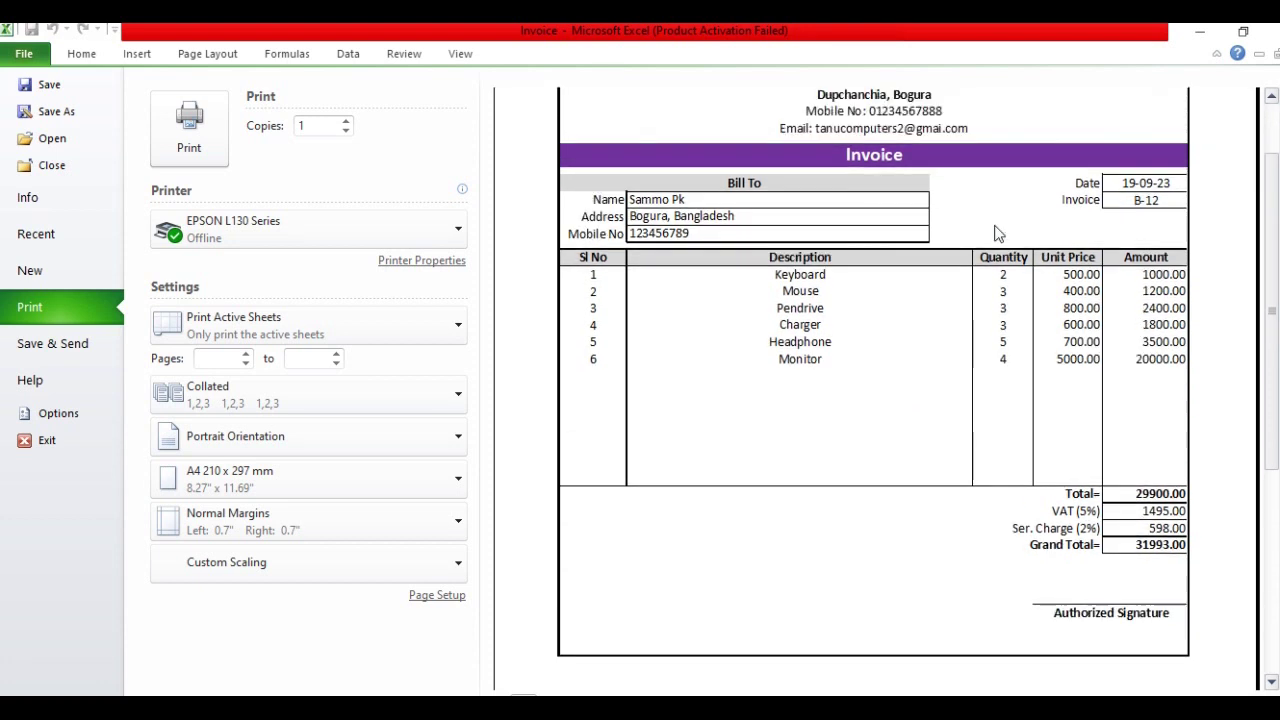